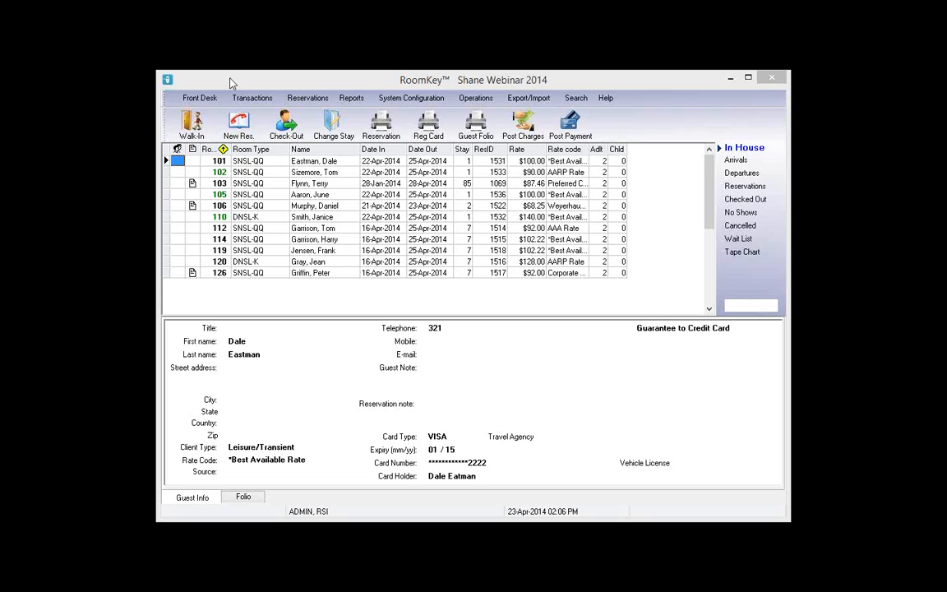
# Start a new reservation arriving 29-Apr-2014 and refresh room availability
pyautogui.click(260, 206)
pyautogui.click(247, 124)
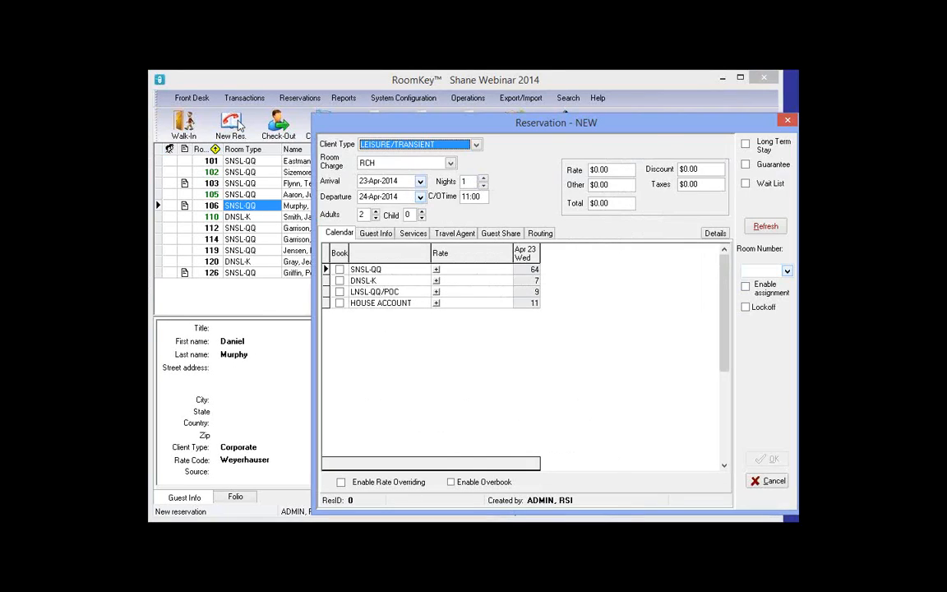
pyautogui.click(338, 245)
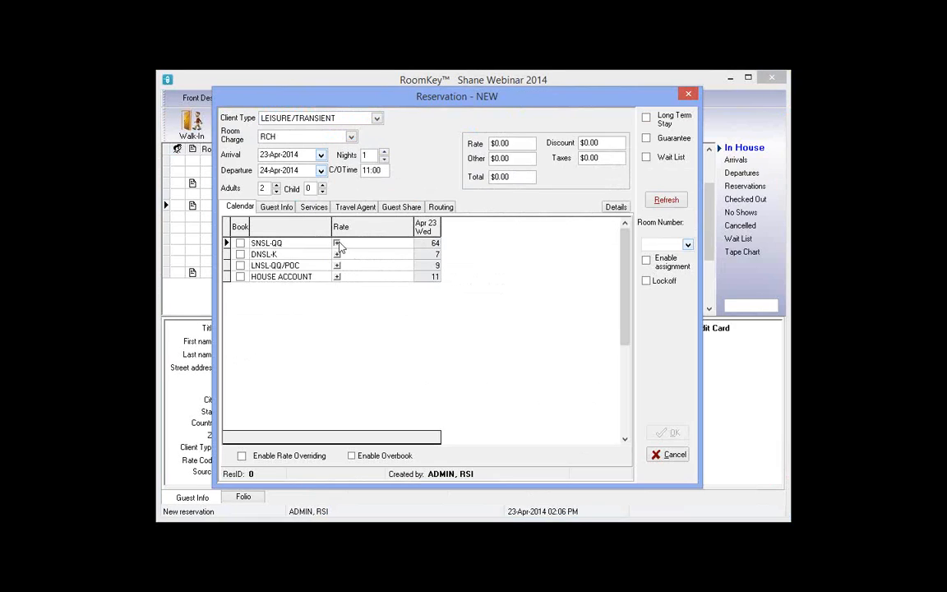
pyautogui.click(321, 156)
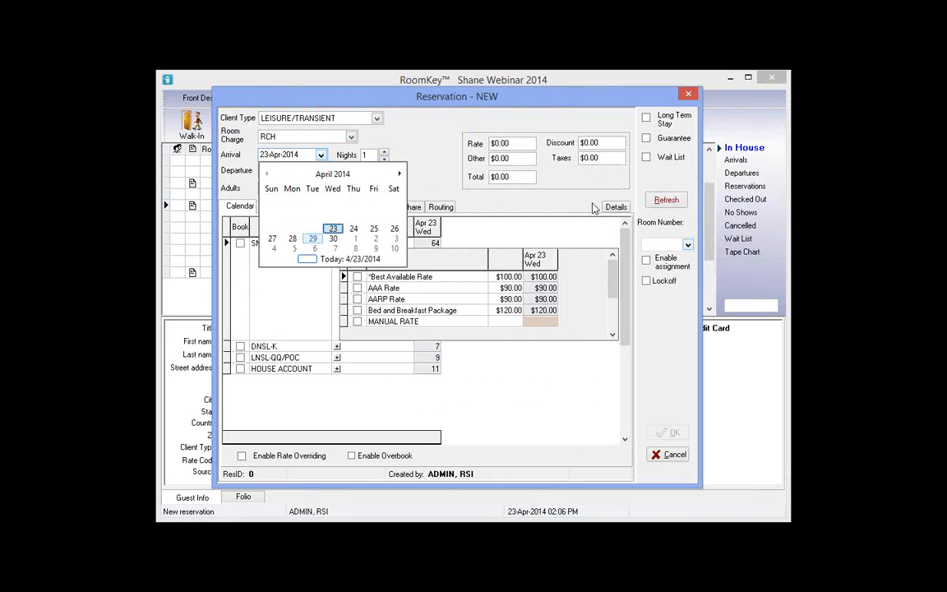
pyautogui.click(312, 239)
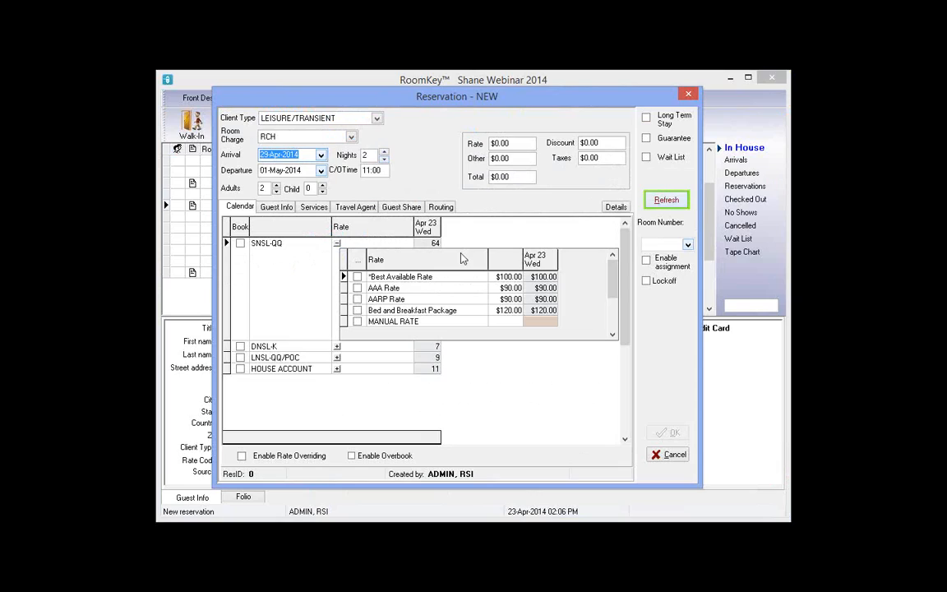
pyautogui.click(336, 247)
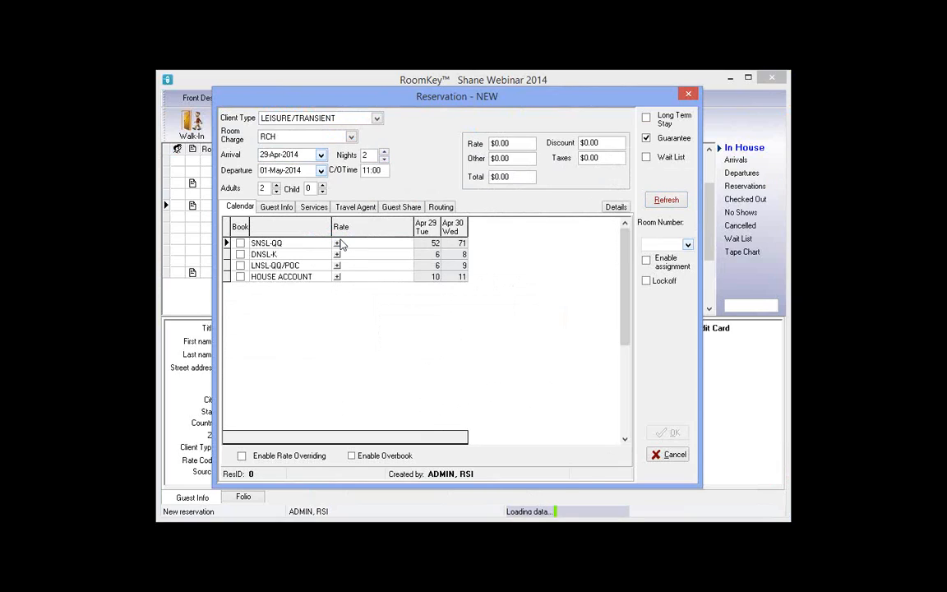
# Book one SNSL-QQ room at the Best Available Rate, totalling $222 for 2 nights
pyautogui.click(337, 243)
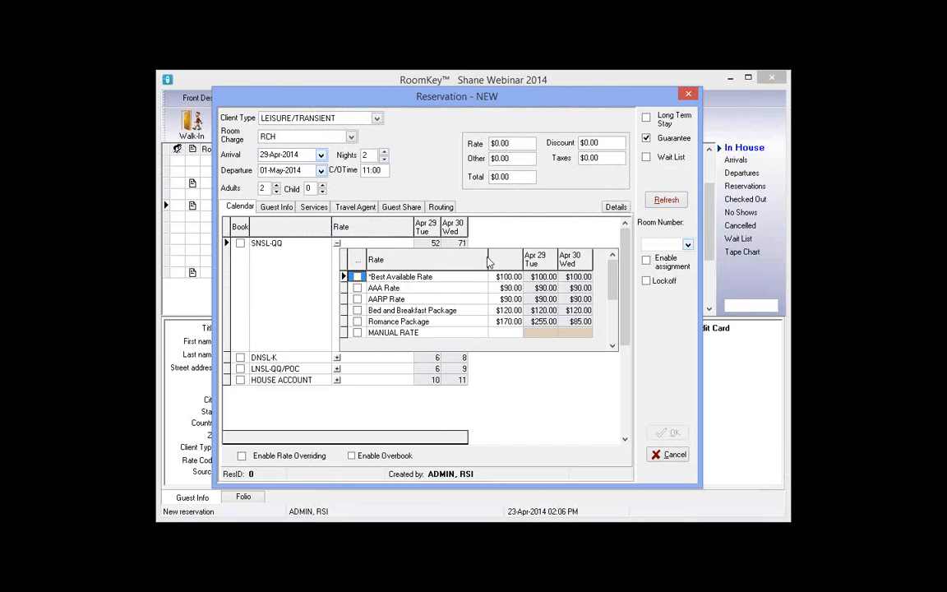
pyautogui.click(337, 243)
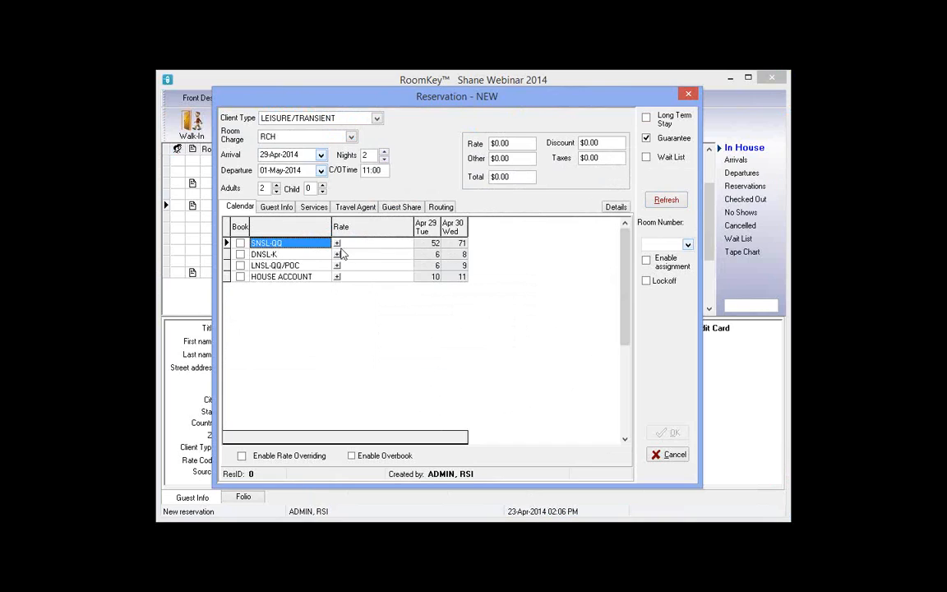
pyautogui.click(337, 243)
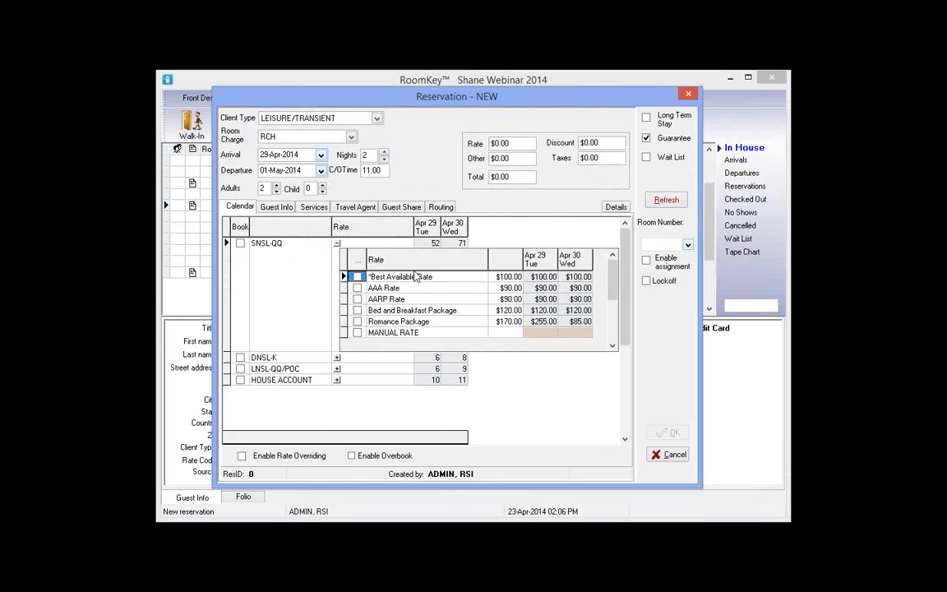
pyautogui.click(538, 277)
pyautogui.press('Tab')
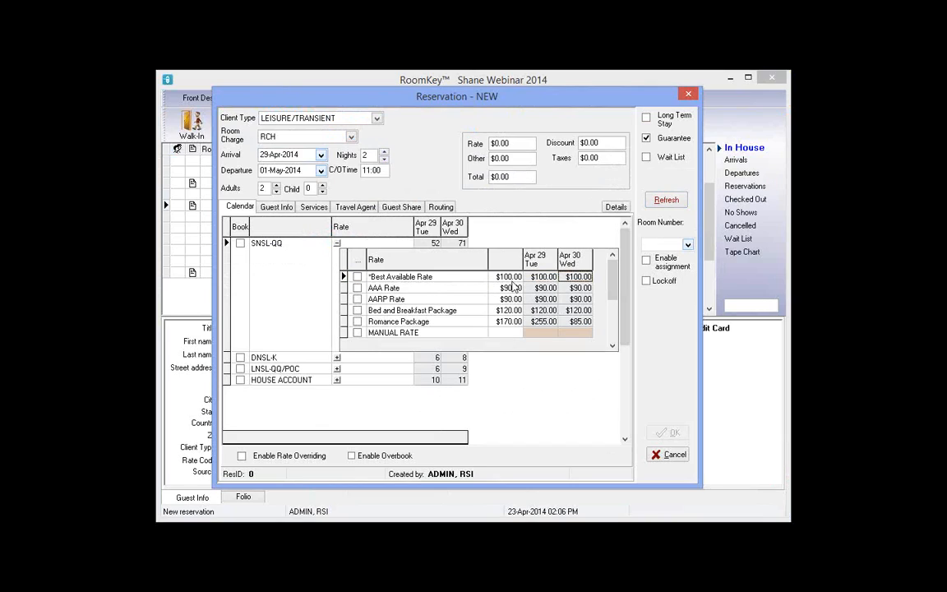
pyautogui.click(511, 281)
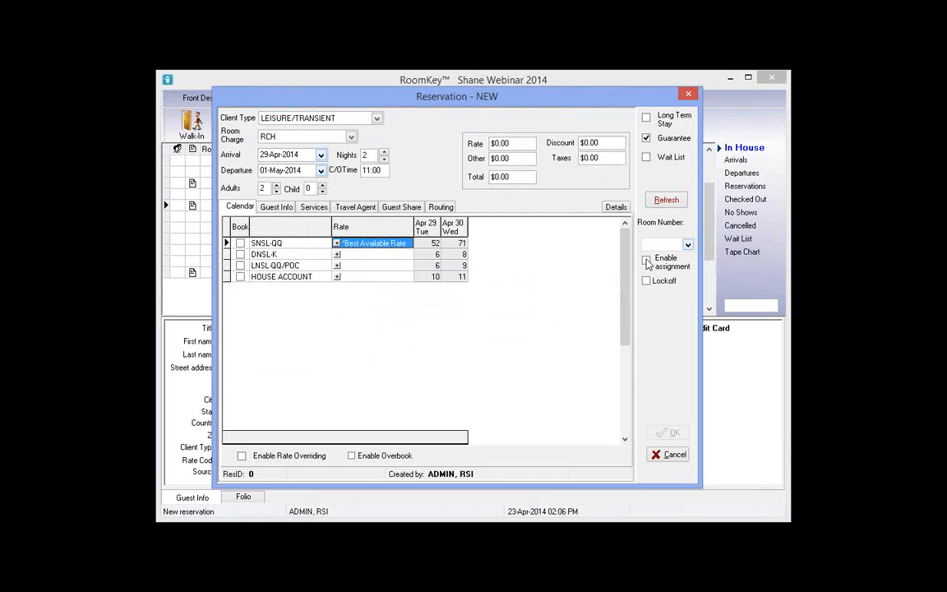
pyautogui.click(673, 261)
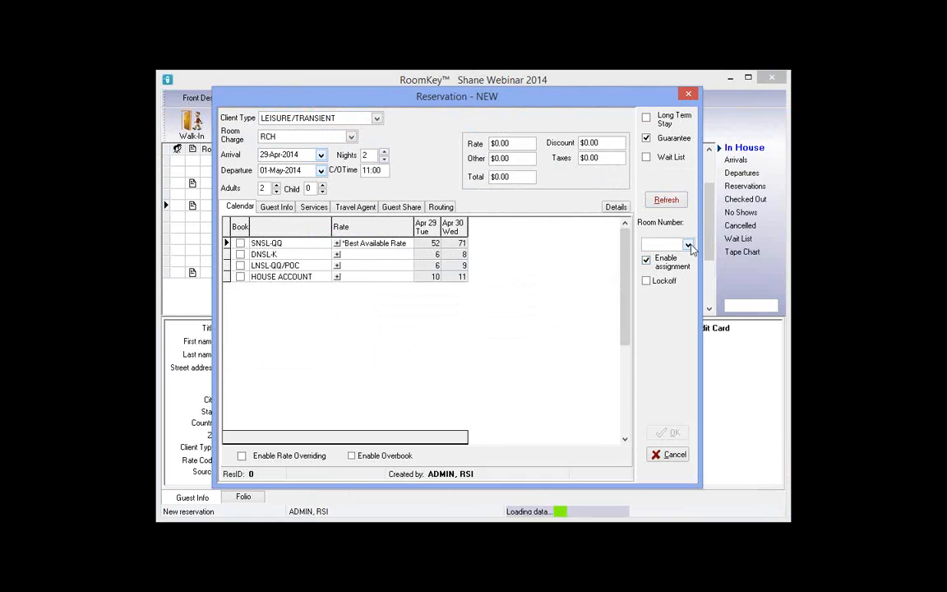
pyautogui.click(689, 246)
pyautogui.click(651, 258)
pyautogui.click(240, 244)
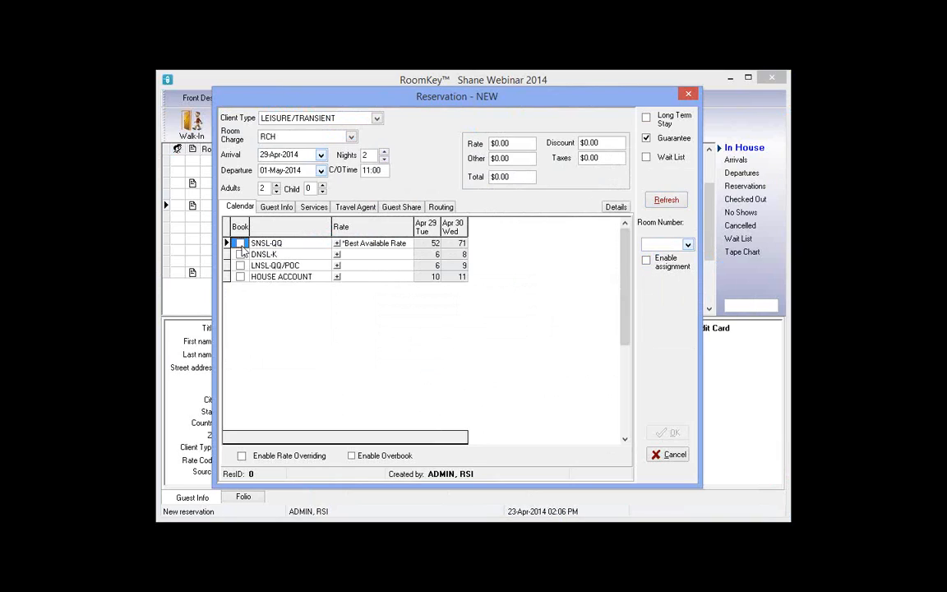
# On Guest Info, set the Mr/Mrs title and enter the couple's first names and last name
pyautogui.click(278, 207)
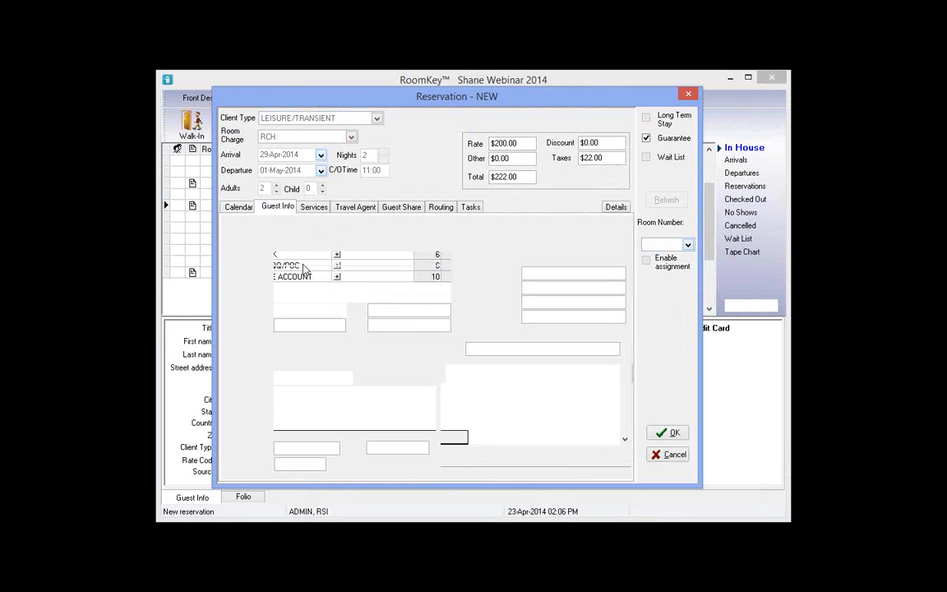
pyautogui.click(284, 258)
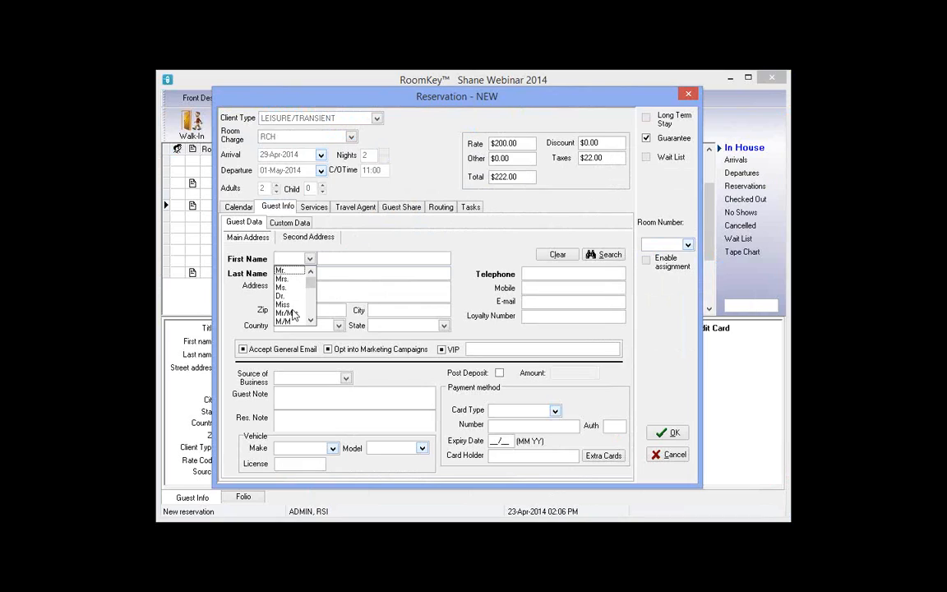
pyautogui.click(287, 312)
pyautogui.press('Tab')
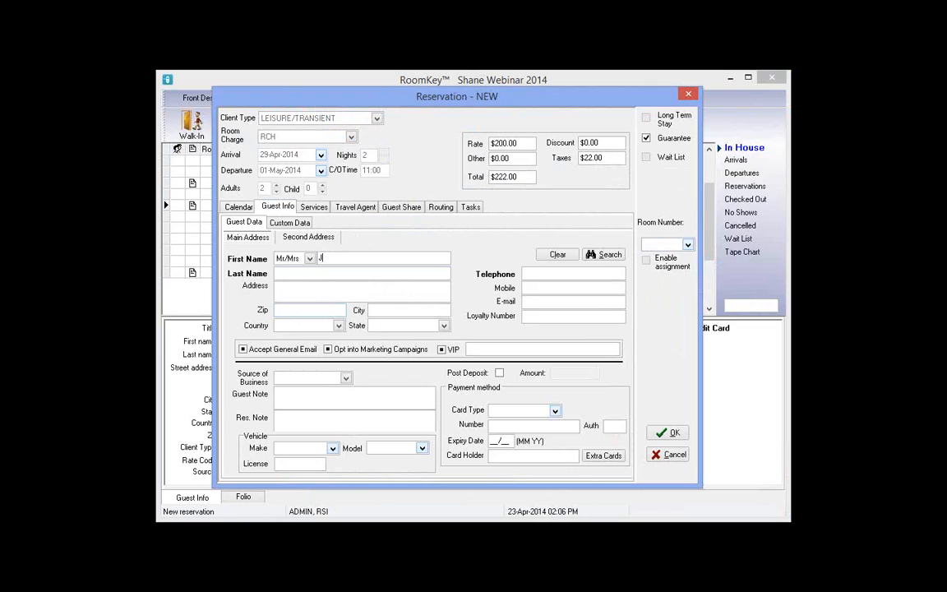
pyautogui.press('Tab')
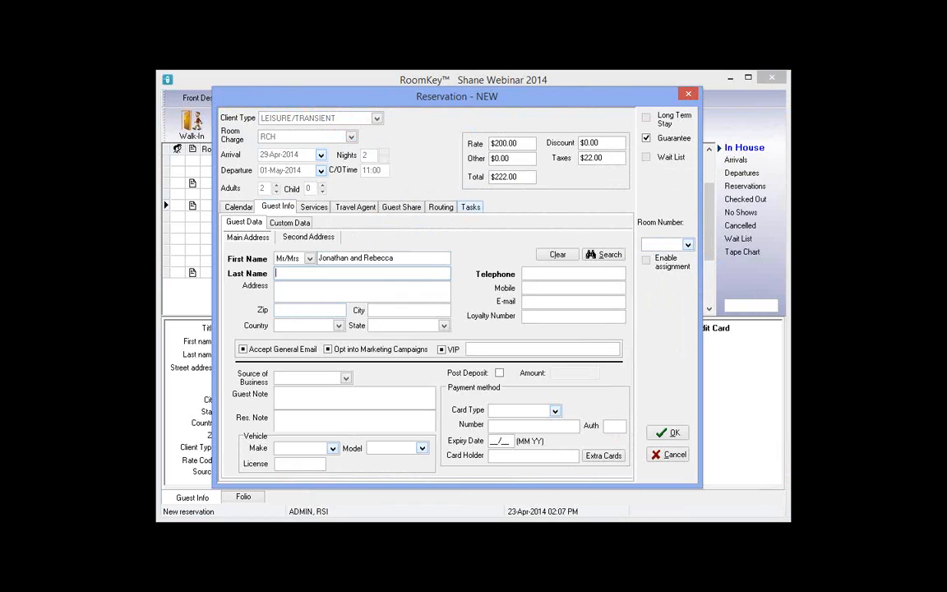
pyautogui.write('Fry')
# Keep the Mr/Mrs title and enter the guests' telephone number
pyautogui.click(309, 258)
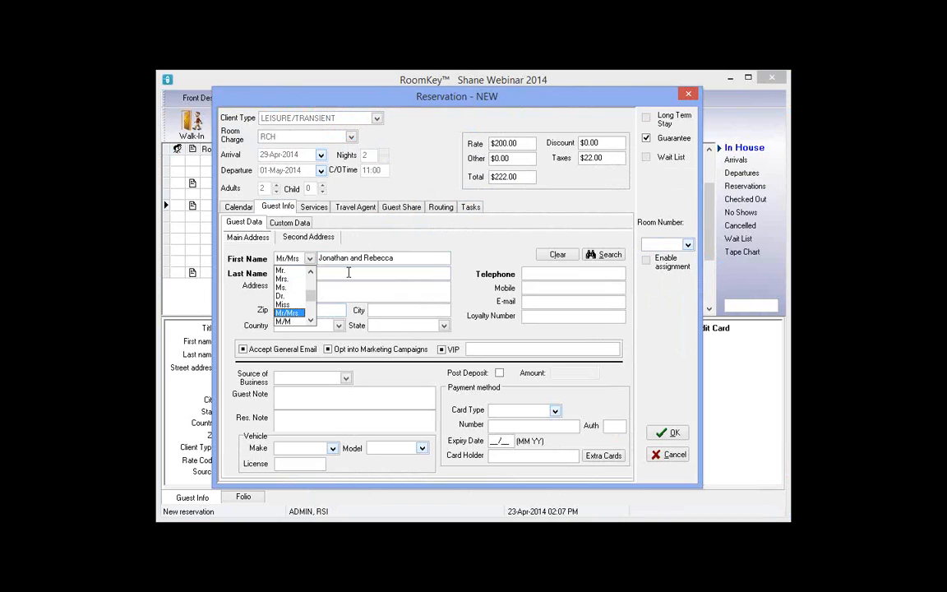
pyautogui.click(349, 272)
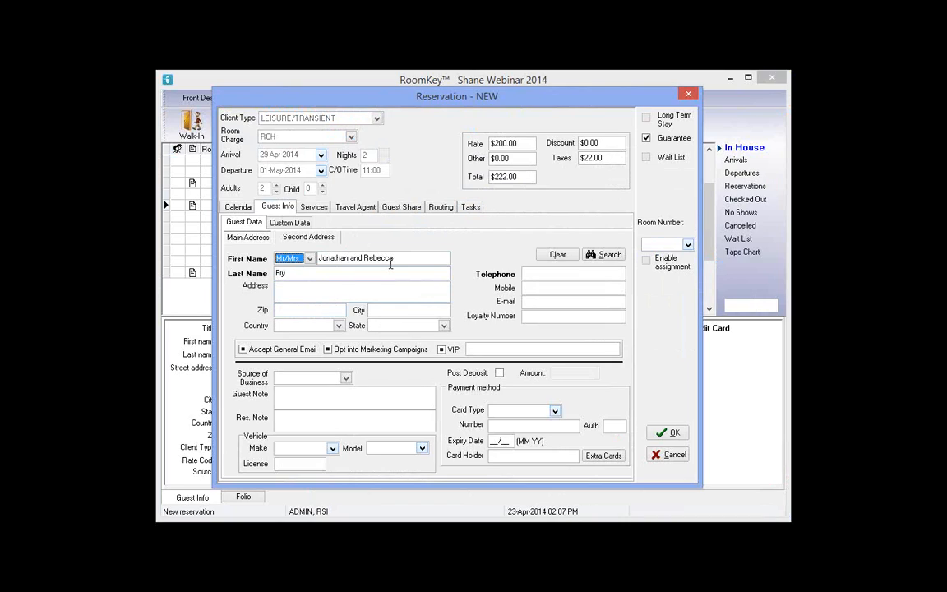
pyautogui.doubleClick(334, 258)
pyautogui.doubleClick(377, 259)
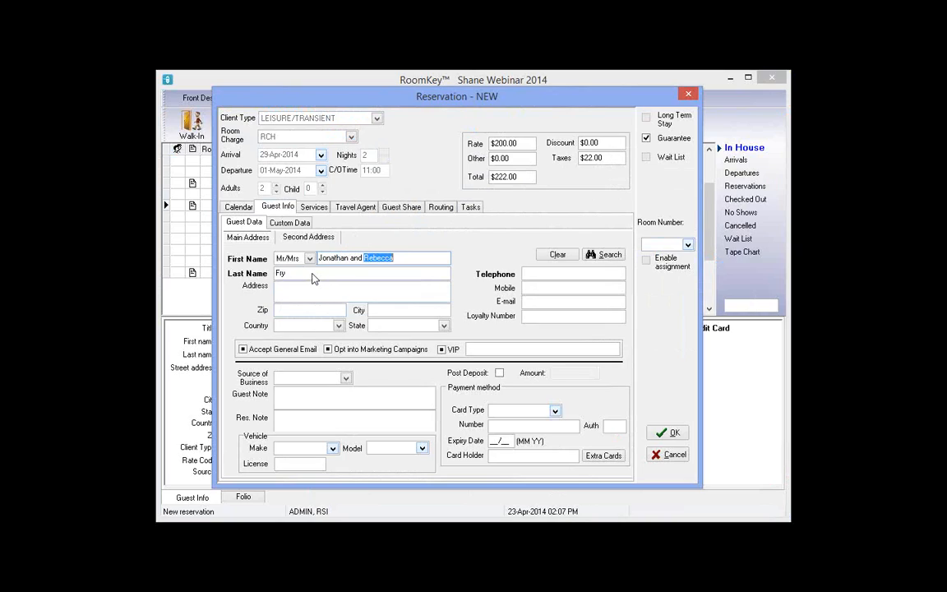
pyautogui.click(309, 258)
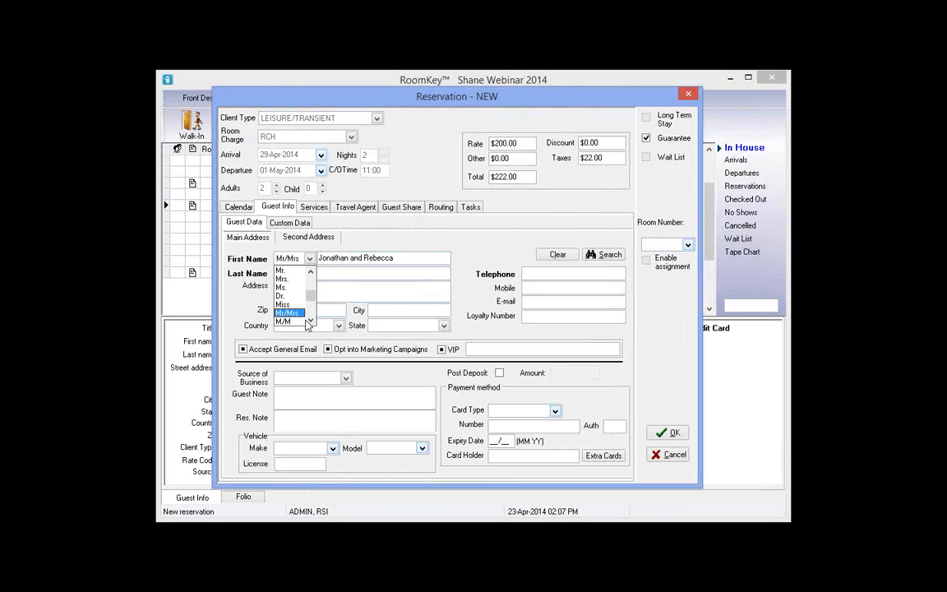
pyautogui.click(405, 259)
pyautogui.click(535, 275)
pyautogui.write('321')
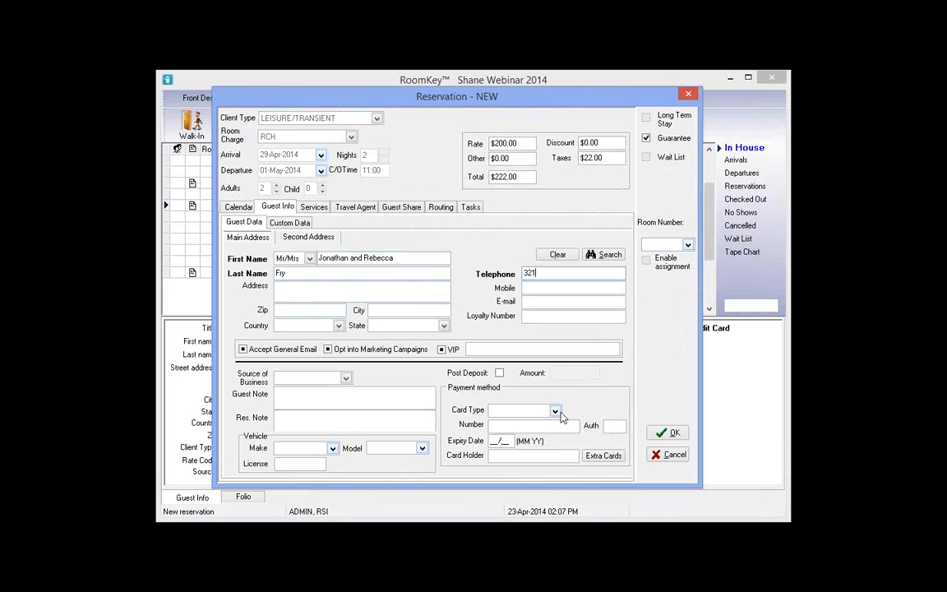
# Guarantee with a VISA card: card number, expiry 01/15 and the card holder's name
pyautogui.click(527, 410)
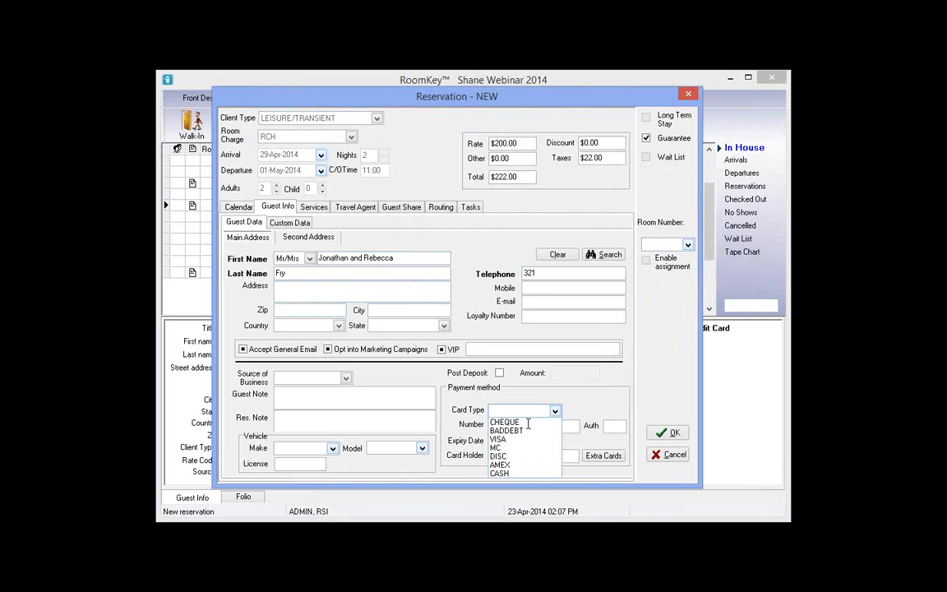
pyautogui.click(497, 439)
pyautogui.write('4222222222222')
pyautogui.press('Tab')
pyautogui.write('0')
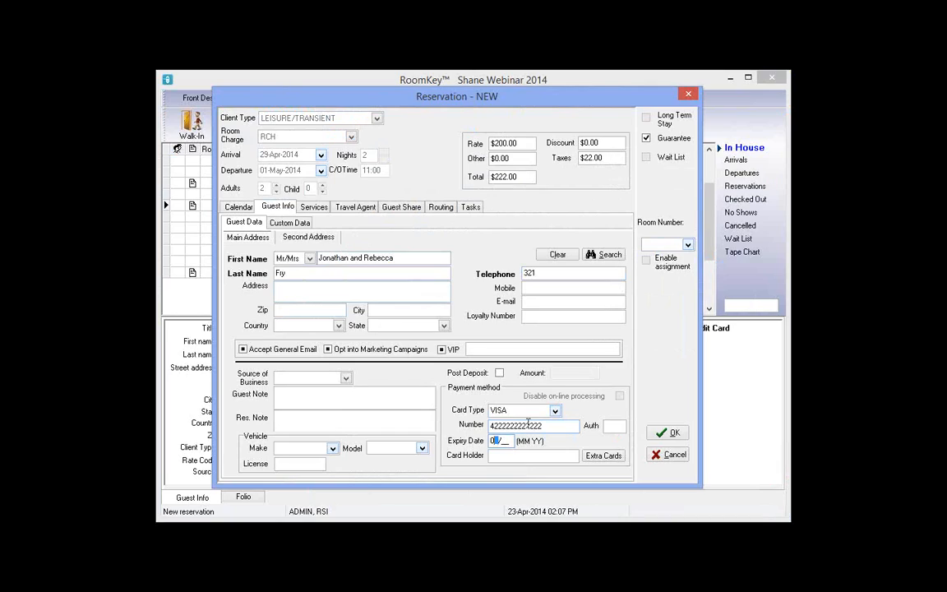
pyautogui.write('1/11')
pyautogui.doubleClick(528, 425)
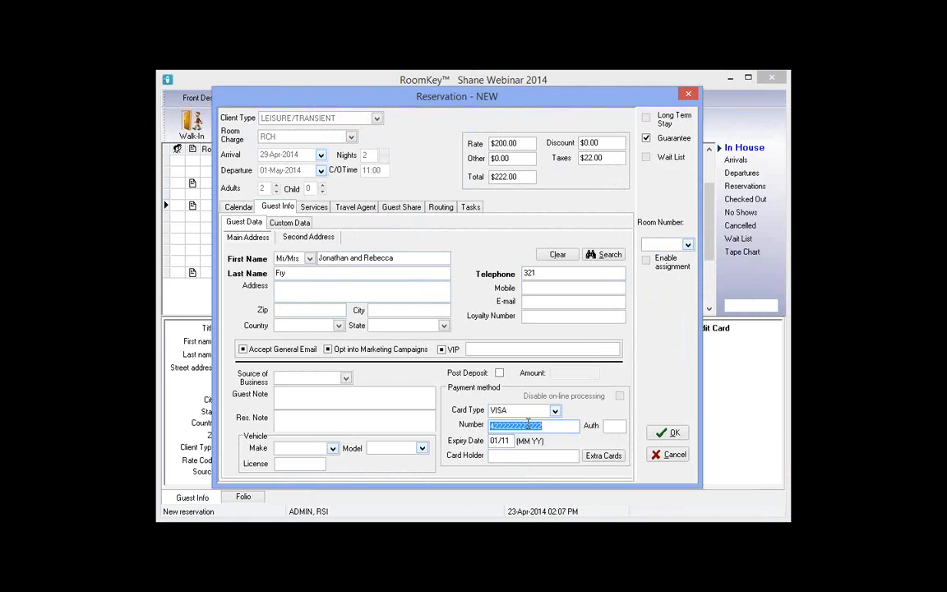
pyautogui.press('Tab')
pyautogui.write('01/15')
pyautogui.press('Tab')
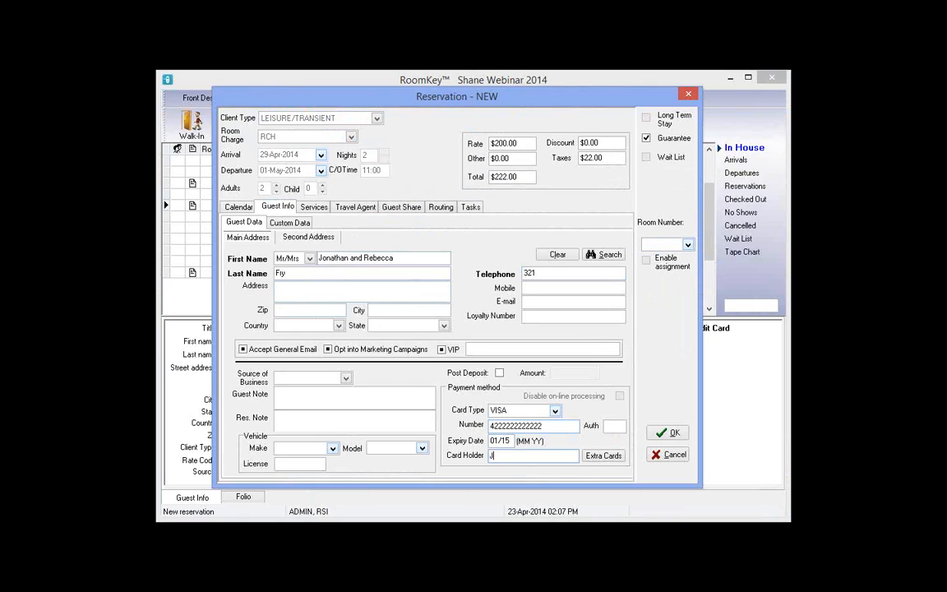
# Save the reservation, preview its $222.00 confirmation at 150% zoom, then close the preview
pyautogui.click(685, 440)
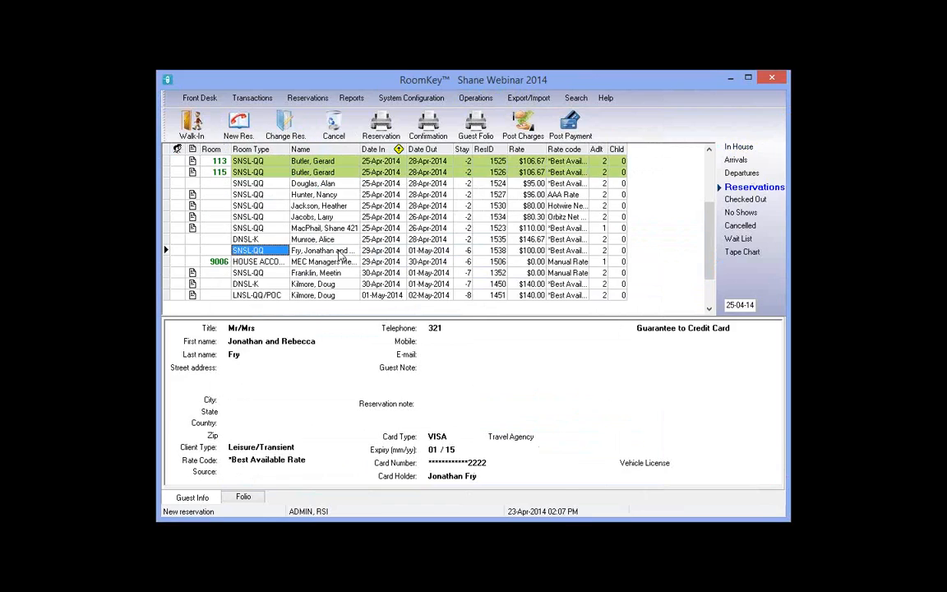
pyautogui.click(338, 250)
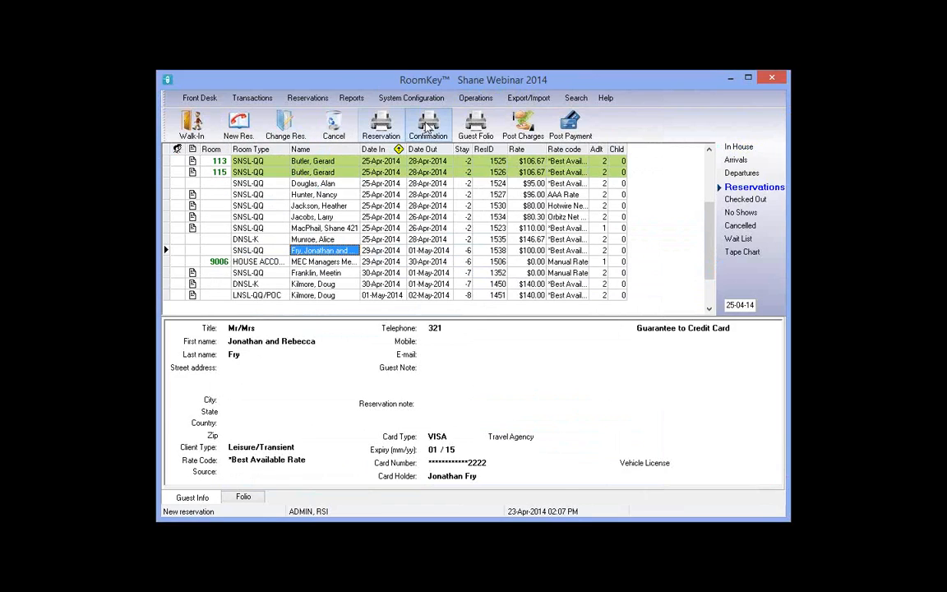
pyautogui.click(427, 123)
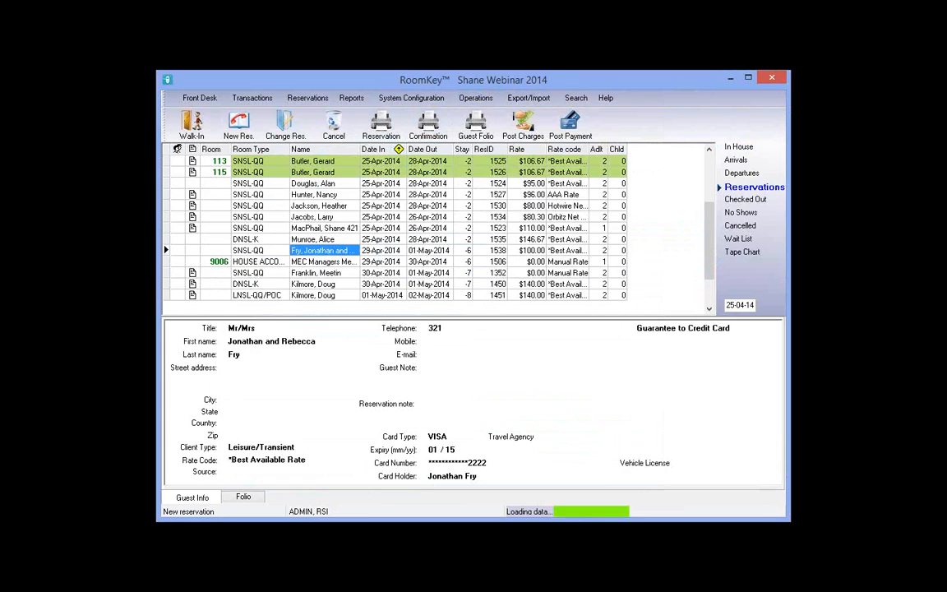
pyautogui.click(25, 39)
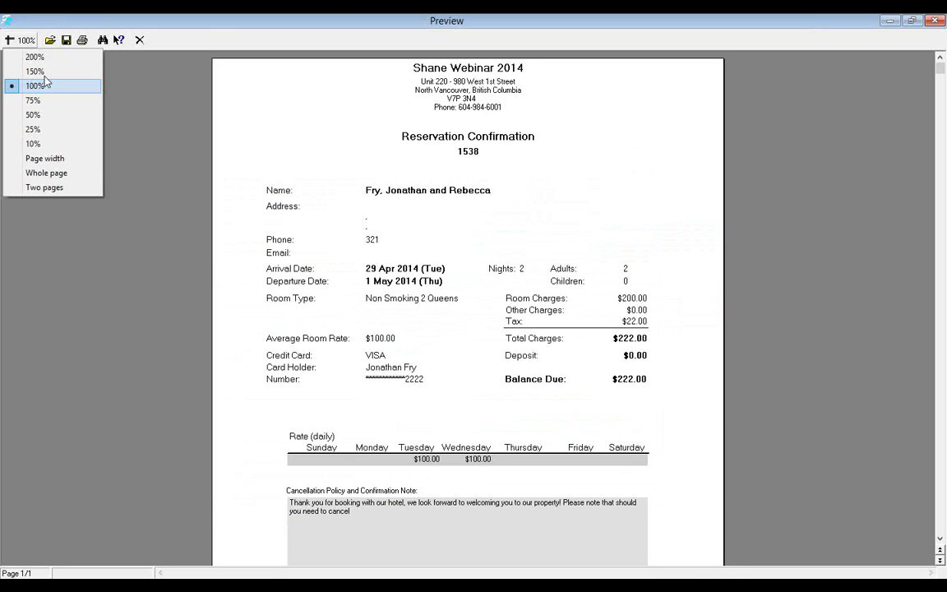
pyautogui.click(35, 72)
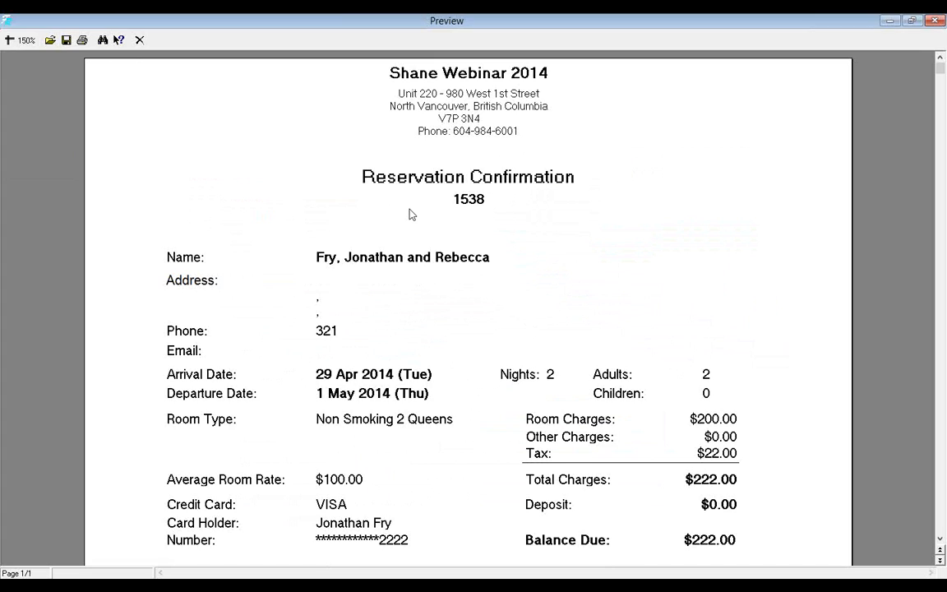
pyautogui.click(141, 40)
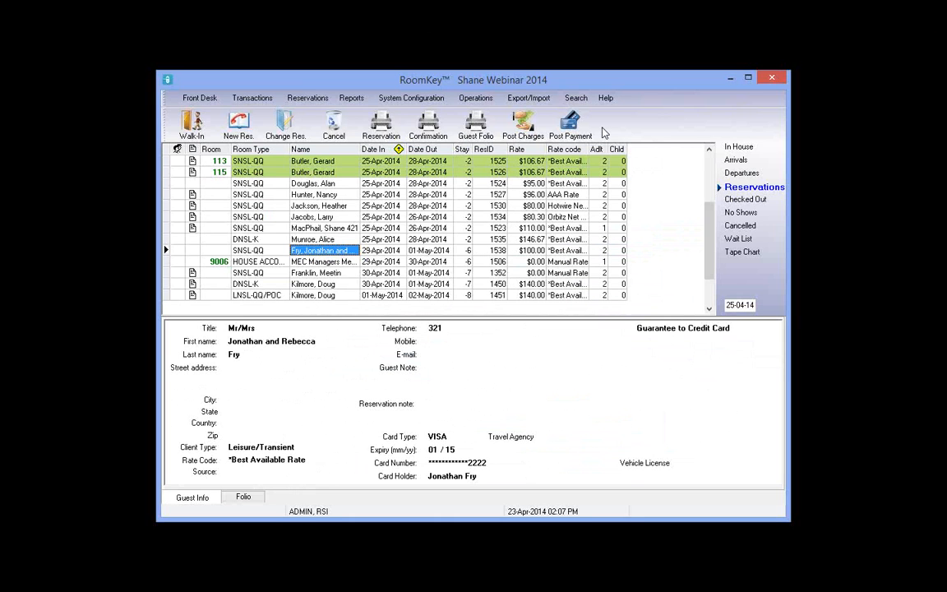
# Run an advanced reservation search by the guest's last name and first-name prefix
pyautogui.click(576, 98)
pyautogui.click(603, 125)
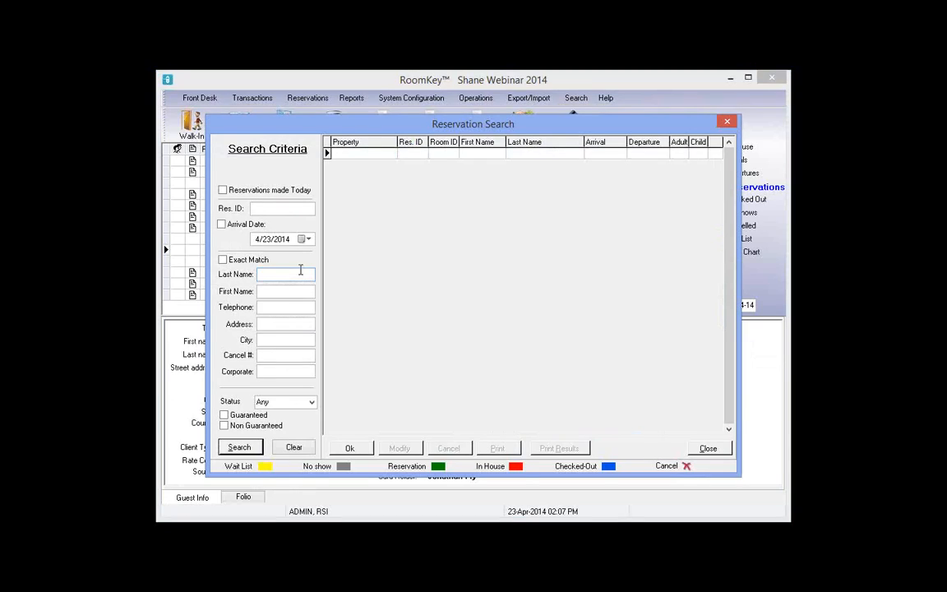
pyautogui.write('fry')
pyautogui.press('Tab')
pyautogui.write('reb')
pyautogui.click(243, 452)
# Clear the first-name criterion, search by last name only, and select the 29-Apr-2014 booking
pyautogui.doubleClick(259, 292)
pyautogui.press('BackSpace')
pyautogui.hotkey('ctrl', 'z')
pyautogui.press('BackSpace')
pyautogui.click(255, 449)
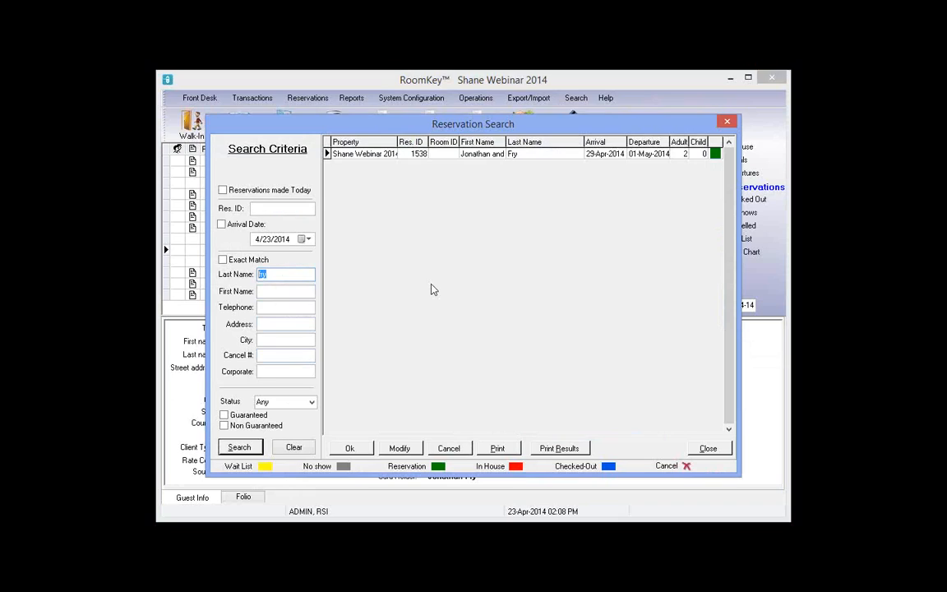
pyautogui.click(496, 157)
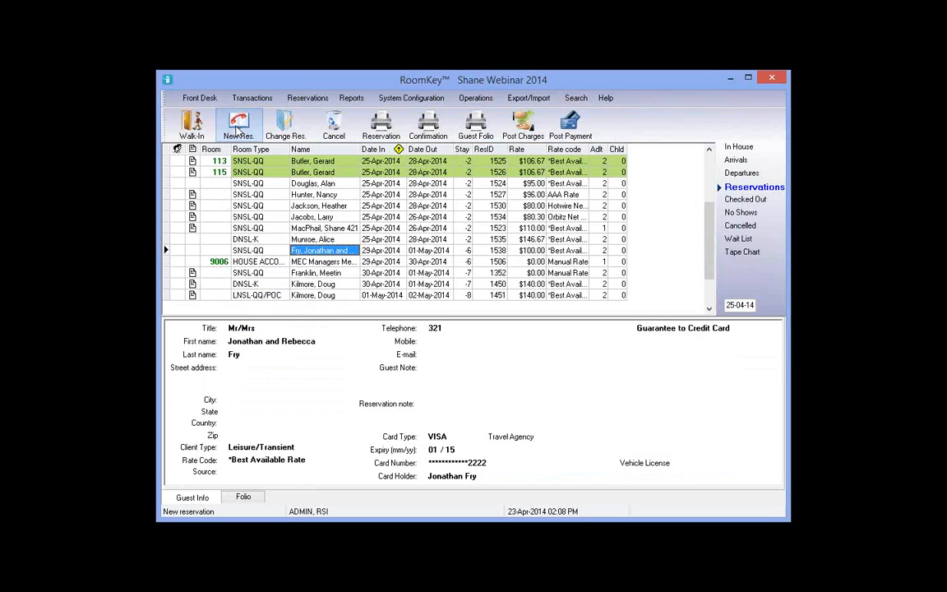
# Start a new reservation arriving 29-Apr-2014, refresh availability, and choose the SNSL-QQ rate
pyautogui.click(236, 132)
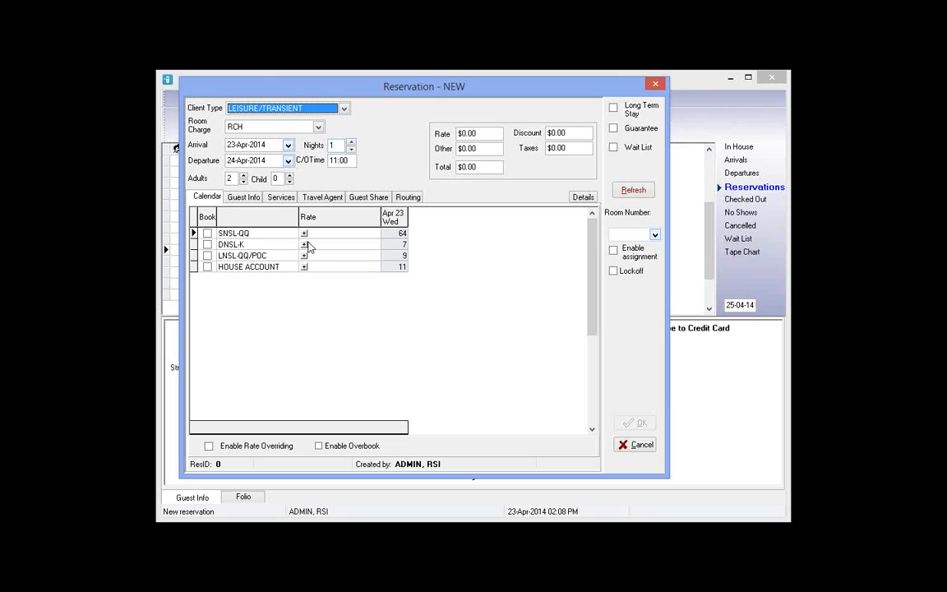
pyautogui.click(288, 144)
pyautogui.click(279, 229)
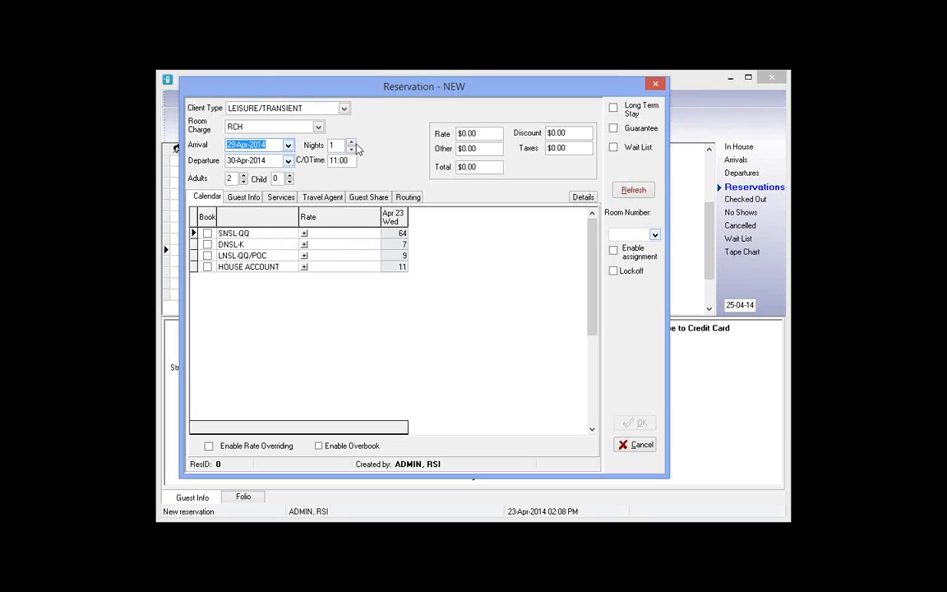
pyautogui.click(633, 190)
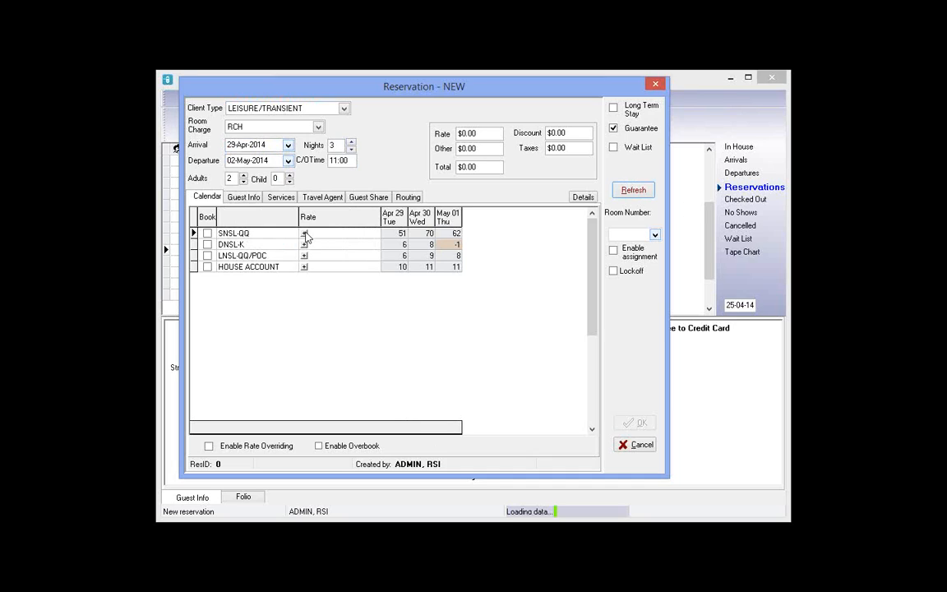
pyautogui.click(305, 234)
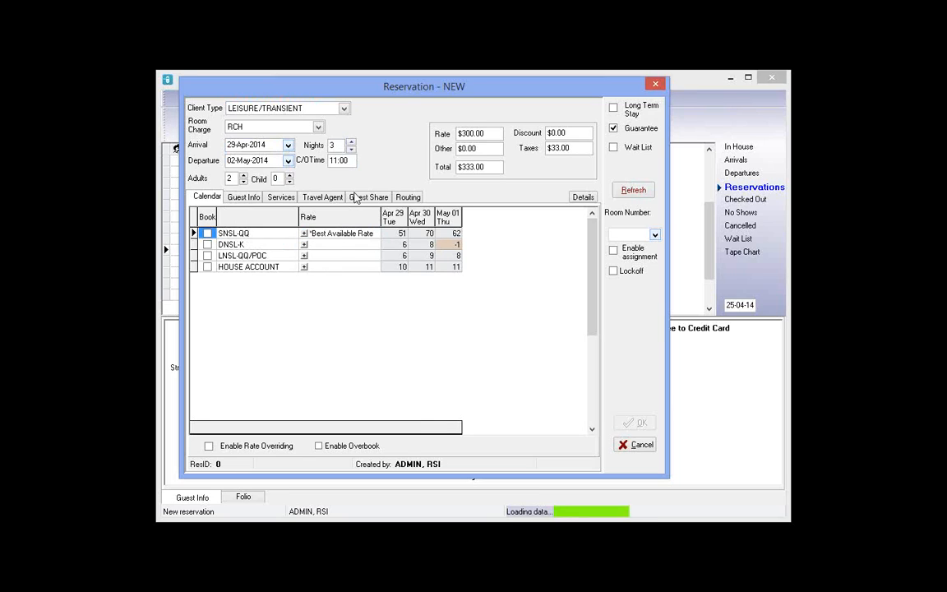
# Enter the guest's first and last name, street address, zip code and telephone number
pyautogui.write('Brad')
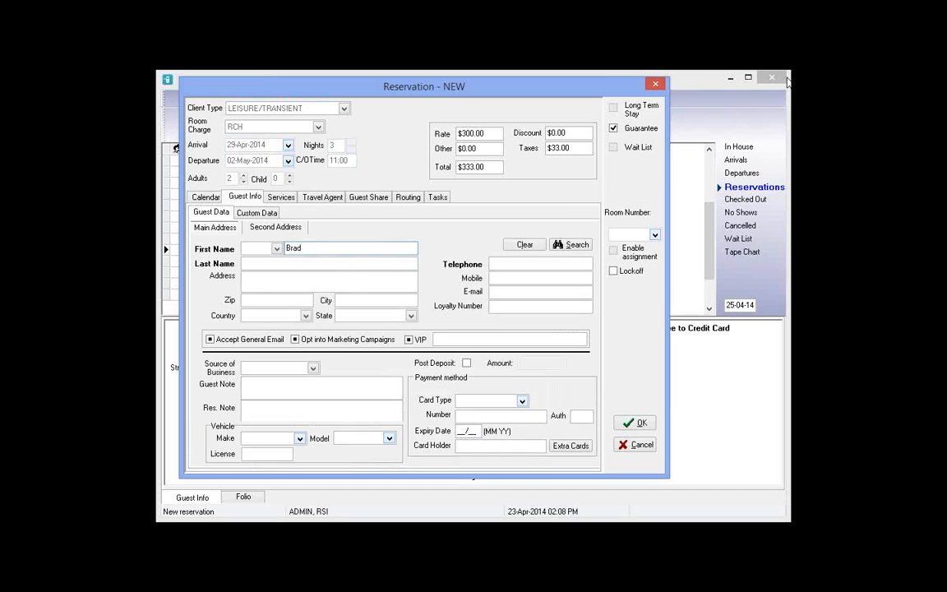
pyautogui.press('Tab')
pyautogui.write('Pitt')
pyautogui.press('Tab')
pyautogui.write('321 There ')
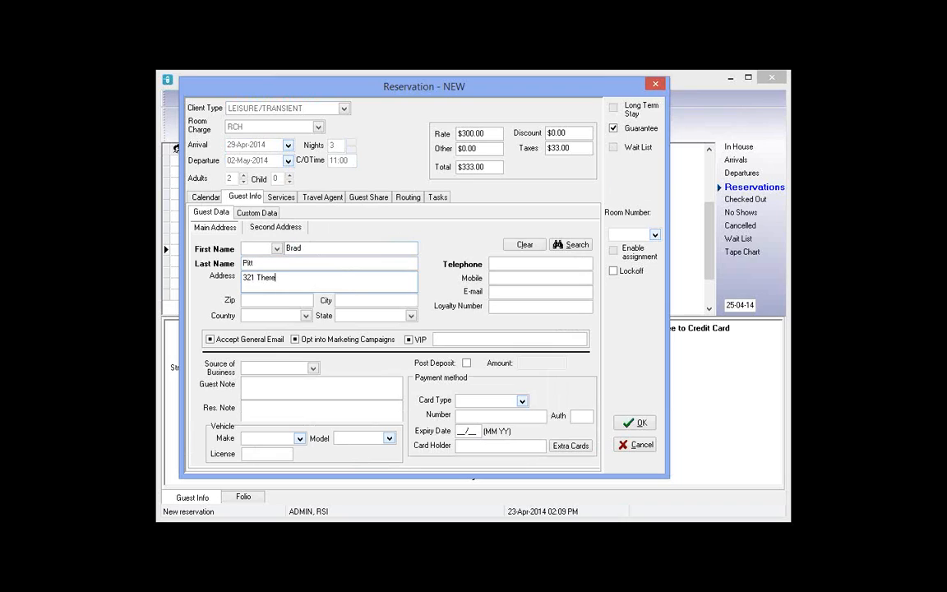
pyautogui.write('St')
pyautogui.press('Tab')
pyautogui.write('90210')
pyautogui.click(522, 263)
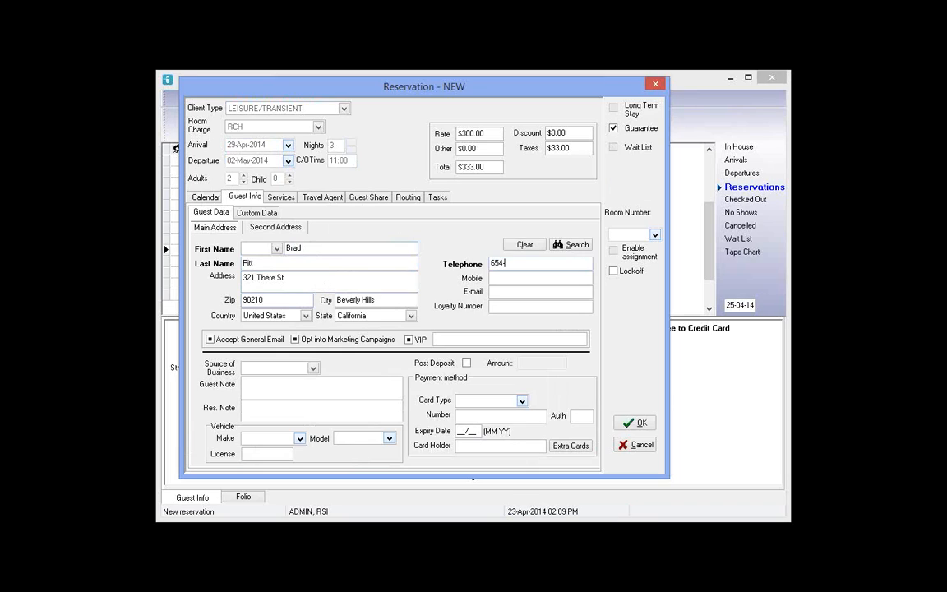
# Pay with a VISA card: card number, expiry 01/15 and card holder's name
pyautogui.click(522, 402)
pyautogui.click(467, 429)
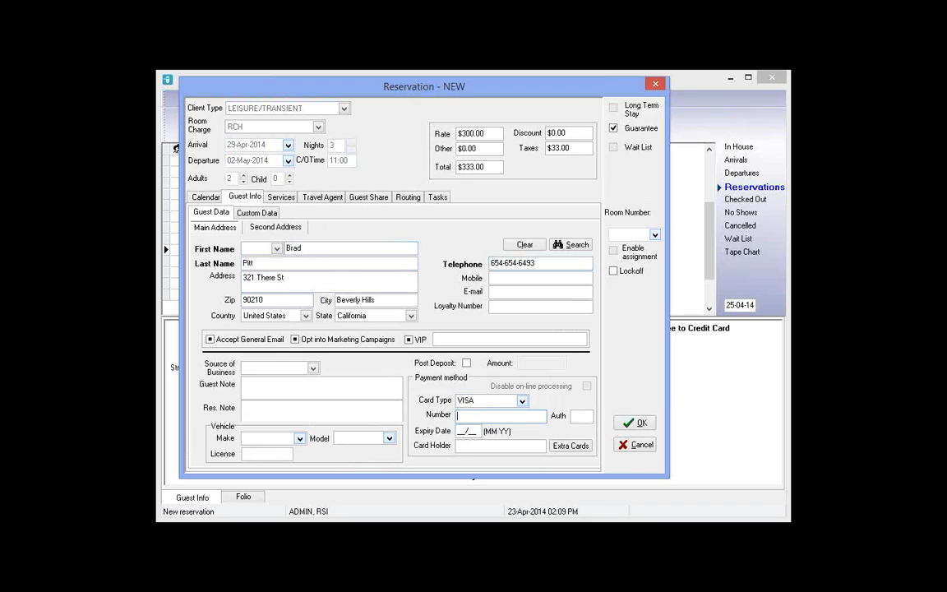
pyautogui.write('42')
pyautogui.write('22222222222')
pyautogui.press('Tab')
pyautogui.write('01/15')
pyautogui.press('Tab')
pyautogui.write('Brad')
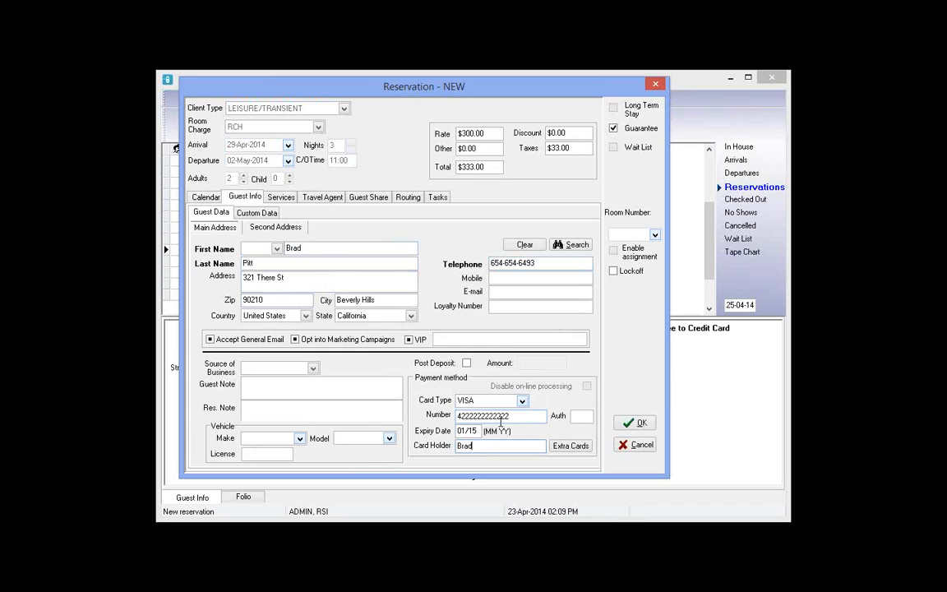
pyautogui.write(' Pitt')
# Set the source of business to FaceBook and look at the guest and reservation notes
pyautogui.click(258, 370)
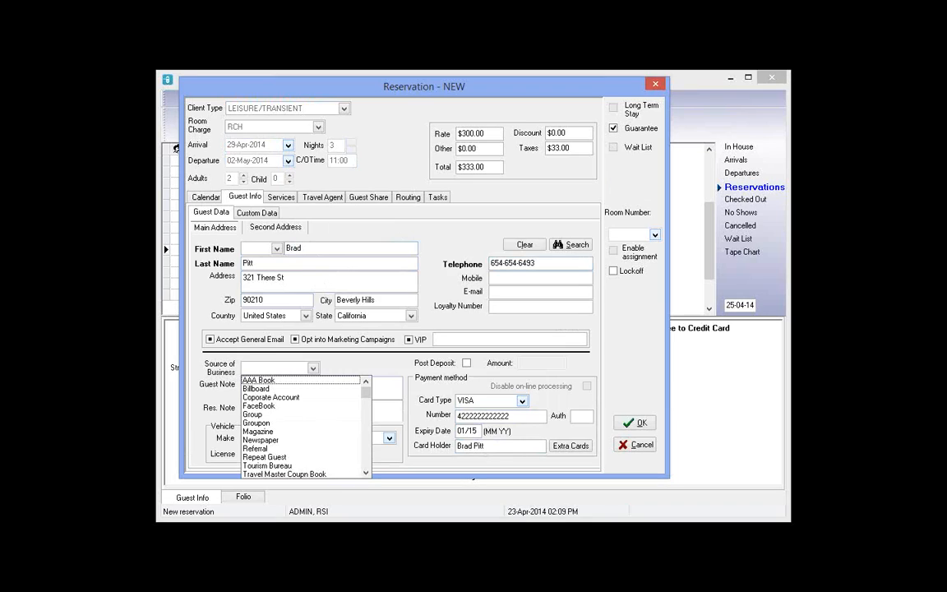
pyautogui.click(259, 406)
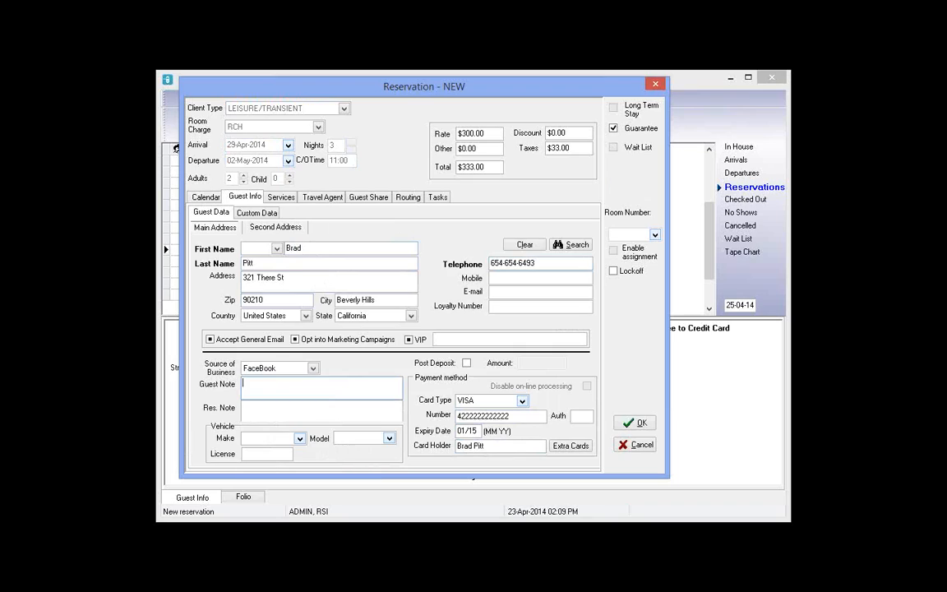
pyautogui.doubleClick(296, 248)
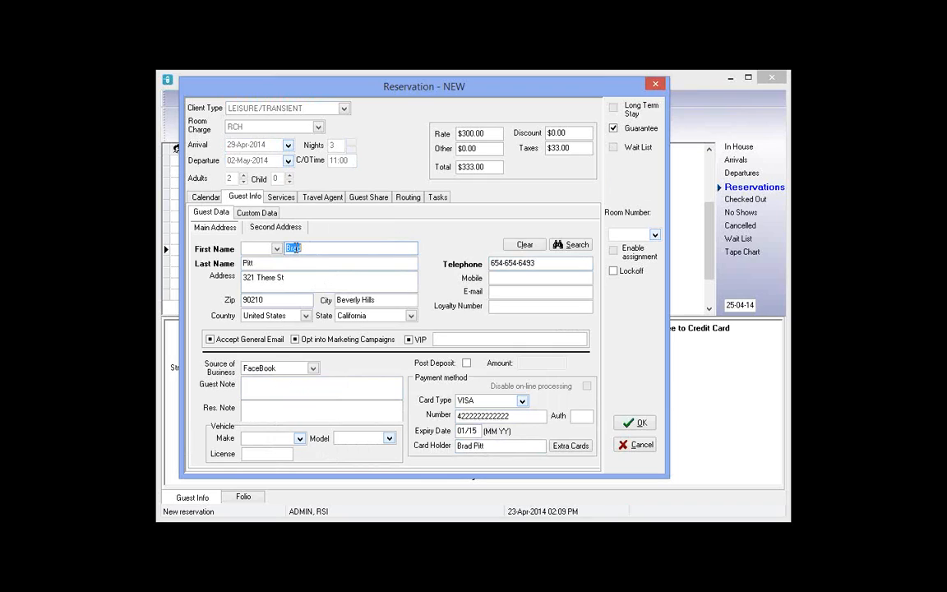
pyautogui.click(267, 393)
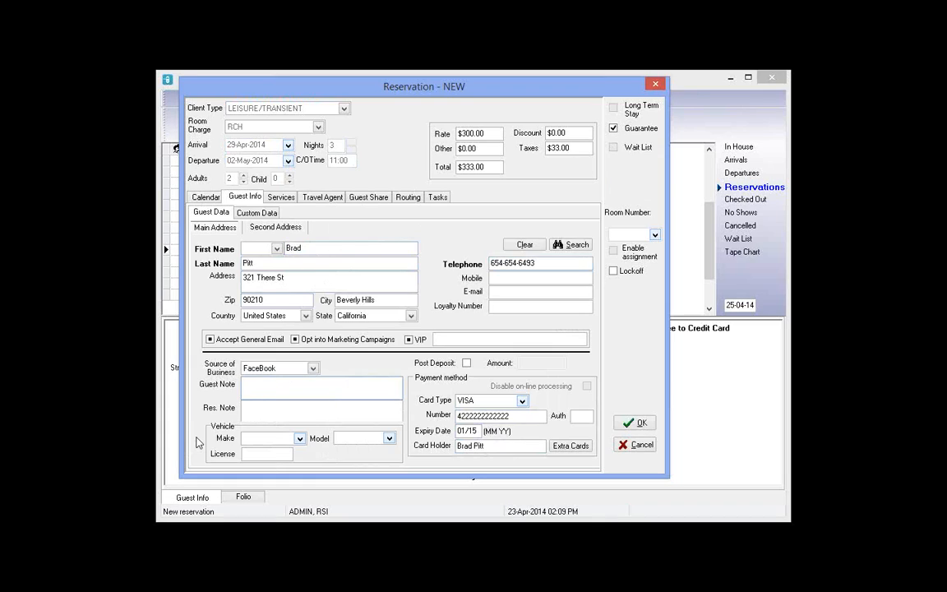
pyautogui.click(268, 409)
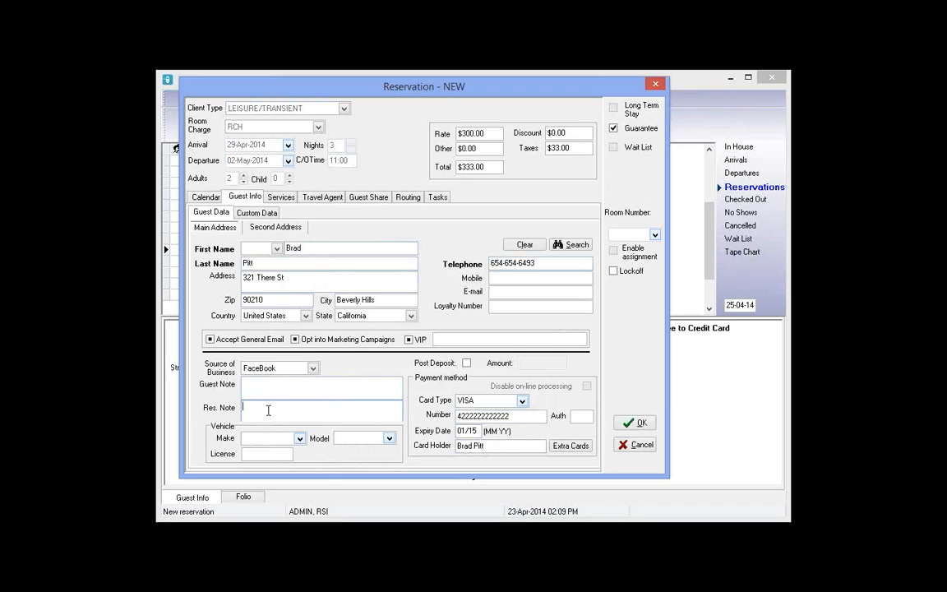
# Add a sharing guest by first and last name under Guest Share, post it, and save the reservation
pyautogui.click(357, 200)
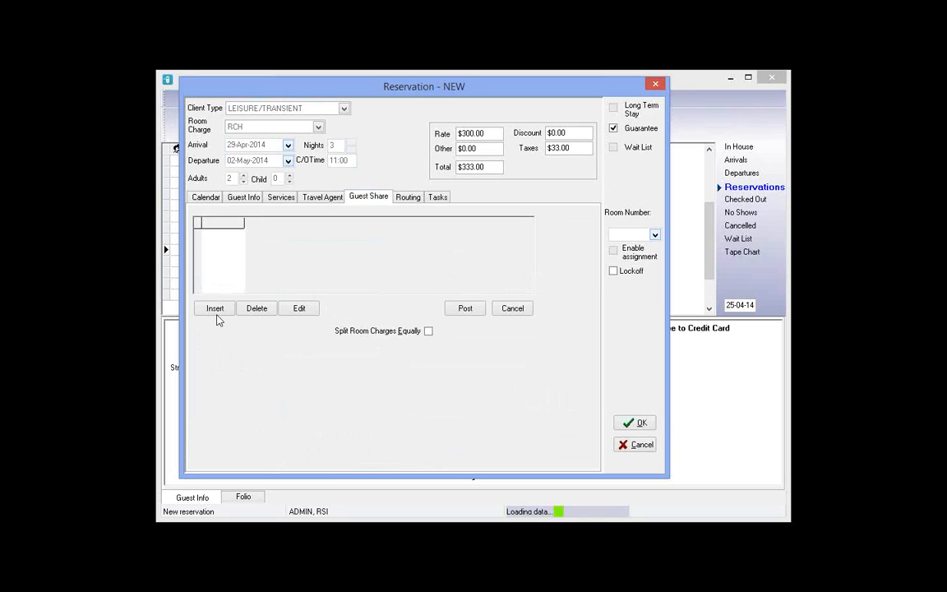
pyautogui.click(213, 309)
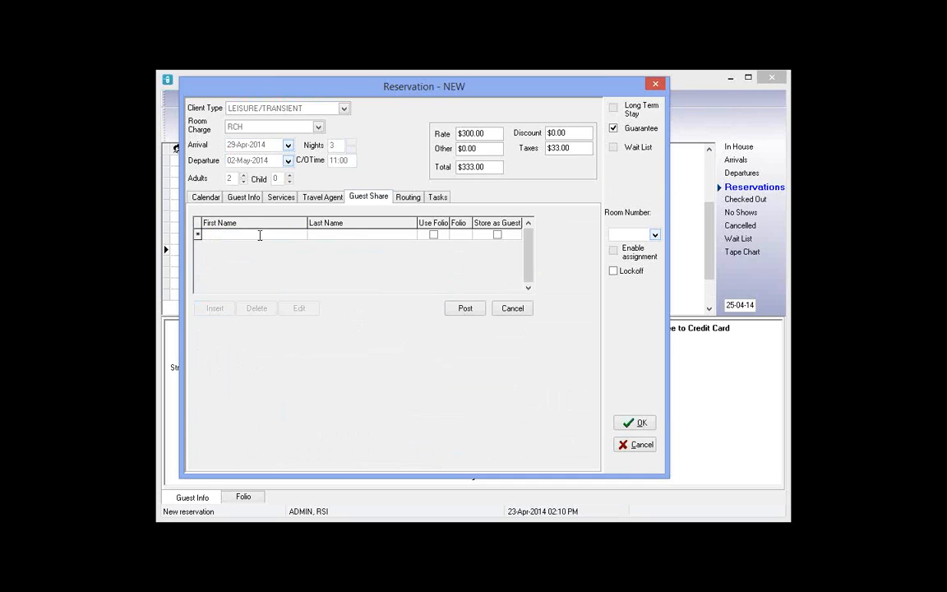
pyautogui.write('Sngle')
pyautogui.press('Tab')
pyautogui.write('Jolie')
pyautogui.click(479, 308)
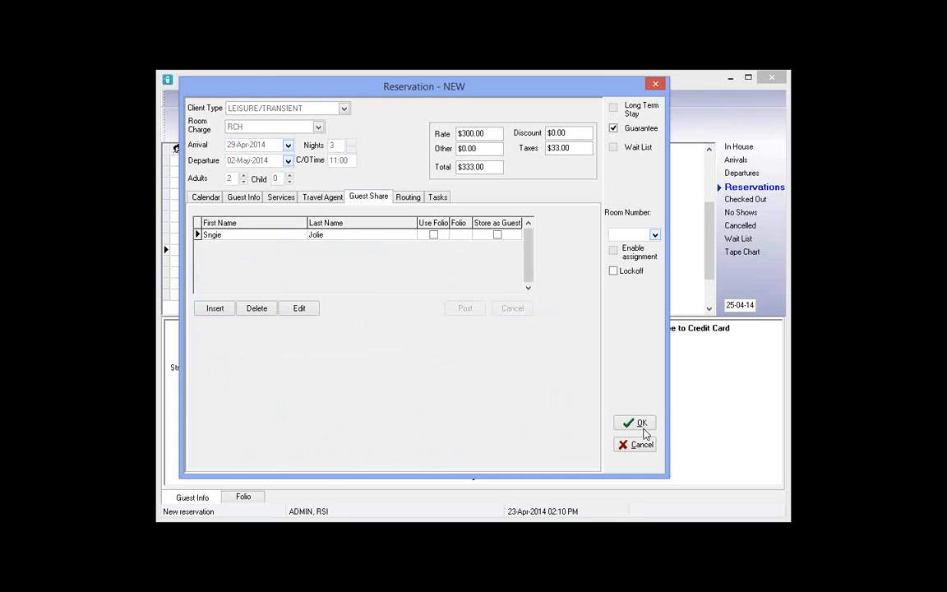
pyautogui.click(645, 428)
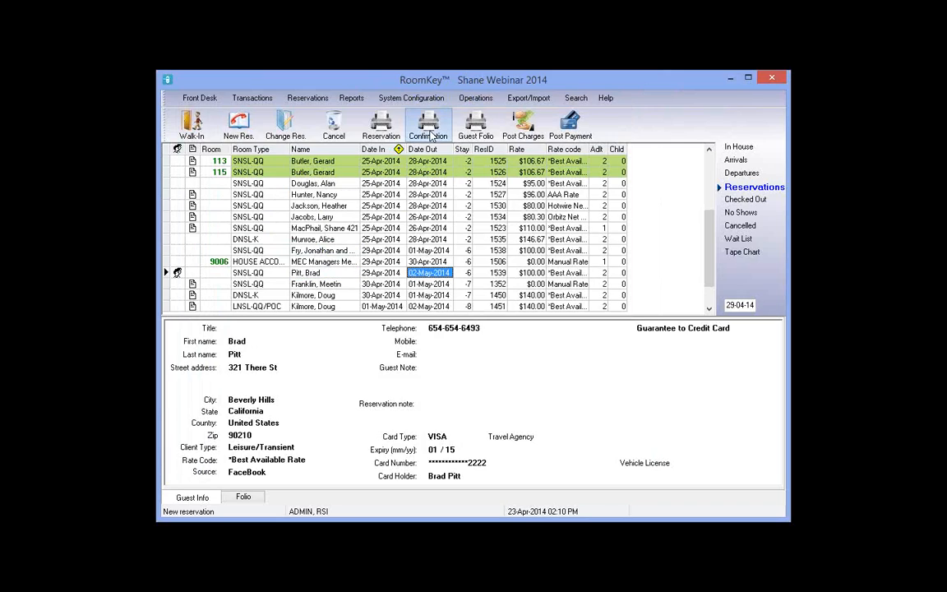
pyautogui.click(429, 135)
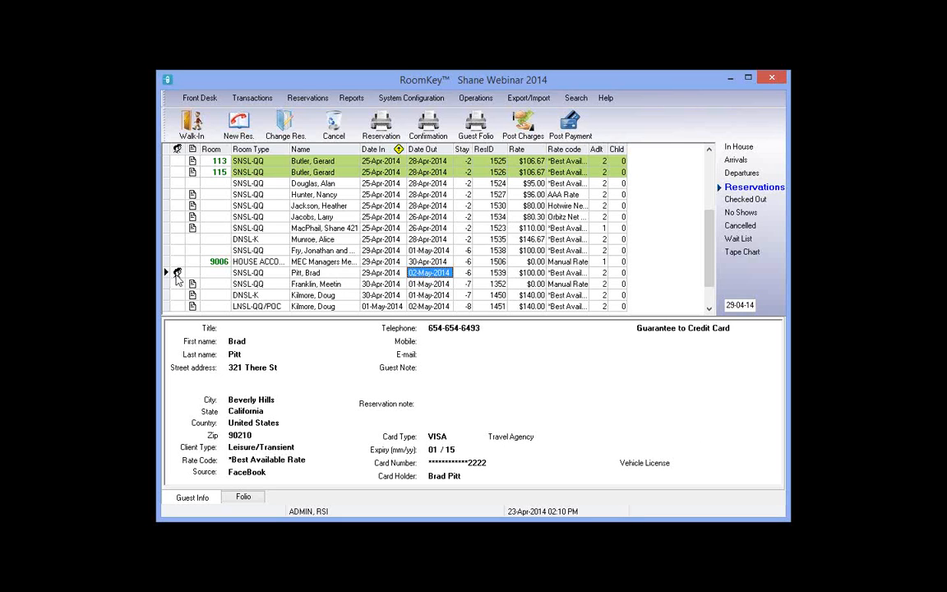
pyautogui.click(177, 273)
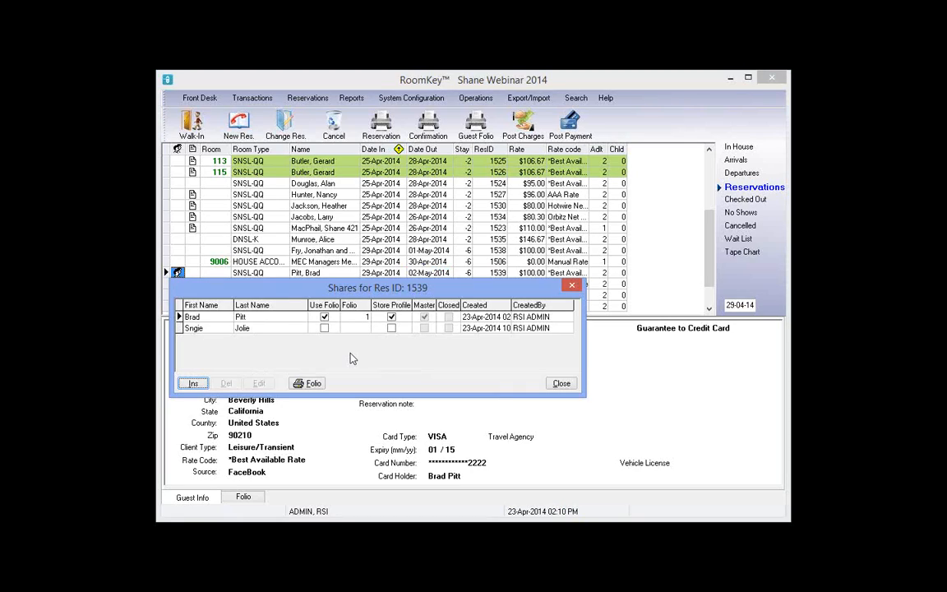
pyautogui.press('Down')
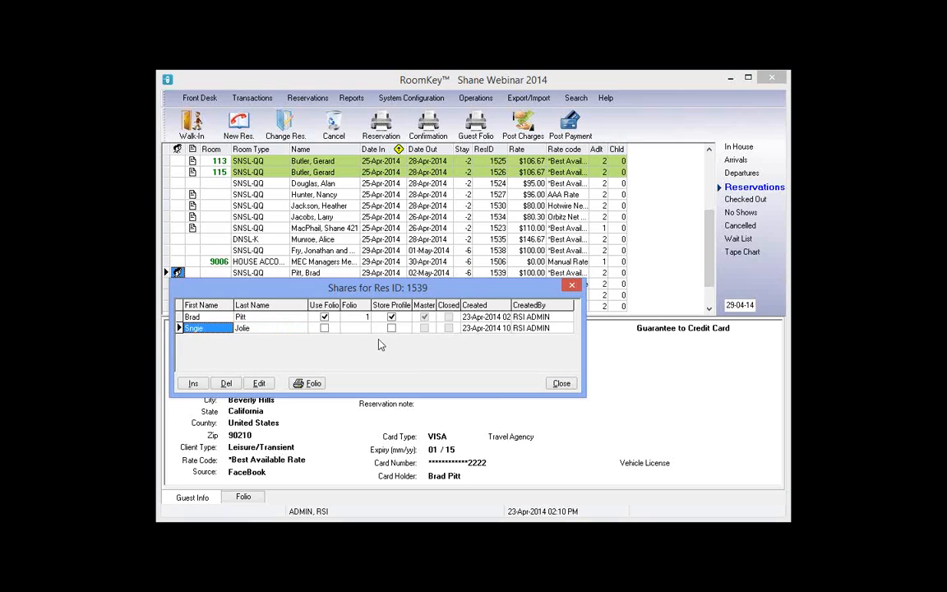
pyautogui.click(263, 332)
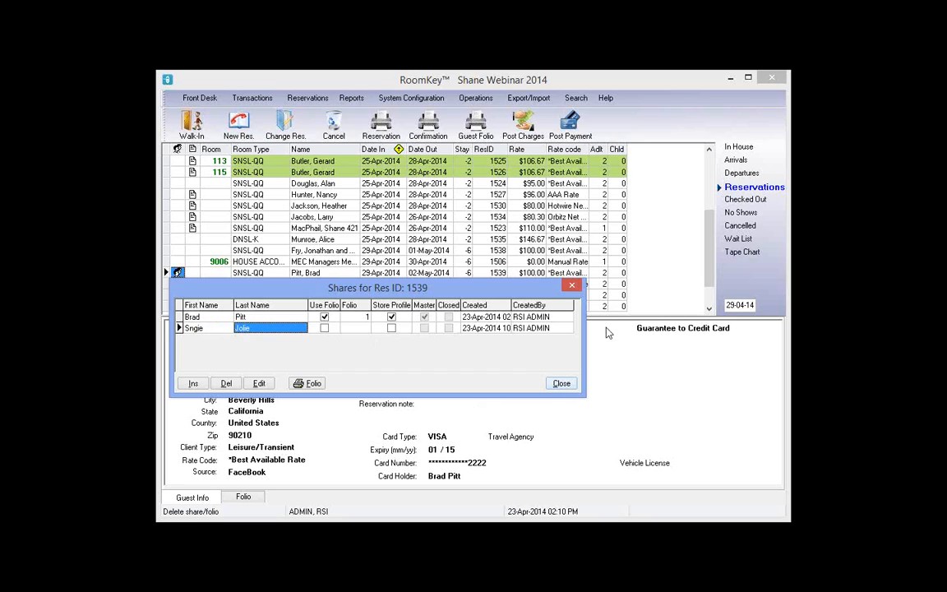
pyautogui.click(572, 285)
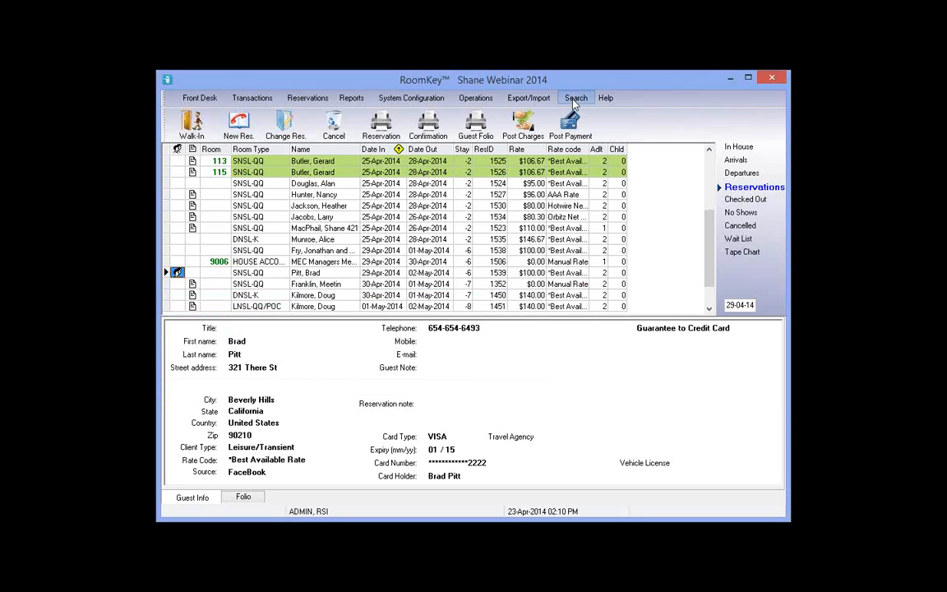
# Clear the old criteria and search reservations by the sharing guest's last name
pyautogui.click(576, 99)
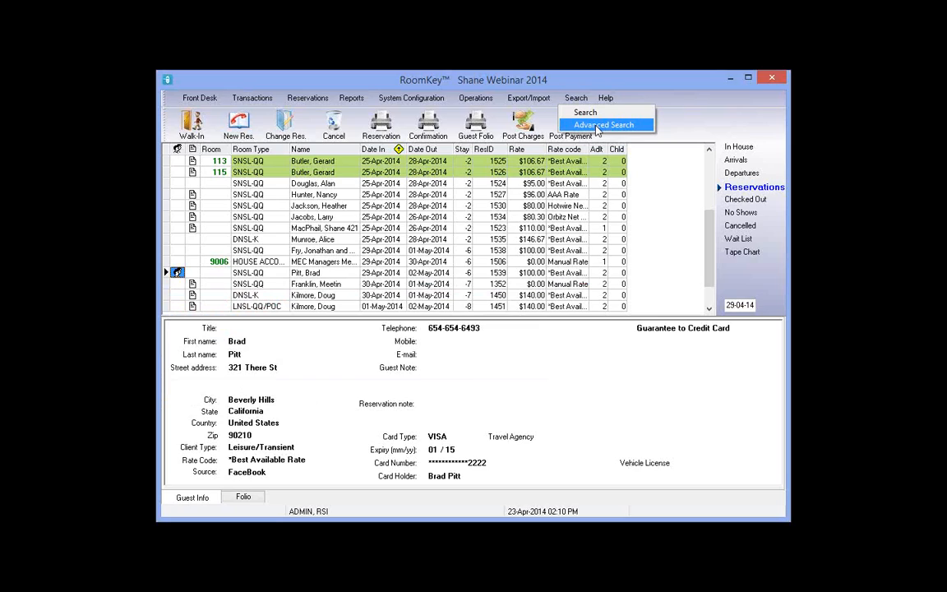
pyautogui.press('Return')
pyautogui.click(296, 448)
pyautogui.write('jolie')
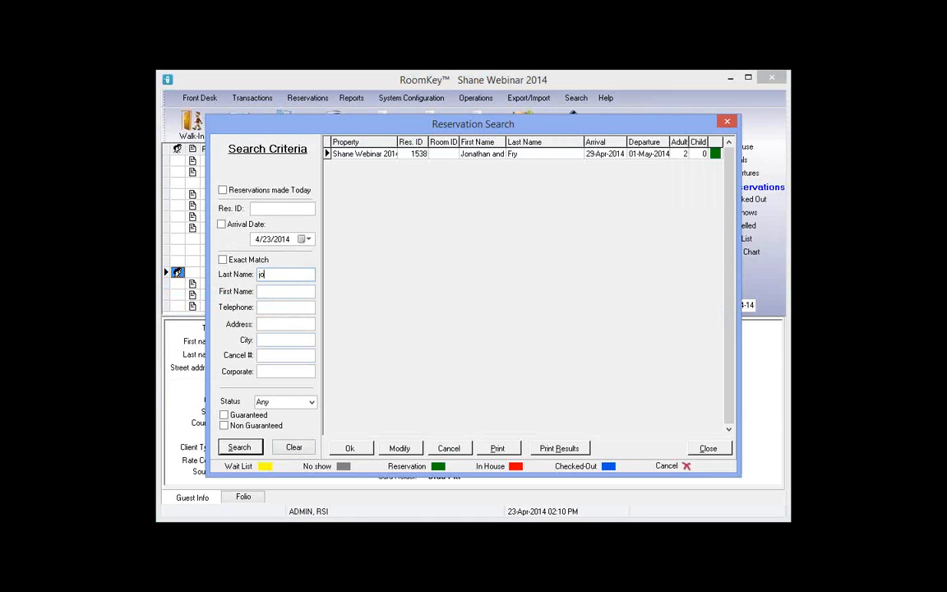
pyautogui.click(239, 447)
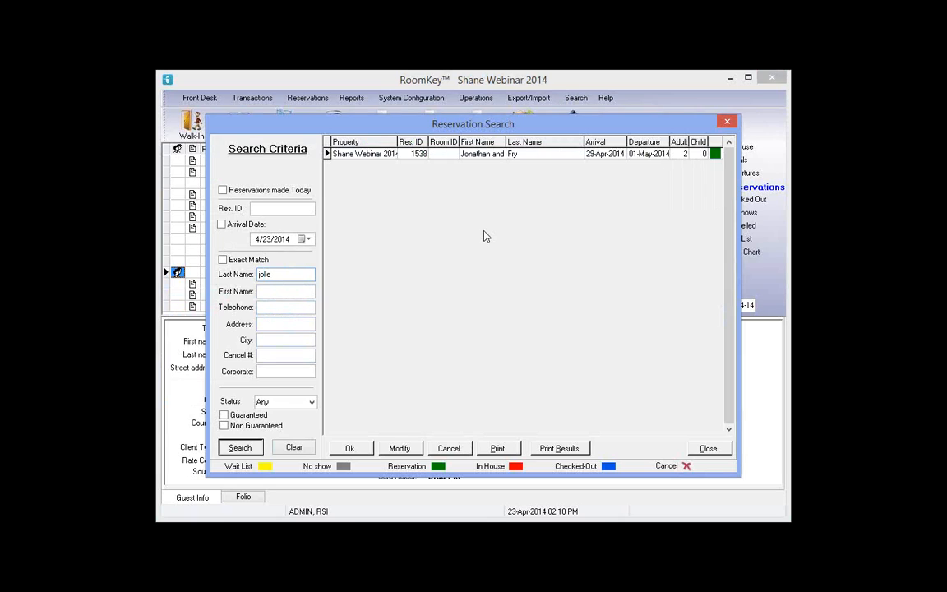
# Open the 29-Apr-2014 booking from the results and review its guest shares list
pyautogui.click(480, 167)
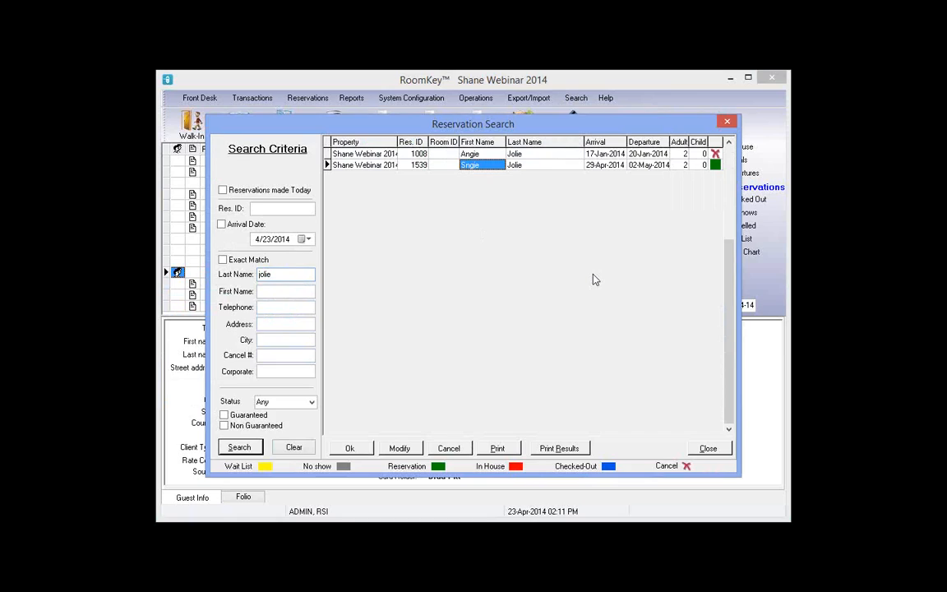
pyautogui.click(487, 154)
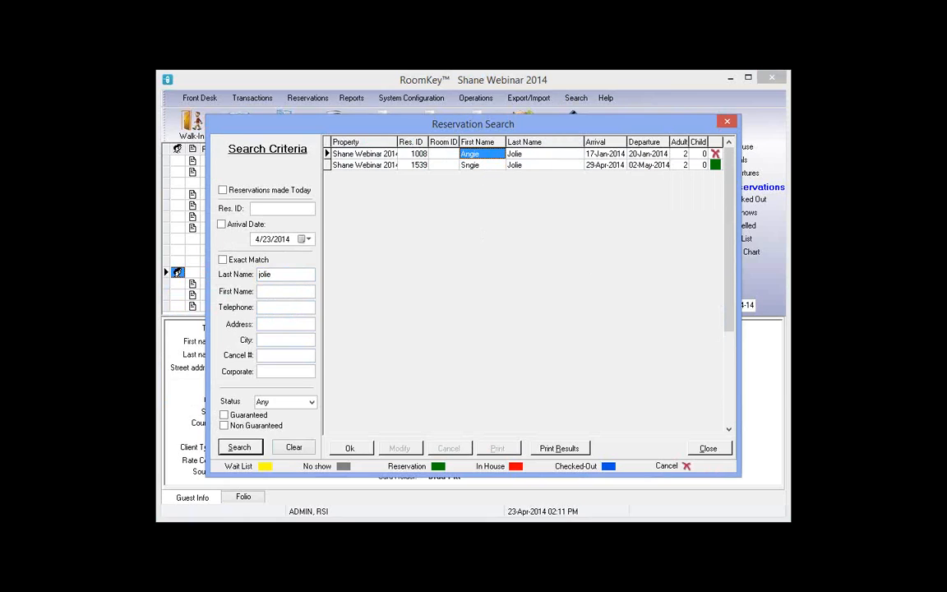
pyautogui.click(482, 165)
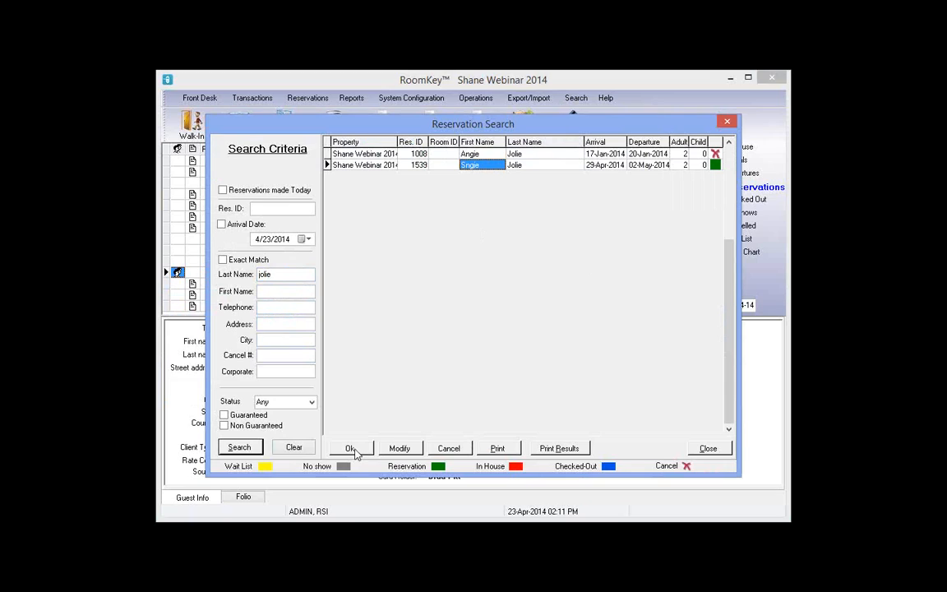
pyautogui.click(353, 449)
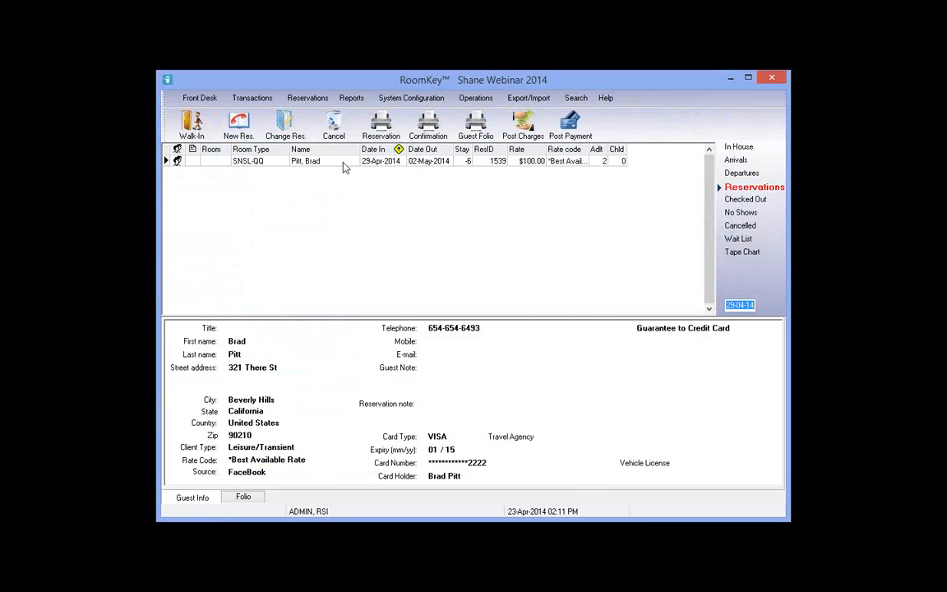
pyautogui.click(177, 161)
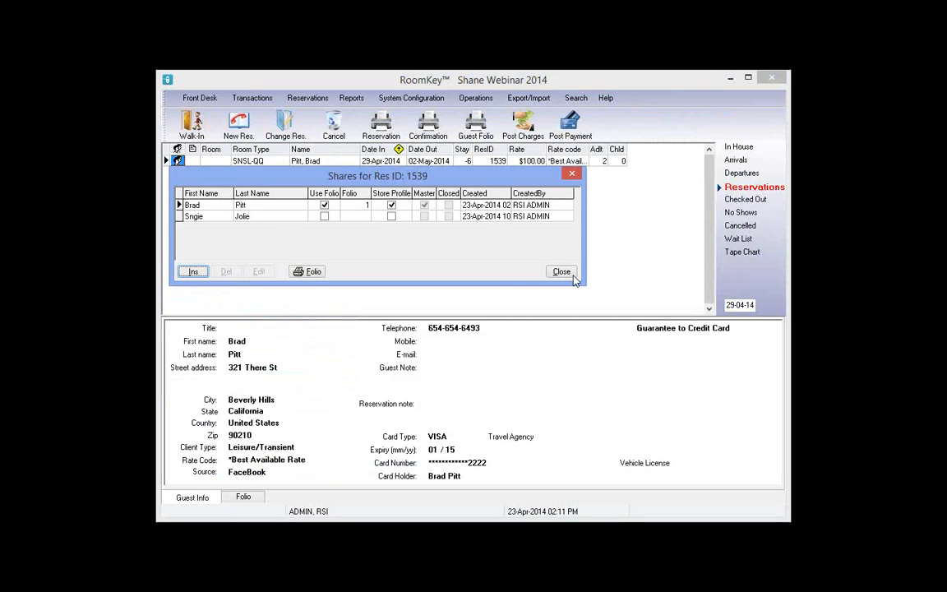
pyautogui.press('Escape')
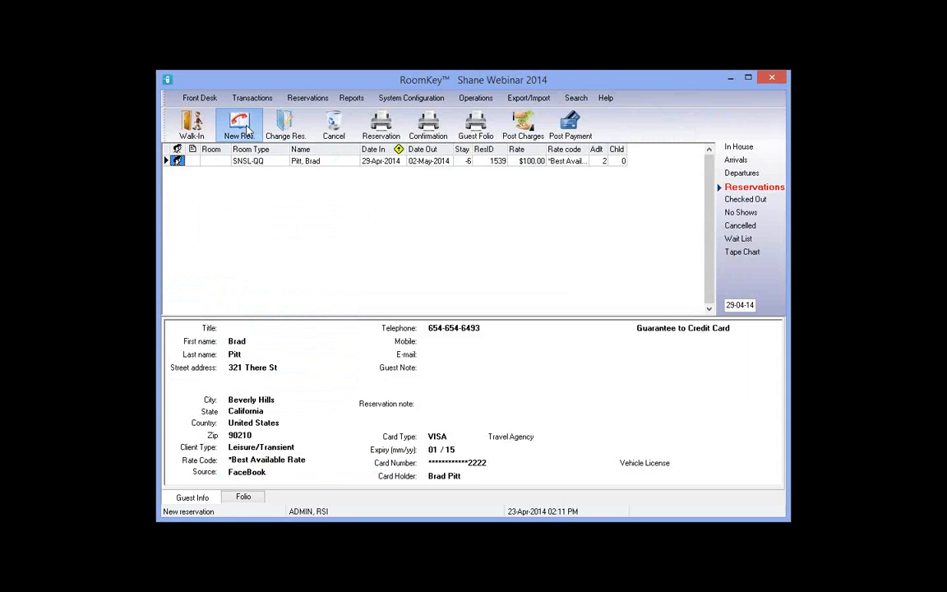
# Start a new reservation arriving 29-Apr-2014 and book an SNSL-QQ room at Best Available Rate ($111)
pyautogui.click(245, 127)
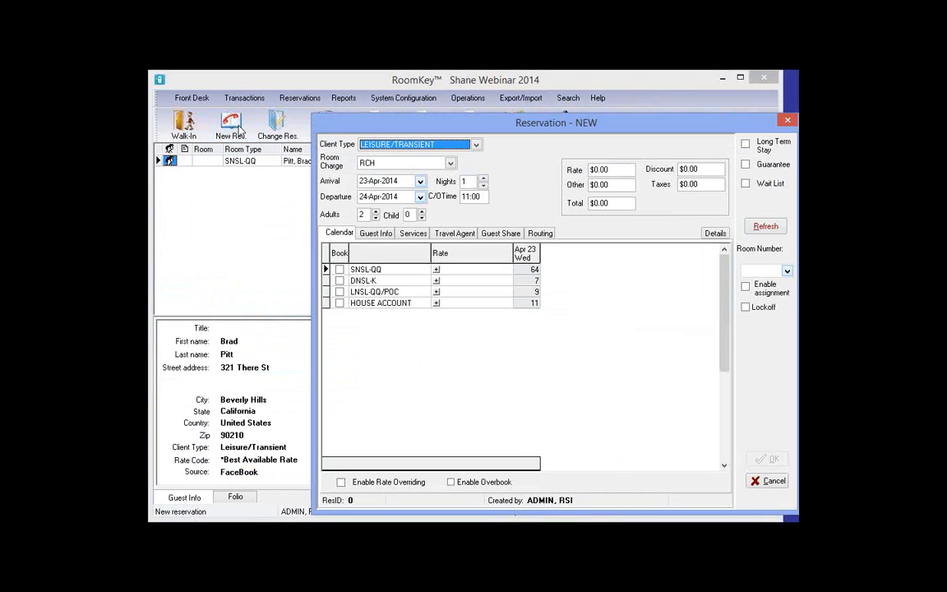
pyautogui.click(336, 151)
pyautogui.click(333, 238)
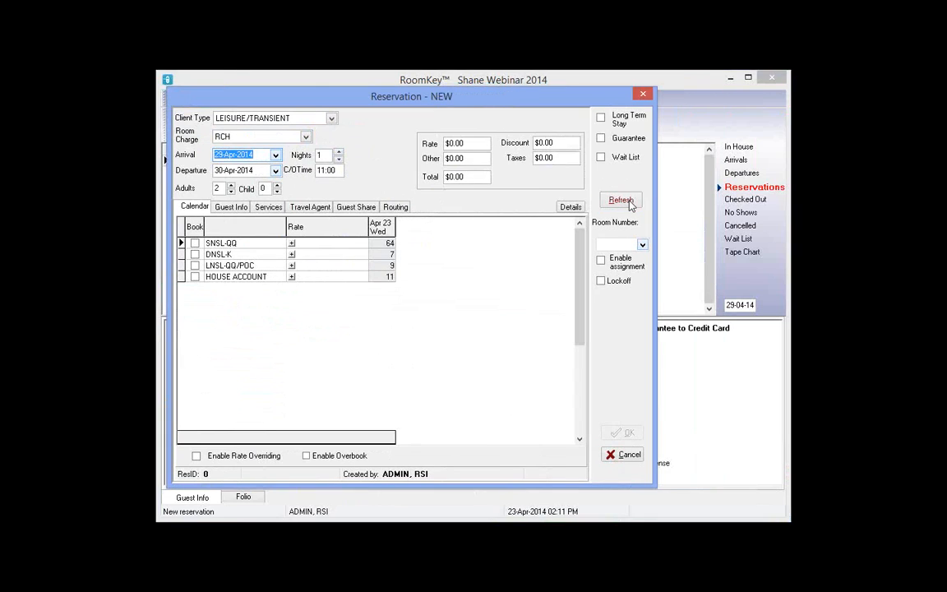
pyautogui.click(622, 202)
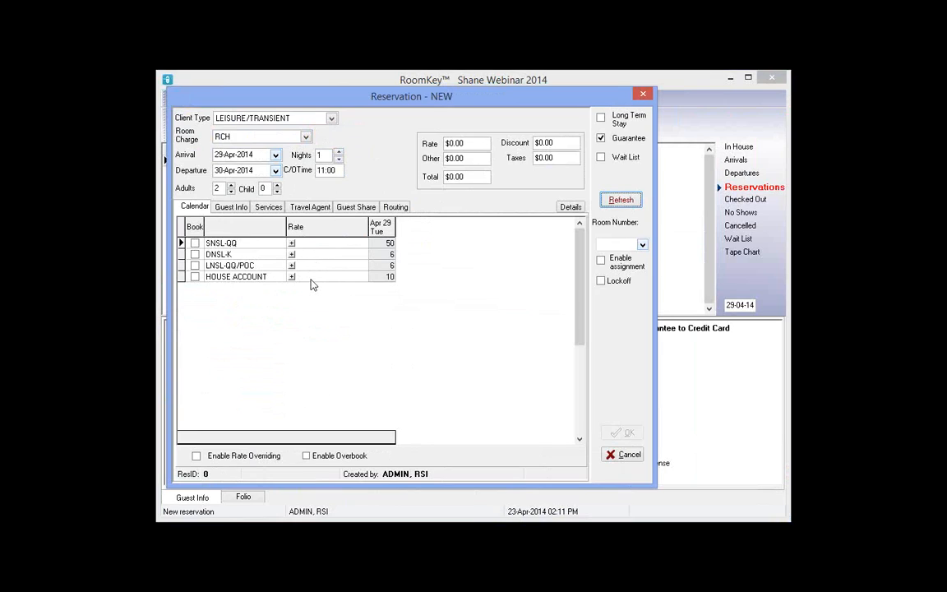
pyautogui.click(291, 243)
pyautogui.click(194, 245)
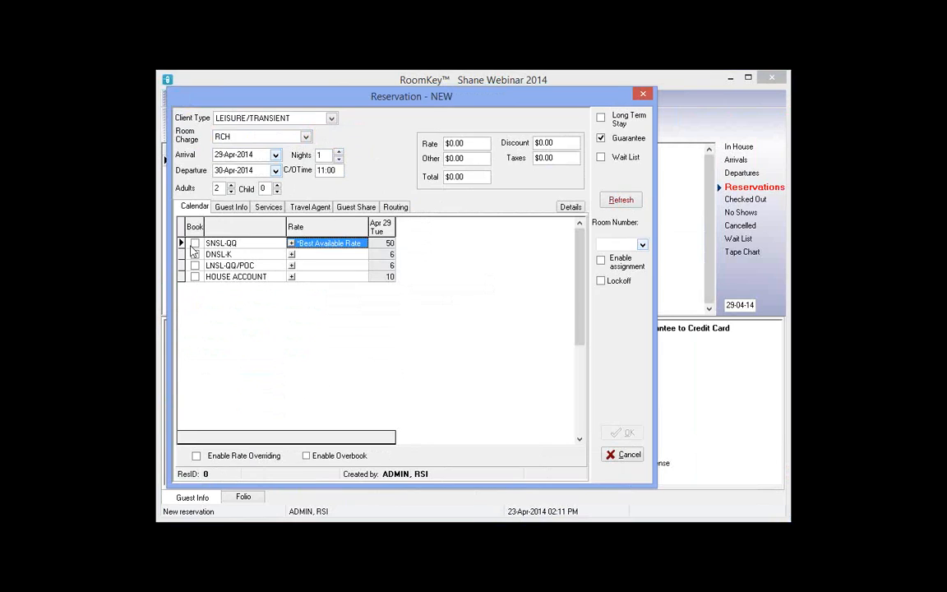
pyautogui.click(194, 243)
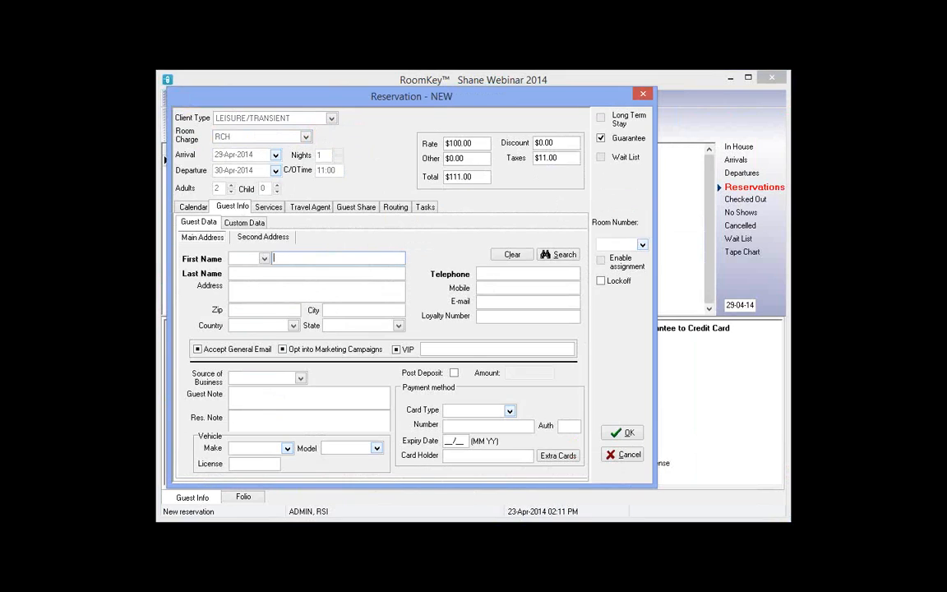
# Enter the guest's first and last name, telephone, street address and zip code
pyautogui.press('Tab')
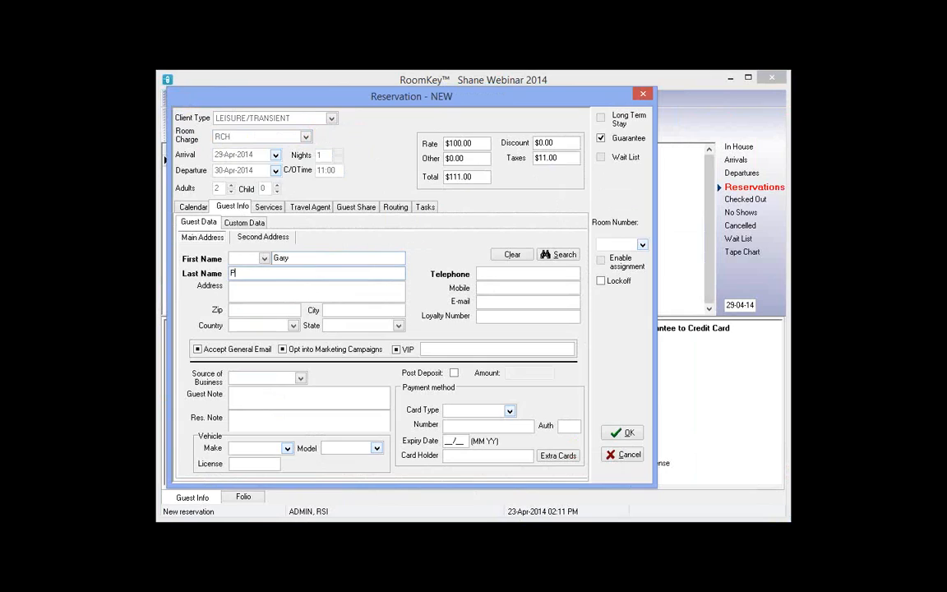
pyautogui.click(531, 274)
pyautogui.write('321')
pyautogui.click(280, 291)
pyautogui.write('321 T')
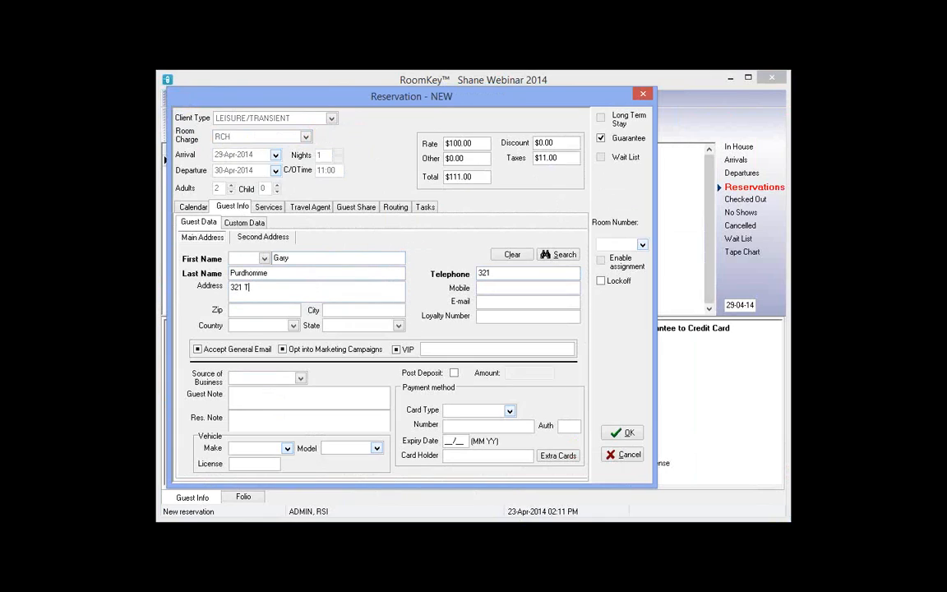
pyautogui.write('here St')
pyautogui.press('Tab')
pyautogui.write('90210')
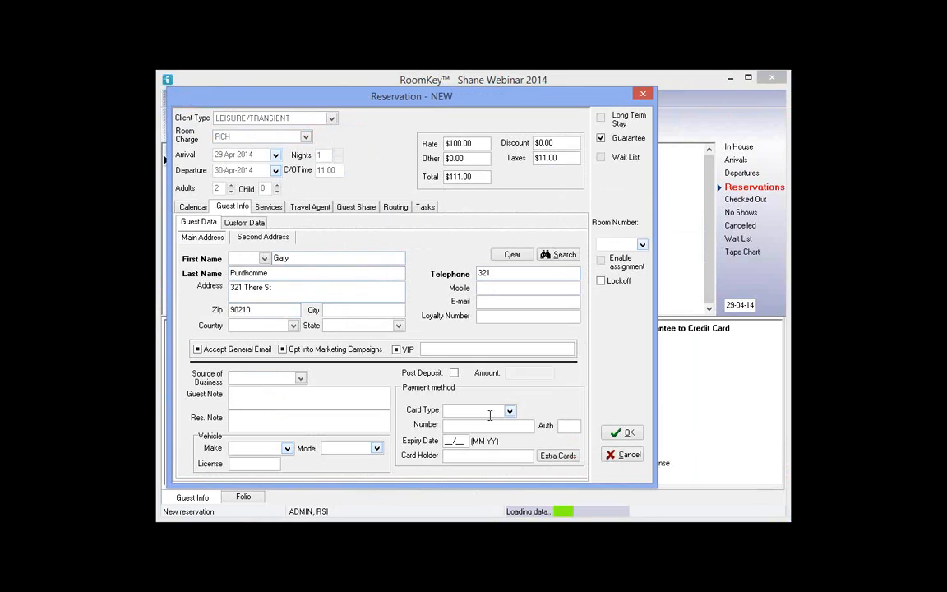
# Add VISA card payment with card number, expiry 01/15 and the card holder's name
pyautogui.click(490, 413)
pyautogui.click(454, 439)
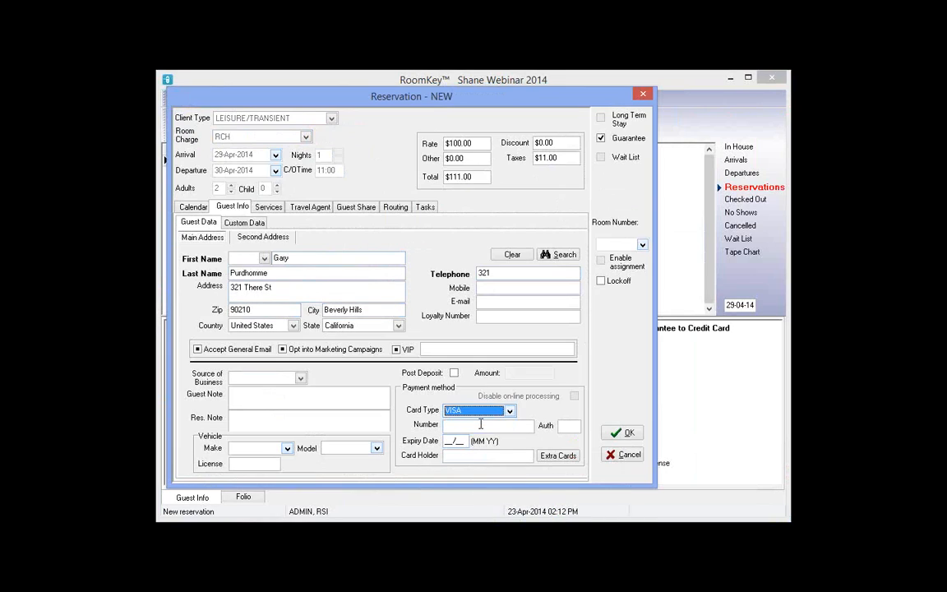
pyautogui.write('4')
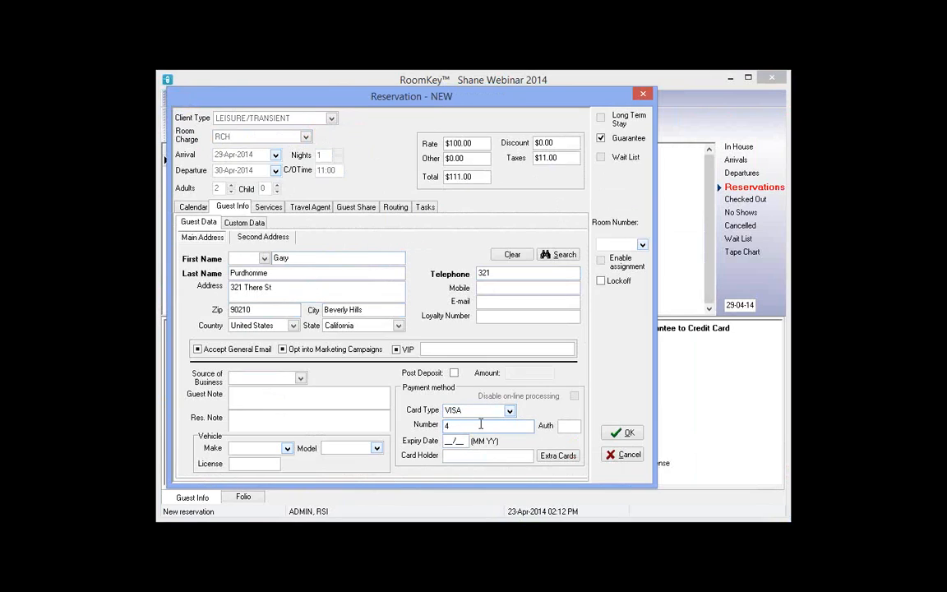
pyautogui.write('222222222222')
pyautogui.press('Tab')
pyautogui.write('0115')
pyautogui.press('Tab')
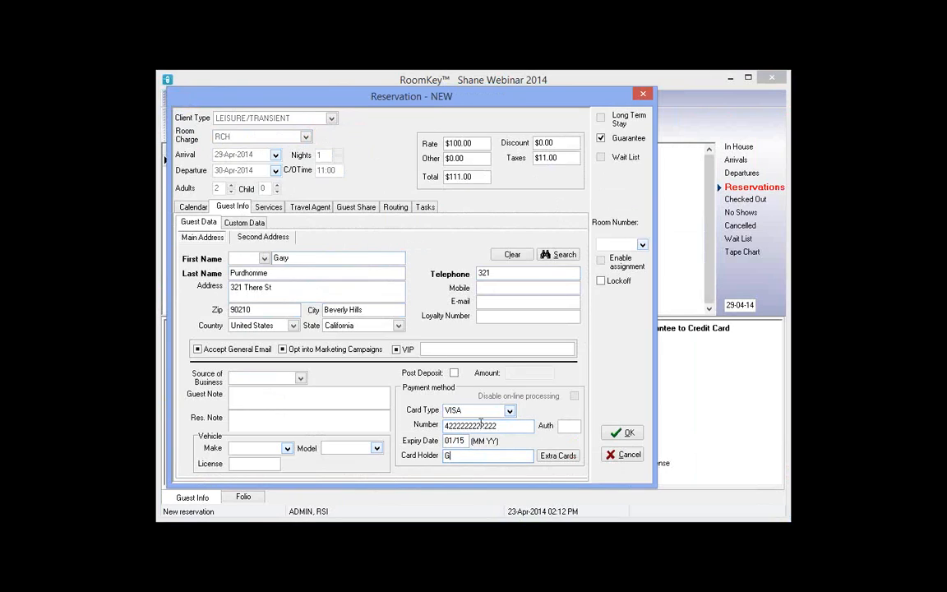
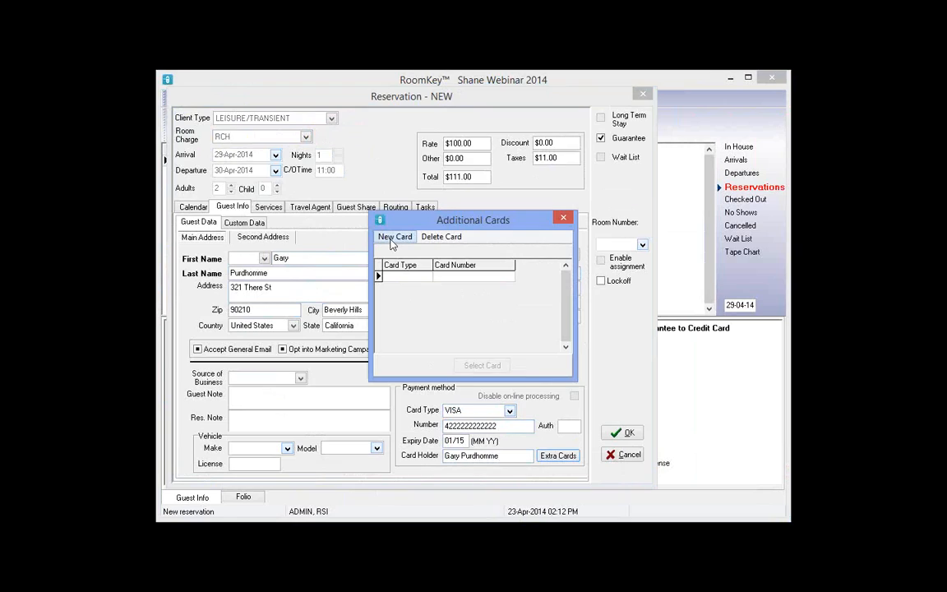
# Save an extra MC card, expiring 01/15 and in the sharing guest's name, as an additional card
pyautogui.click(394, 237)
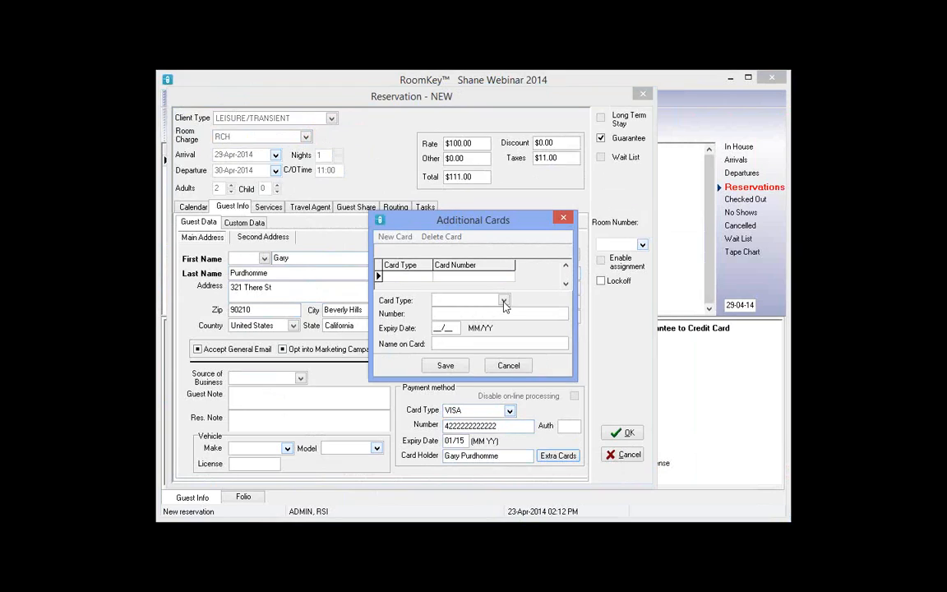
pyautogui.click(504, 302)
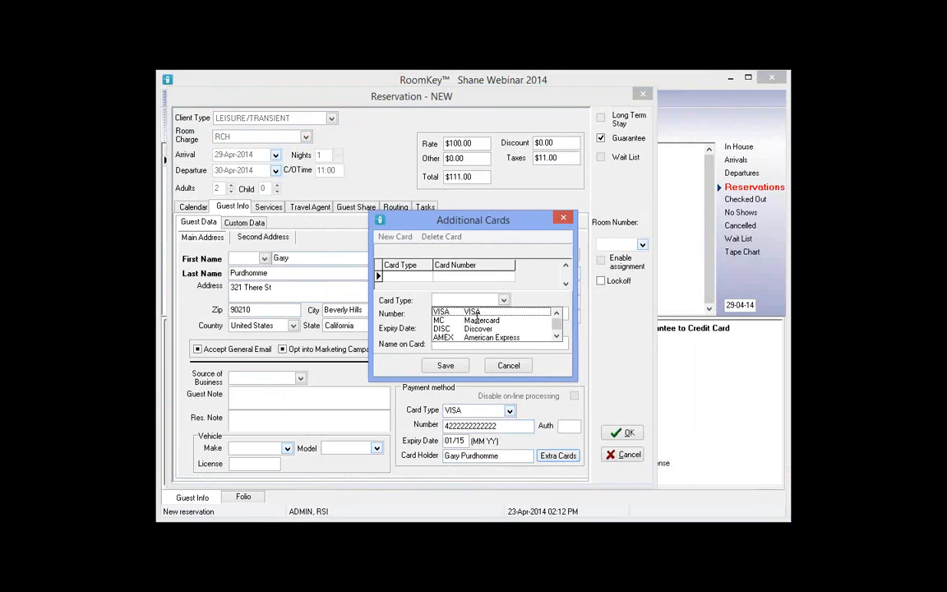
pyautogui.click(477, 320)
pyautogui.click(435, 313)
pyautogui.write('011111111111')
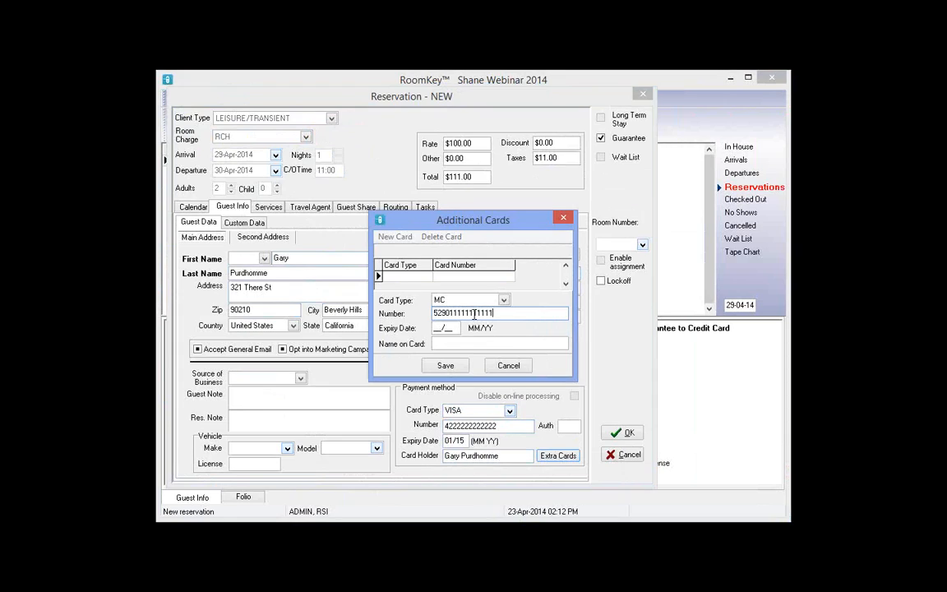
pyautogui.write('1')
pyautogui.press('Tab')
pyautogui.write('01/15')
pyautogui.press('Tab')
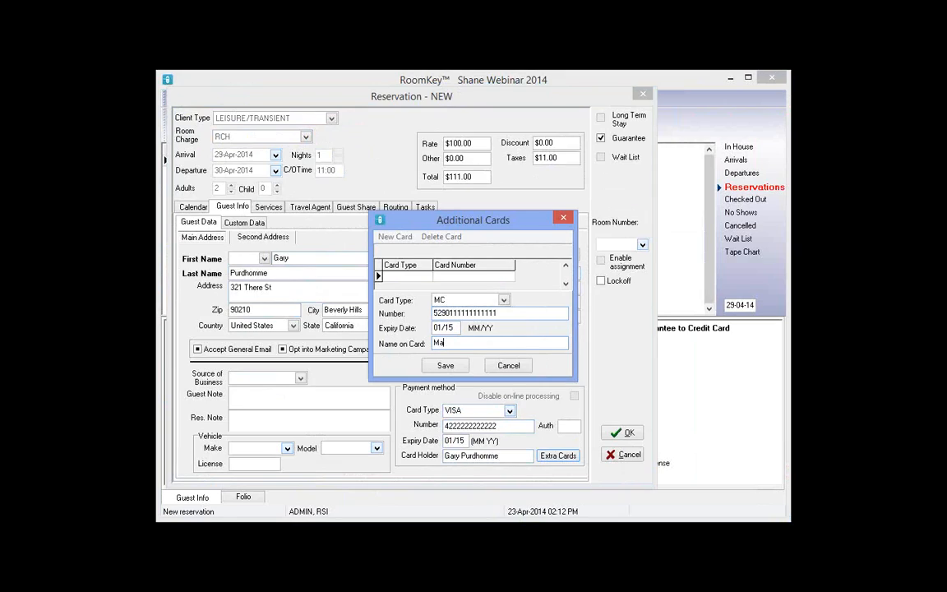
pyautogui.click(445, 365)
pyautogui.click(563, 217)
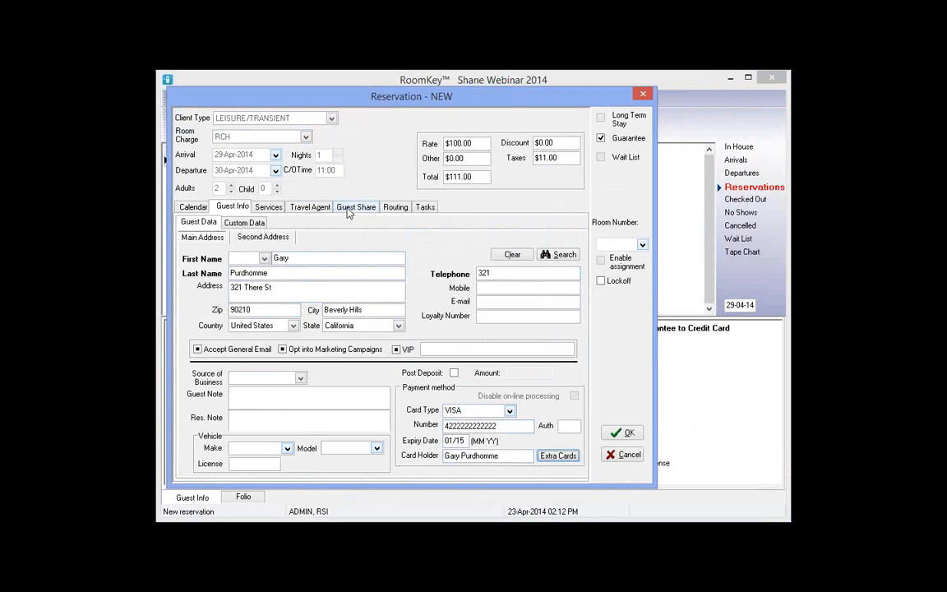
# Insert a new guest share entry that uses its own folio, number 2
pyautogui.click(348, 208)
pyautogui.click(201, 318)
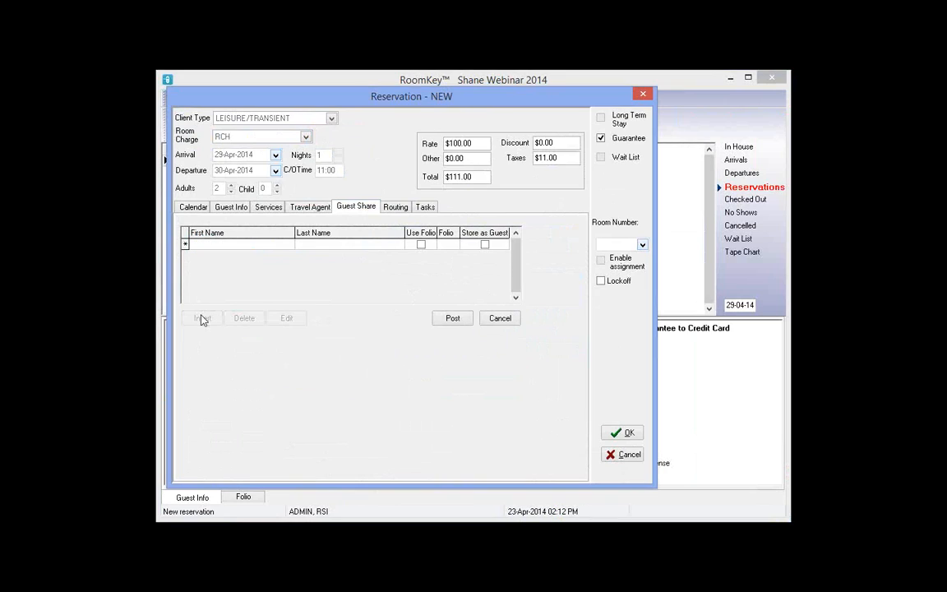
pyautogui.click(421, 247)
pyautogui.click(450, 249)
# Enter the sharing guest's first and last name in the share-guest form
pyautogui.doubleClick(430, 241)
pyautogui.press('Tab')
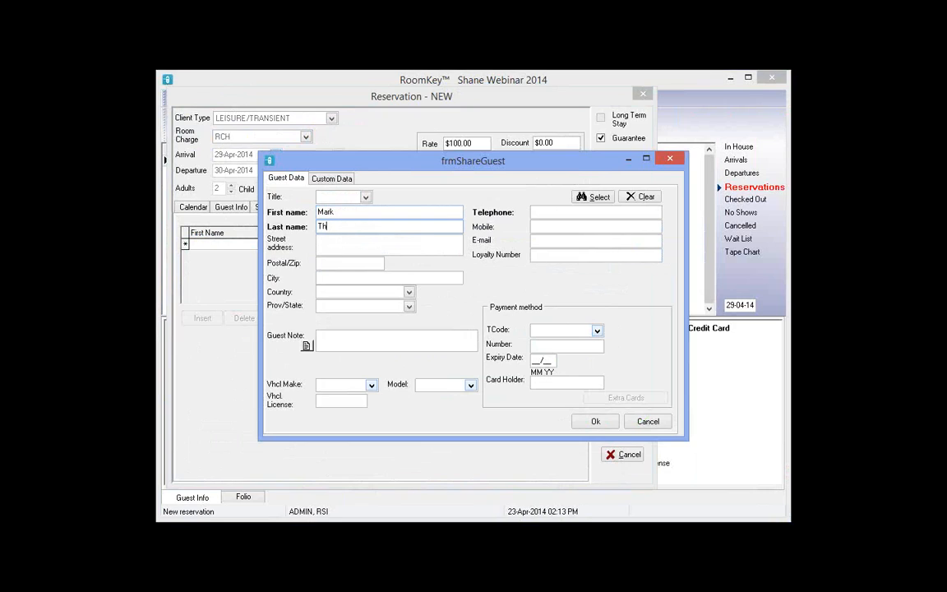
# Add the sharer's street address, postal code and phone number, then confirm and post
pyautogui.click(371, 251)
pyautogui.write('654 Here S')
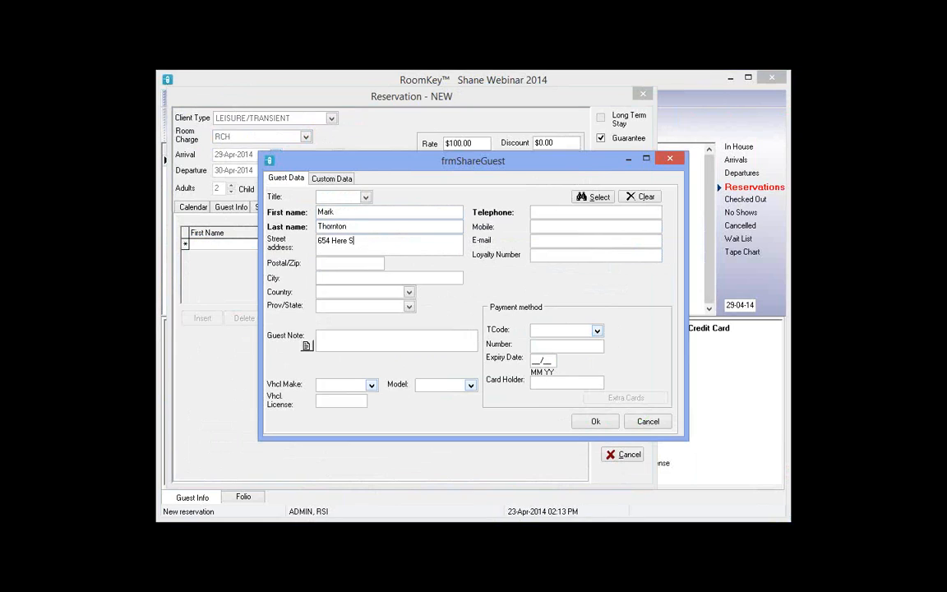
pyautogui.write('t')
pyautogui.press('Tab')
pyautogui.write('12345')
pyautogui.press('Tab')
pyautogui.write('654')
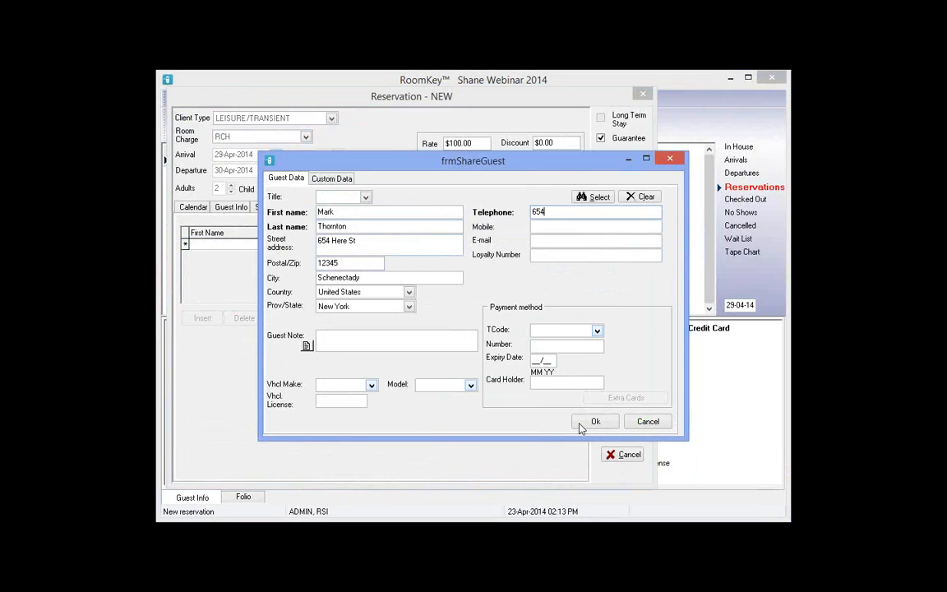
pyautogui.click(587, 417)
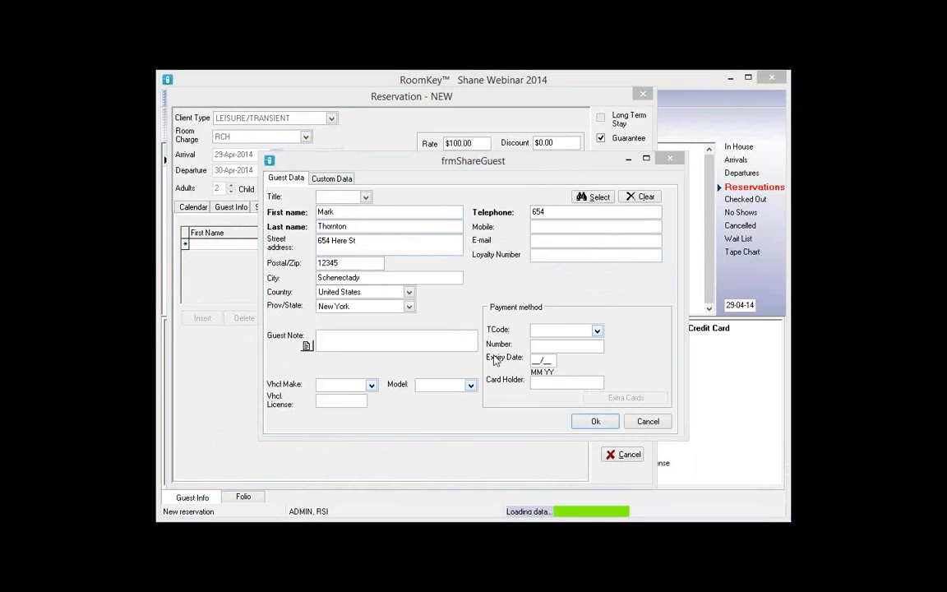
pyautogui.click(453, 319)
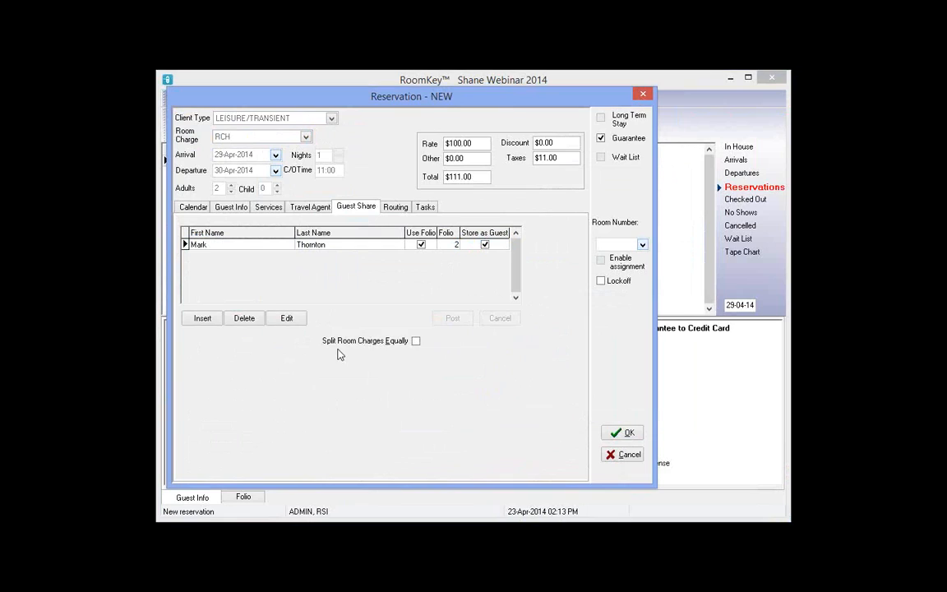
# Split room charges equally between the sharers and save the reservation
pyautogui.click(416, 342)
pyautogui.click(630, 435)
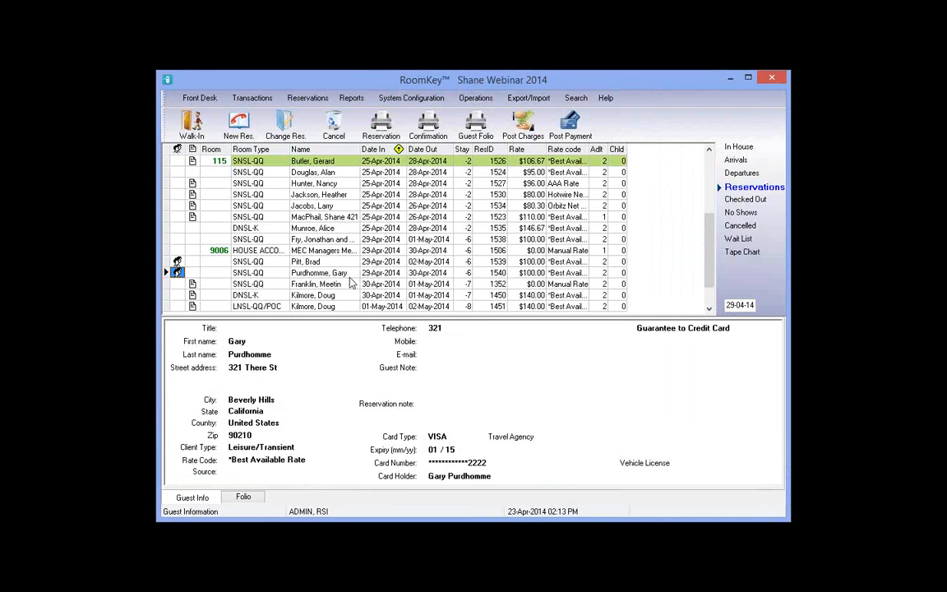
pyautogui.click(345, 276)
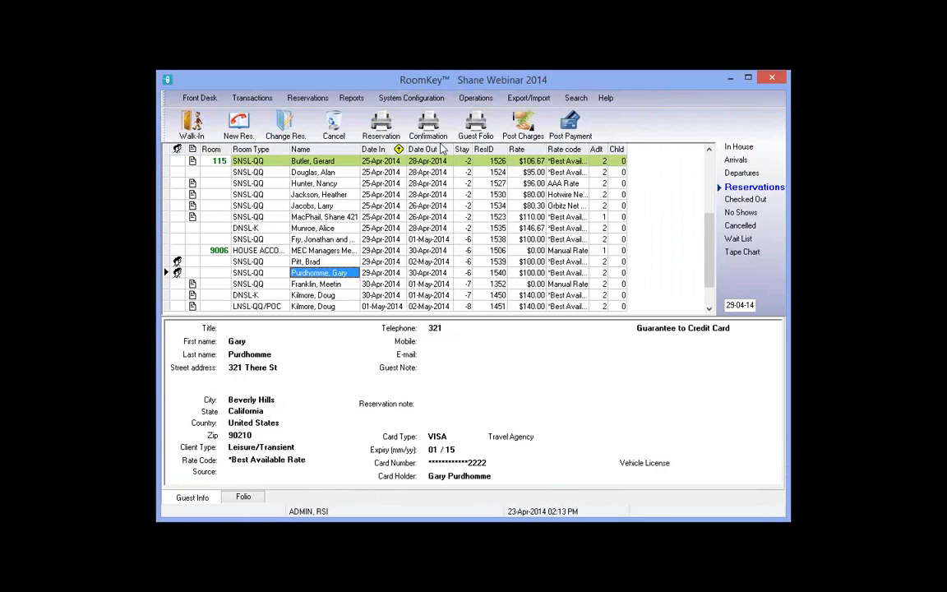
pyautogui.click(438, 123)
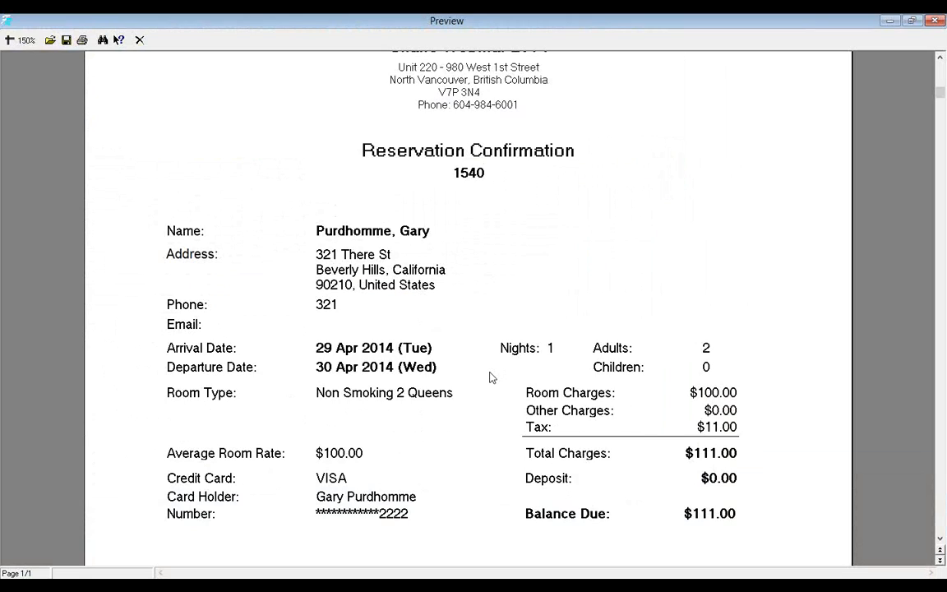
pyautogui.scroll(1, 466, 372)
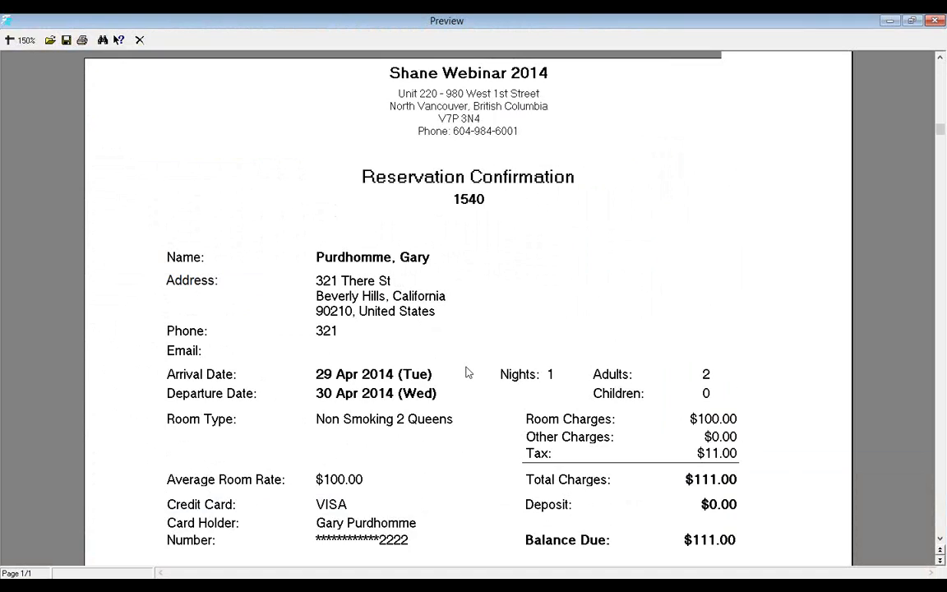
pyautogui.scroll(-2, 467, 372)
pyautogui.scroll(1, 466, 373)
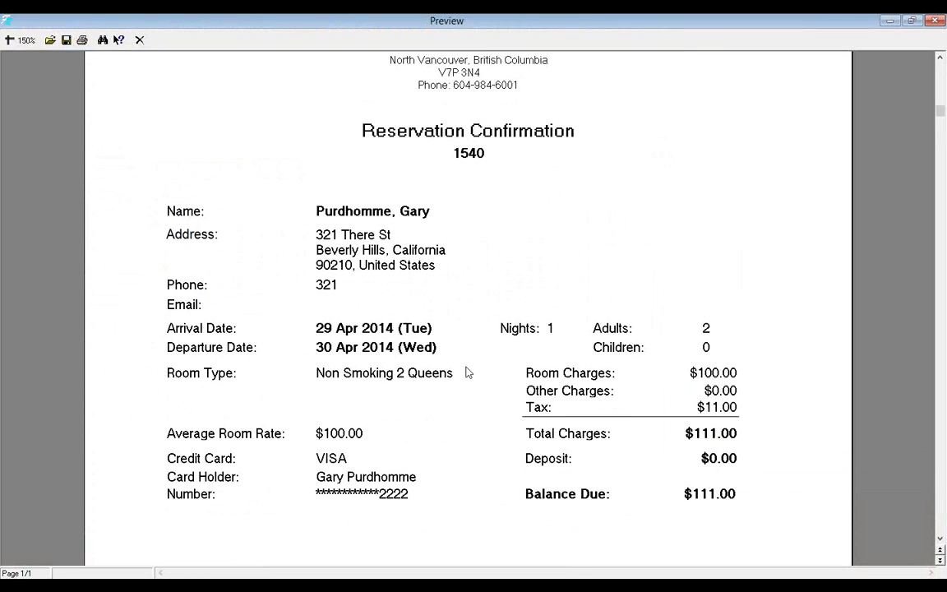
pyautogui.click(934, 20)
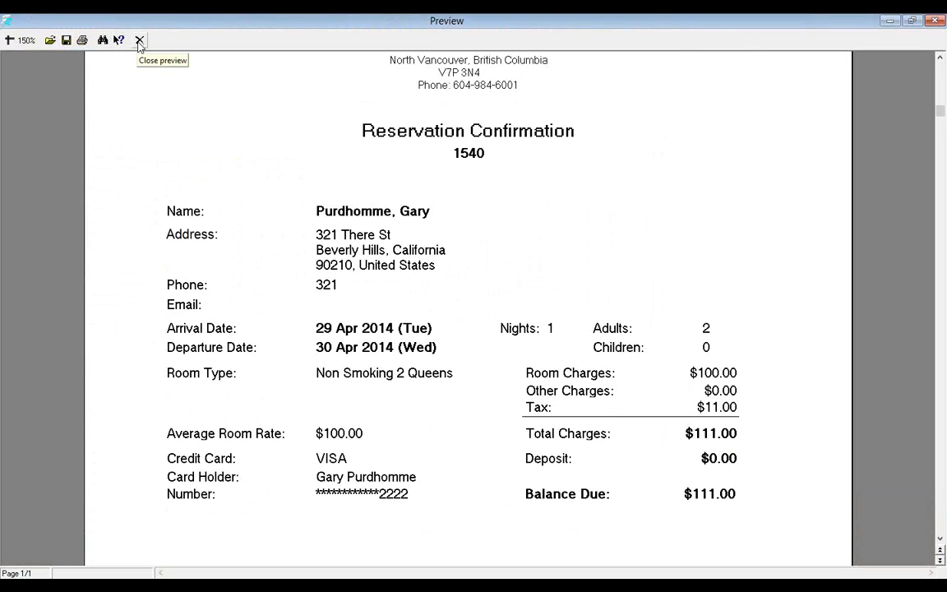
pyautogui.click(140, 41)
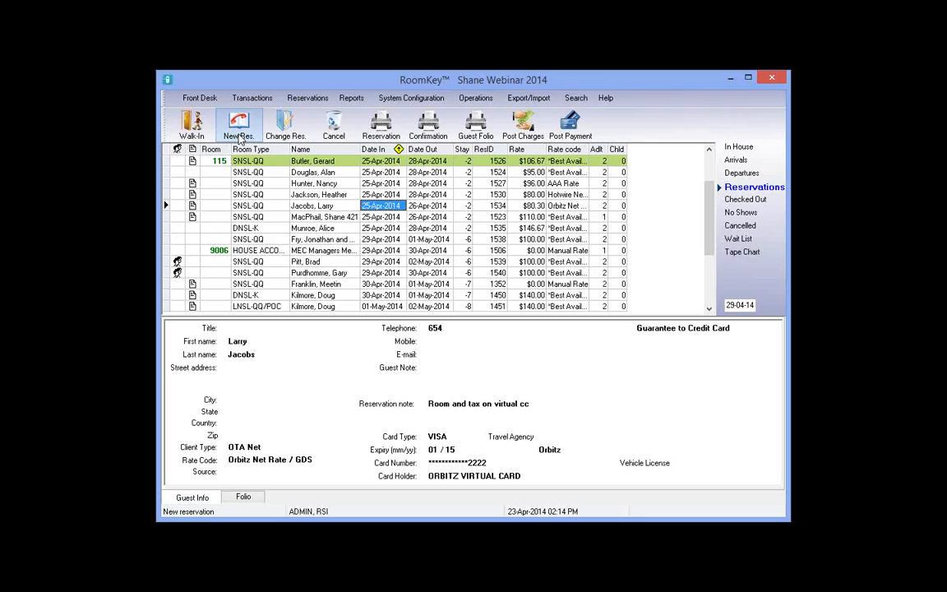
# Start a new reservation with client type CORP for company Certified Roofing
pyautogui.click(239, 132)
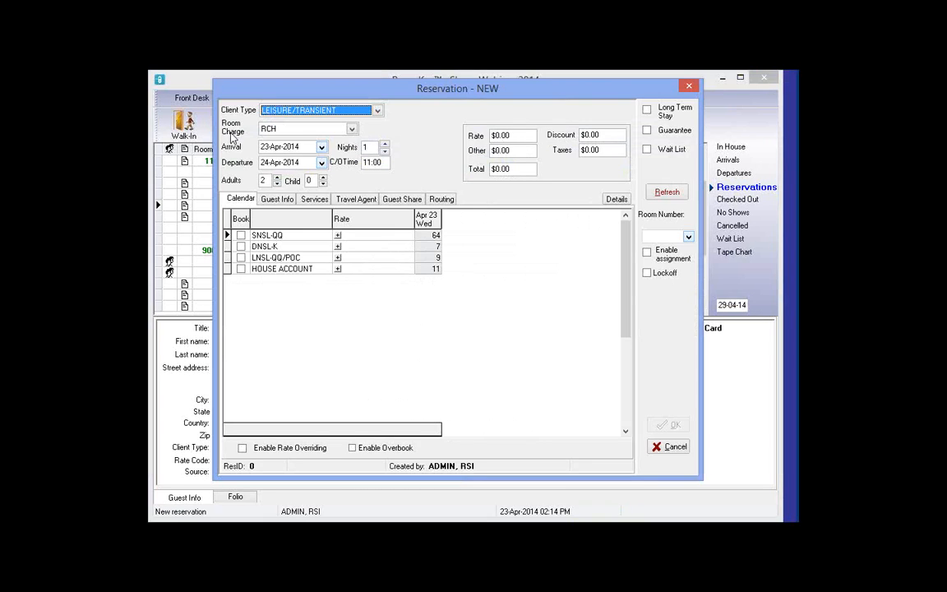
pyautogui.click(385, 112)
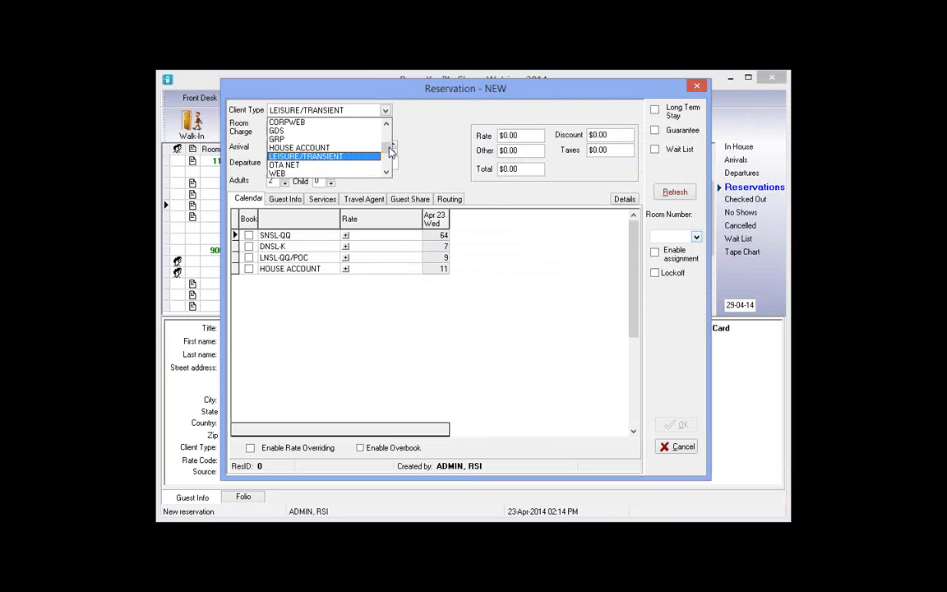
pyautogui.scroll(1, 345, 127)
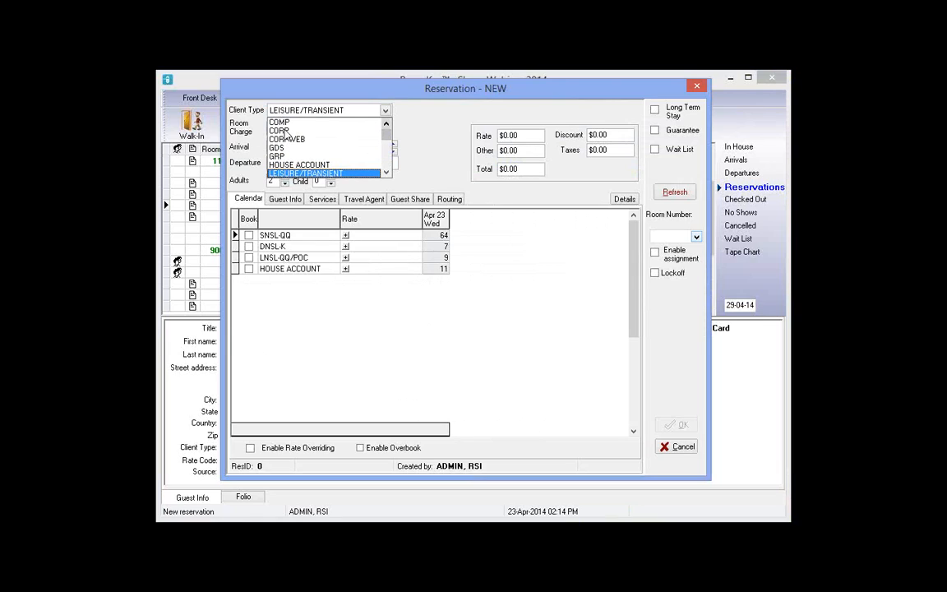
pyautogui.click(279, 130)
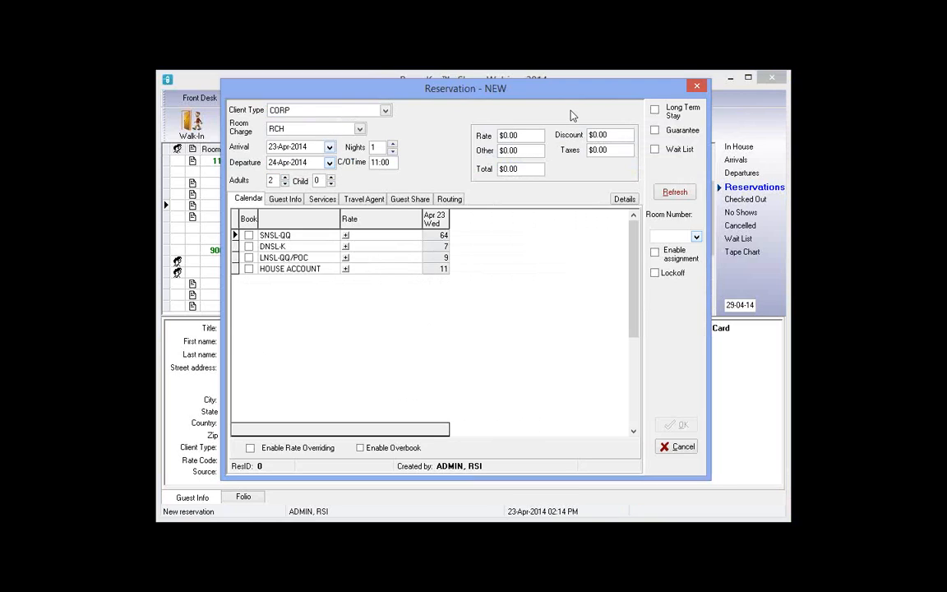
pyautogui.click(543, 110)
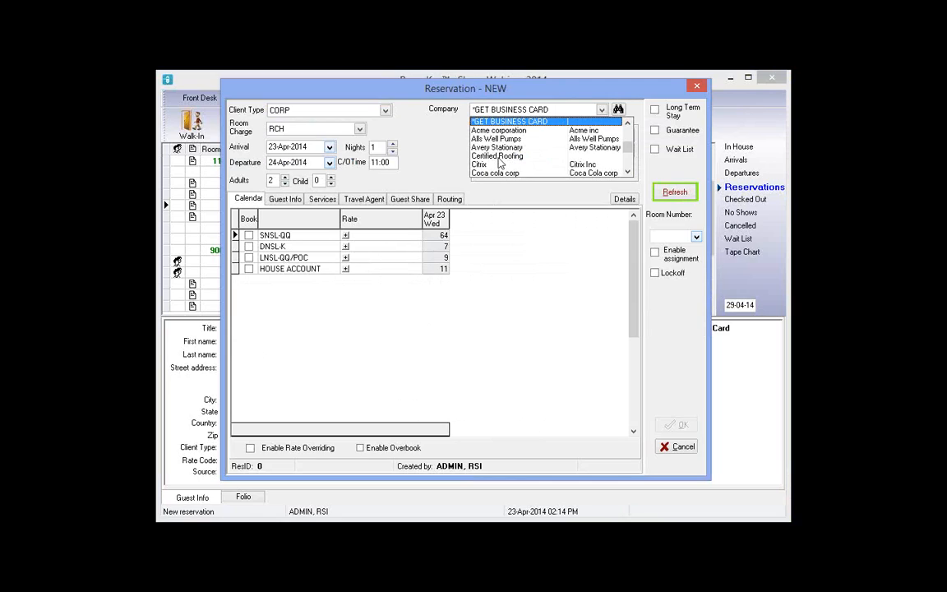
# Set arrival to 29-Apr-2014 for 10 nights with 1 adult and refresh availability
pyautogui.click(328, 148)
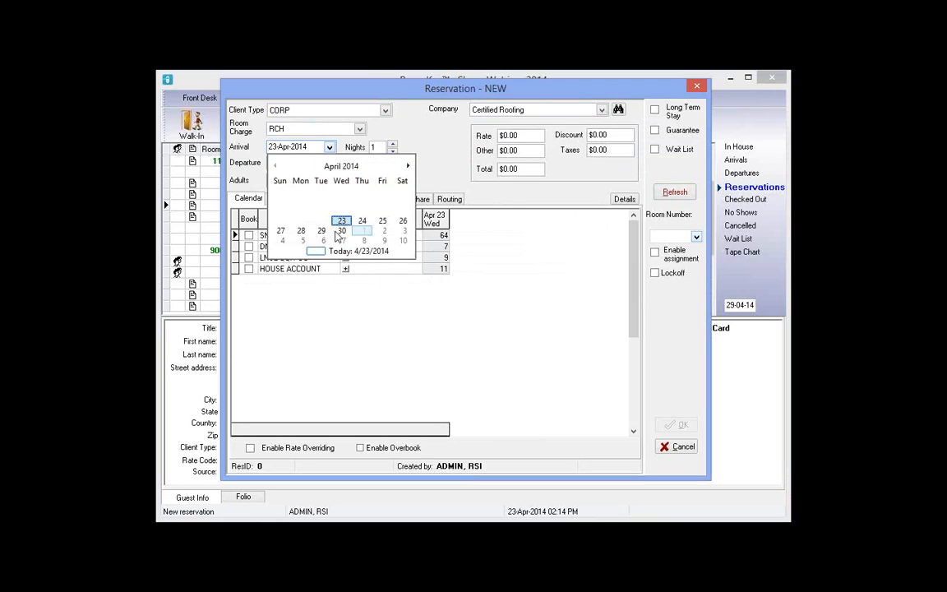
pyautogui.click(321, 231)
pyautogui.click(393, 145)
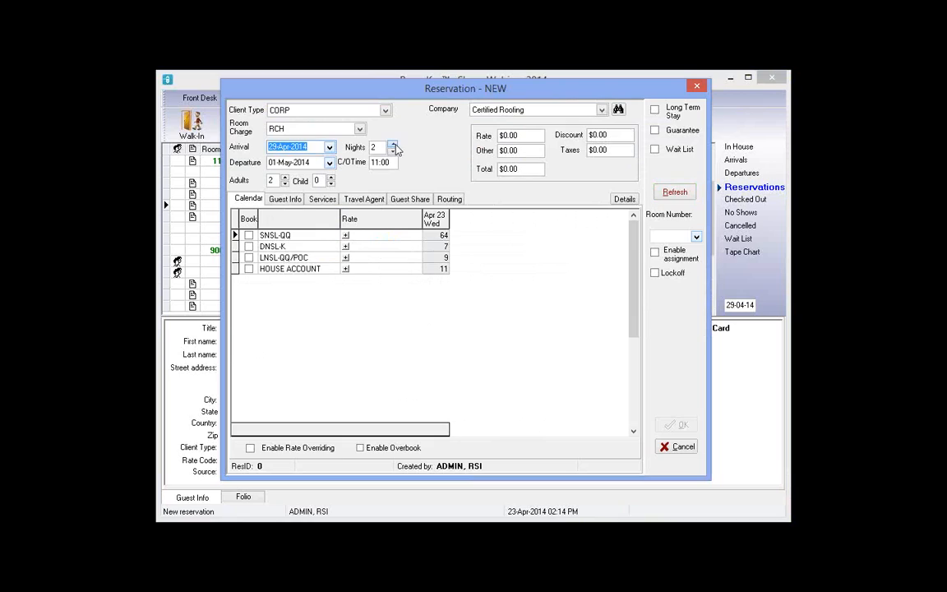
pyautogui.click(395, 145)
pyautogui.click(675, 194)
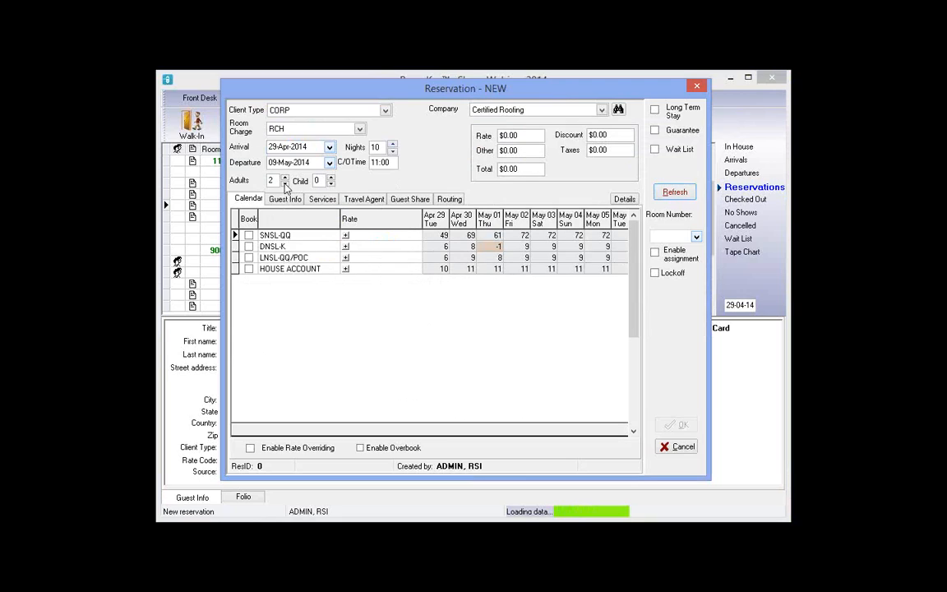
pyautogui.click(284, 184)
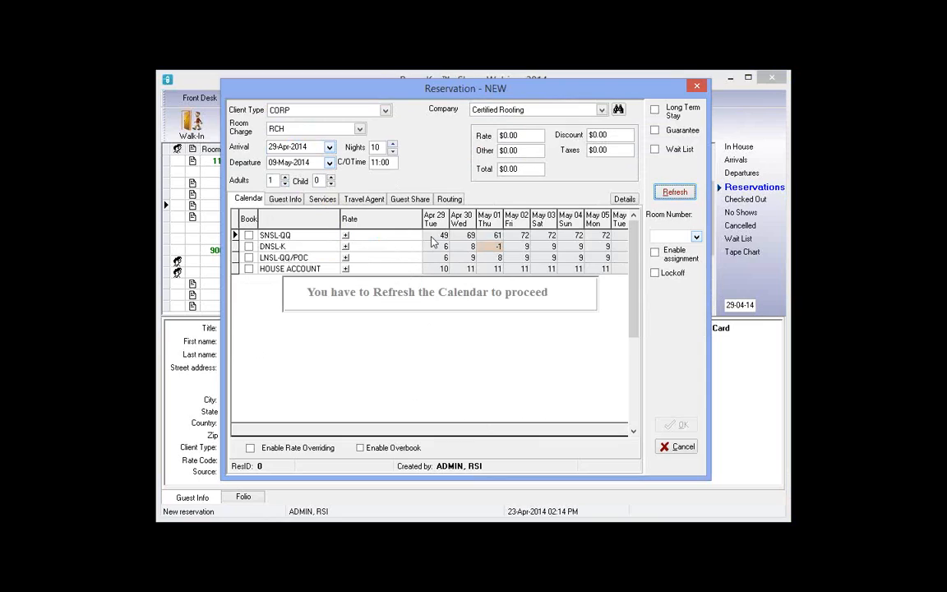
pyautogui.click(673, 193)
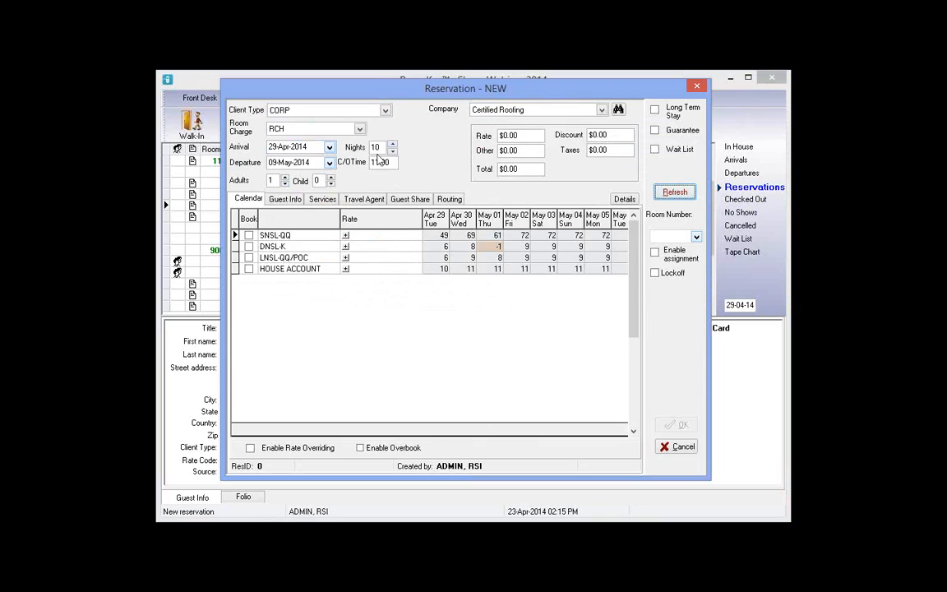
pyautogui.click(625, 200)
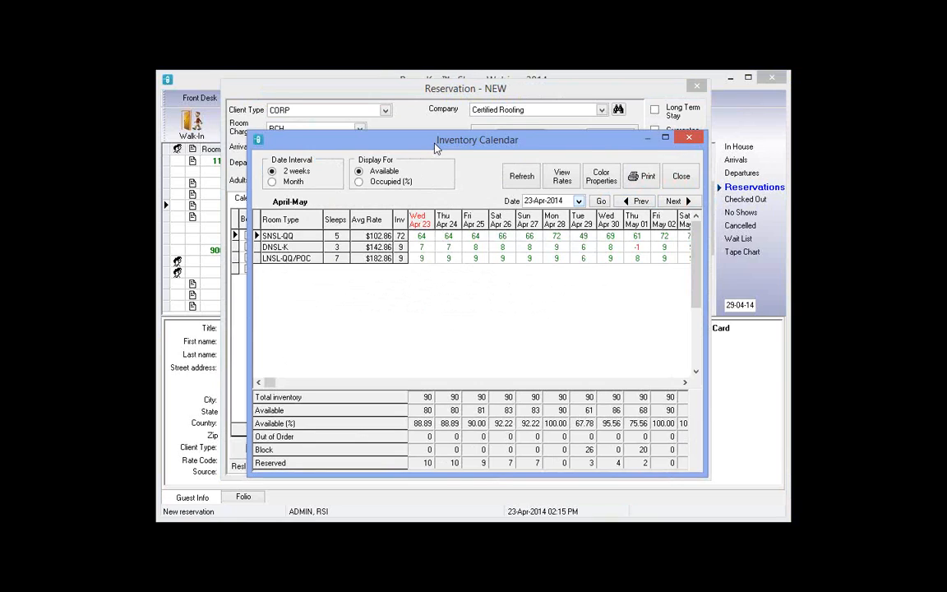
pyautogui.moveTo(435, 143); pyautogui.dragTo(454, 259)
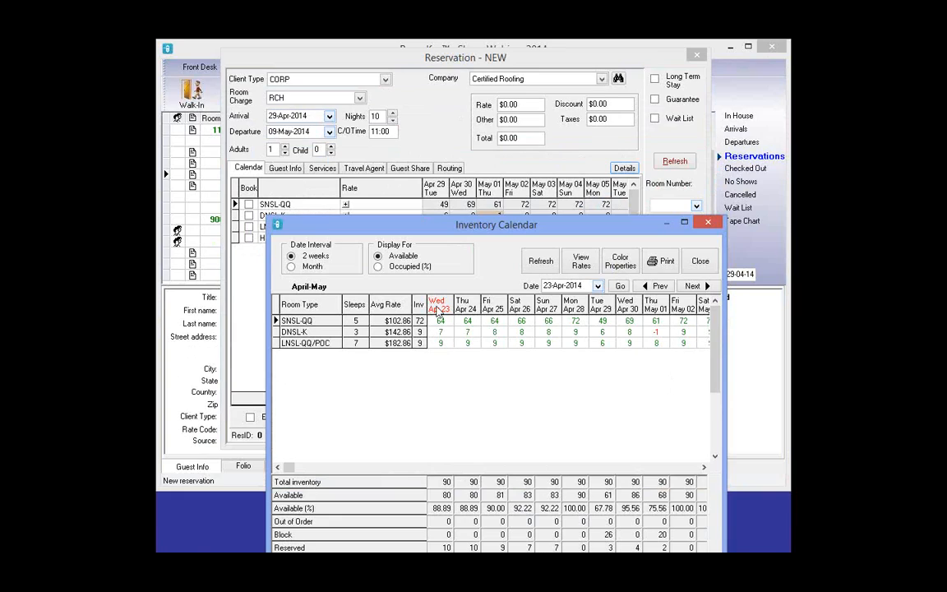
pyautogui.click(599, 286)
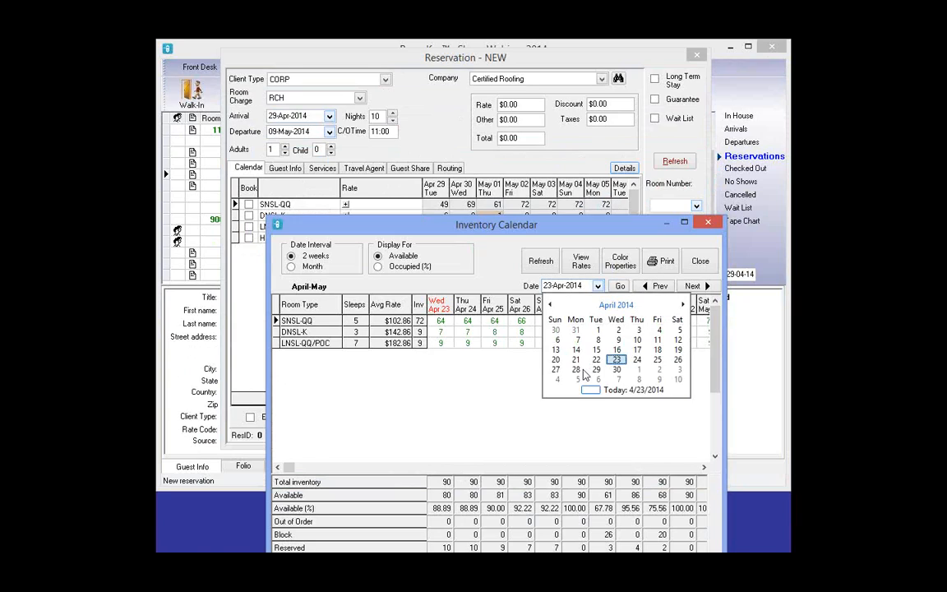
pyautogui.click(597, 371)
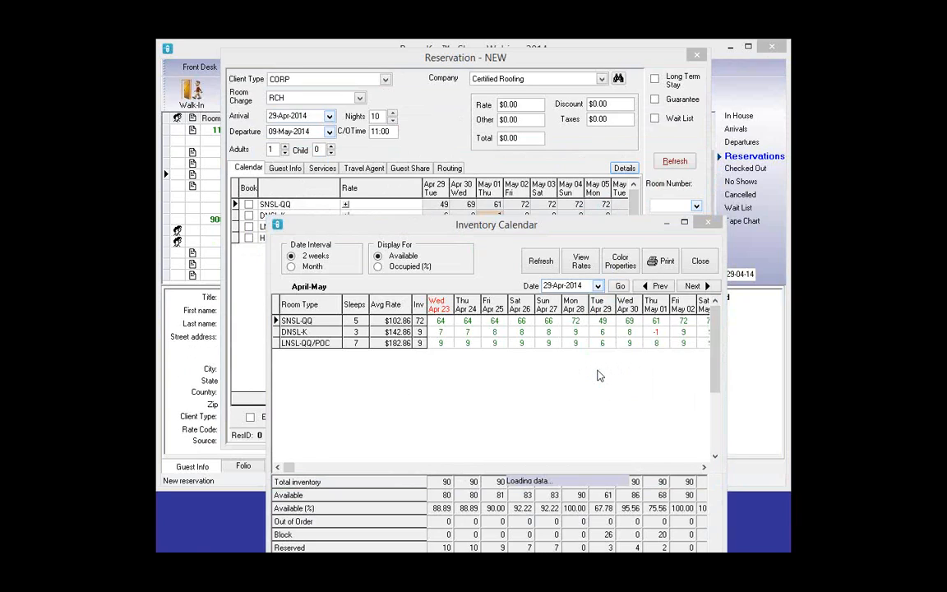
pyautogui.click(684, 223)
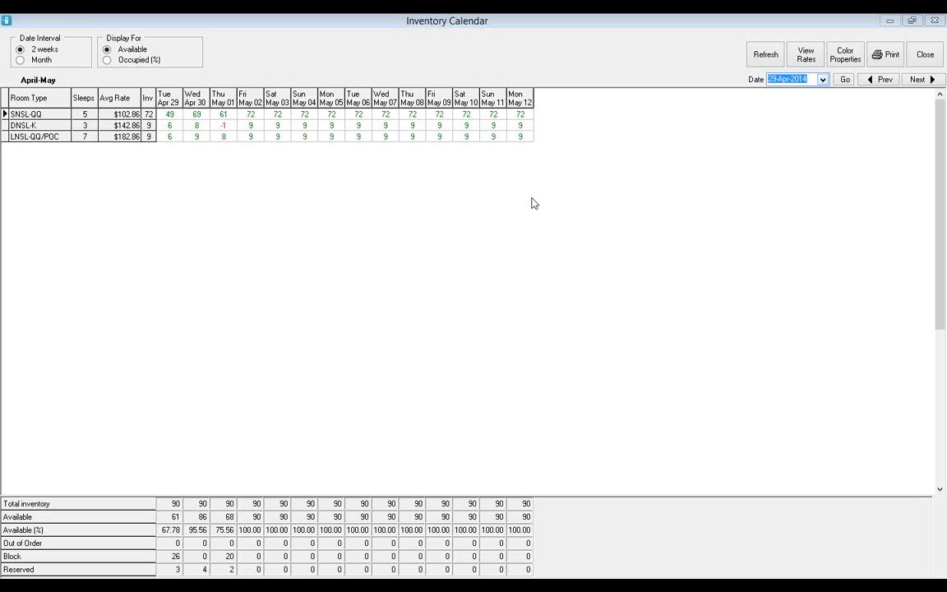
pyautogui.click(21, 60)
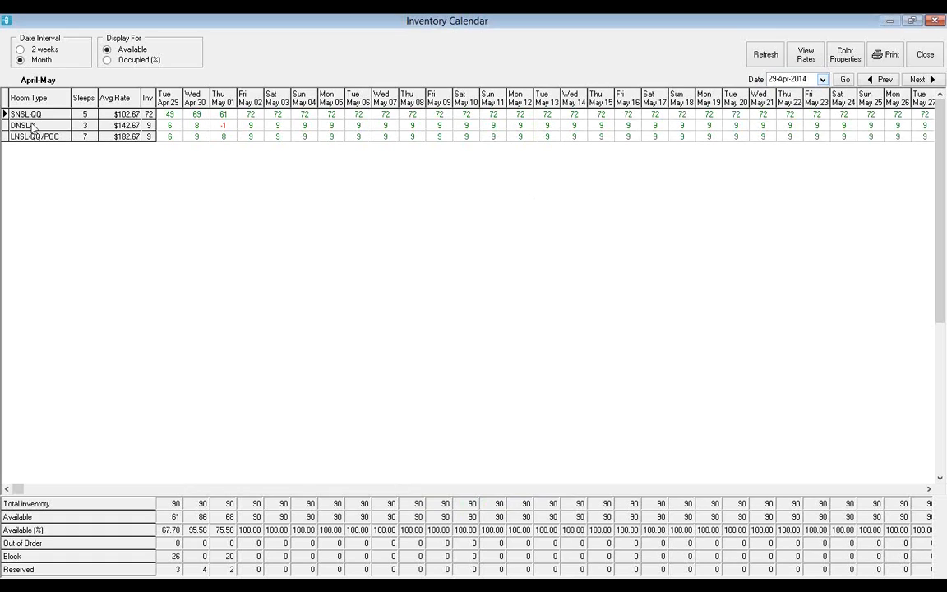
pyautogui.click(192, 128)
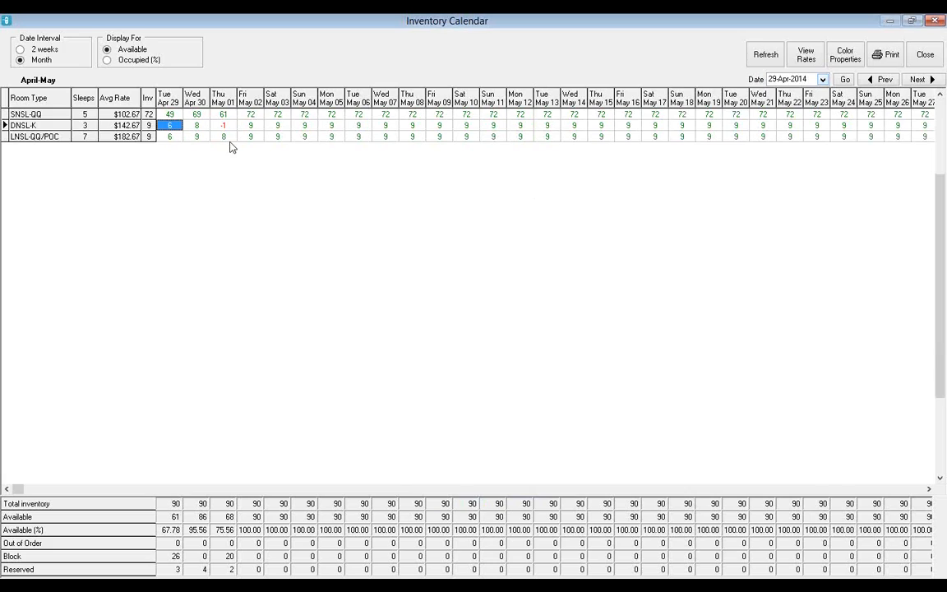
pyautogui.press('Right')
pyautogui.press('Right')
pyautogui.click(925, 56)
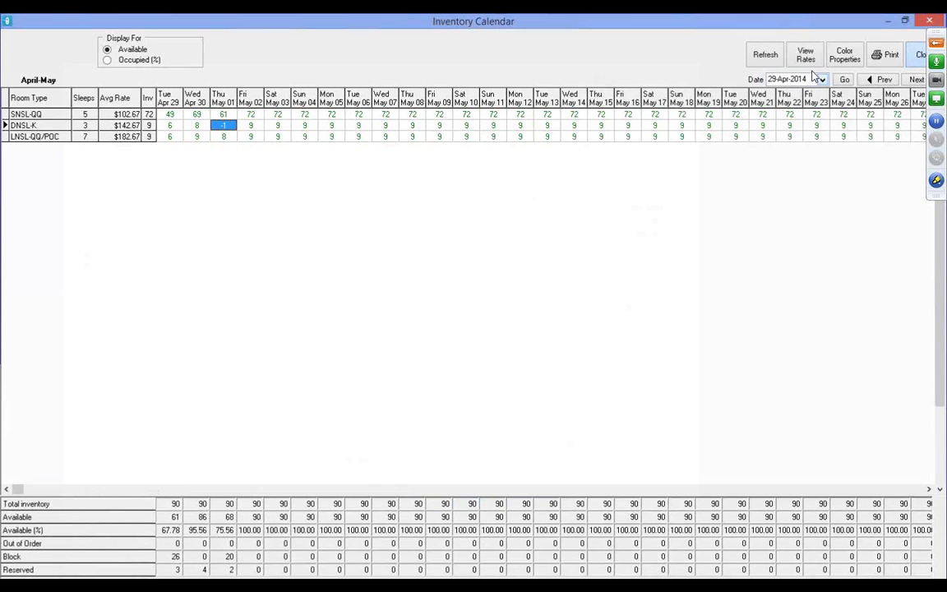
# Apply the Corporate Rate to the DNSL-K room type
pyautogui.press('Up')
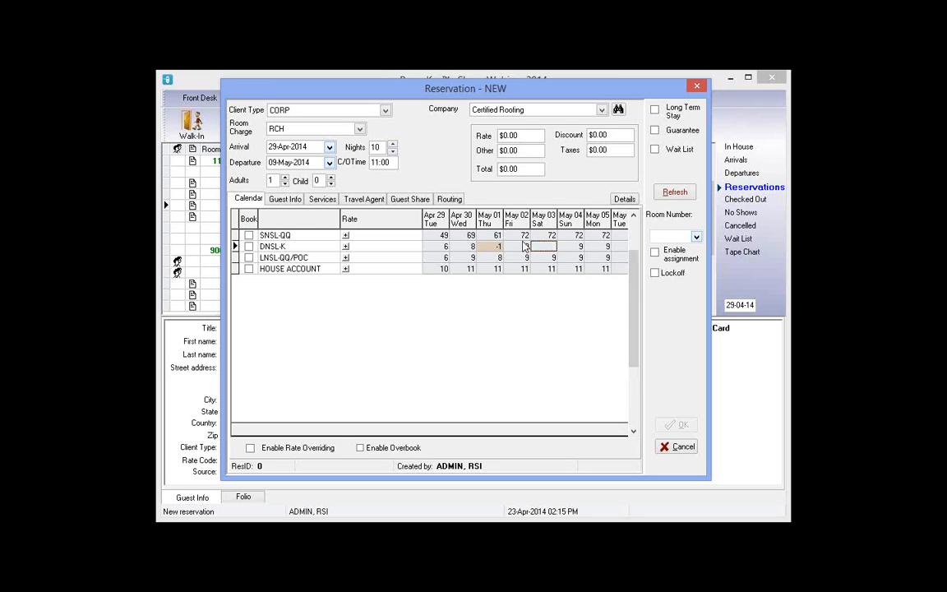
pyautogui.press('Right')
pyautogui.press('Right')
pyautogui.press('Right')
pyautogui.press('Right')
pyautogui.press('Right')
pyautogui.press('Right')
pyautogui.press('Left')
pyautogui.press('Left')
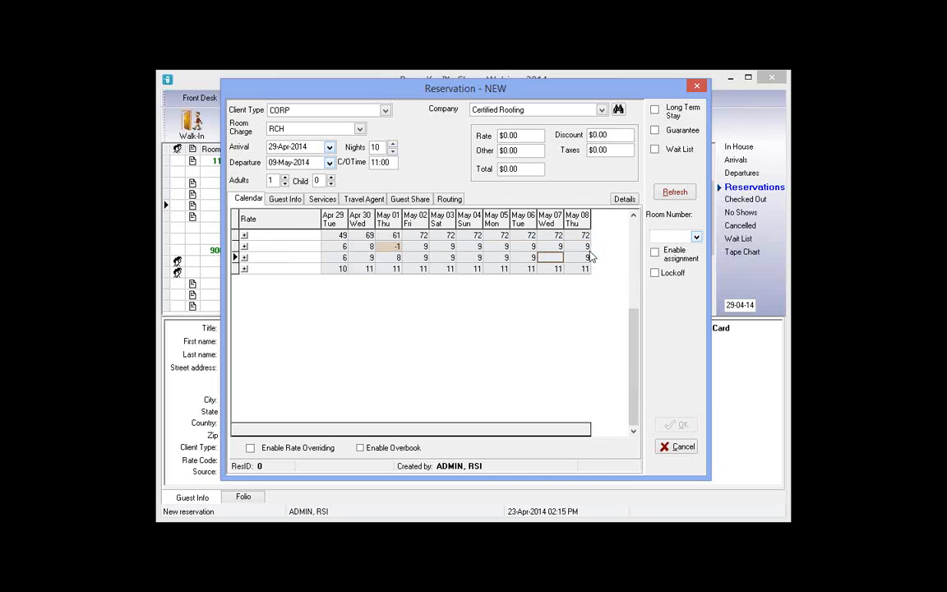
pyautogui.press('Down')
pyautogui.press('Right')
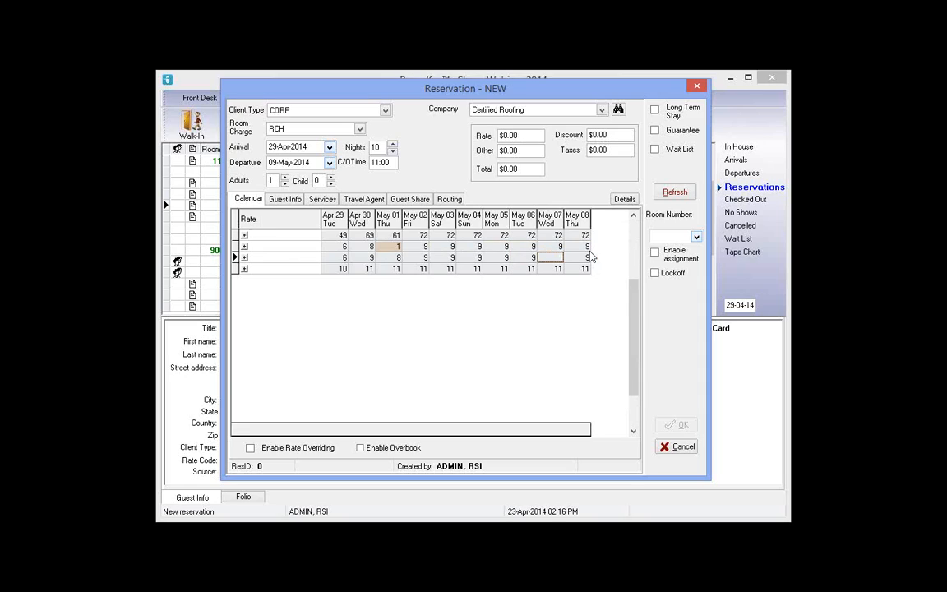
pyautogui.press('Up')
pyautogui.press('Up')
pyautogui.press('Left')
pyautogui.press('Left')
pyautogui.press('Left')
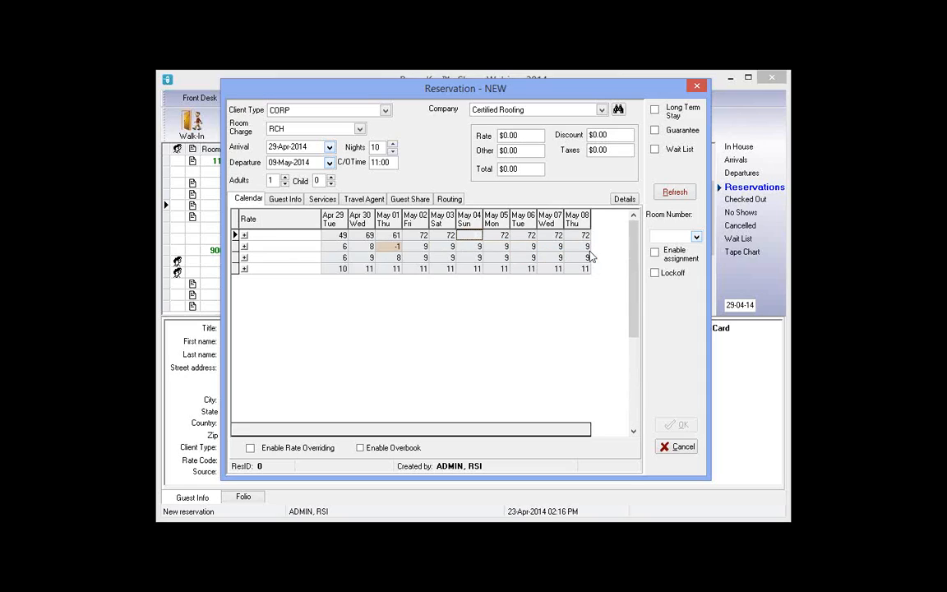
pyautogui.press('Down')
pyautogui.press('Left')
pyautogui.press('Left')
pyautogui.press('Left')
pyautogui.press('Home')
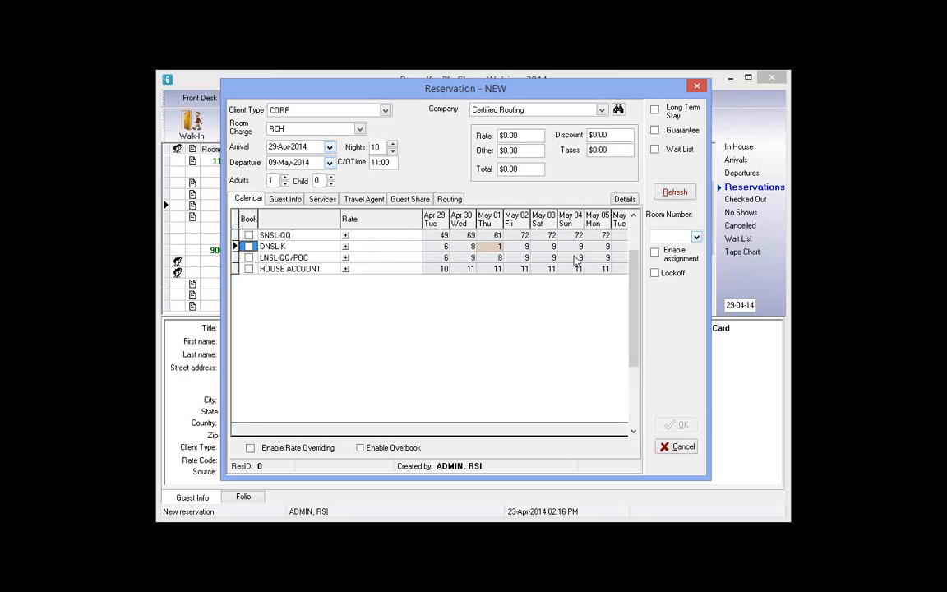
pyautogui.click(345, 247)
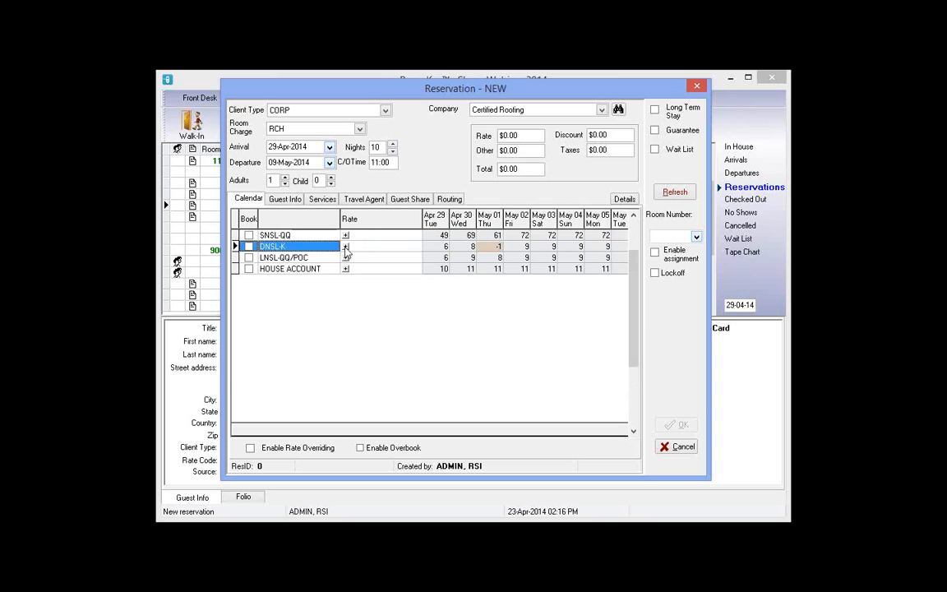
pyautogui.click(345, 247)
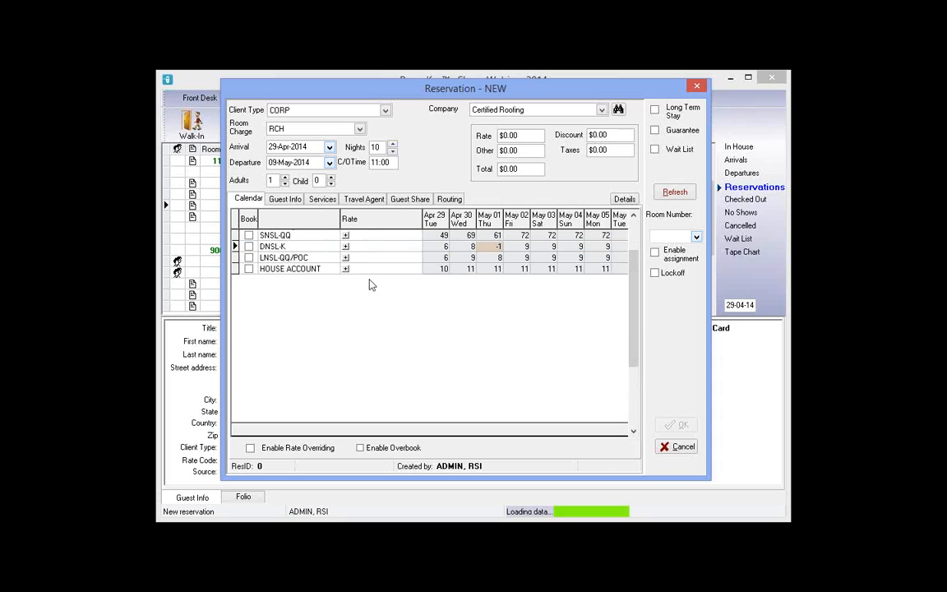
pyautogui.click(249, 247)
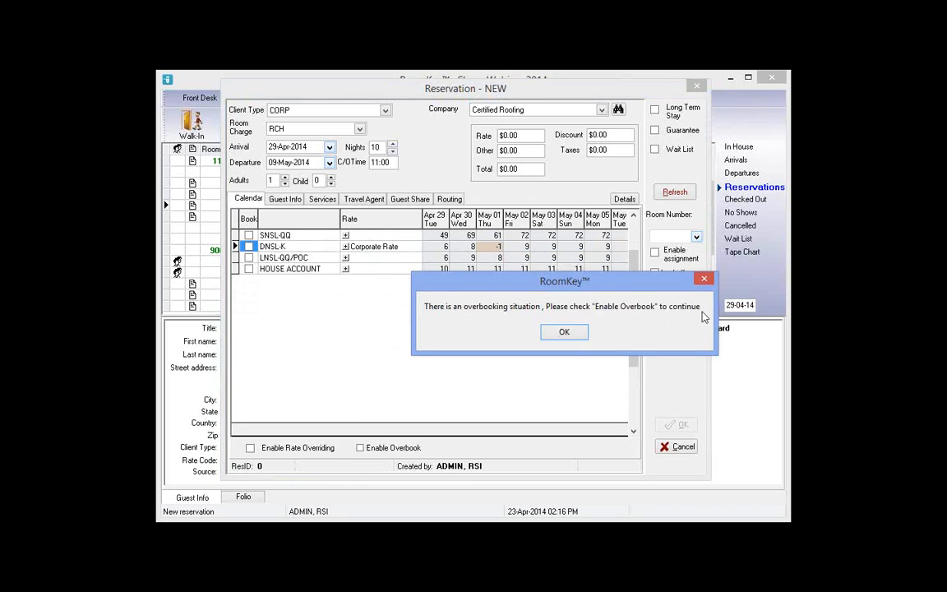
# Dismiss the overbooking warning, enable overbooking, and toggle the DNSL-K Book box off
pyautogui.press('Return')
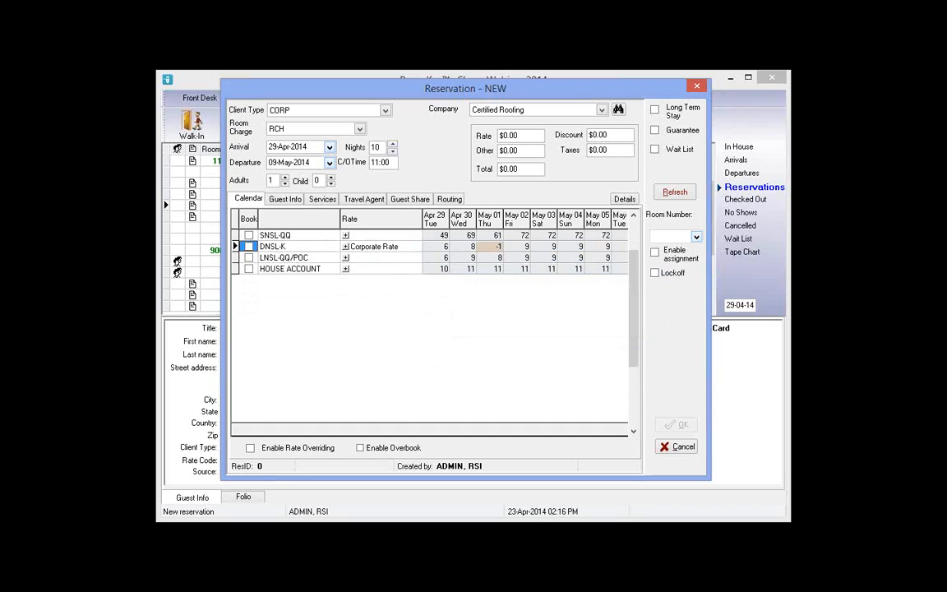
pyautogui.click(370, 450)
pyautogui.click(249, 246)
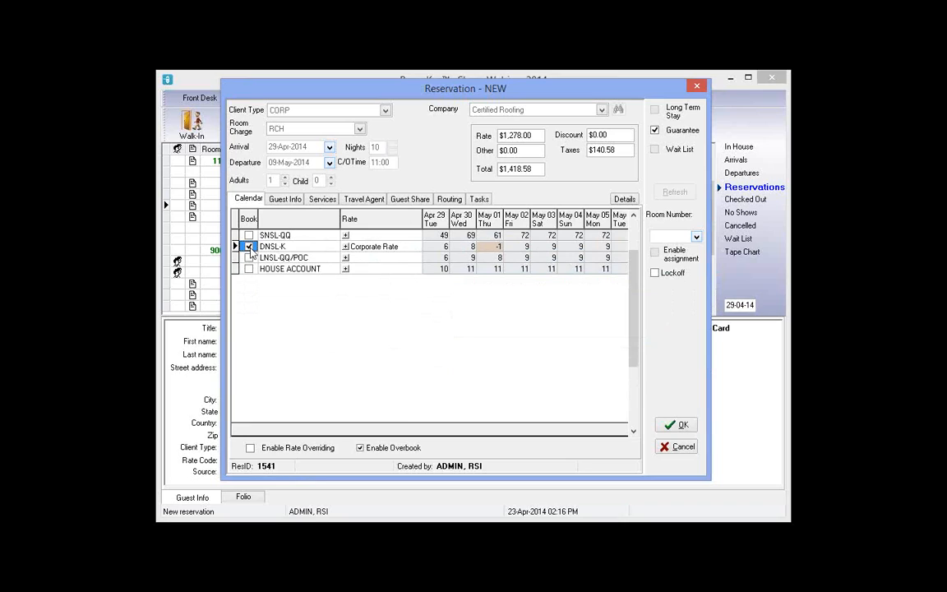
pyautogui.click(250, 247)
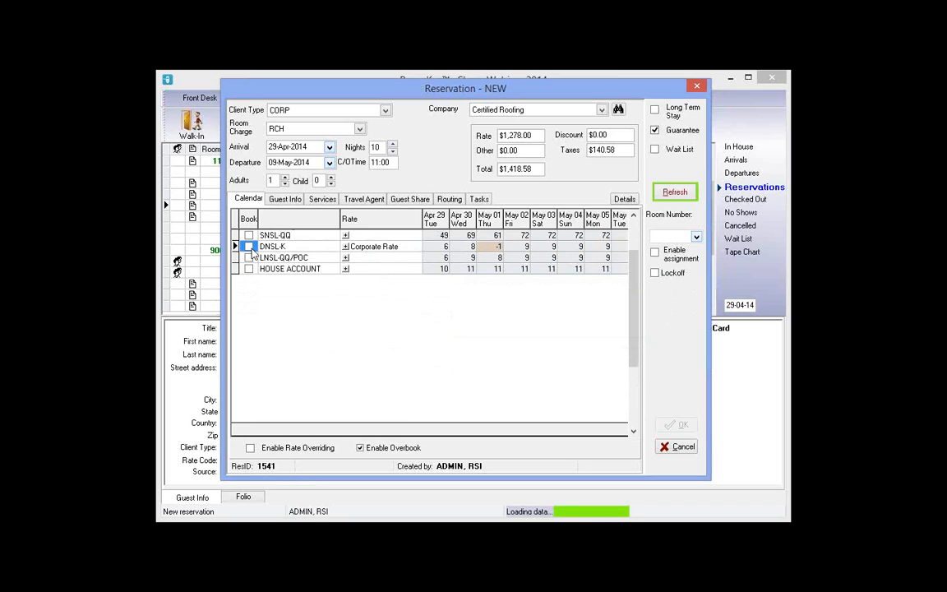
# Review SNSL-QQ's nightly rates across the stay, such as $90.00 on Apr 29
pyautogui.click(348, 238)
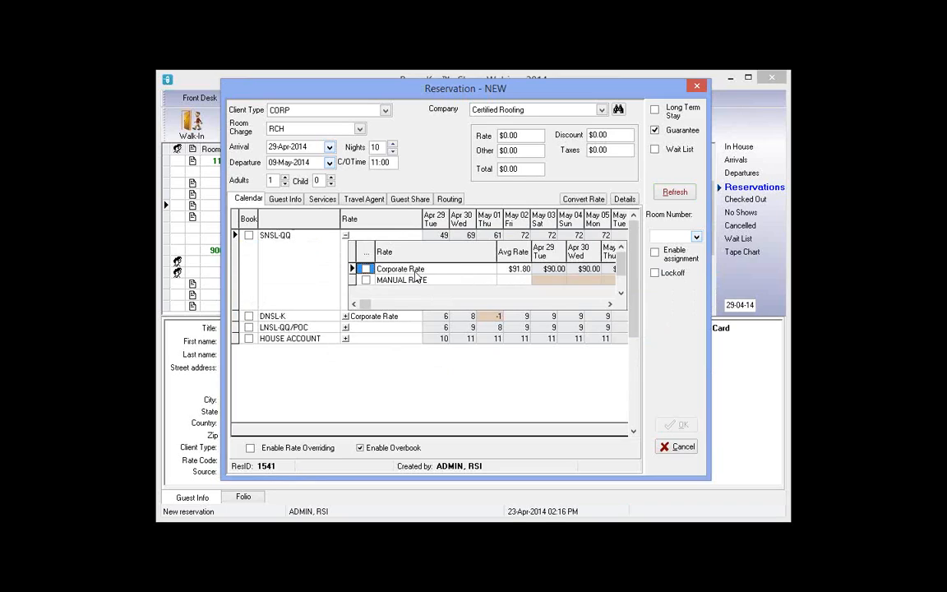
pyautogui.click(556, 271)
pyautogui.press('Right')
pyautogui.press('Right')
pyautogui.press('Right')
pyautogui.press('Right')
pyautogui.press('Right')
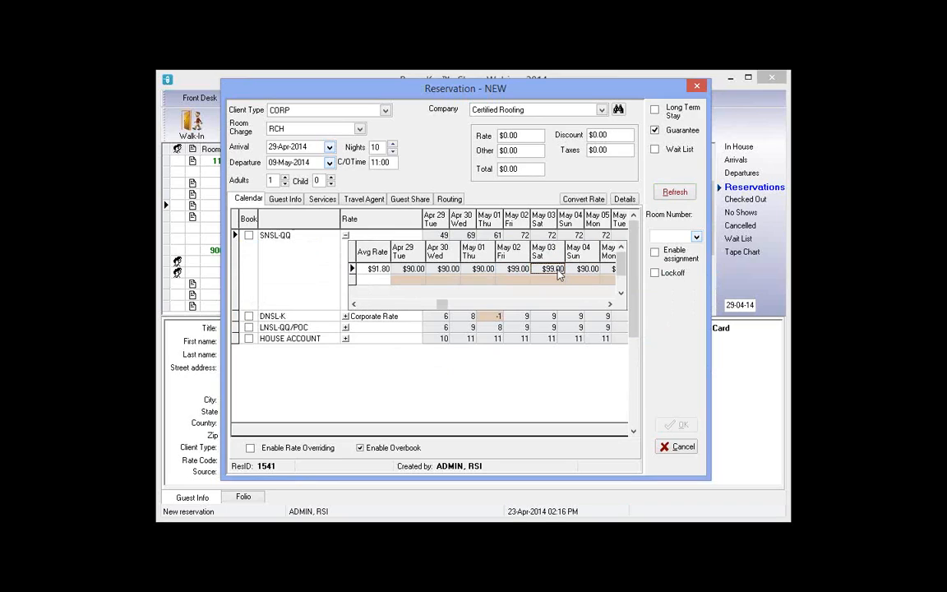
pyautogui.press('Right')
pyautogui.press('Right')
pyautogui.press('Right')
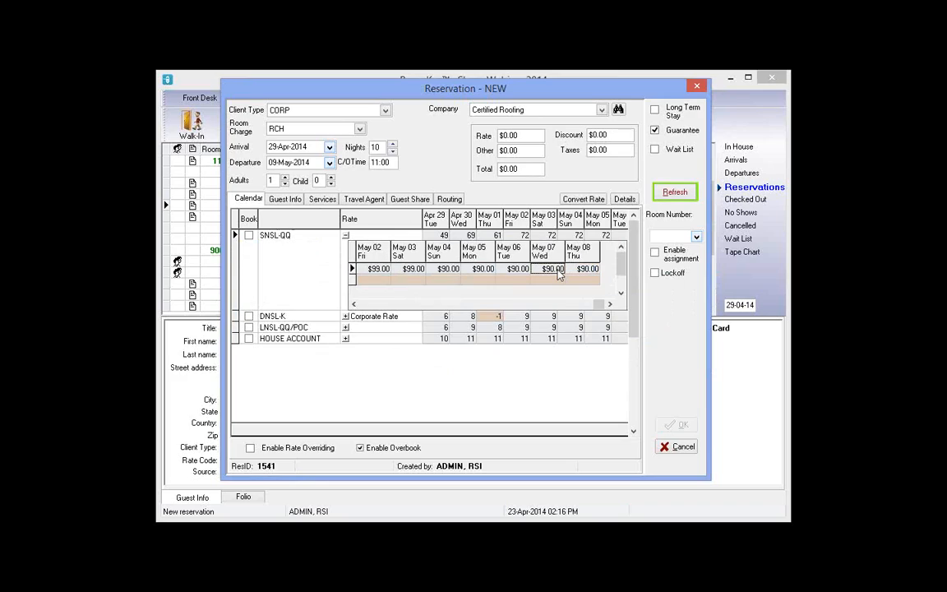
pyautogui.press('Left')
pyautogui.press('Left')
pyautogui.press('Left')
pyautogui.press('Left')
pyautogui.press('Left')
pyautogui.press('Right')
pyautogui.press('Left')
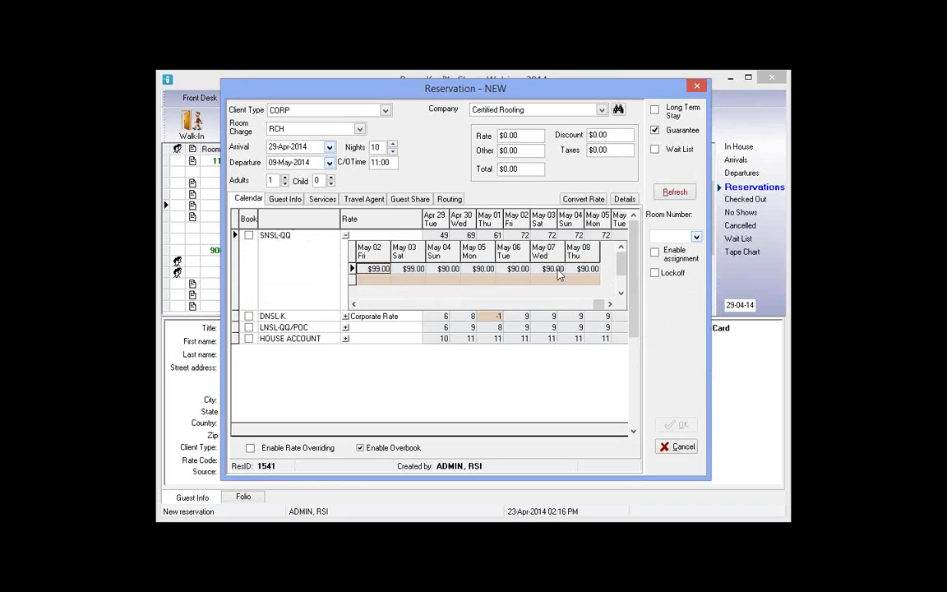
pyautogui.press('Left')
pyautogui.press('Left')
pyautogui.press('Left')
pyautogui.press('Left')
pyautogui.press('Left')
pyautogui.press('Left')
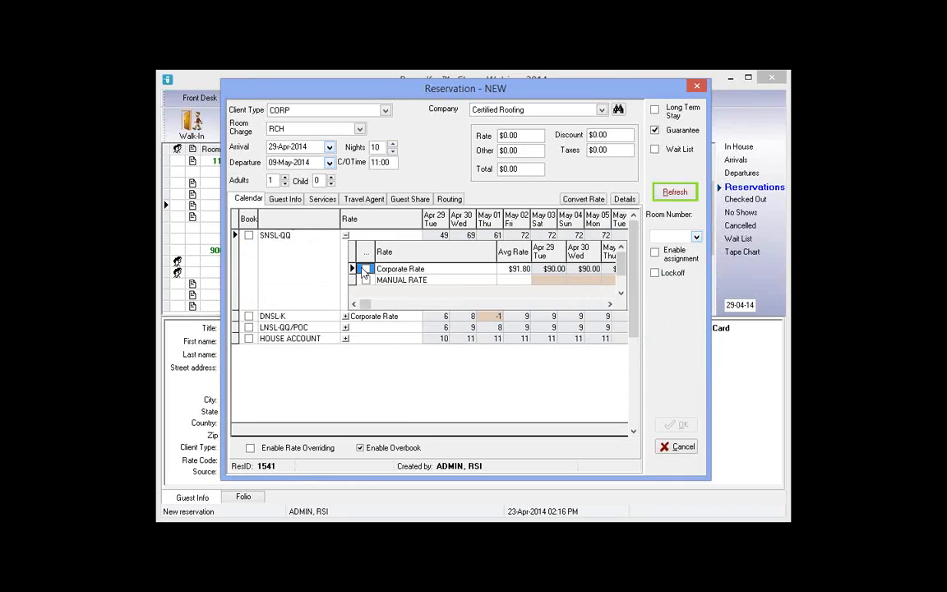
# Apply the Corporate Rate to SNSL-QQ and mark it for booking
pyautogui.click(346, 236)
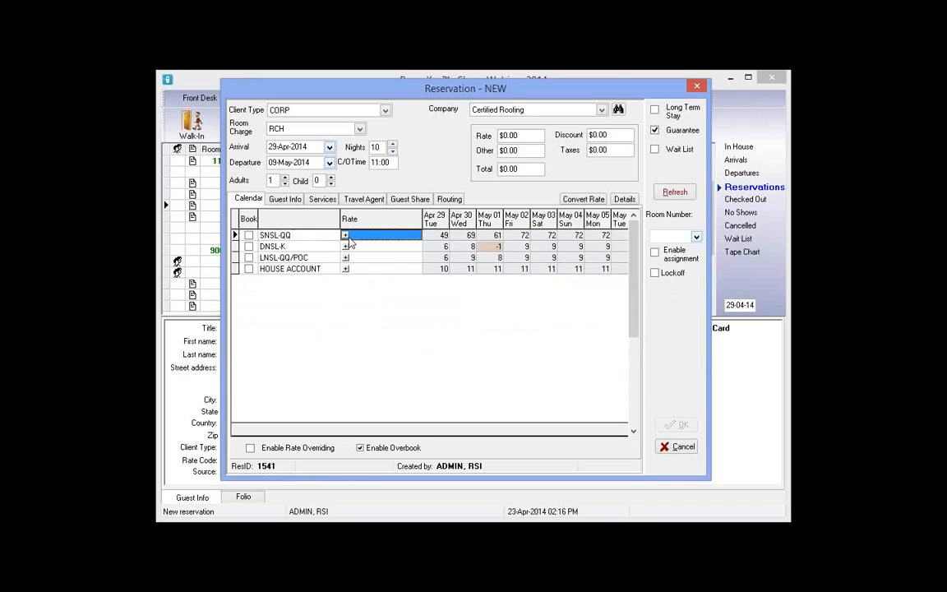
pyautogui.click(345, 236)
pyautogui.click(248, 236)
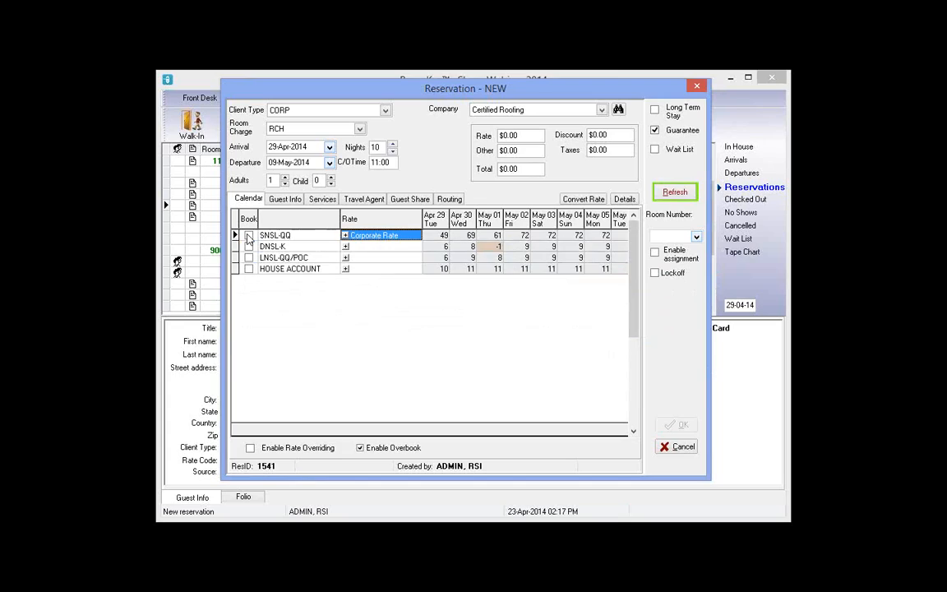
pyautogui.click(248, 236)
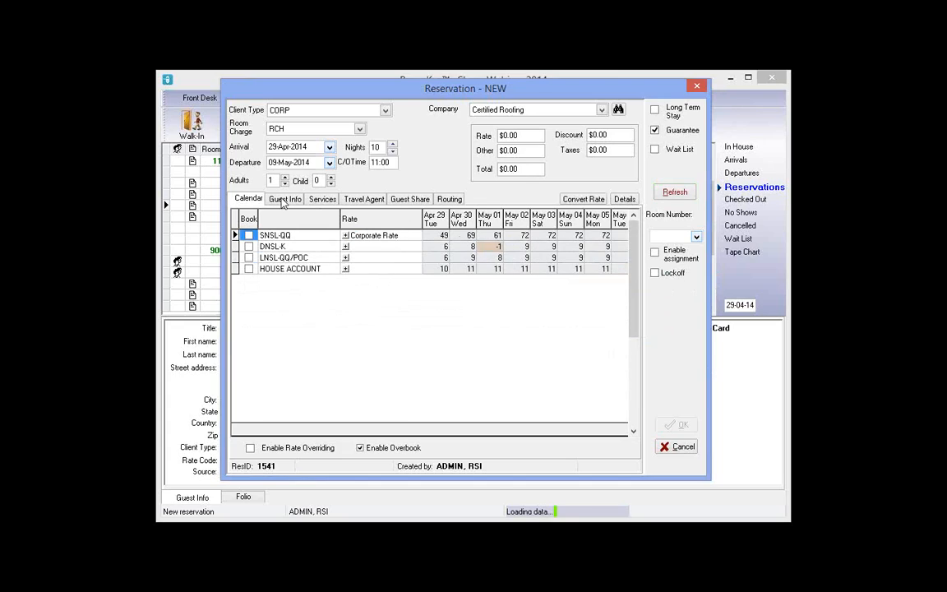
# Book SNSL-QQ and enter the guest's first name, last name and telephone number
pyautogui.click(284, 199)
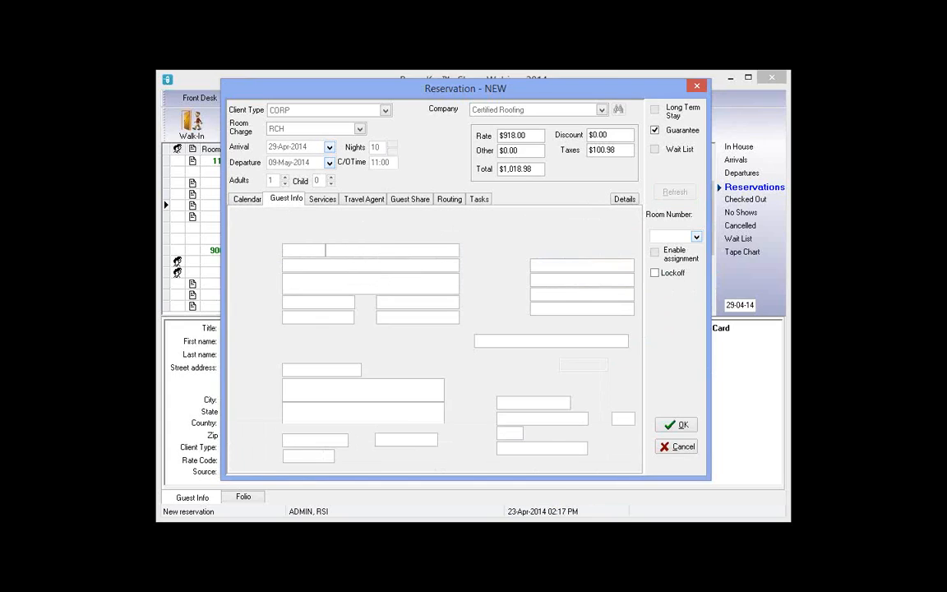
pyautogui.write('Larr')
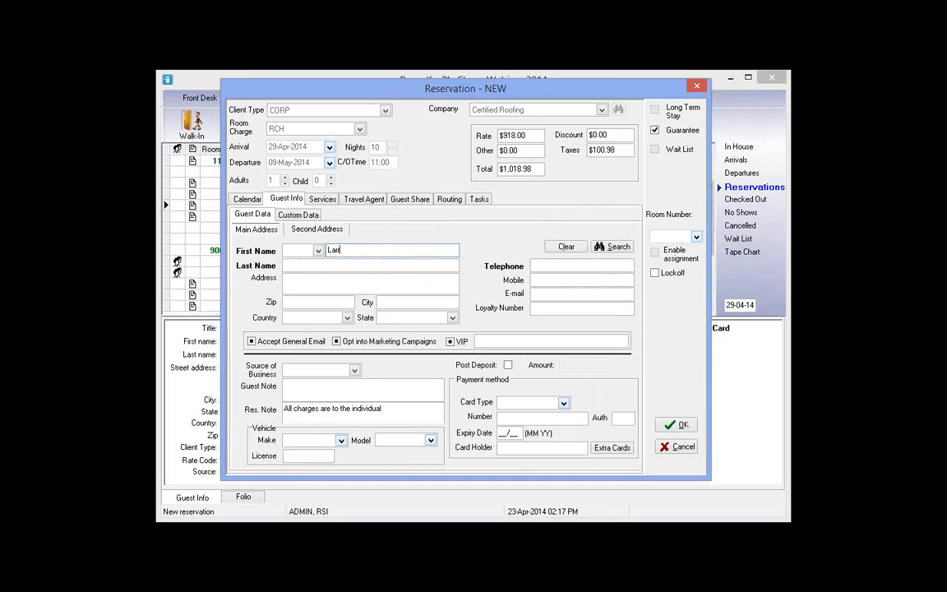
pyautogui.write('y')
pyautogui.press('Tab')
pyautogui.write('Appleton')
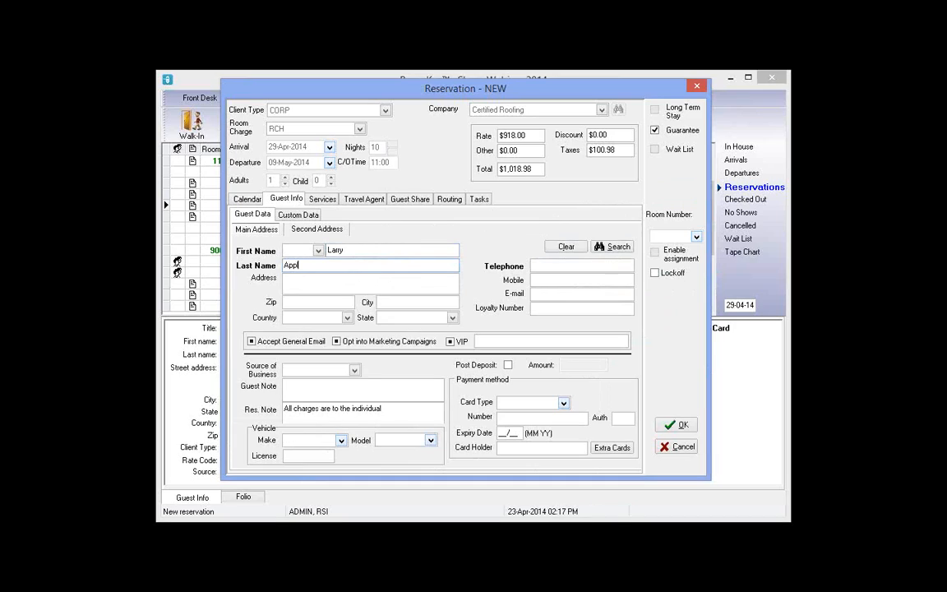
pyautogui.click(571, 270)
pyautogui.write('321')
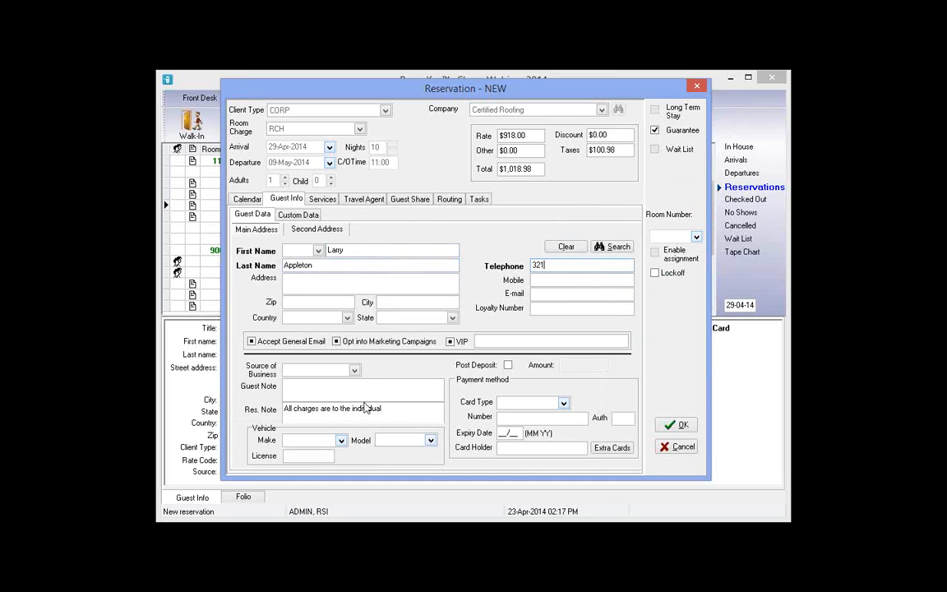
# Look over the existing reservation note, leaving it unchanged
pyautogui.click(312, 411)
pyautogui.click(294, 409)
pyautogui.click(277, 410)
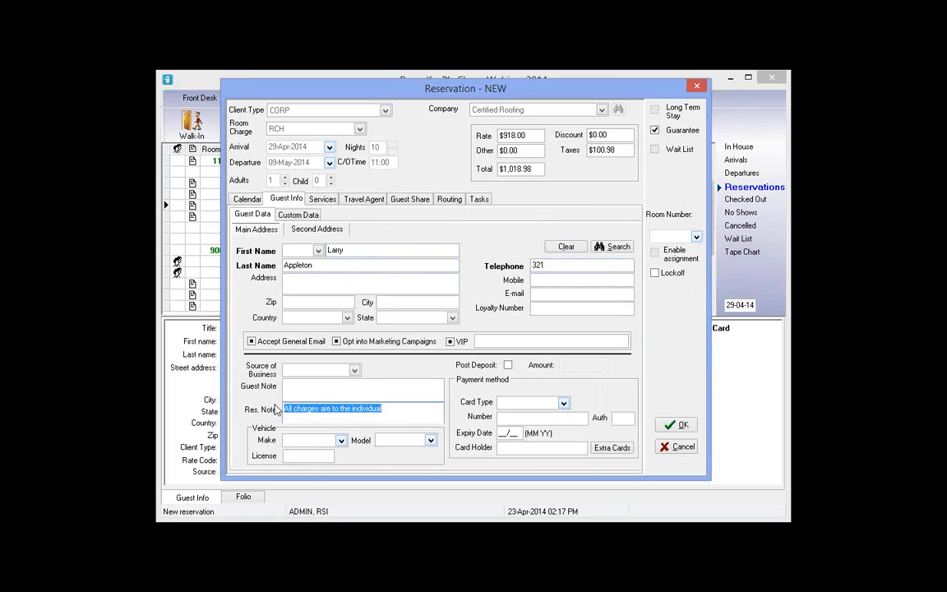
pyautogui.press('End')
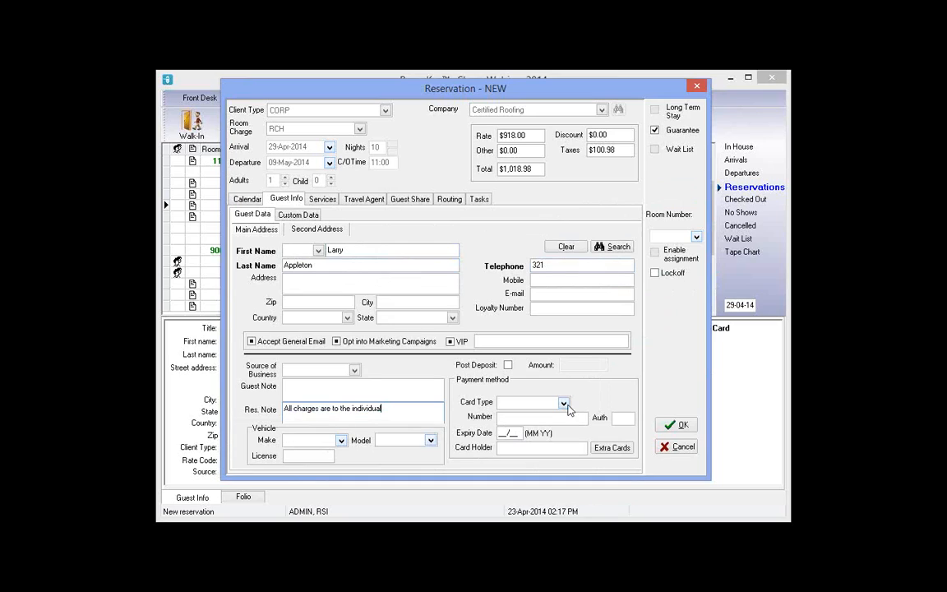
# Guarantee with a VISA card expiring 01/15 in the guest's name and save the reservation
pyautogui.click(532, 402)
pyautogui.click(510, 414)
pyautogui.write('4')
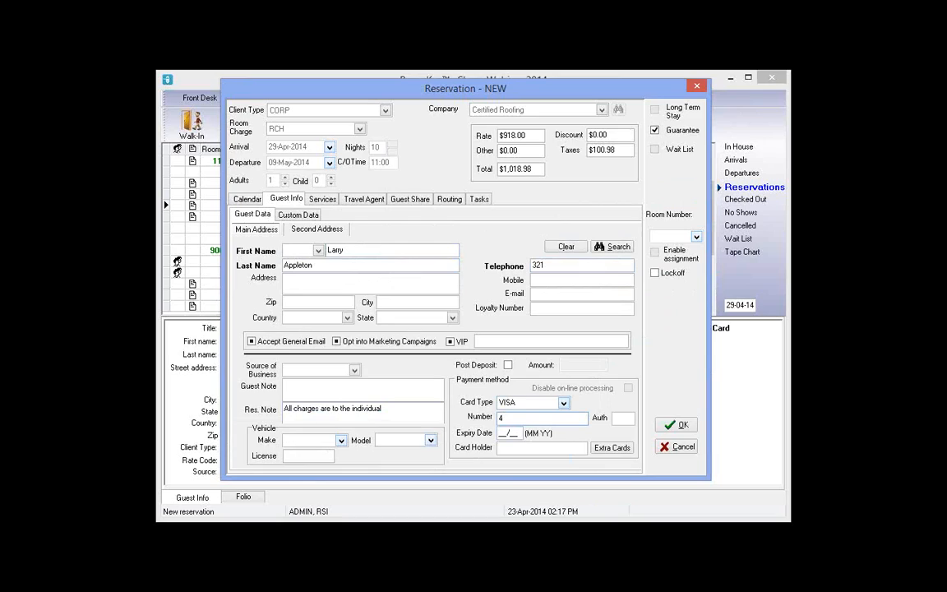
pyautogui.write('222222222222')
pyautogui.press('Tab')
pyautogui.write('0115')
pyautogui.press('Tab')
pyautogui.write('Larry')
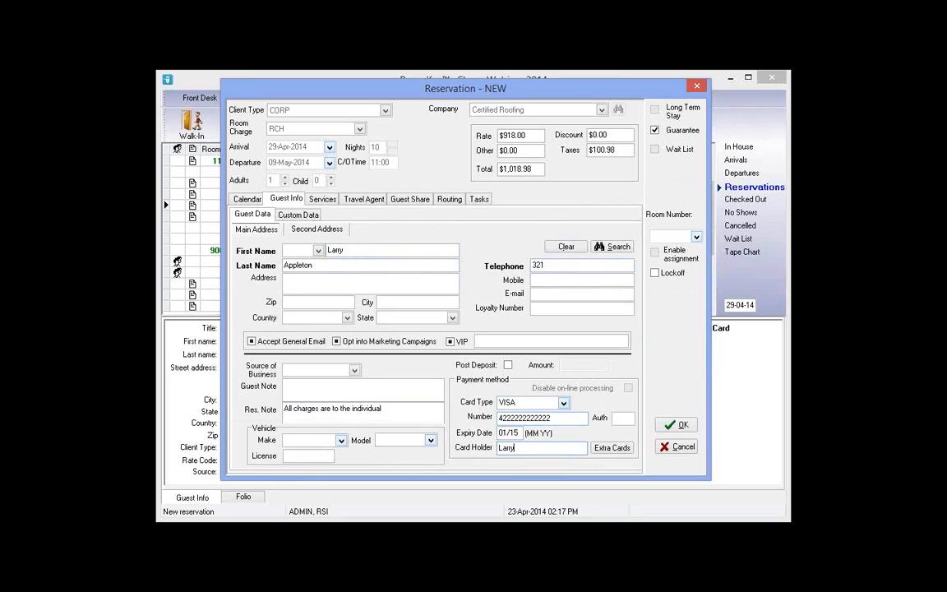
pyautogui.write(' Appleton')
pyautogui.click(689, 429)
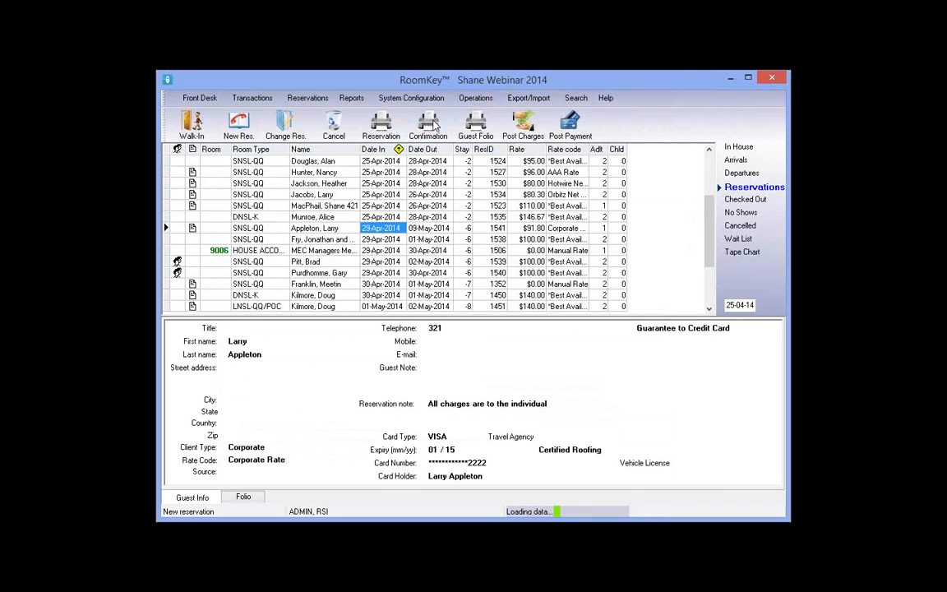
# Preview the $1018.98 confirmation report for the corporate booking
pyautogui.click(434, 125)
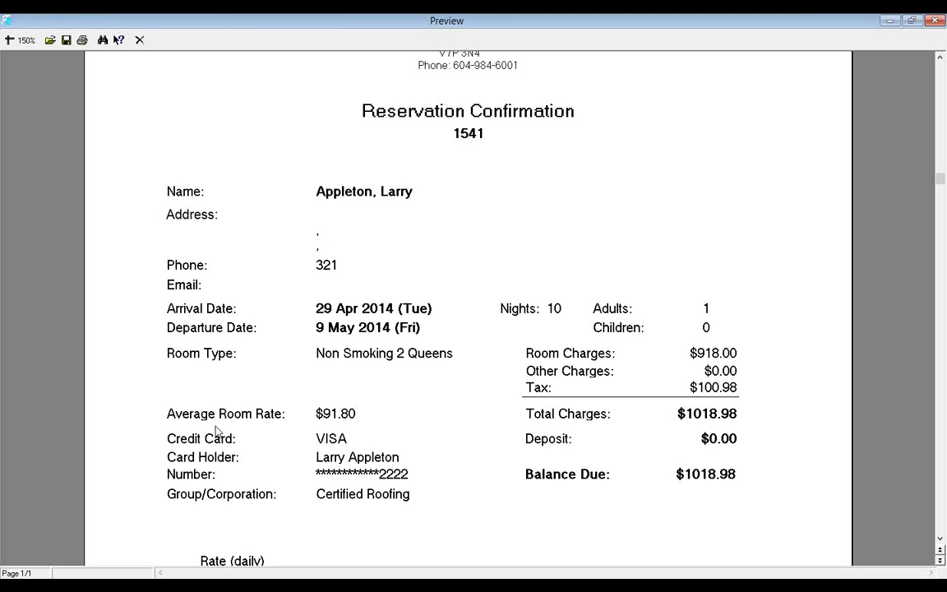
pyautogui.click(218, 431)
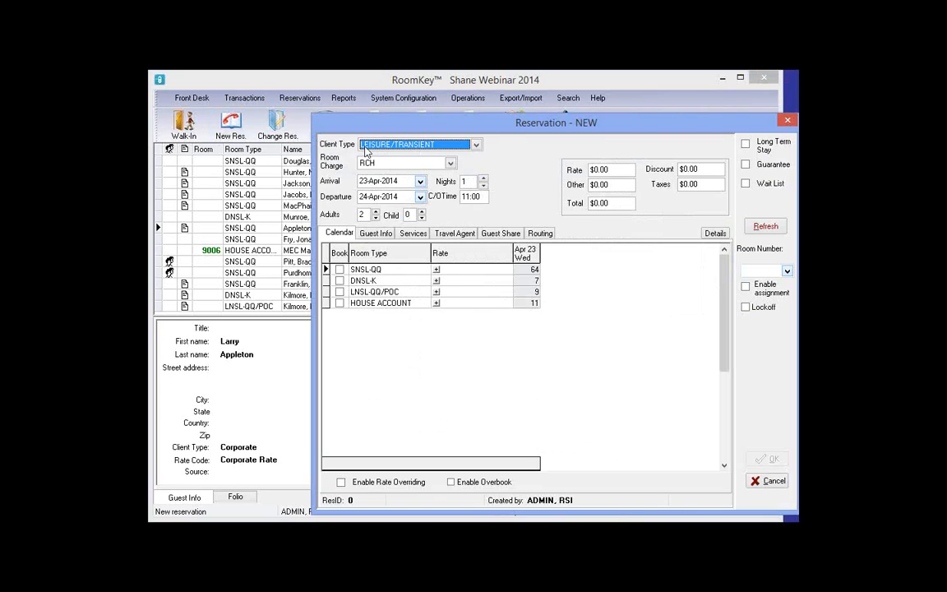
# Set the new reservation's client type to CORP
pyautogui.moveTo(375, 122); pyautogui.dragTo(253, 93)
pyautogui.click(259, 115)
pyautogui.scroll(1, 265, 132)
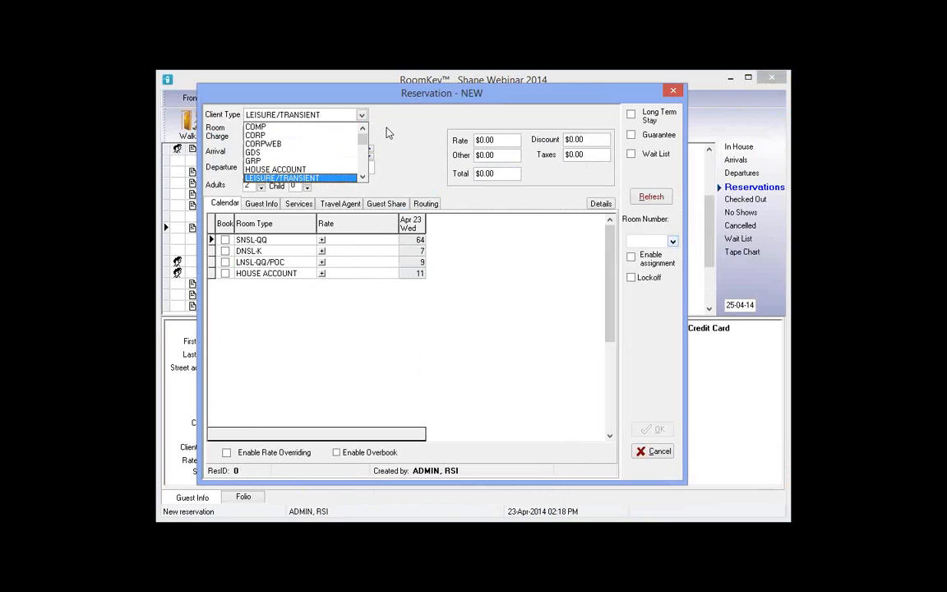
pyautogui.click(266, 135)
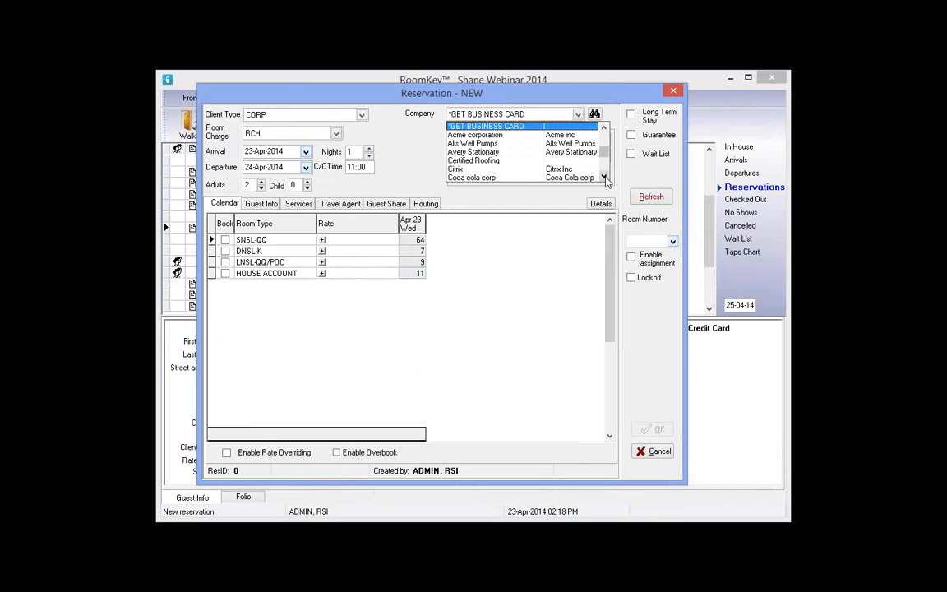
# Select Weyerhauser as the company and set arrival to 29-Apr-2014
pyautogui.click(605, 178)
pyautogui.click(605, 178)
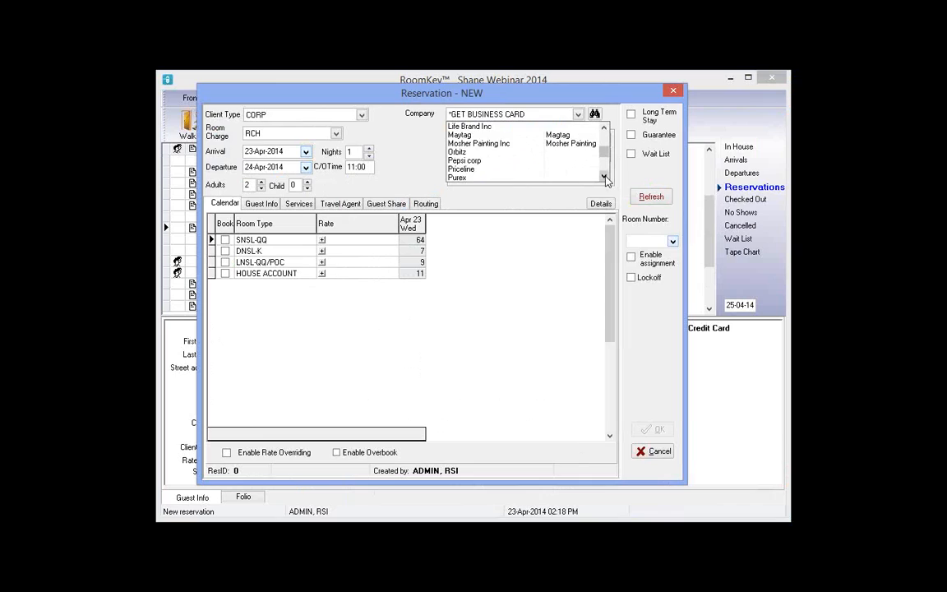
pyautogui.click(477, 178)
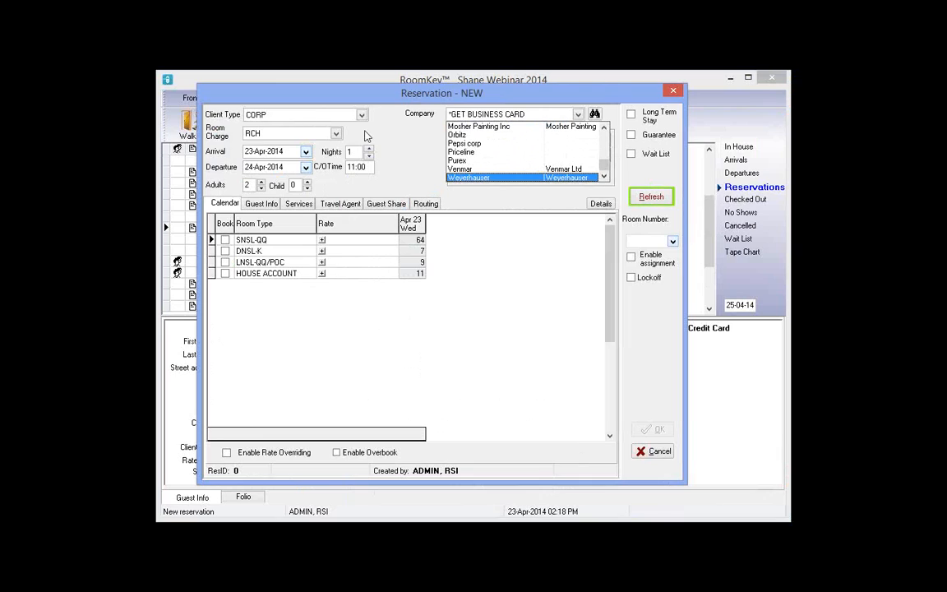
pyautogui.click(519, 116)
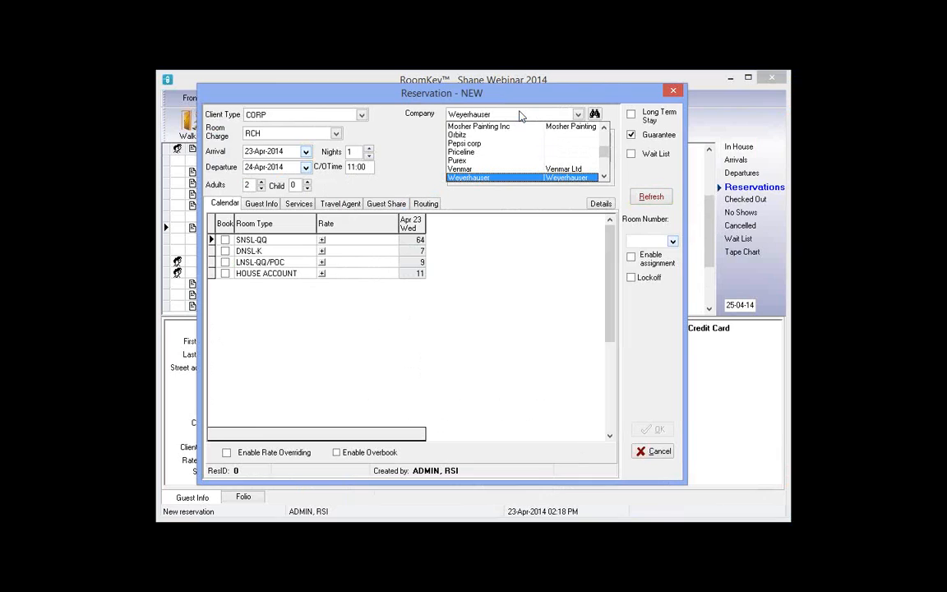
pyautogui.click(485, 179)
pyautogui.click(485, 180)
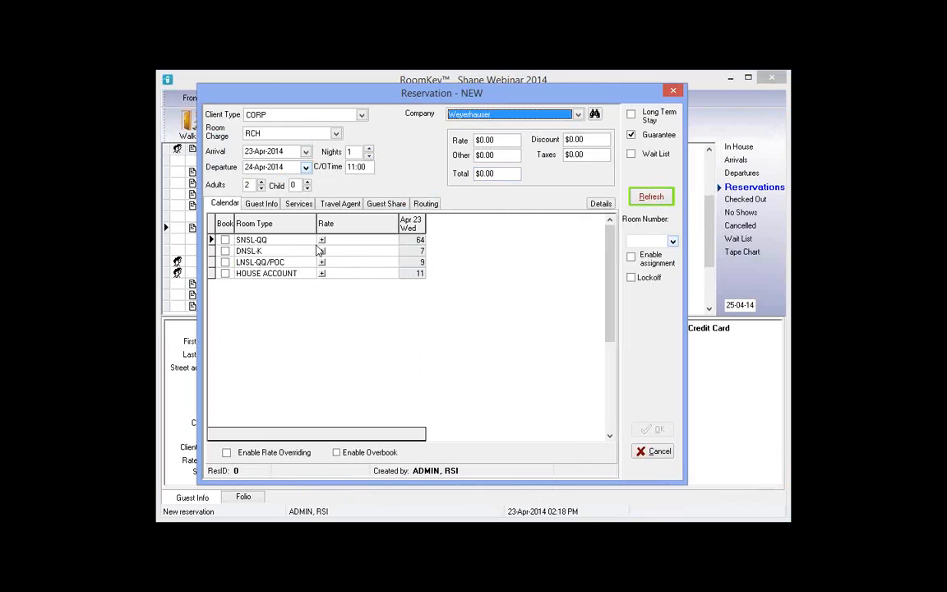
pyautogui.click(305, 151)
pyautogui.click(293, 234)
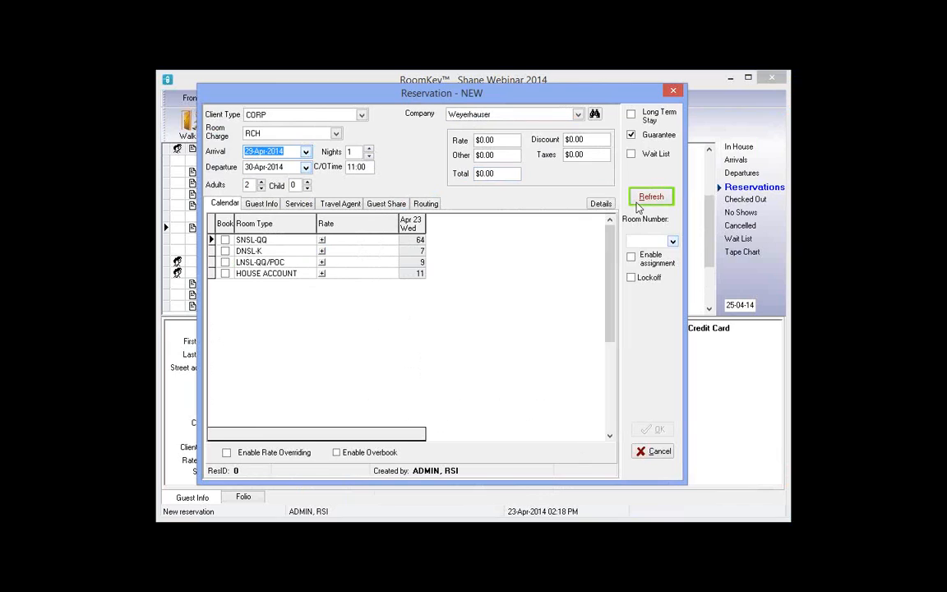
# Extend the stay to 2 nights and book SNSL-QQ at the Weyerhauser rate for $151.52
pyautogui.click(368, 149)
pyautogui.click(645, 199)
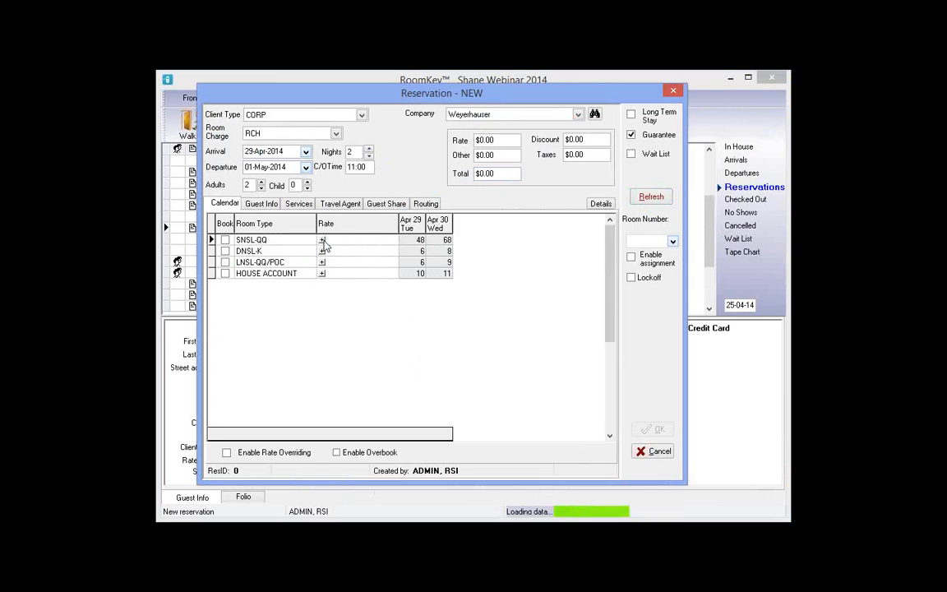
pyautogui.click(322, 240)
pyautogui.click(395, 275)
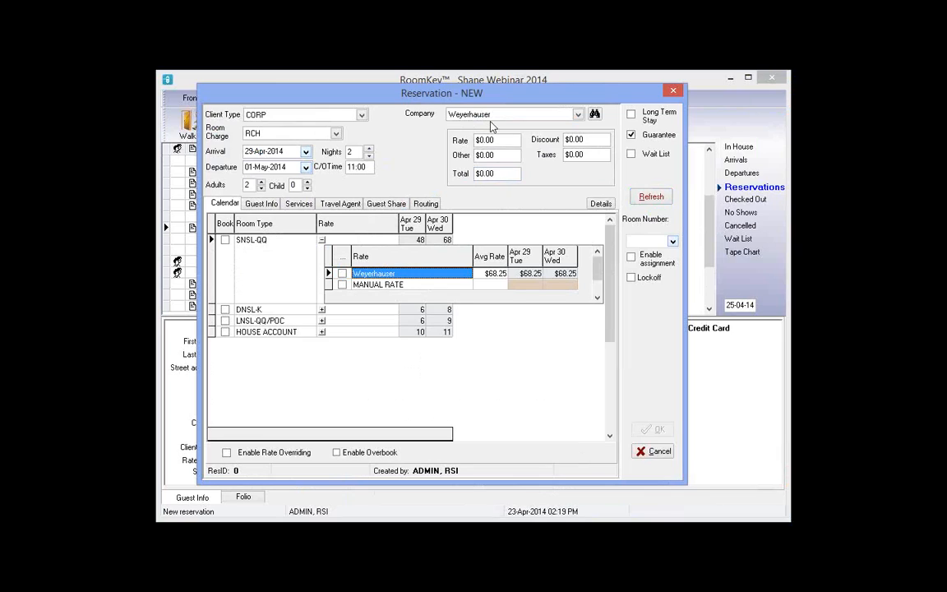
pyautogui.click(342, 273)
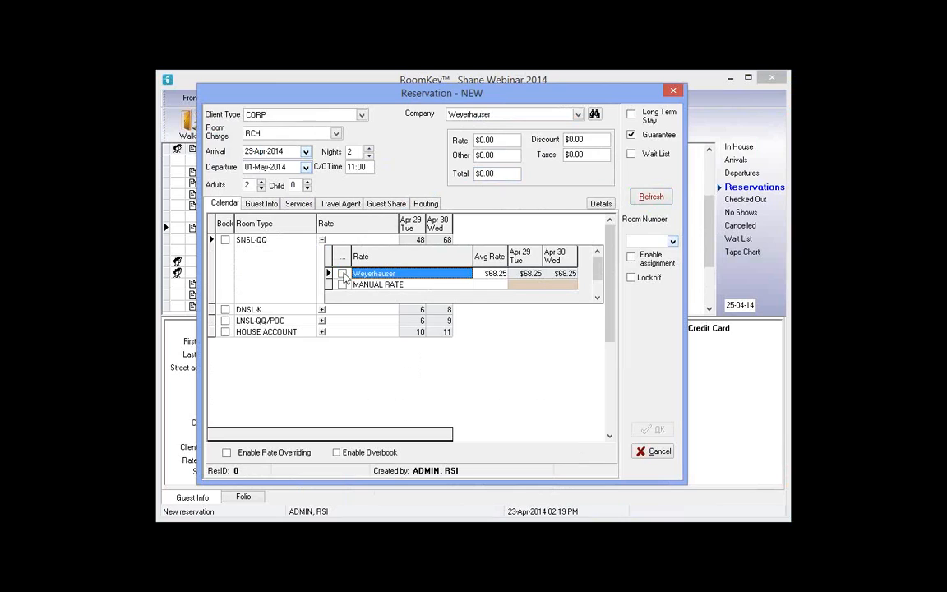
pyautogui.click(261, 205)
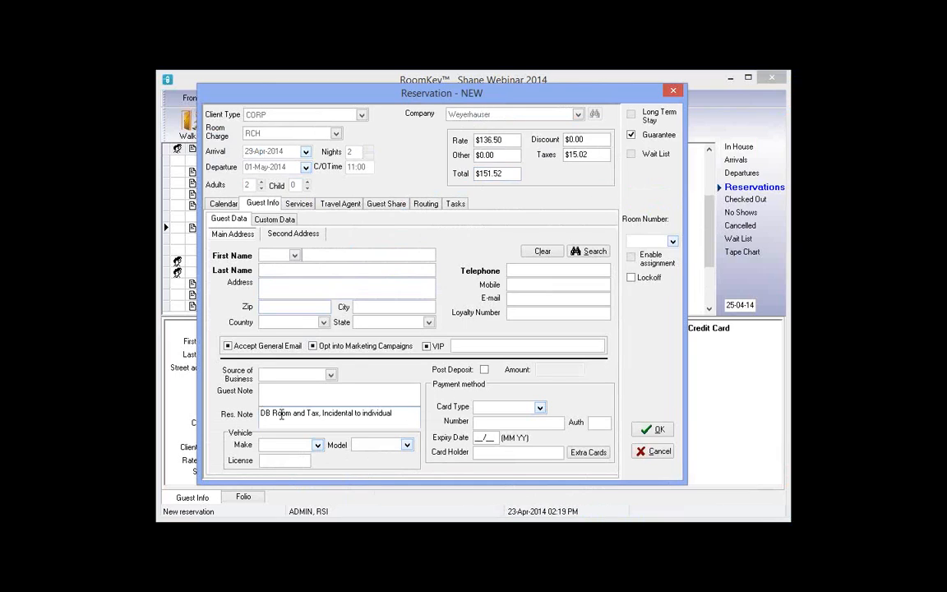
# Enter the guest's first and last name on the Weyerhauser reservation, fixing a typo
pyautogui.moveTo(281, 414); pyautogui.dragTo(399, 415)
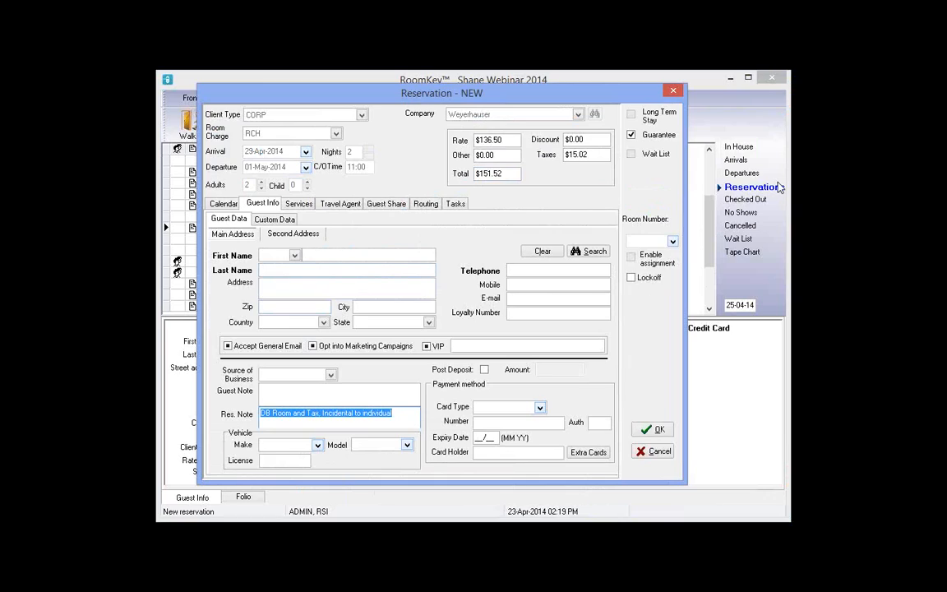
pyautogui.click(362, 255)
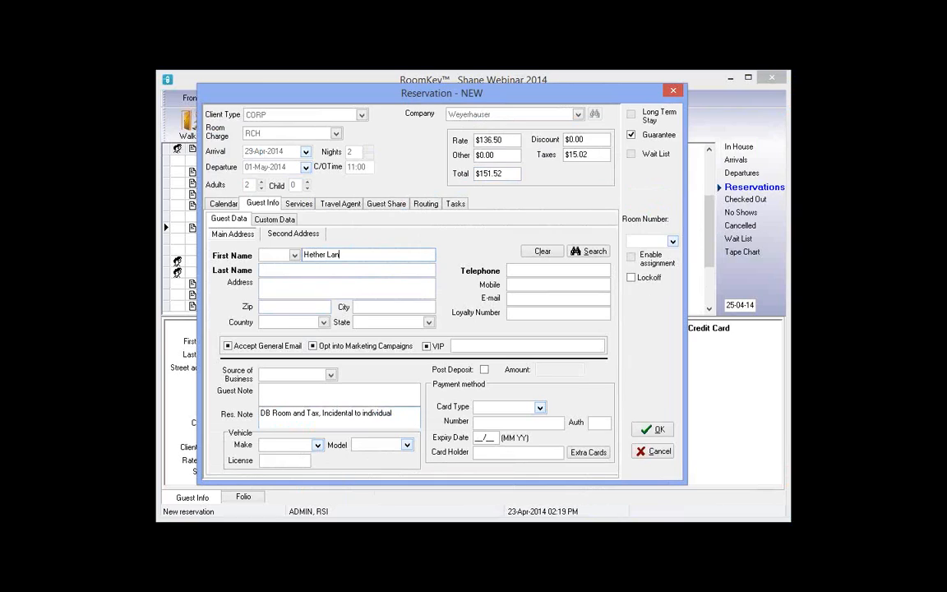
pyautogui.press('Tab')
# Add the guest's phone number, recheck the note and first name, and save the reservation
pyautogui.click(542, 268)
pyautogui.write('321')
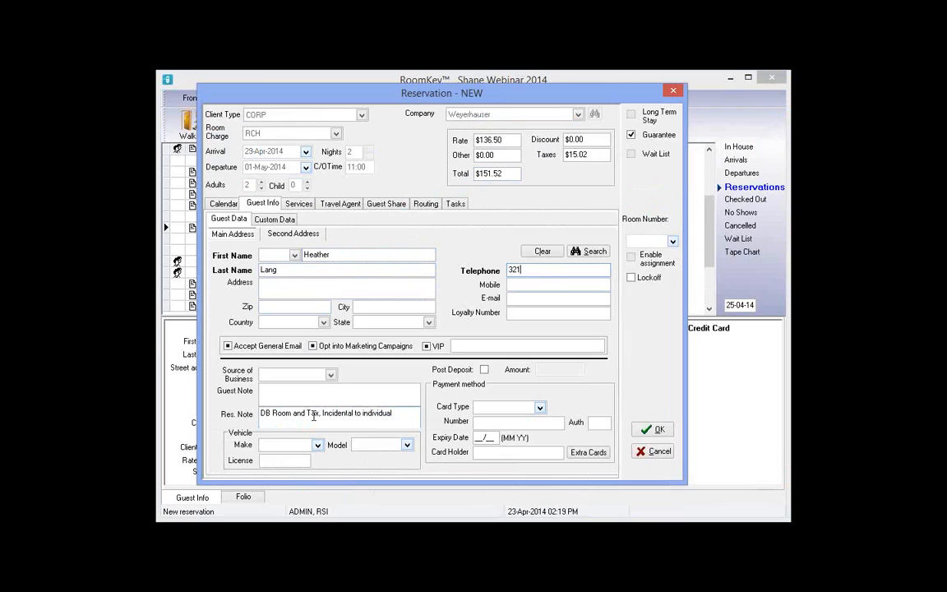
pyautogui.moveTo(314, 416); pyautogui.dragTo(255, 419)
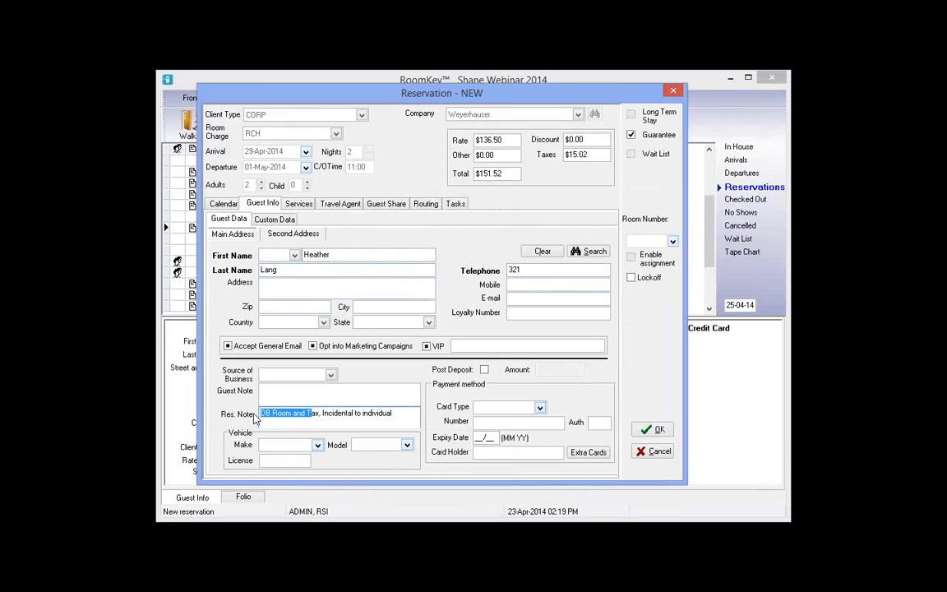
pyautogui.doubleClick(328, 254)
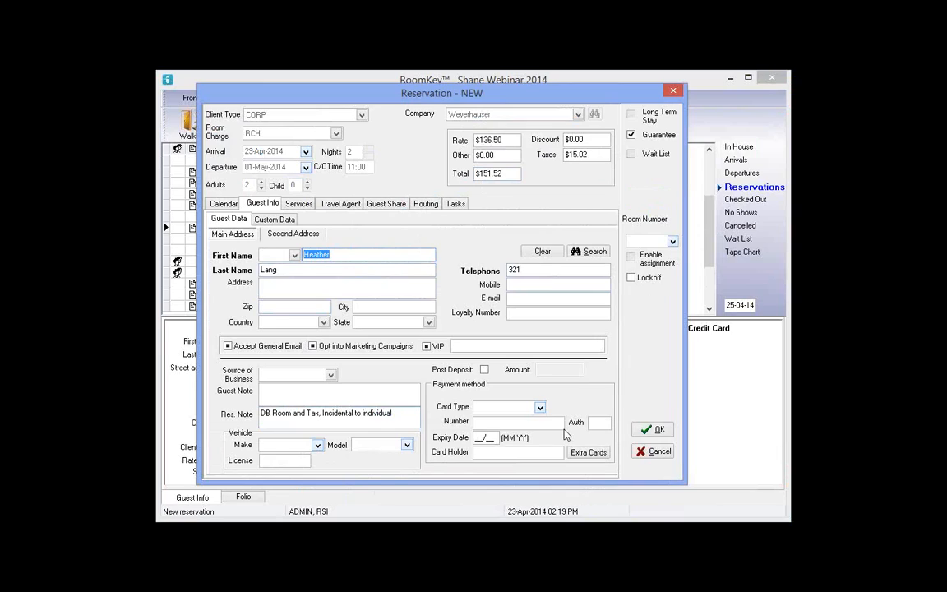
pyautogui.click(663, 430)
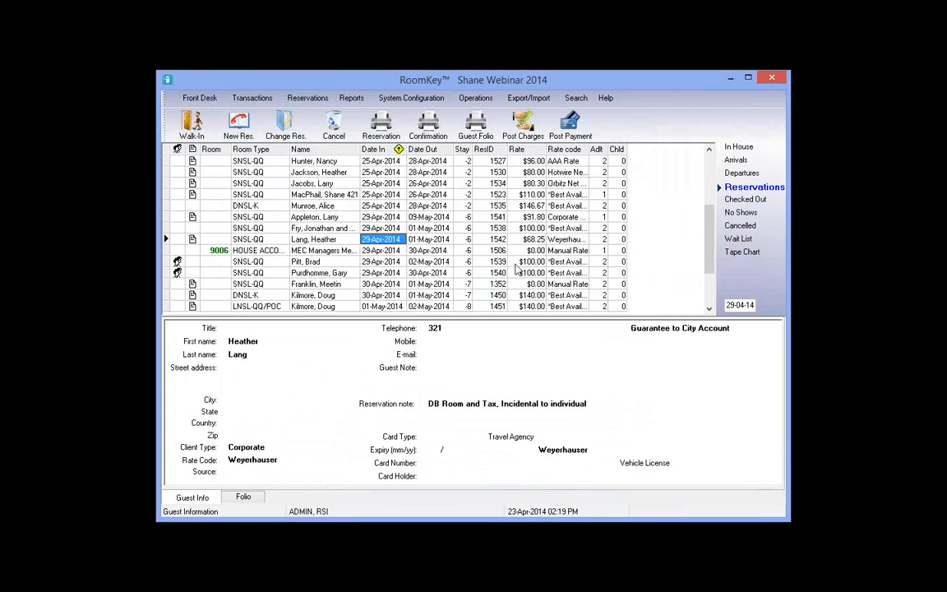
pyautogui.click(397, 217)
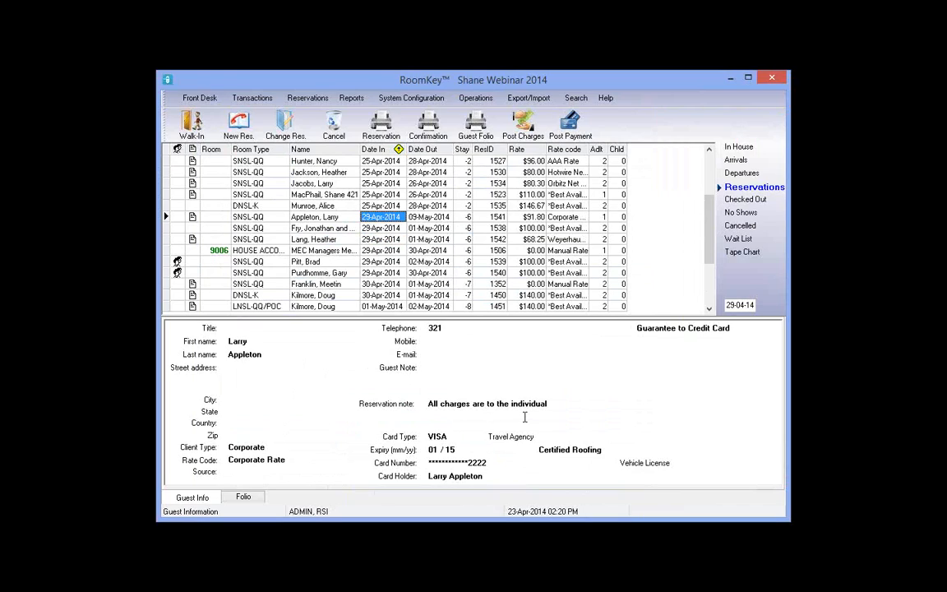
pyautogui.moveTo(519, 403); pyautogui.dragTo(435, 404)
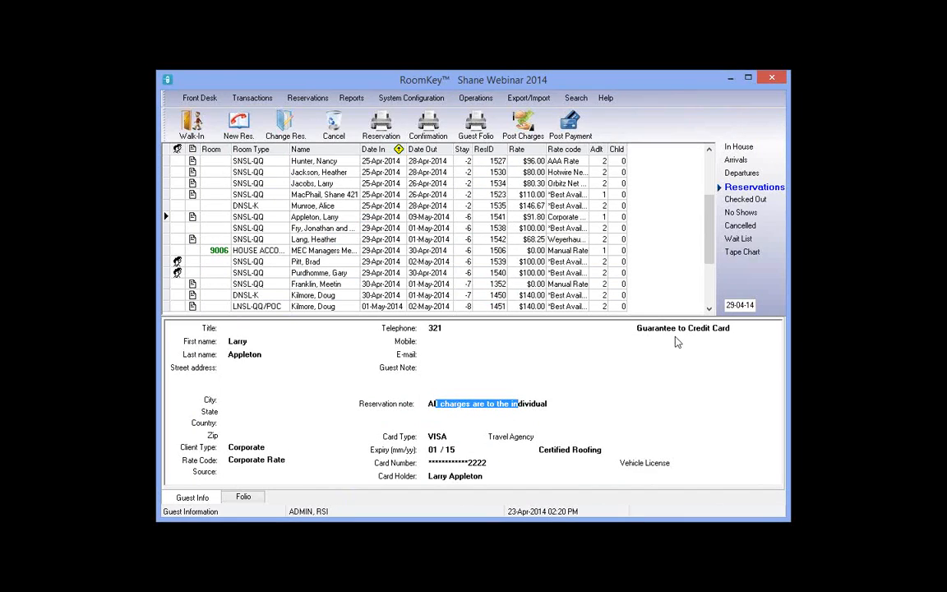
pyautogui.click(317, 239)
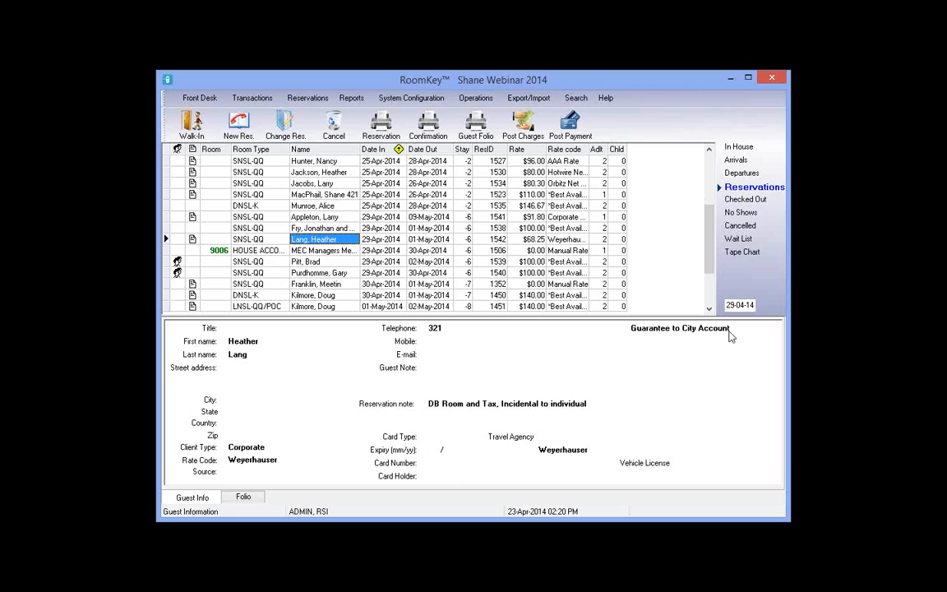
# Create a new reservation with client type CORP, leaving the company as *GET BUSINESS CARD
pyautogui.click(242, 127)
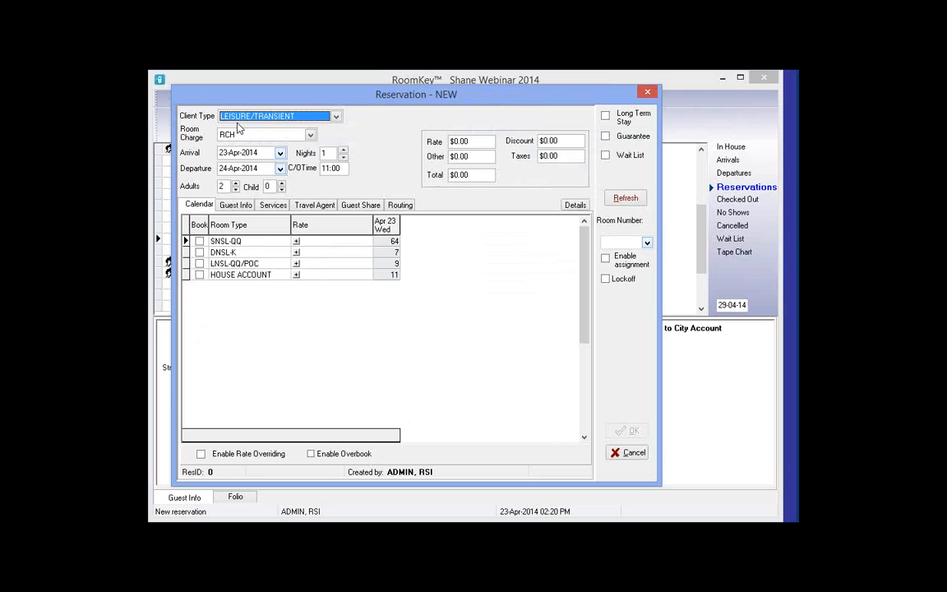
pyautogui.click(239, 120)
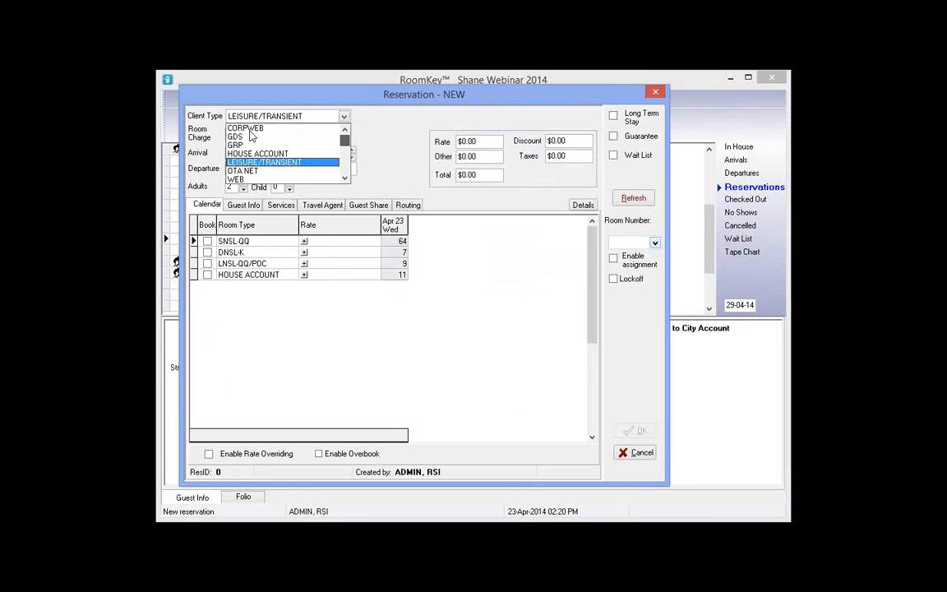
pyautogui.scroll(1, 251, 135)
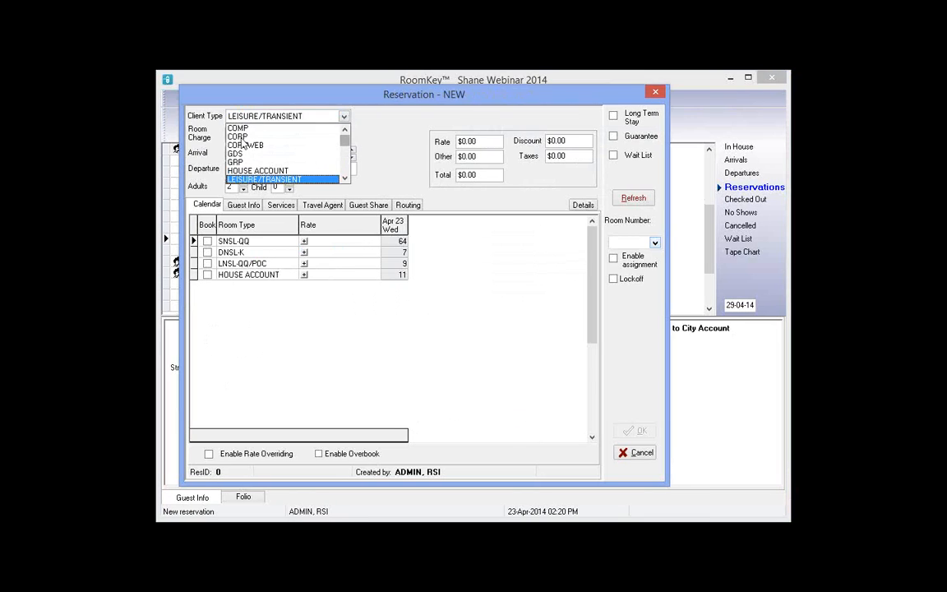
pyautogui.click(240, 137)
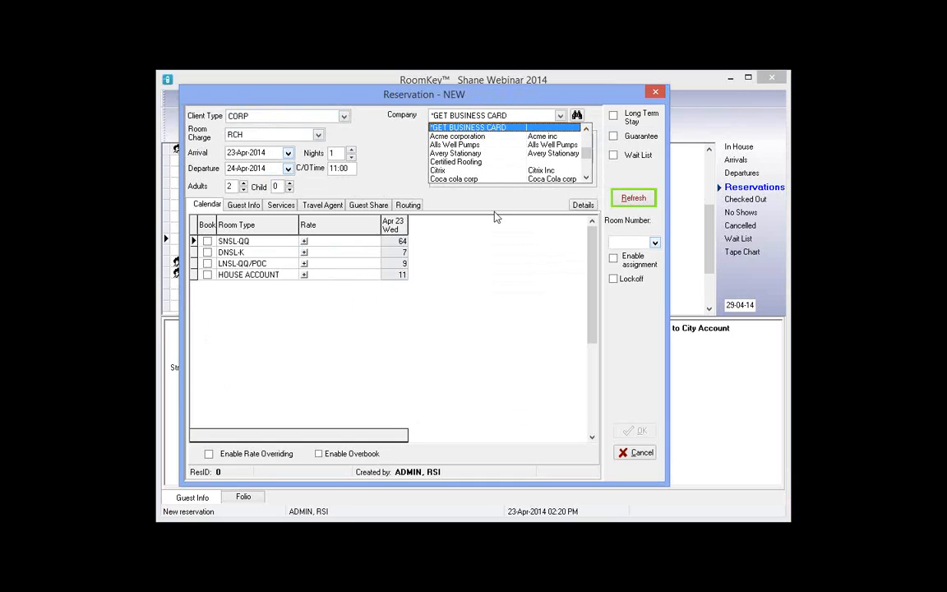
pyautogui.click(578, 116)
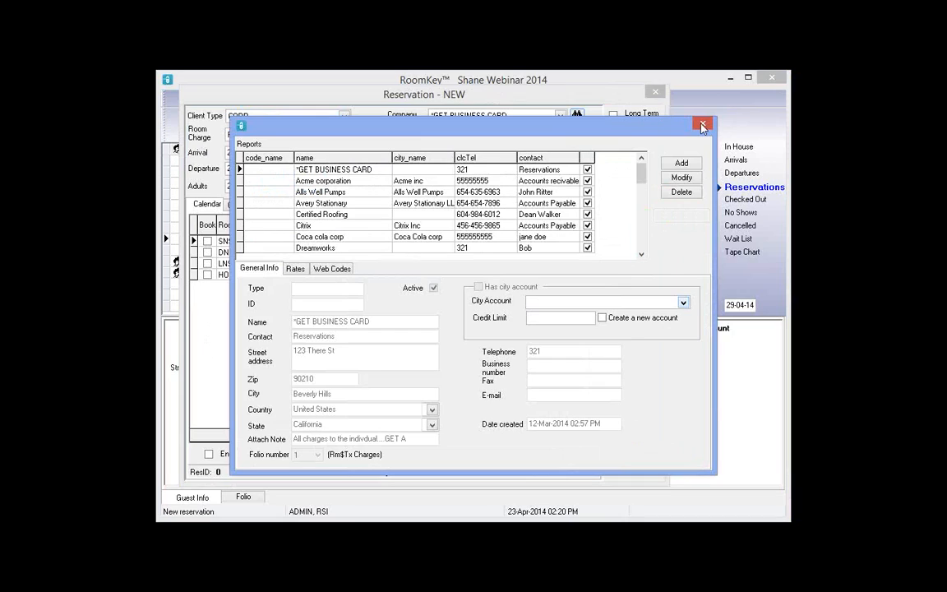
pyautogui.press('Escape')
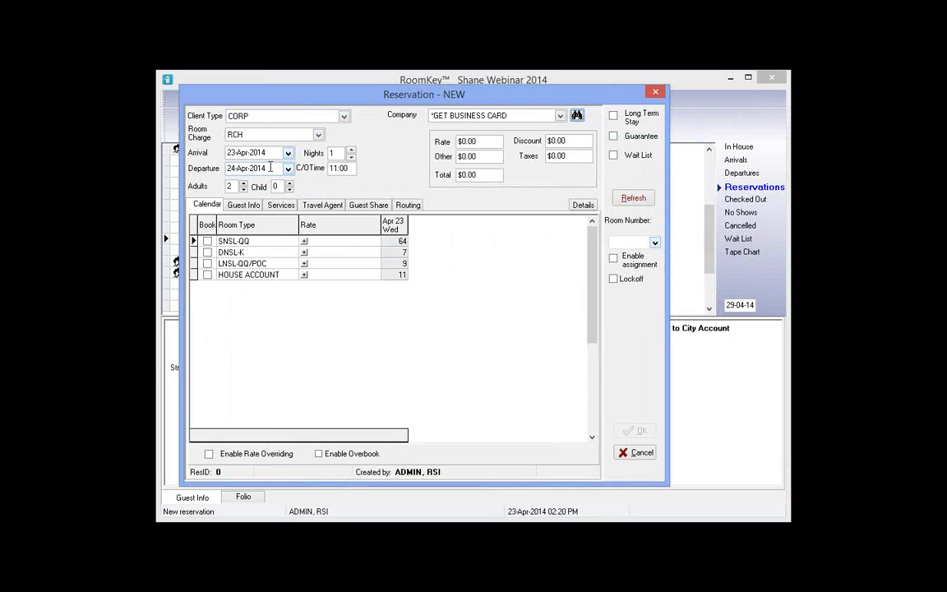
# Keep *GET BUSINESS CARD as company and set arrival 29 April for 2 nights
pyautogui.click(473, 119)
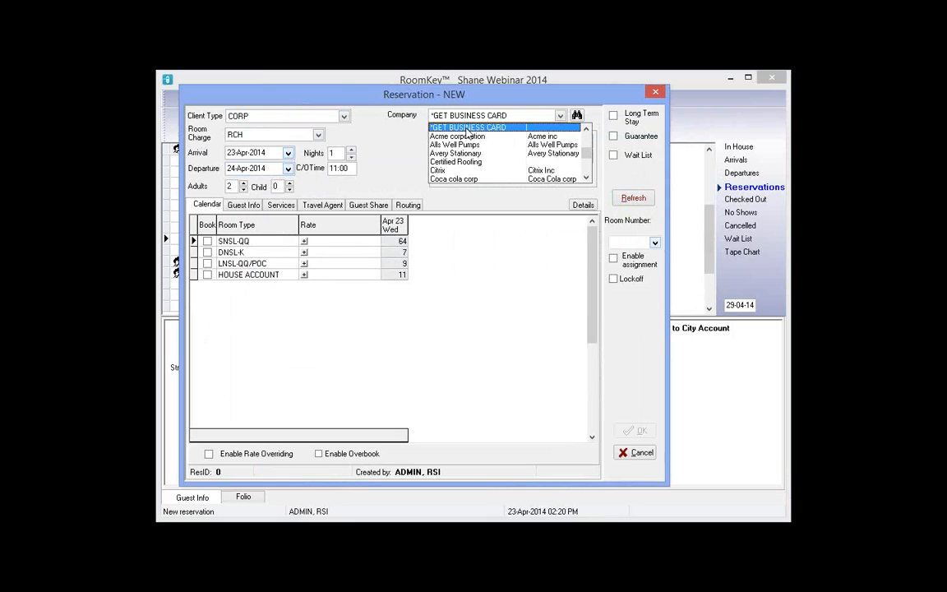
pyautogui.click(467, 129)
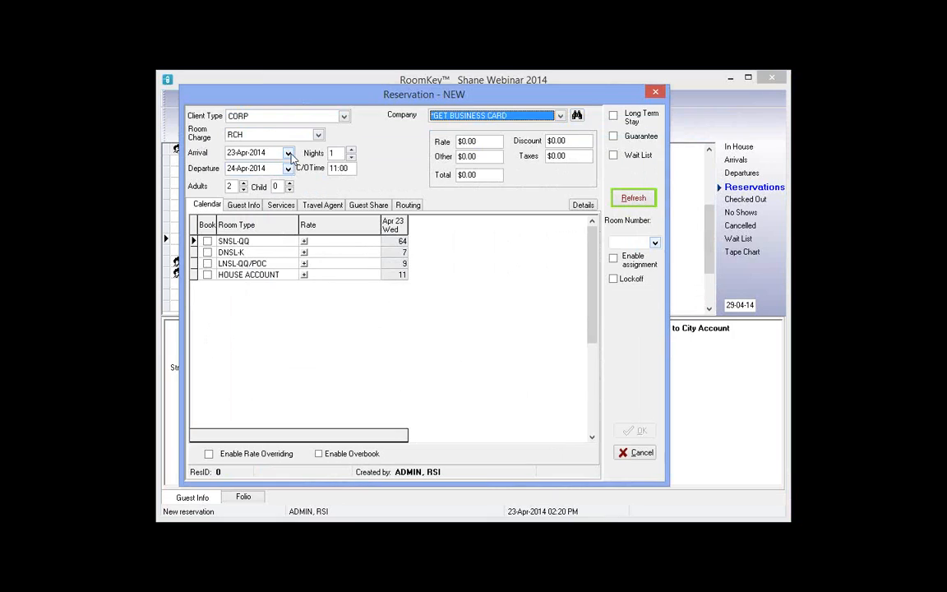
pyautogui.click(278, 239)
pyautogui.click(351, 150)
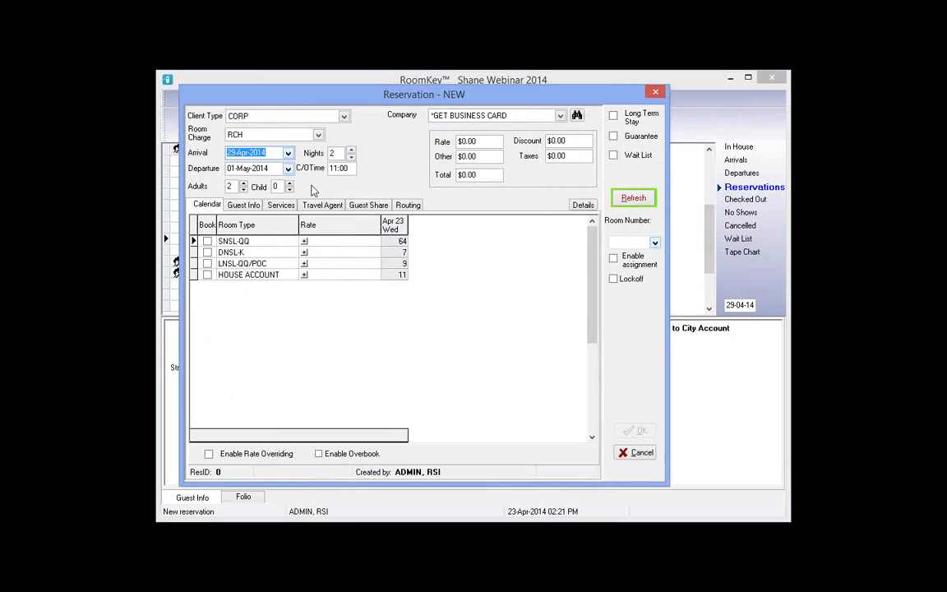
pyautogui.click(305, 241)
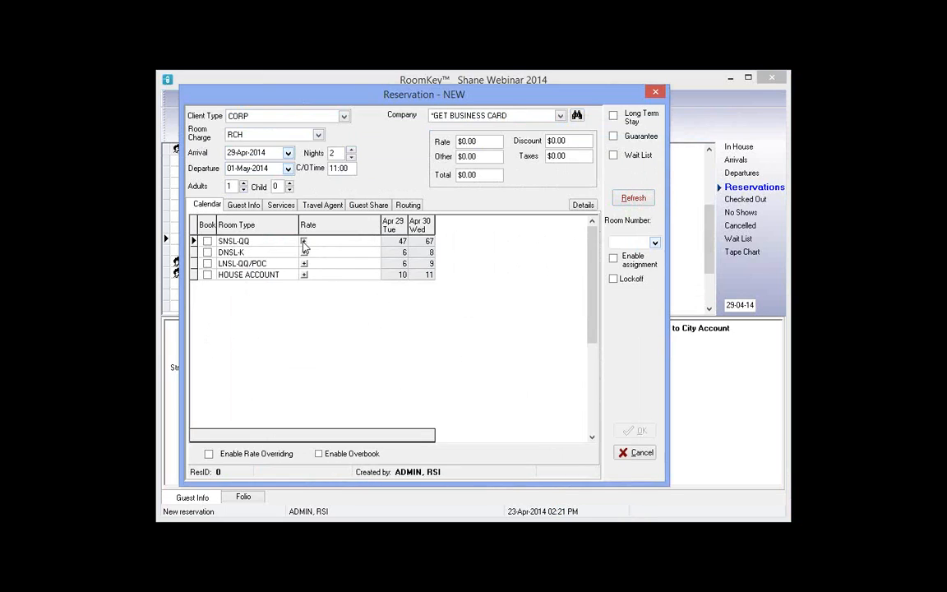
# Book an SNSL-QQ room at the Corporate Rate, totalling $199.80
pyautogui.click(305, 242)
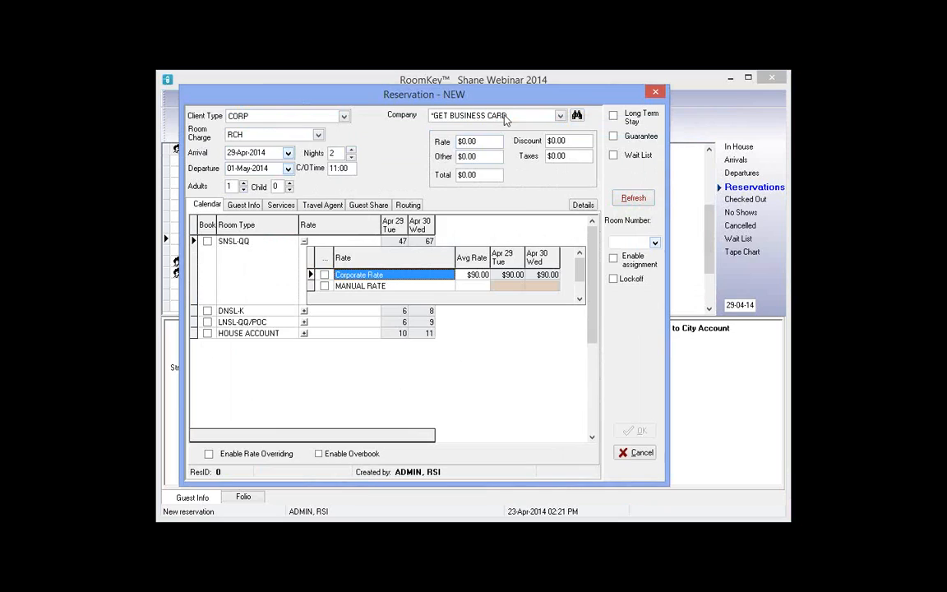
pyautogui.click(324, 277)
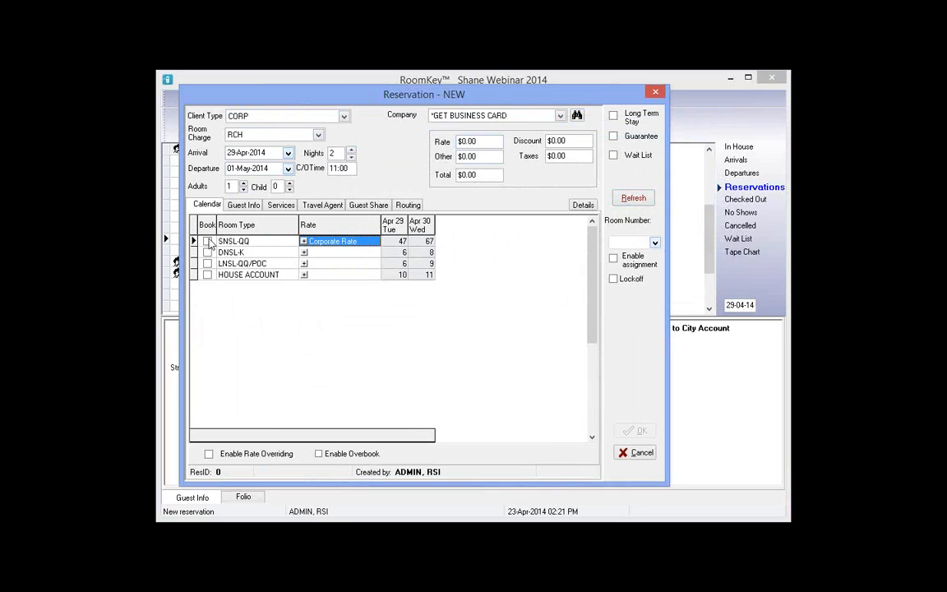
pyautogui.click(208, 242)
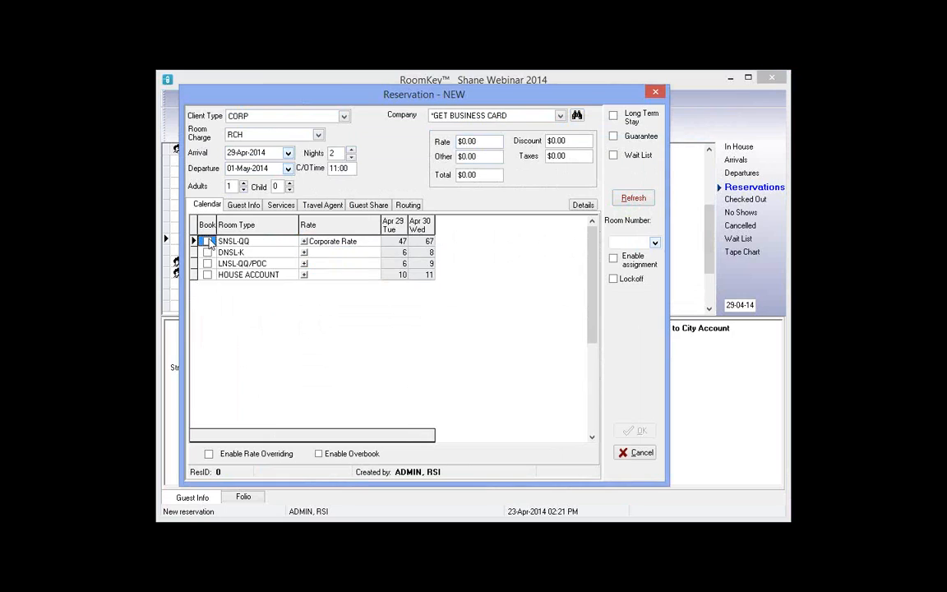
# Enter the guest's first name, last name and telephone number in Guest Info
pyautogui.click(251, 210)
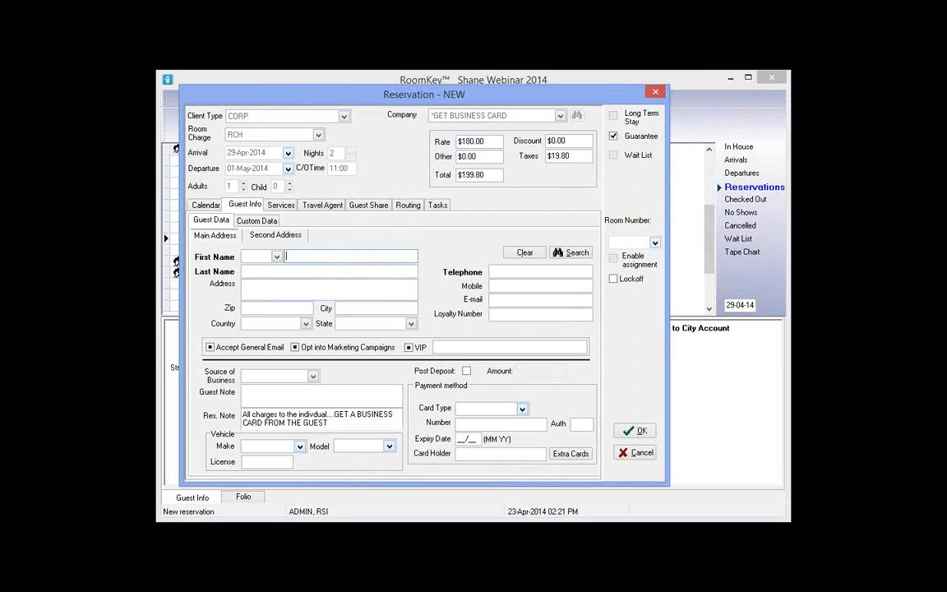
pyautogui.write('Bob')
pyautogui.press('Tab')
pyautogui.write('Lob')
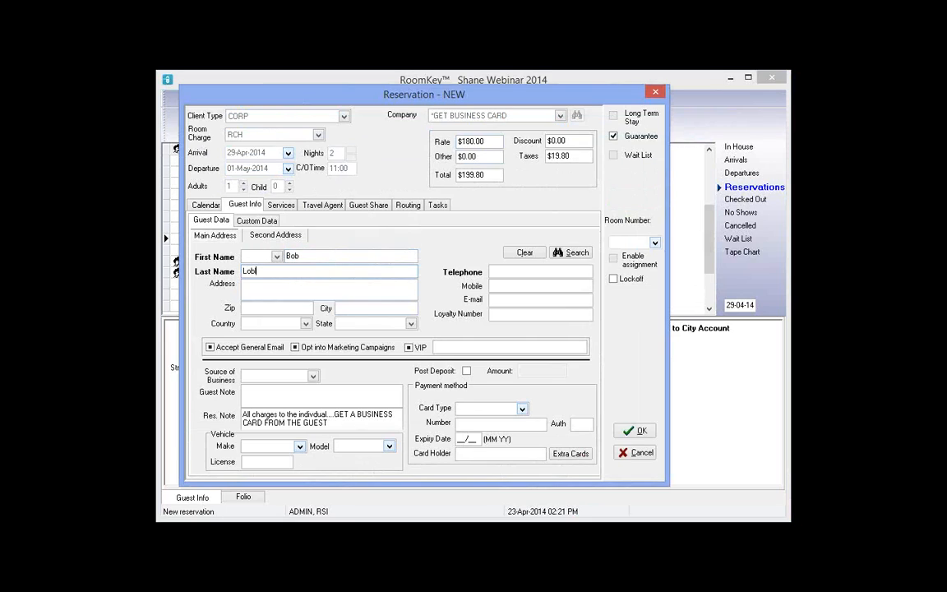
pyautogui.write('law')
pyautogui.click(538, 269)
pyautogui.write('321')
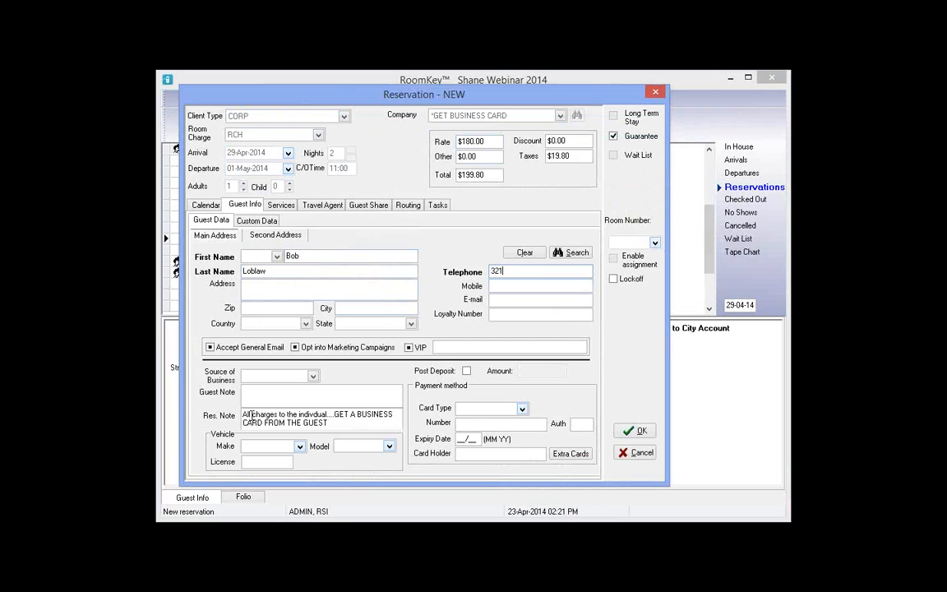
pyautogui.moveTo(246, 415); pyautogui.dragTo(373, 425)
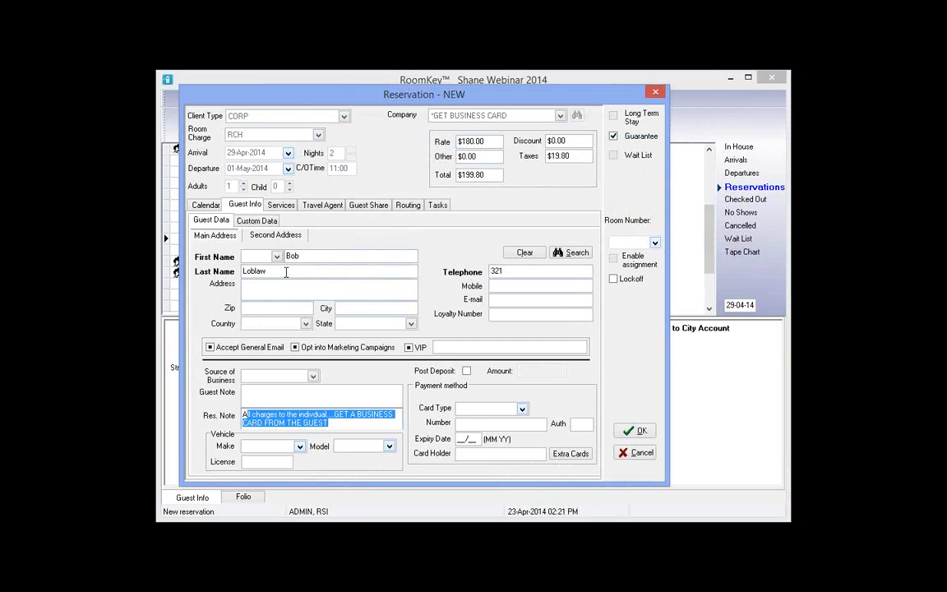
pyautogui.press('Tab')
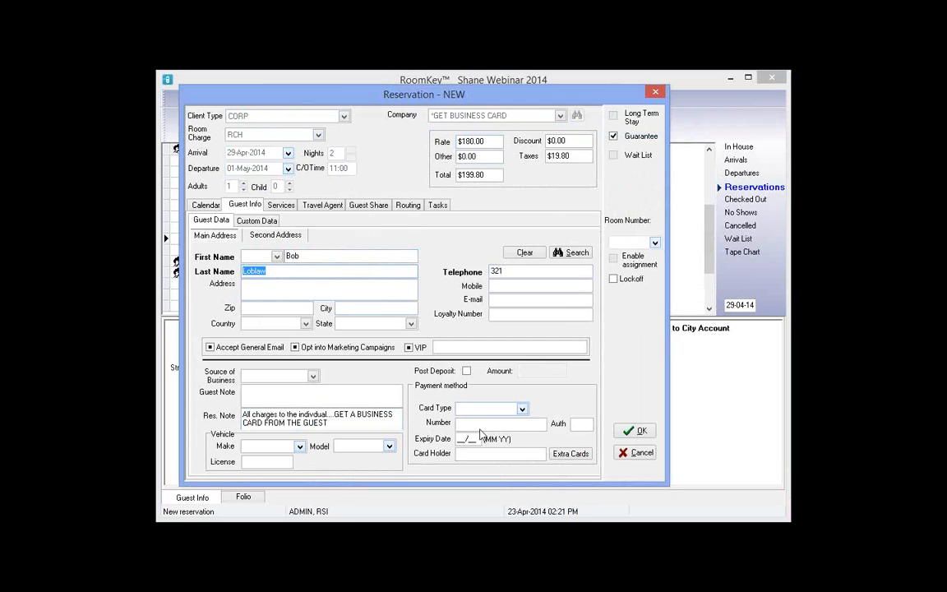
# Add VISA card payment with the card number, expiry date and cardholder name
pyautogui.click(493, 409)
pyautogui.click(477, 438)
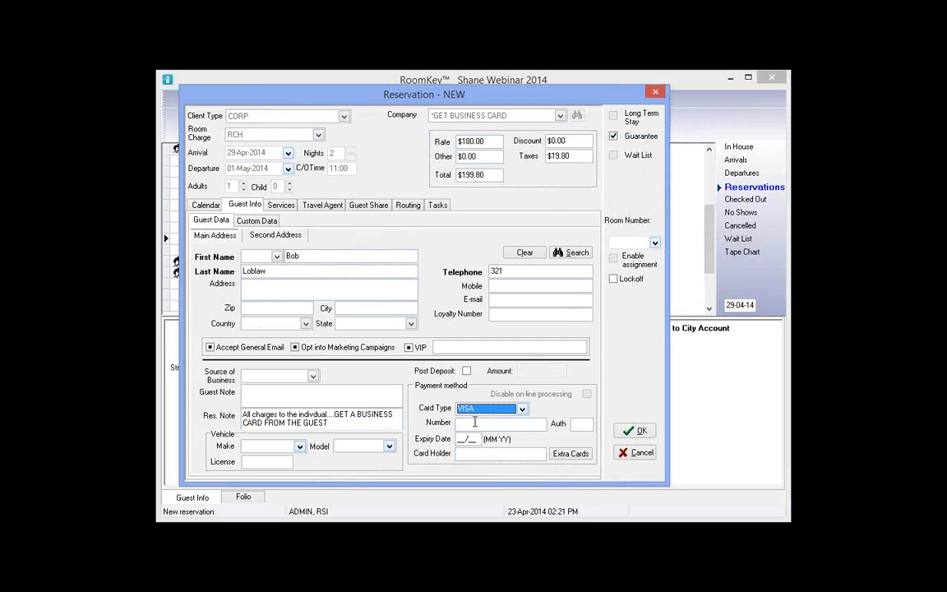
pyautogui.click(475, 422)
pyautogui.write('4222222222222')
pyautogui.press('Tab')
pyautogui.write('0115')
pyautogui.press('Tab')
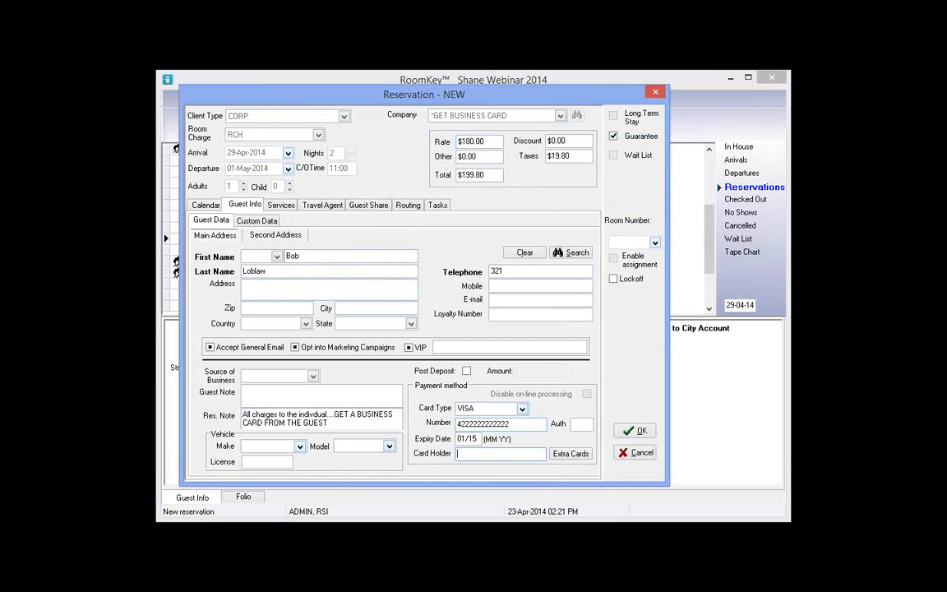
pyautogui.write('Robert Loblaw')
# Save the *GET BUSINESS CARD corporate reservation for 29 April to 1 May
pyautogui.click(641, 433)
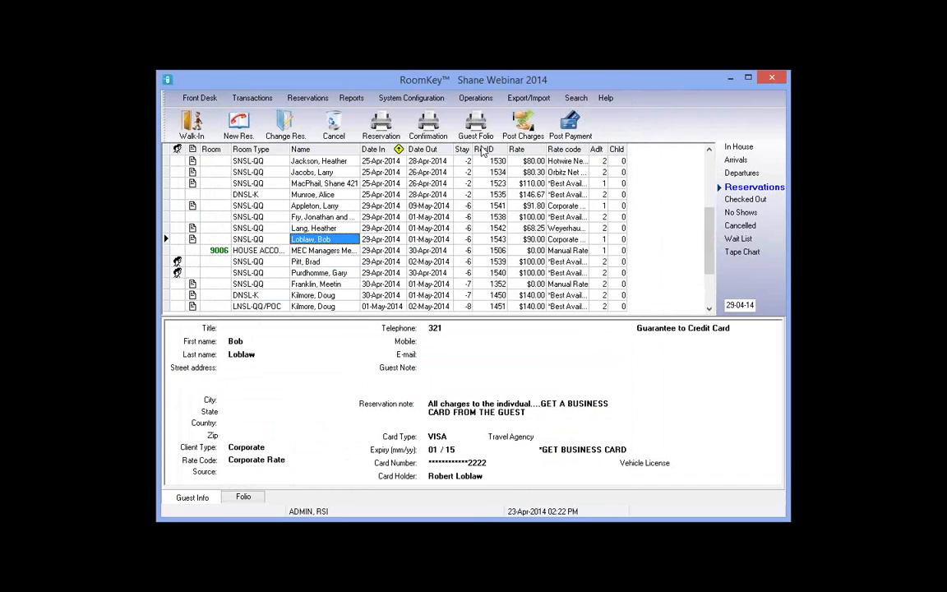
# Open a new reservation arriving 29 April and check SNSL-QQ and HOUSE ACCOUNT availability
pyautogui.click(239, 123)
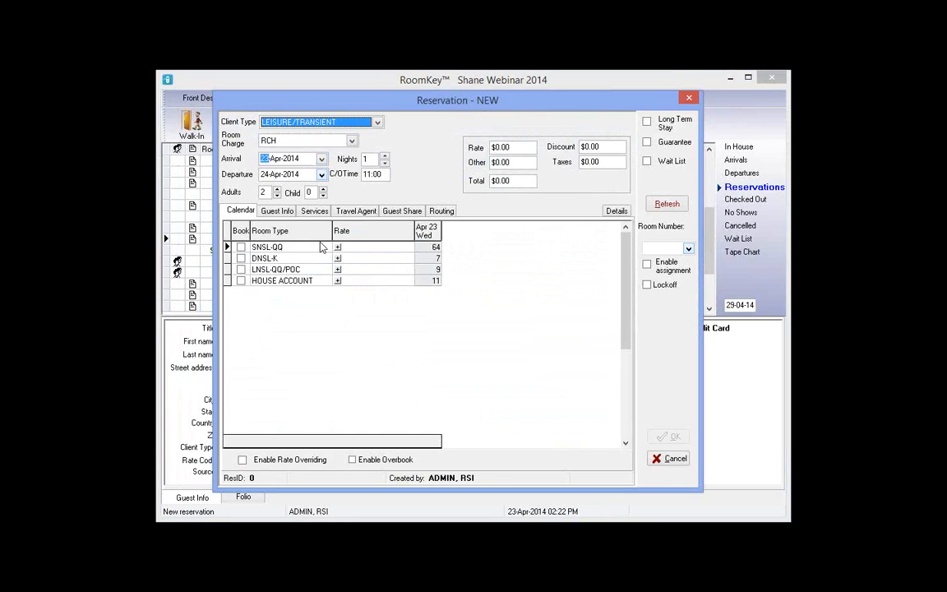
pyautogui.click(321, 159)
pyautogui.click(311, 241)
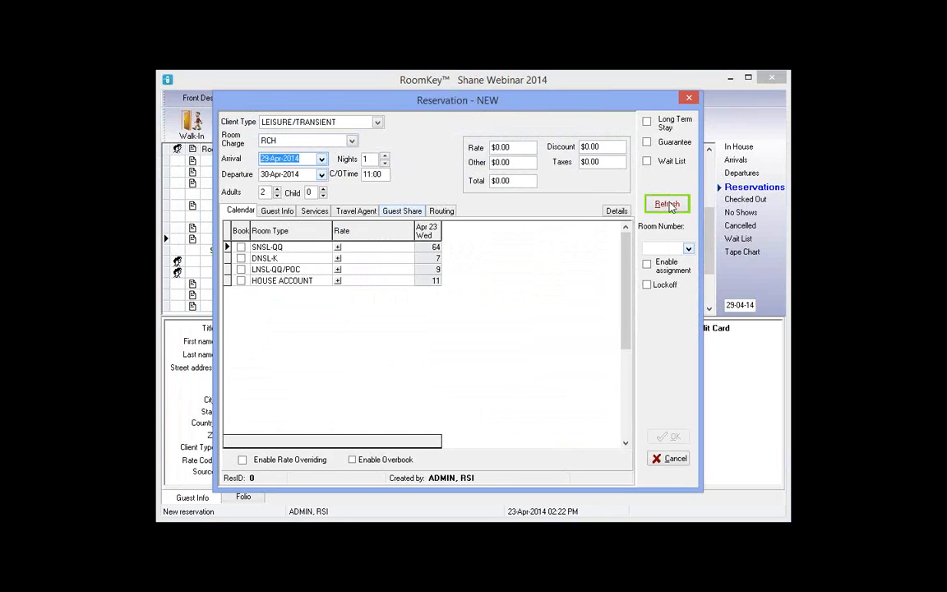
pyautogui.click(670, 206)
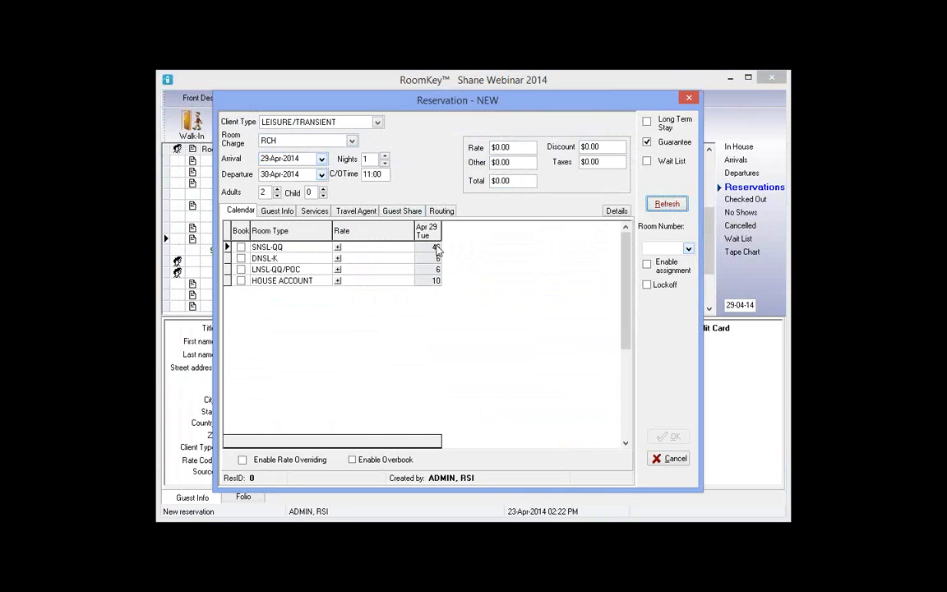
pyautogui.click(436, 247)
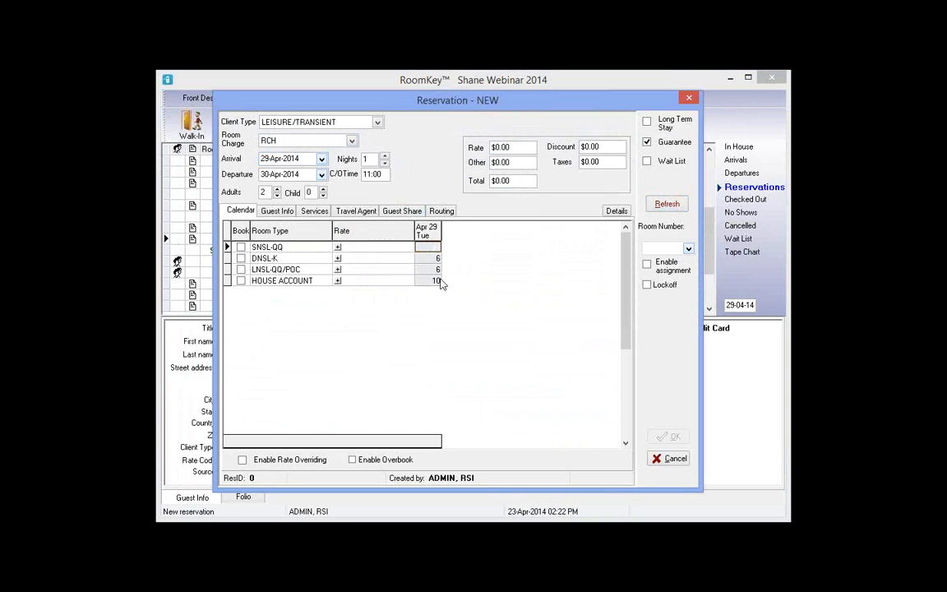
pyautogui.click(438, 281)
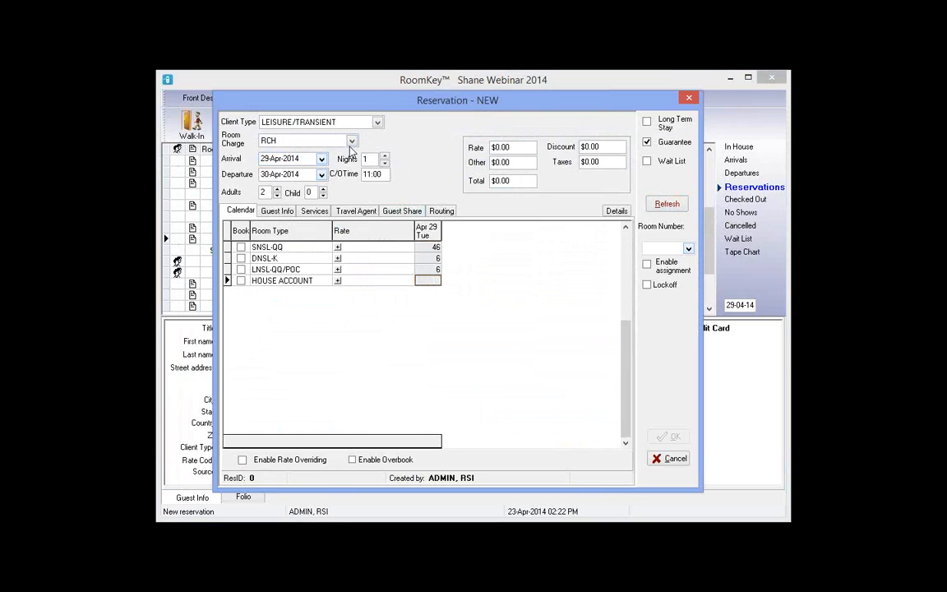
# Set the client type to GRP with the Smith/Jones Wedding group
pyautogui.click(360, 124)
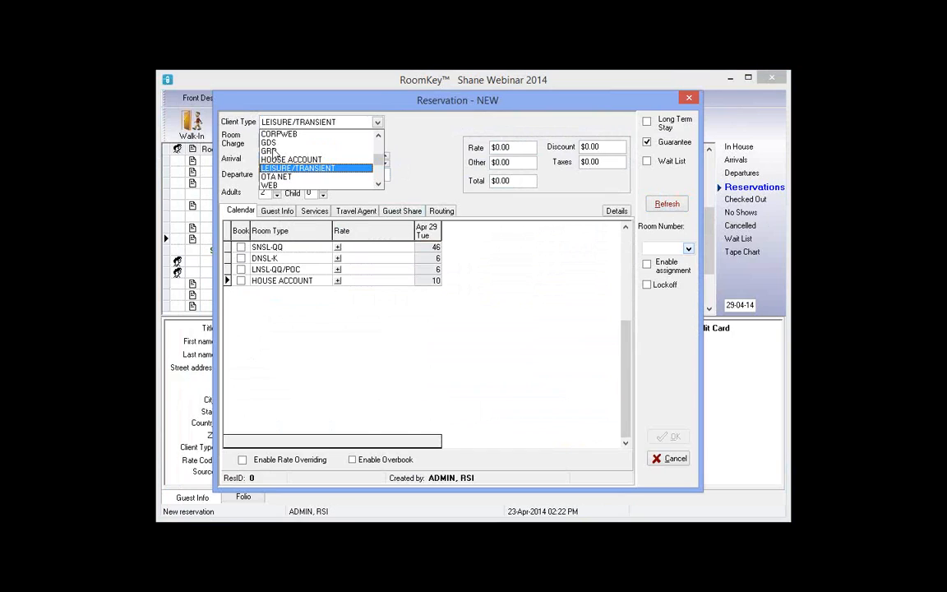
pyautogui.click(271, 151)
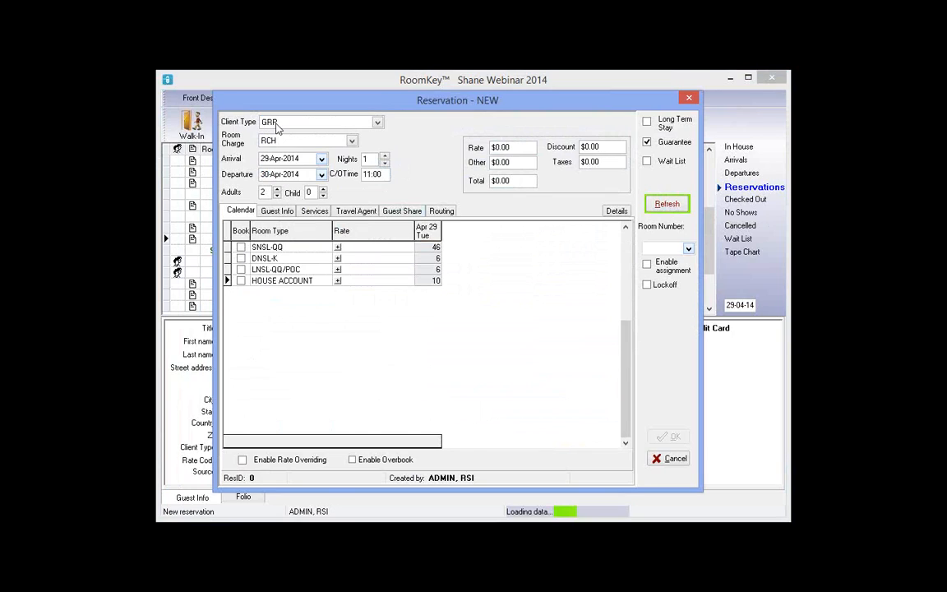
pyautogui.click(511, 124)
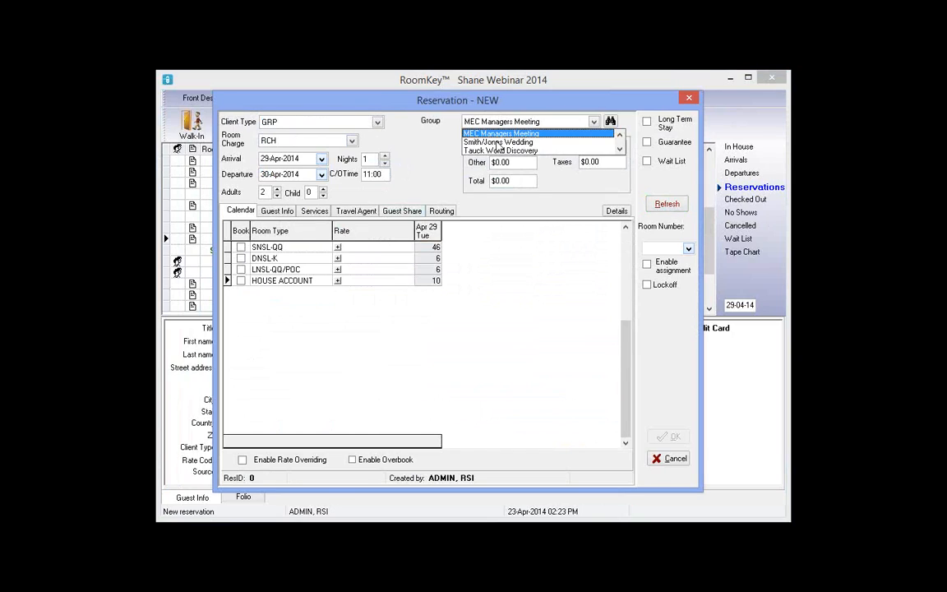
pyautogui.click(498, 143)
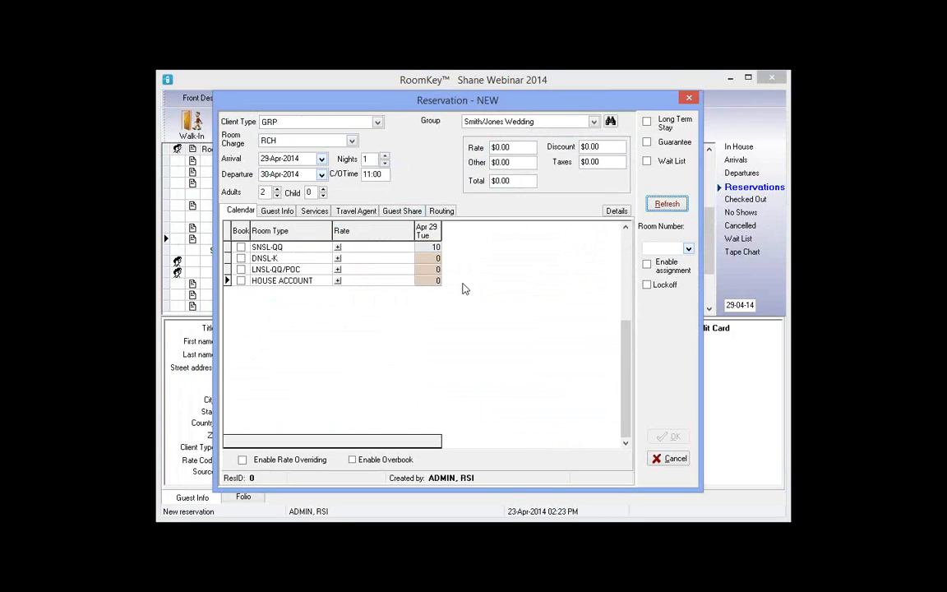
# Select SNSL-QQ, with 10 rooms available, and show its available rates
pyautogui.click(426, 248)
pyautogui.click(424, 251)
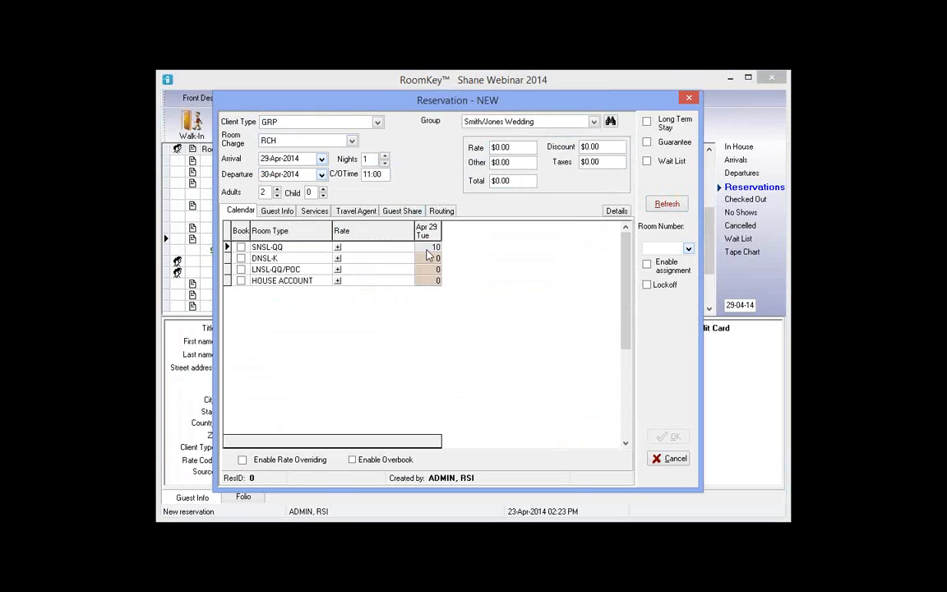
pyautogui.click(436, 250)
pyautogui.click(336, 249)
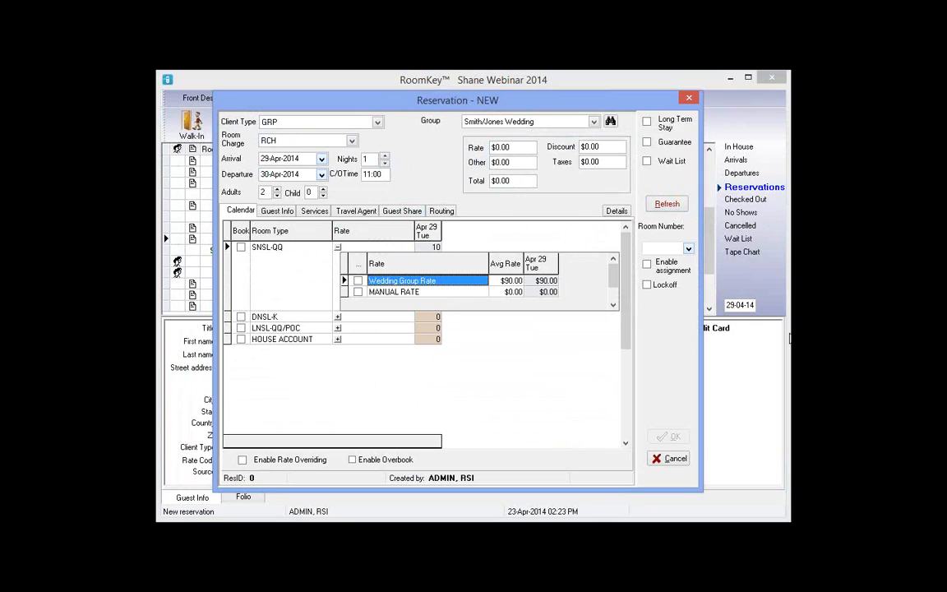
# Book one SNSL-QQ room at the $90.00 Wedding Group Rate, totalling $99.90 with tax
pyautogui.click(511, 292)
pyautogui.click(541, 292)
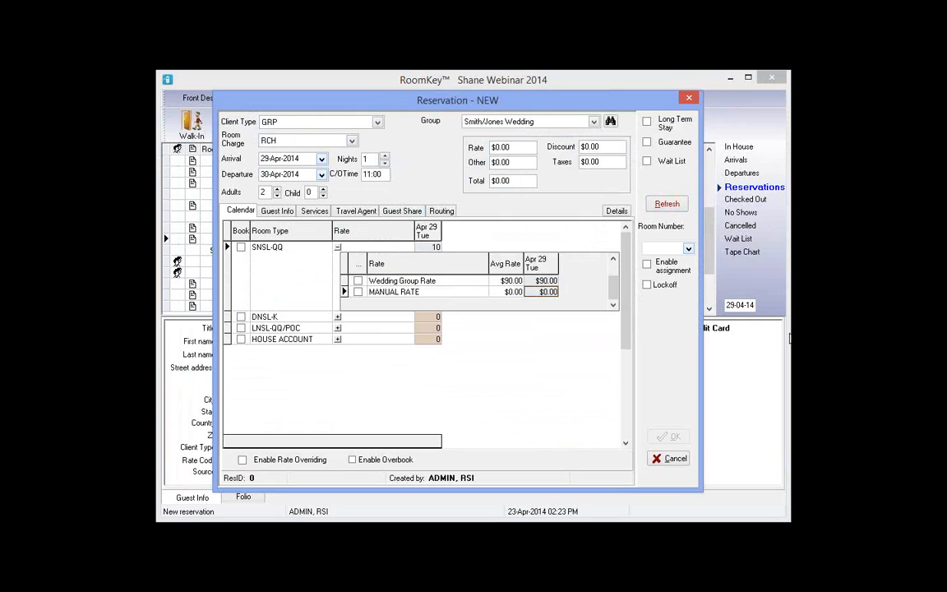
pyautogui.click(391, 292)
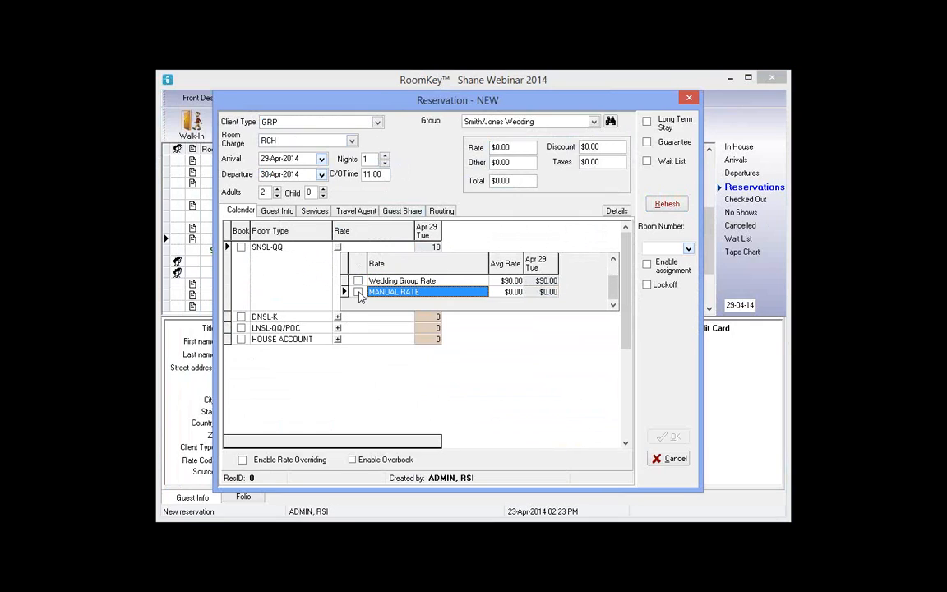
pyautogui.click(507, 281)
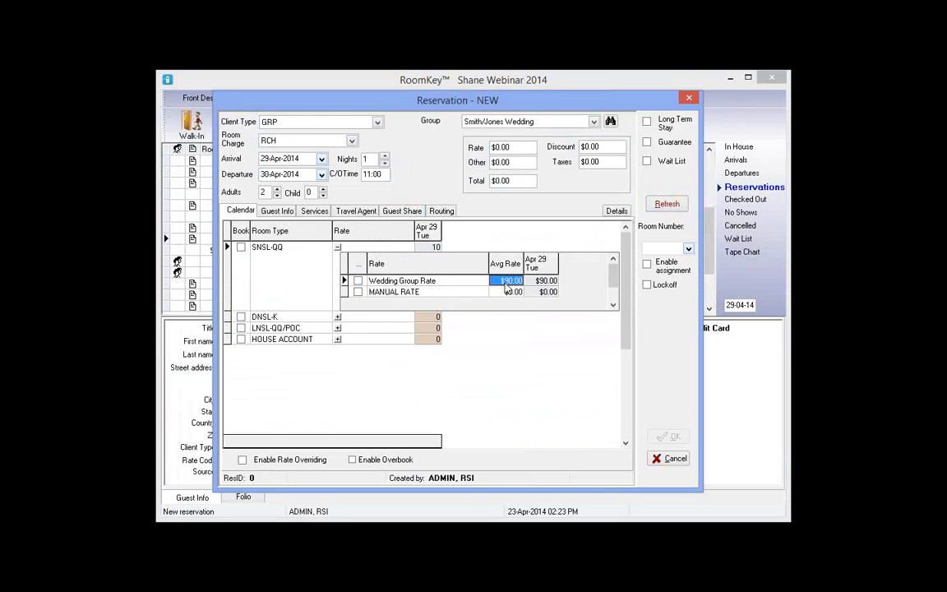
pyautogui.click(359, 281)
pyautogui.click(240, 248)
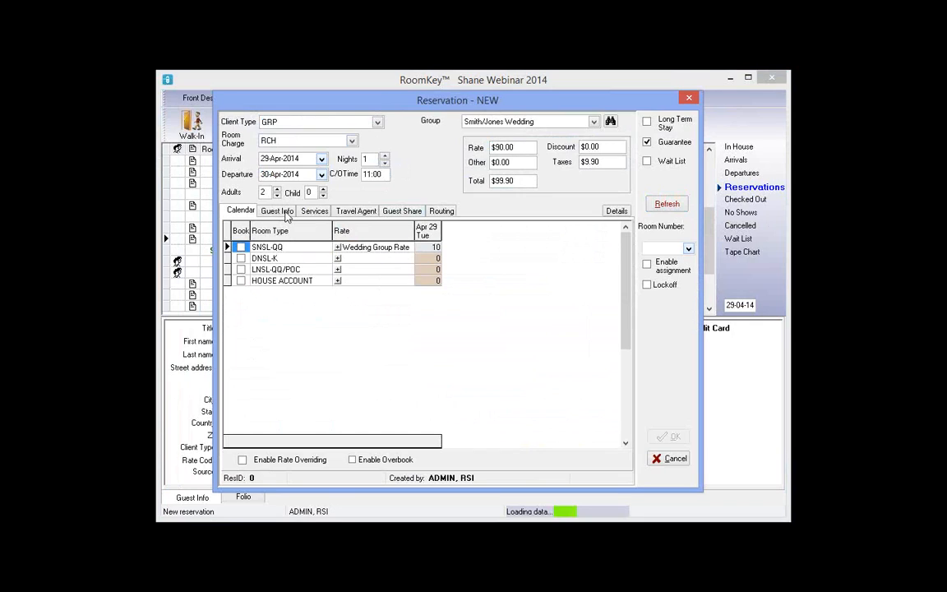
# Fill in the guest's first name, last name and telephone number in Guest Info
pyautogui.click(285, 213)
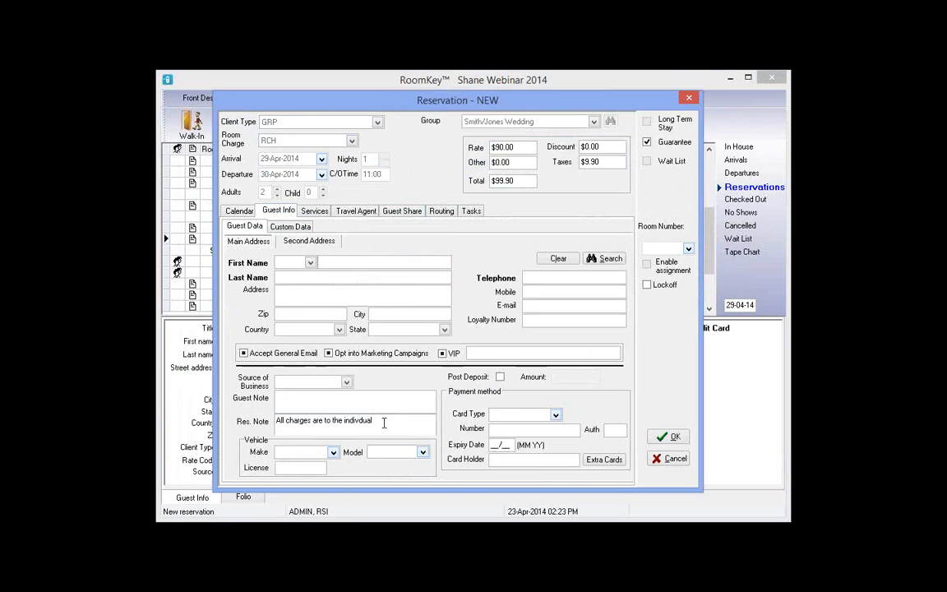
pyautogui.moveTo(255, 422); pyautogui.dragTo(255, 426)
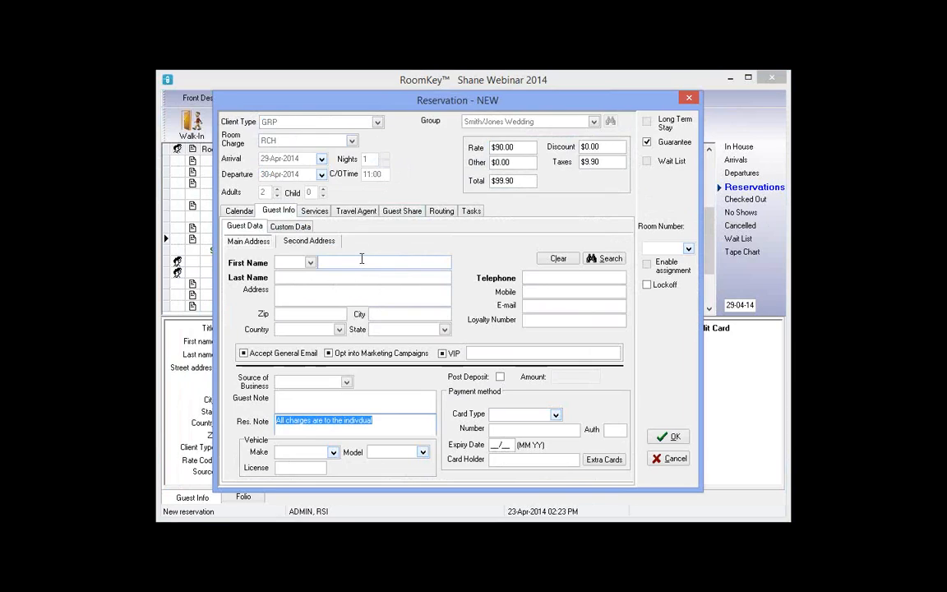
pyautogui.click(361, 259)
pyautogui.click(340, 276)
pyautogui.click(573, 277)
pyautogui.write('654')
# Enter VISA card number, expiry and cardholder, then save the wedding reservation
pyautogui.click(542, 415)
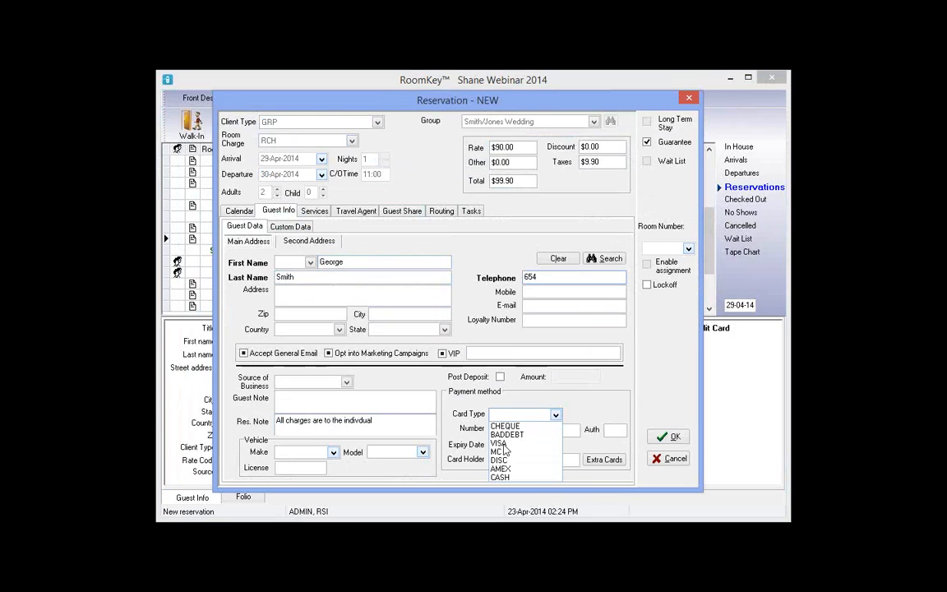
pyautogui.click(511, 442)
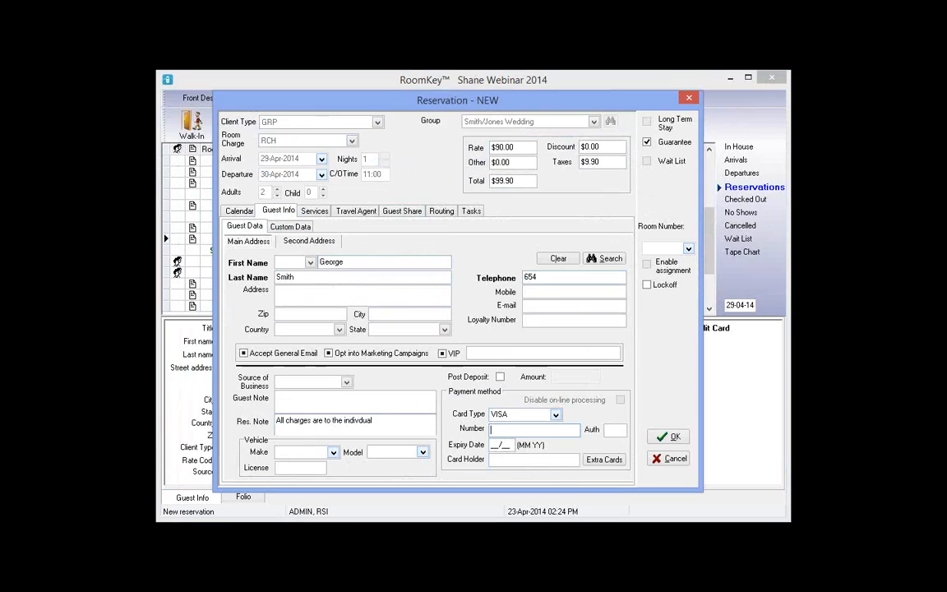
pyautogui.write('4222222222222')
pyautogui.press('Tab')
pyautogui.write('01/1')
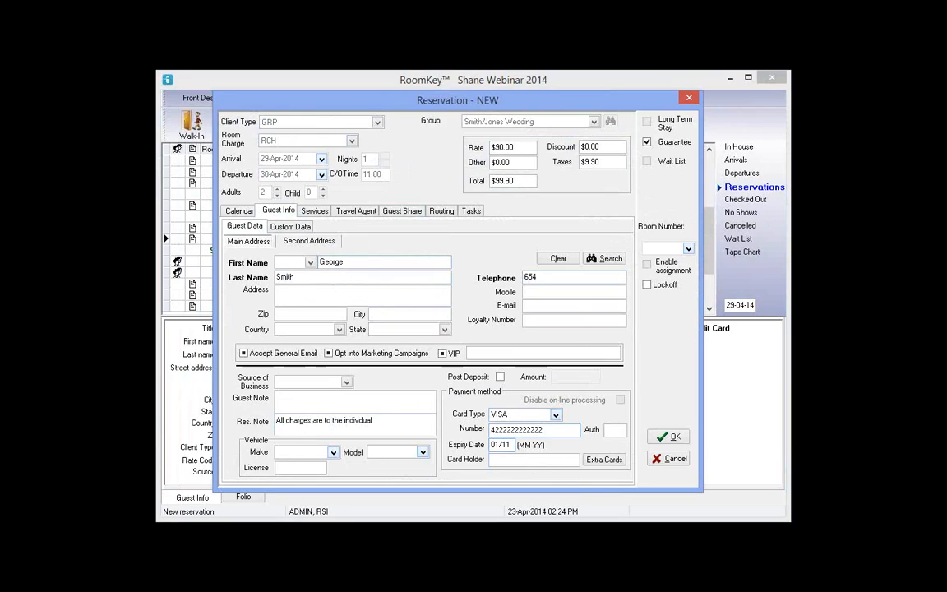
pyautogui.write('5')
pyautogui.press('Tab')
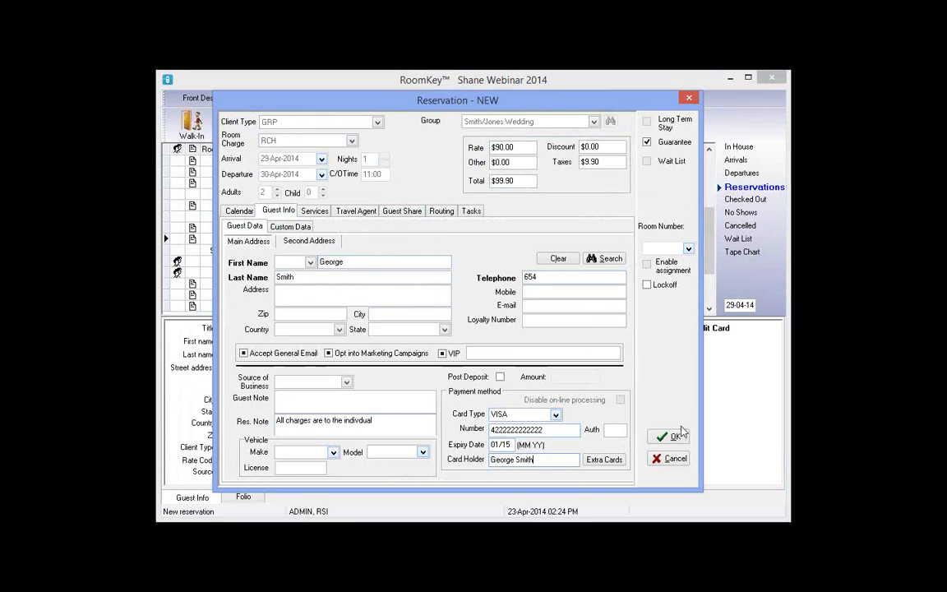
pyautogui.click(669, 440)
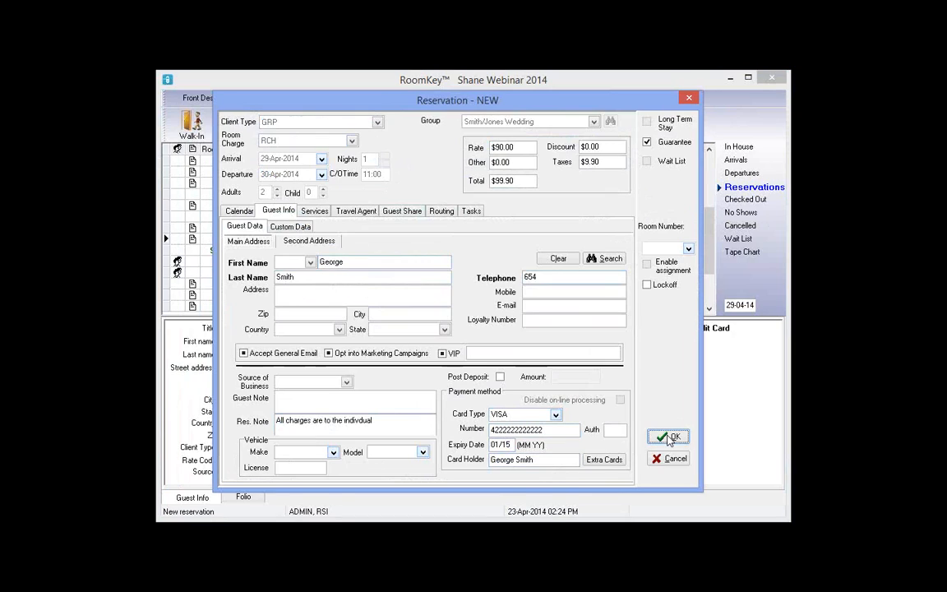
# Preview and close the $99.90 confirmation for wedding reservation 1544, then start a blank reservation
pyautogui.click(669, 440)
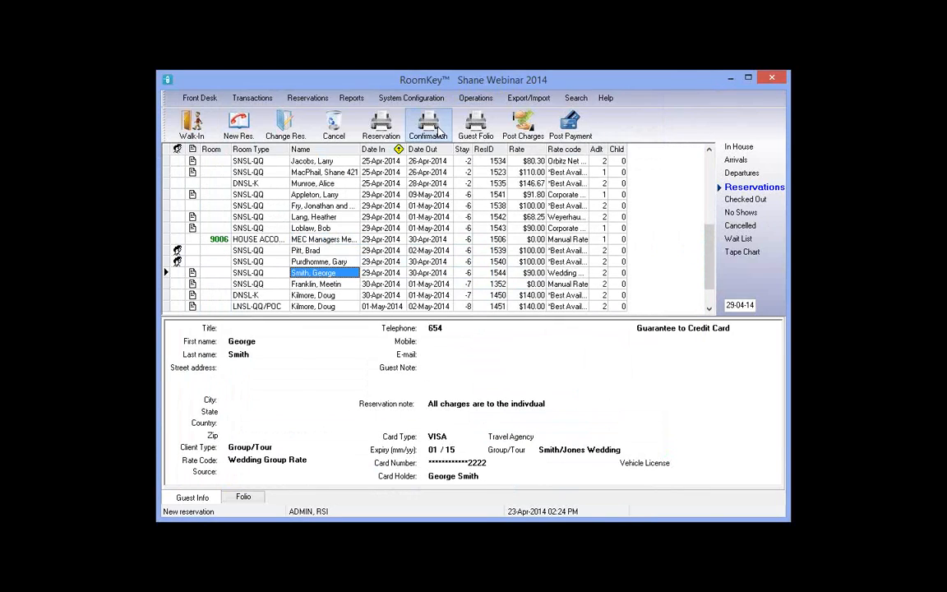
pyautogui.click(438, 131)
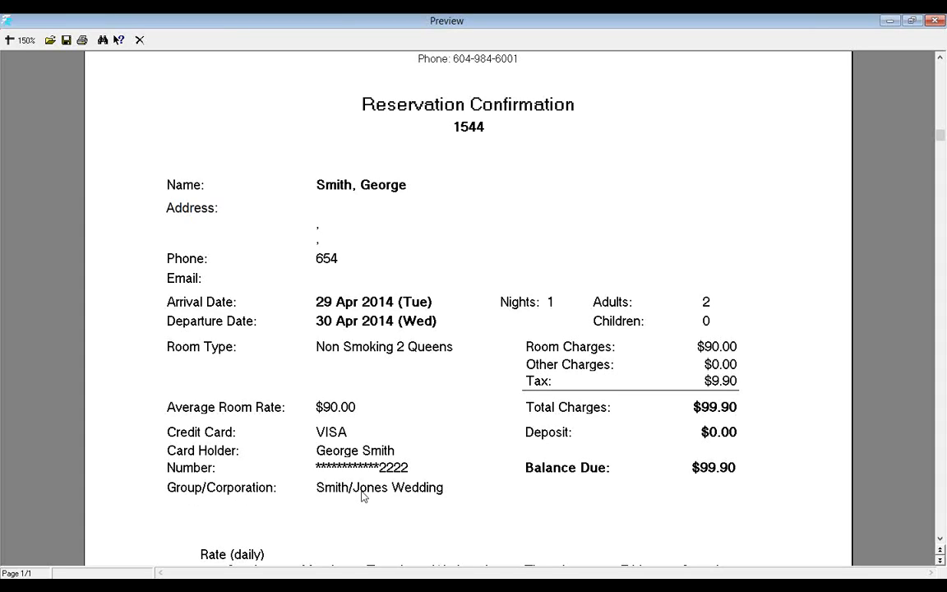
pyautogui.click(139, 40)
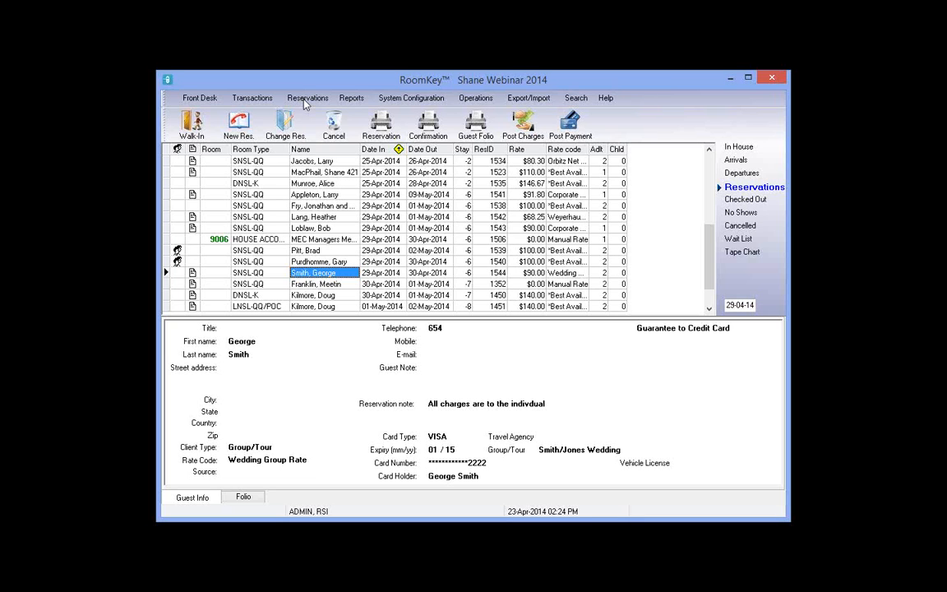
pyautogui.click(239, 125)
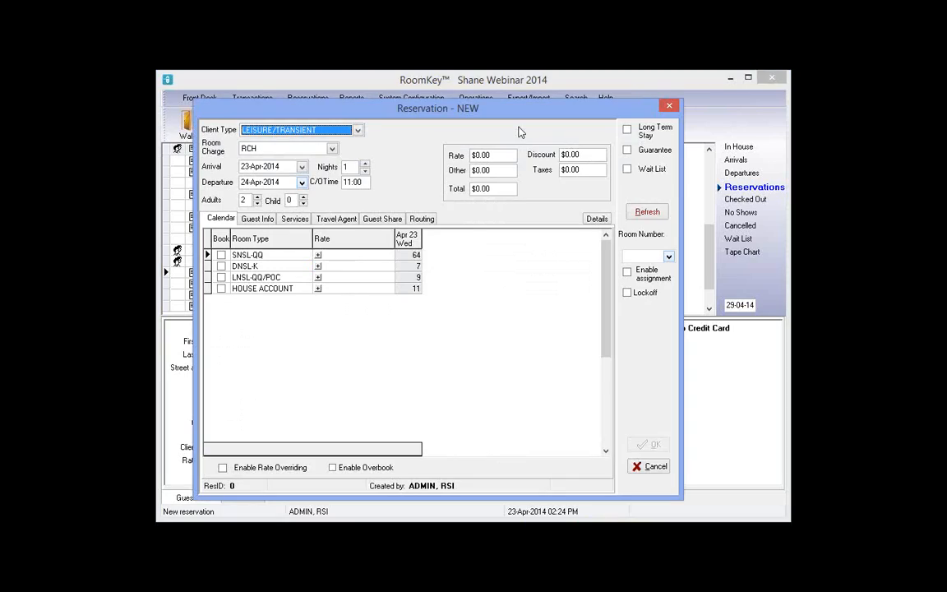
# Book 29–30 Apr 2014 as client type GRP, group Smith/Jones Wedding, showing 9 SNSL-QQ rooms available
pyautogui.click(302, 166)
pyautogui.click(647, 212)
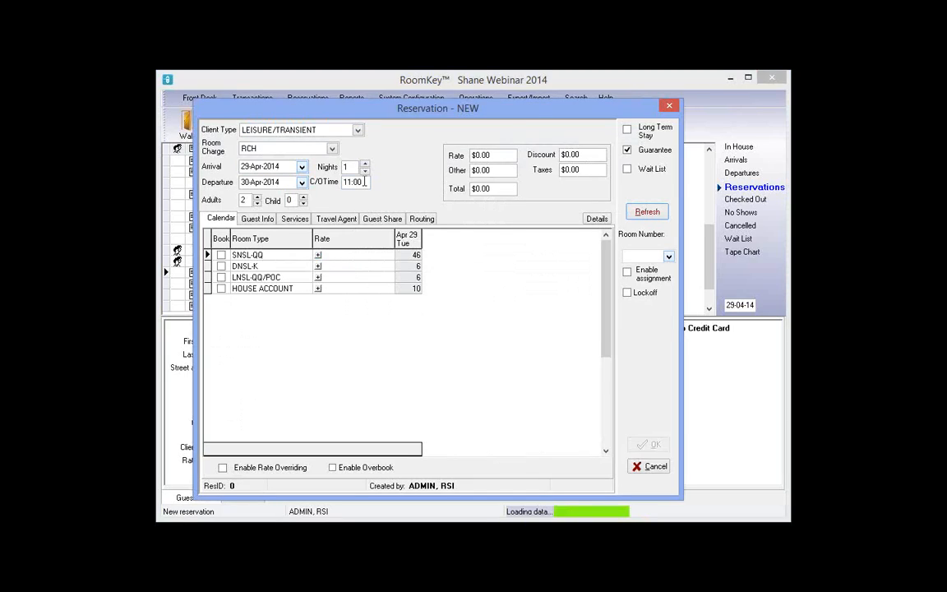
pyautogui.click(296, 130)
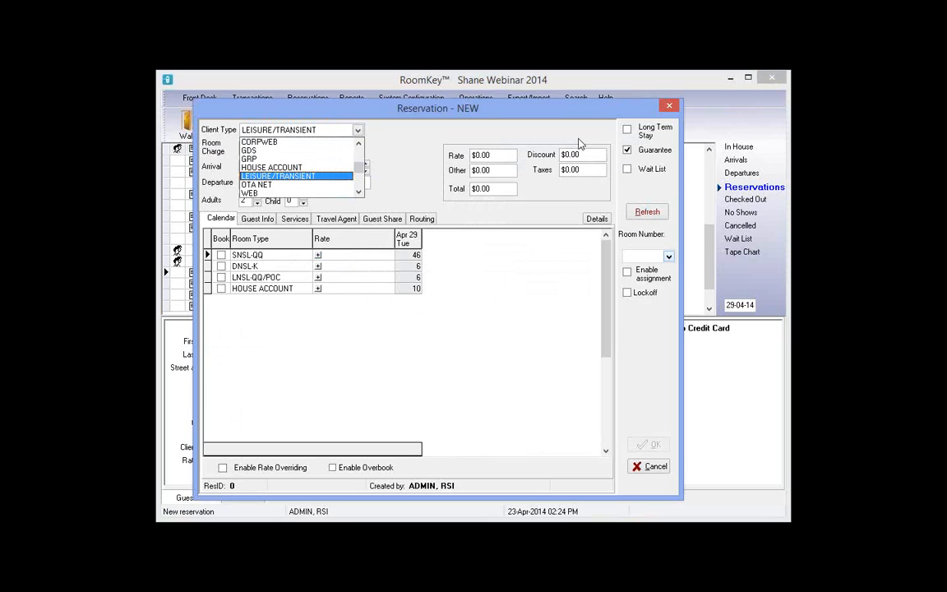
pyautogui.click(249, 158)
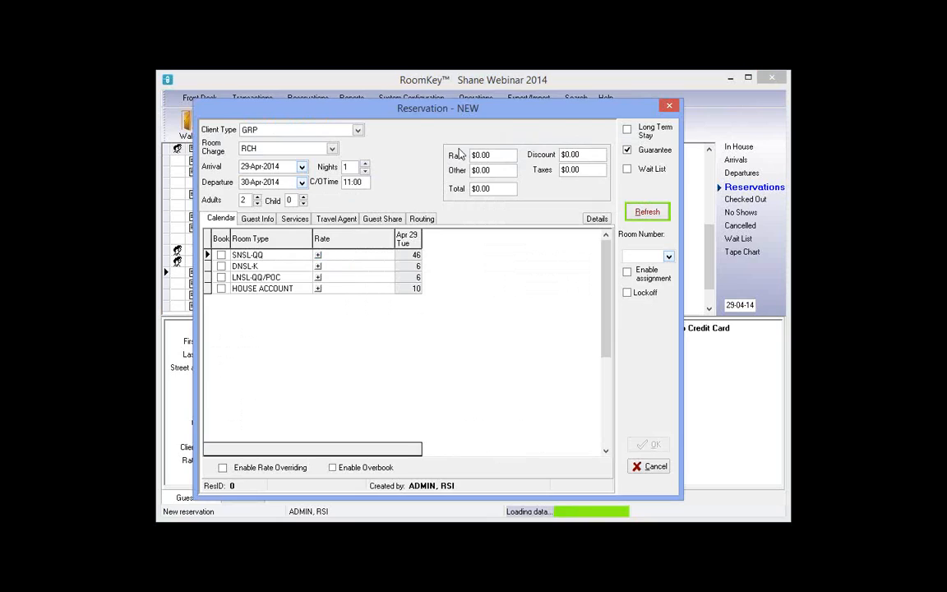
pyautogui.click(506, 149)
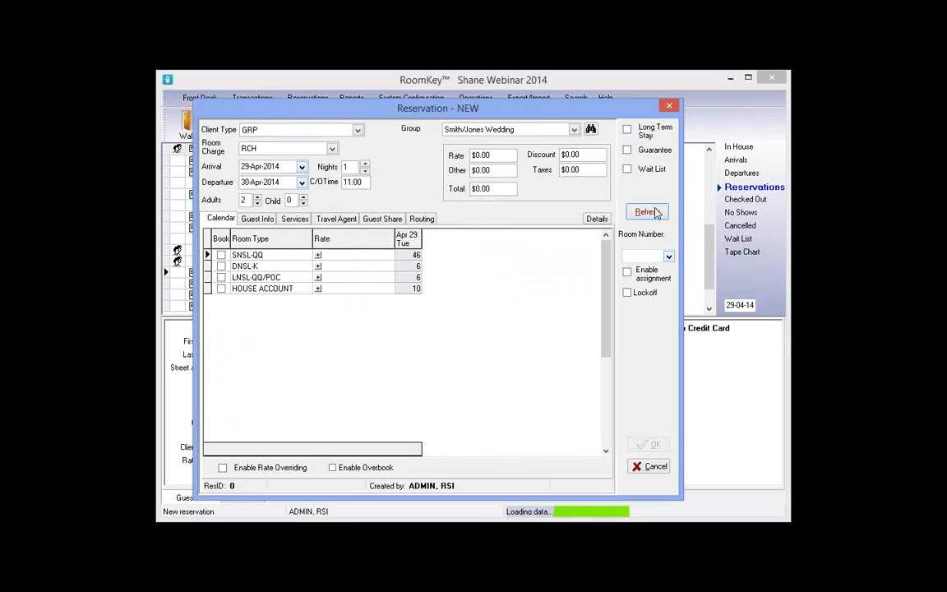
pyautogui.click(649, 212)
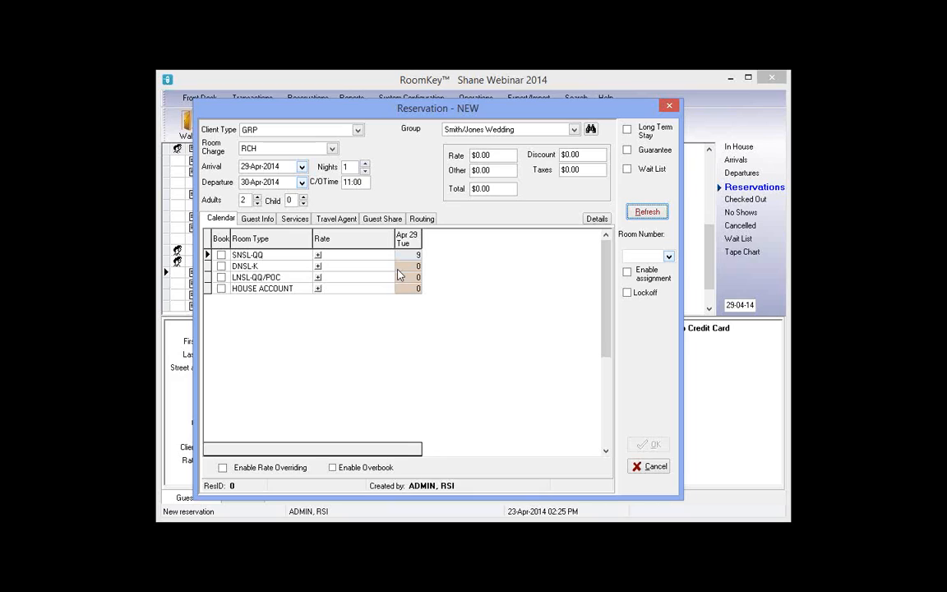
# Review DNSL-K in the detailed inventory calendar starting 29 April 2014
pyautogui.click(308, 269)
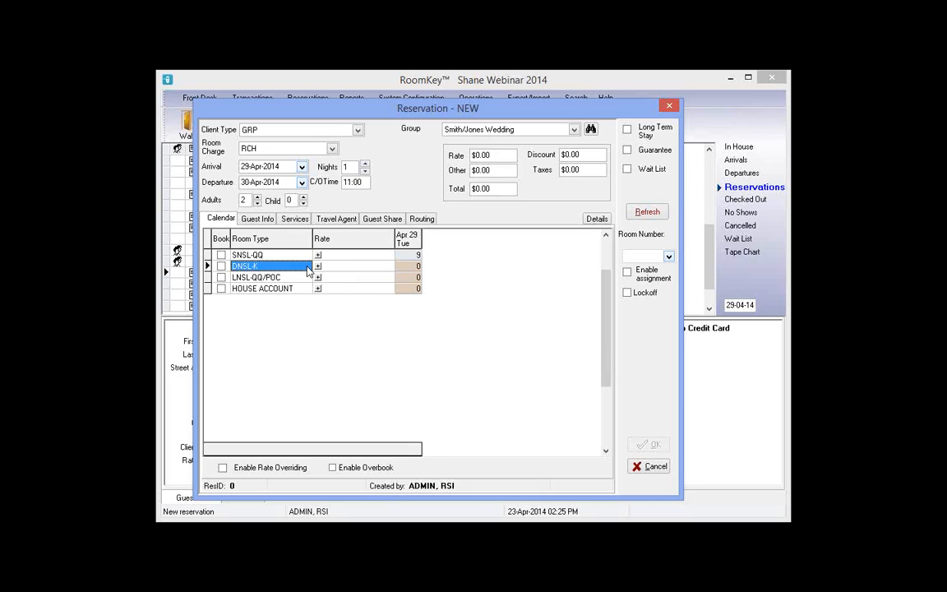
pyautogui.click(419, 266)
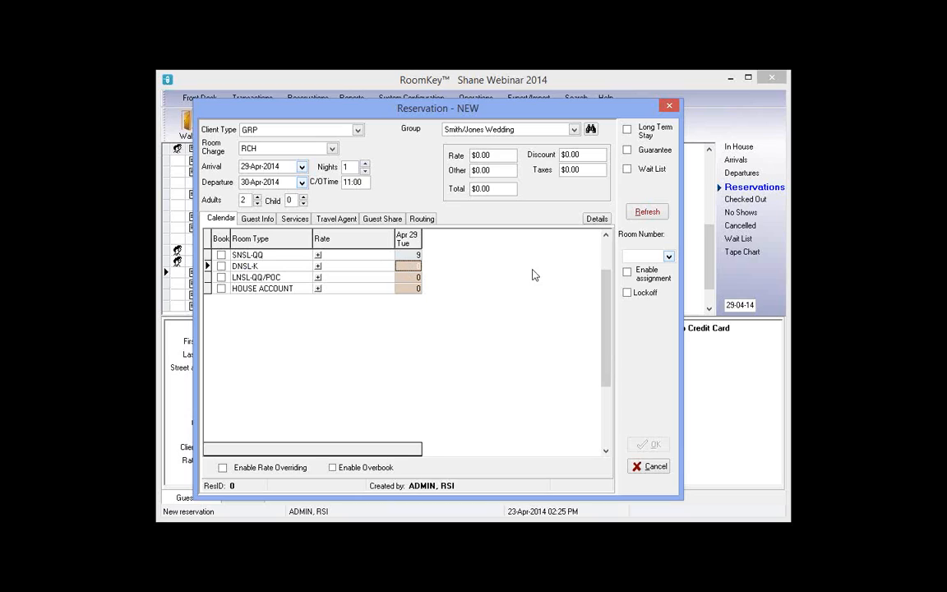
pyautogui.click(598, 222)
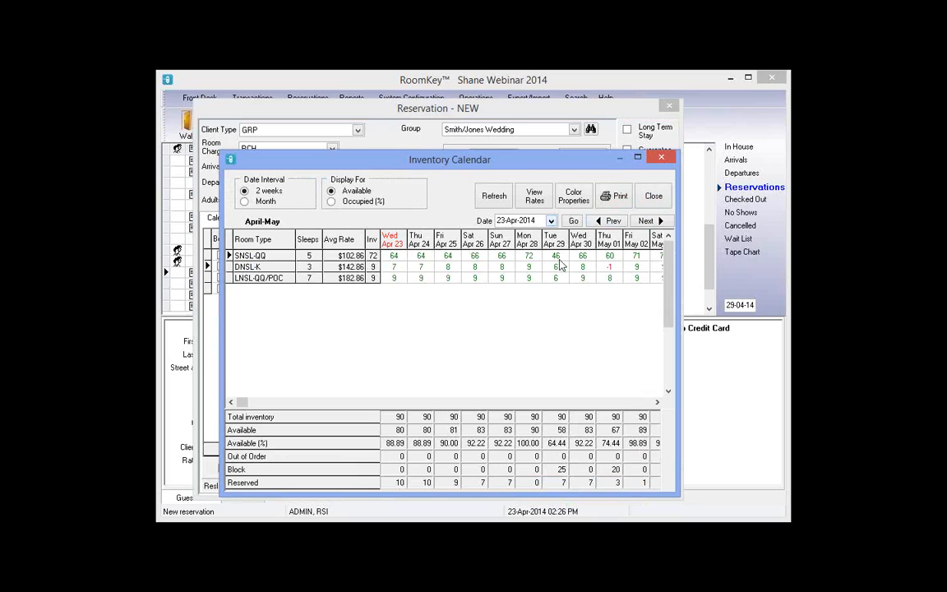
pyautogui.click(551, 221)
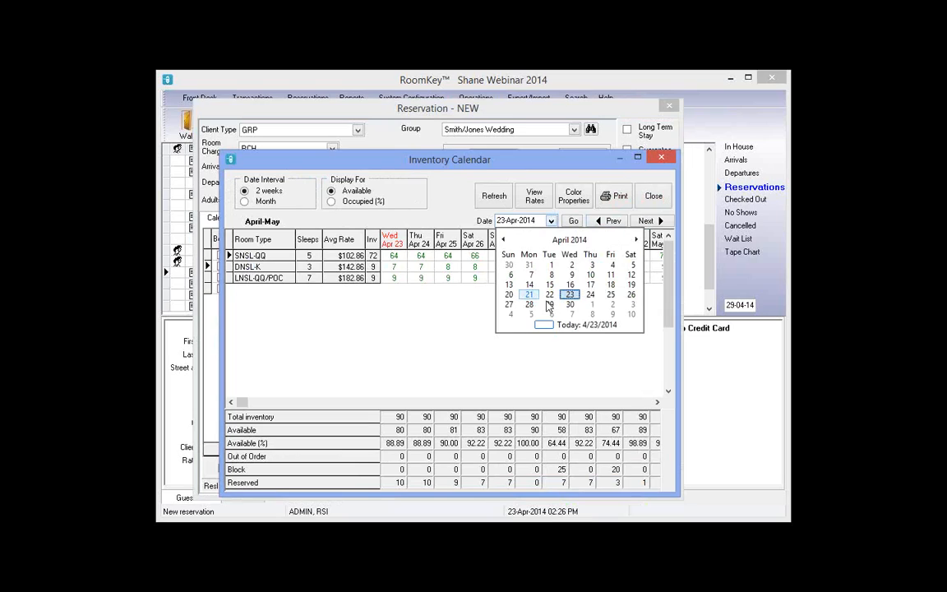
pyautogui.click(549, 305)
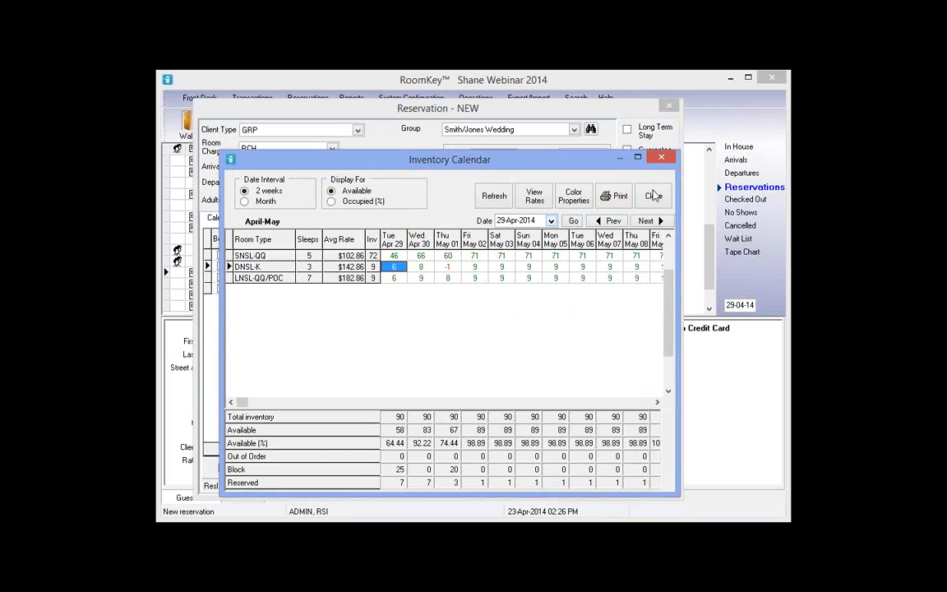
pyautogui.click(653, 196)
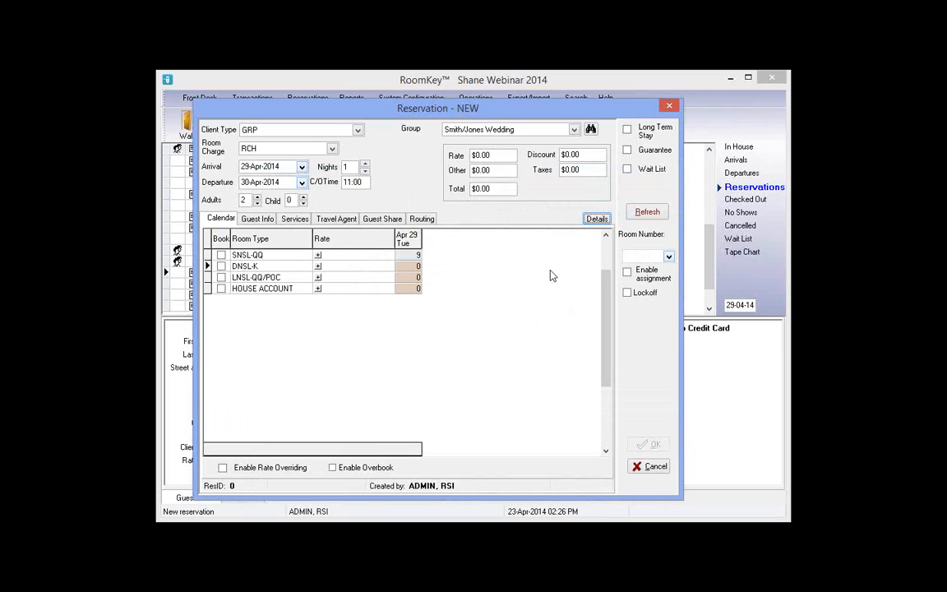
# Open Smith/Jones Wedding from the Group Master list into its Group Wizard
pyautogui.click(592, 130)
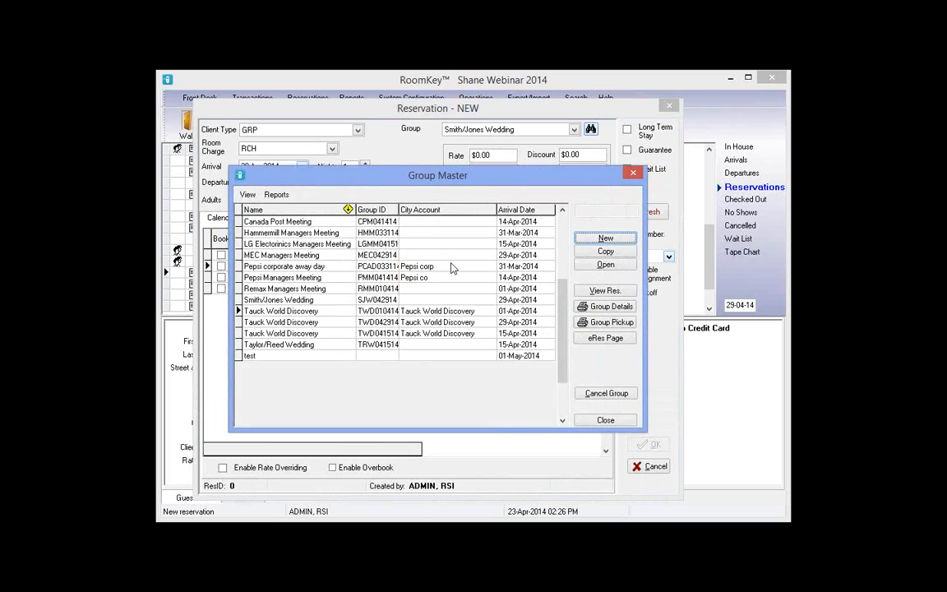
pyautogui.click(319, 301)
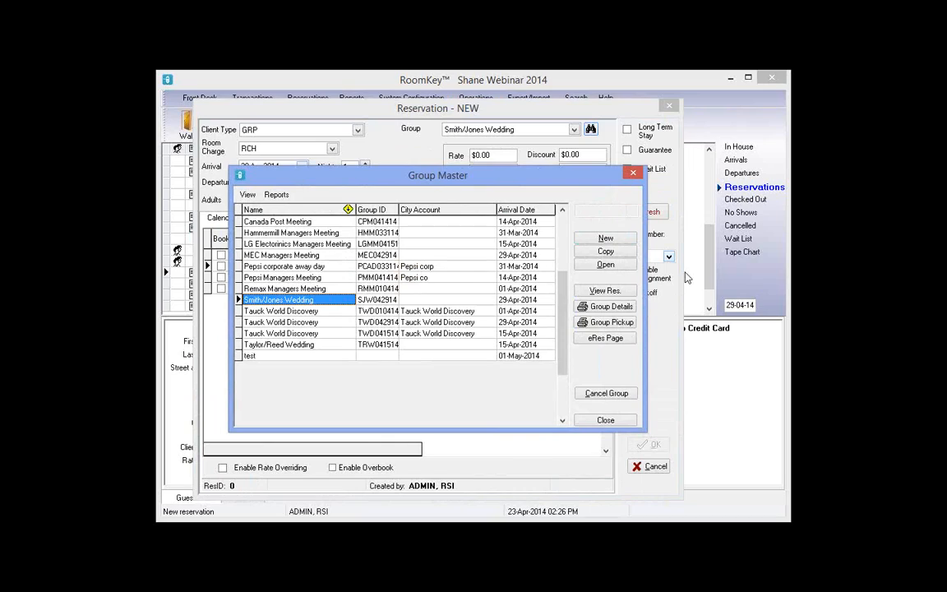
pyautogui.click(621, 268)
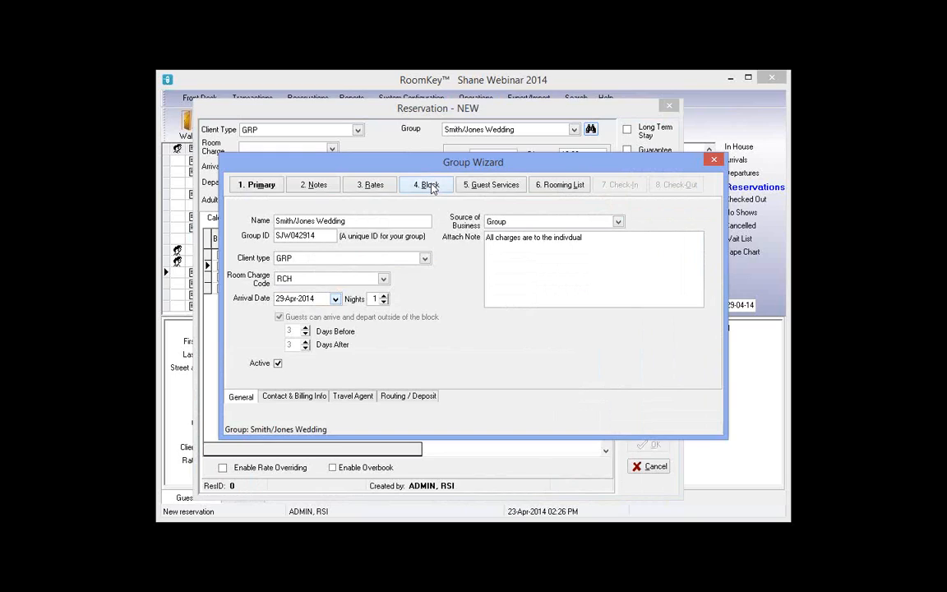
# In Block > Inventory edit mode, set DNSL-K for Tue 29 to 1 and post it
pyautogui.click(431, 185)
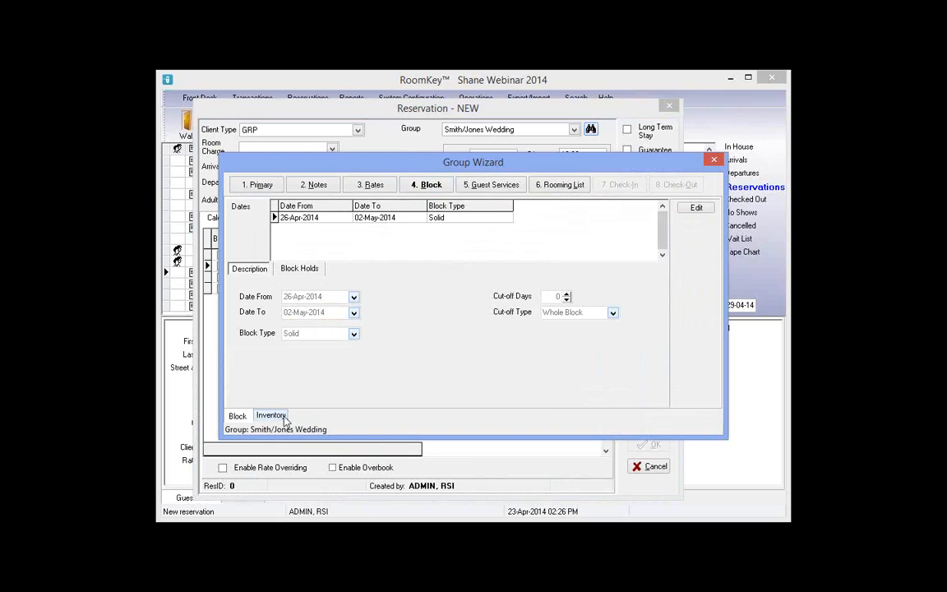
pyautogui.click(272, 415)
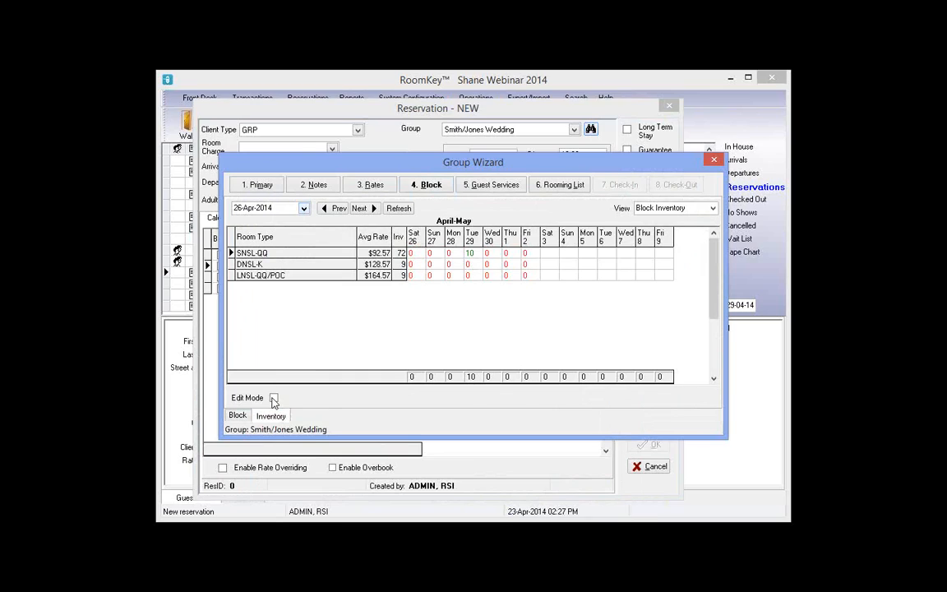
pyautogui.click(274, 398)
pyautogui.click(470, 264)
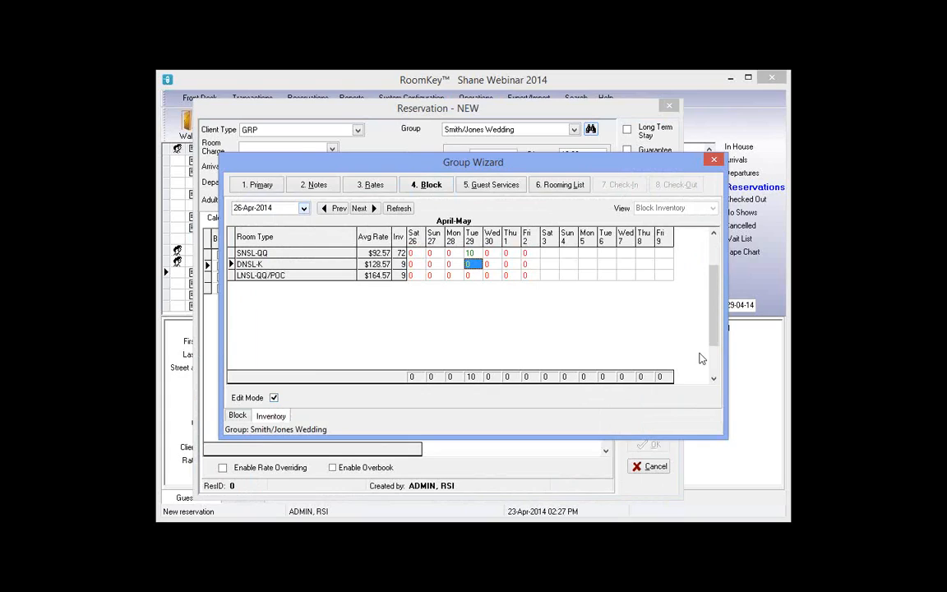
pyautogui.write('1')
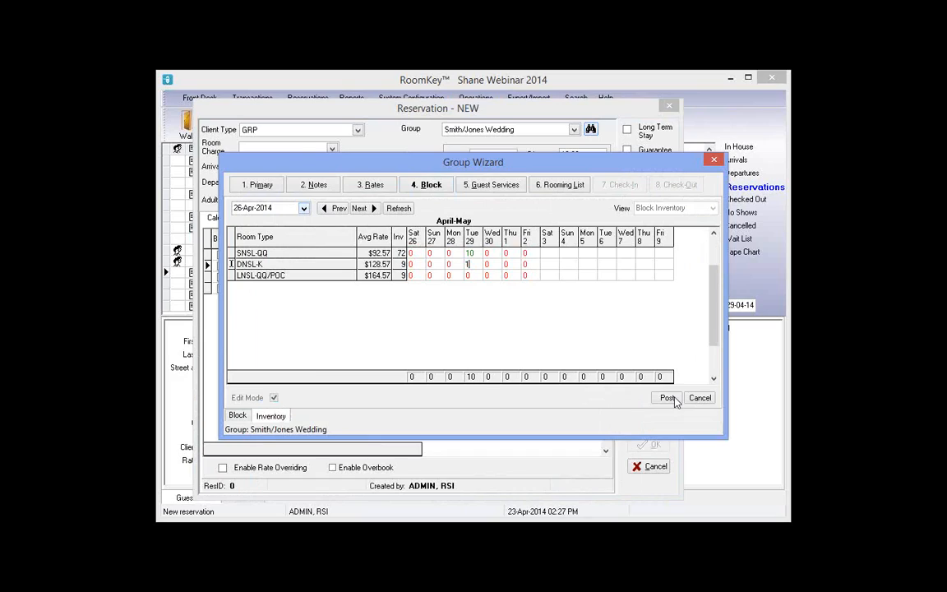
pyautogui.click(669, 399)
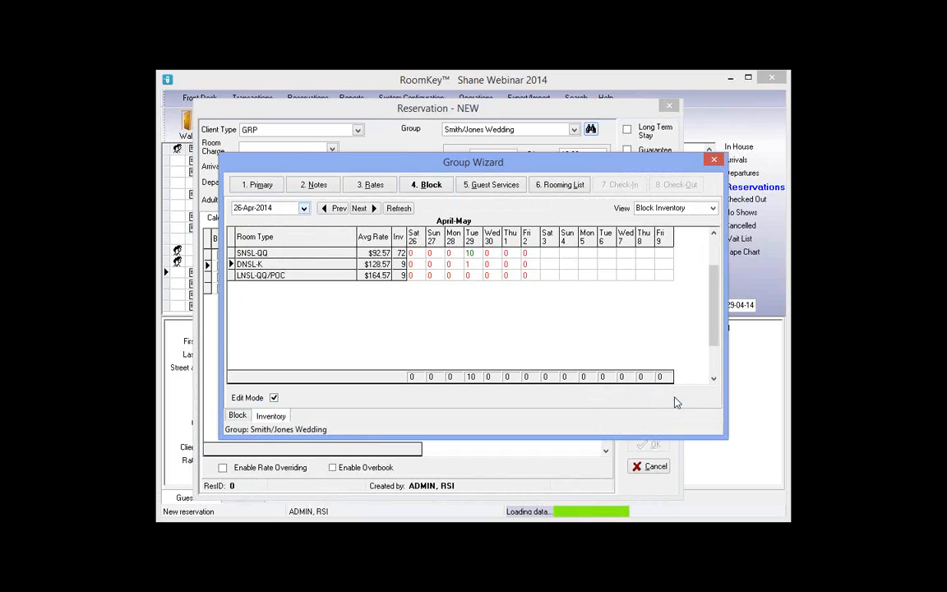
# Keep SNSL-QQ at 10 for Tue 29, then close the Group Wizard and Group Master
pyautogui.click(469, 264)
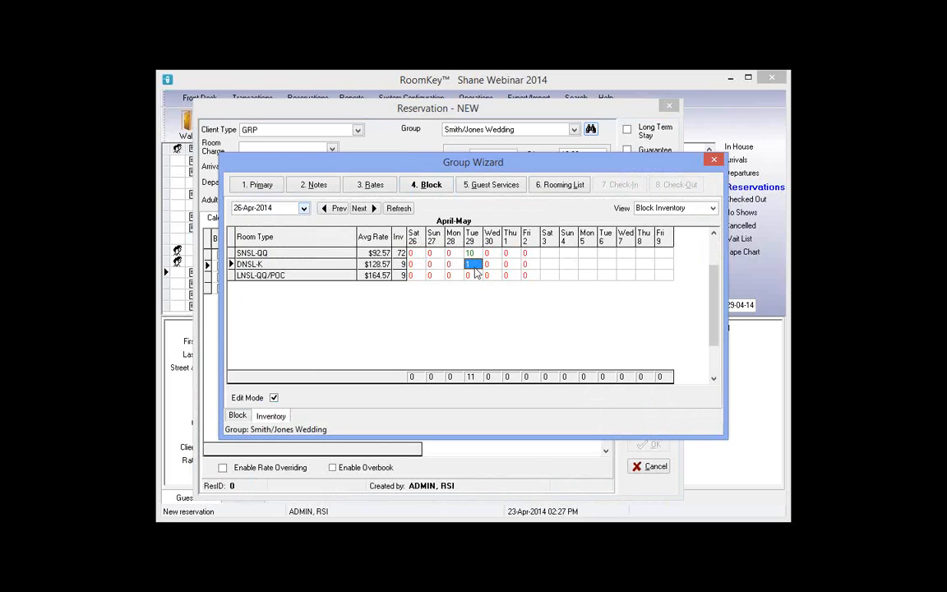
pyautogui.click(472, 253)
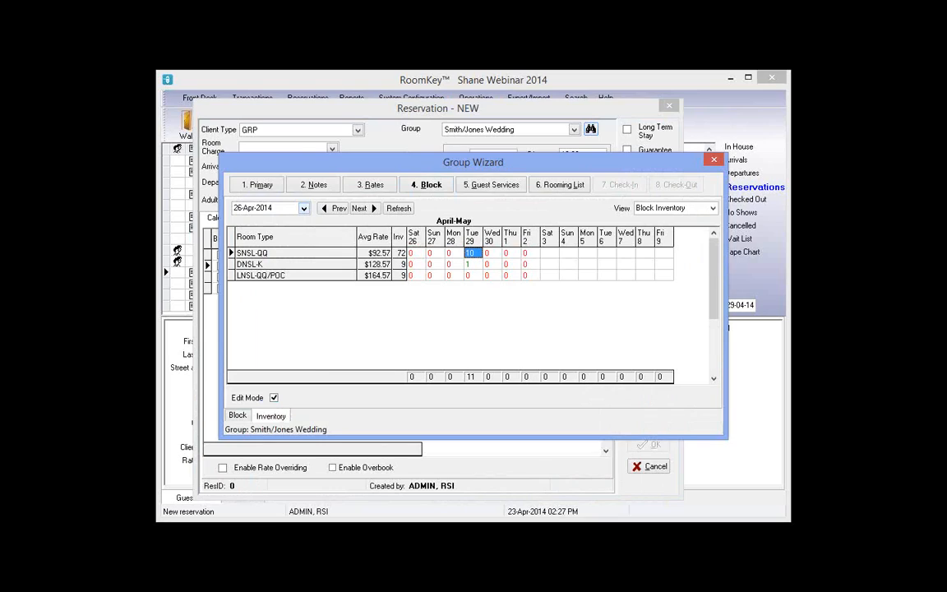
pyautogui.write('9')
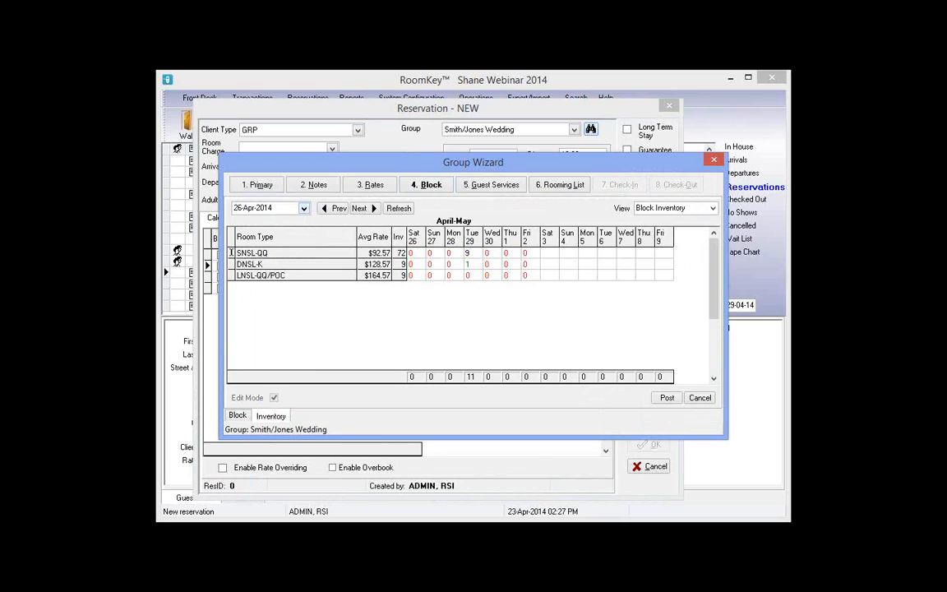
pyautogui.write('0')
pyautogui.press('Return')
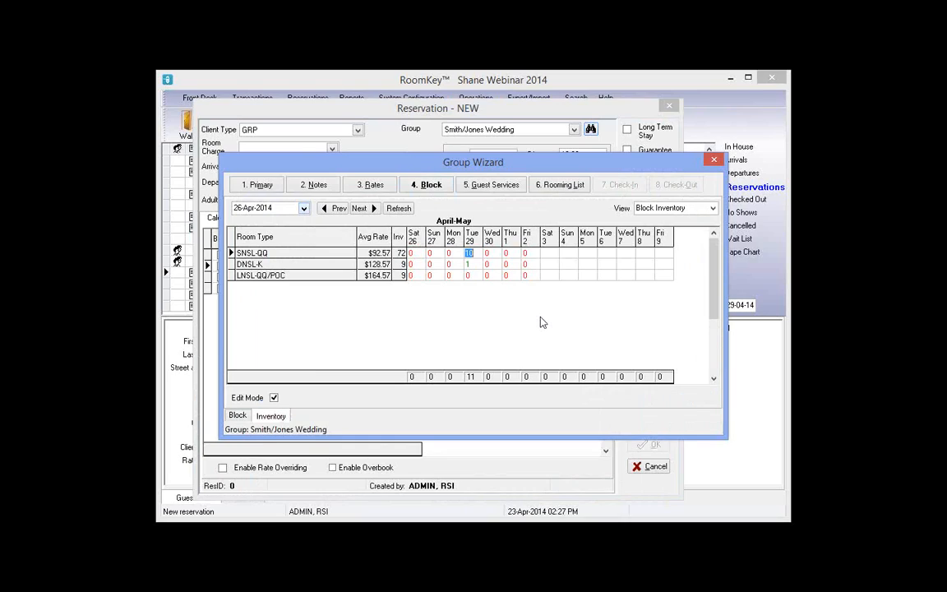
pyautogui.click(472, 265)
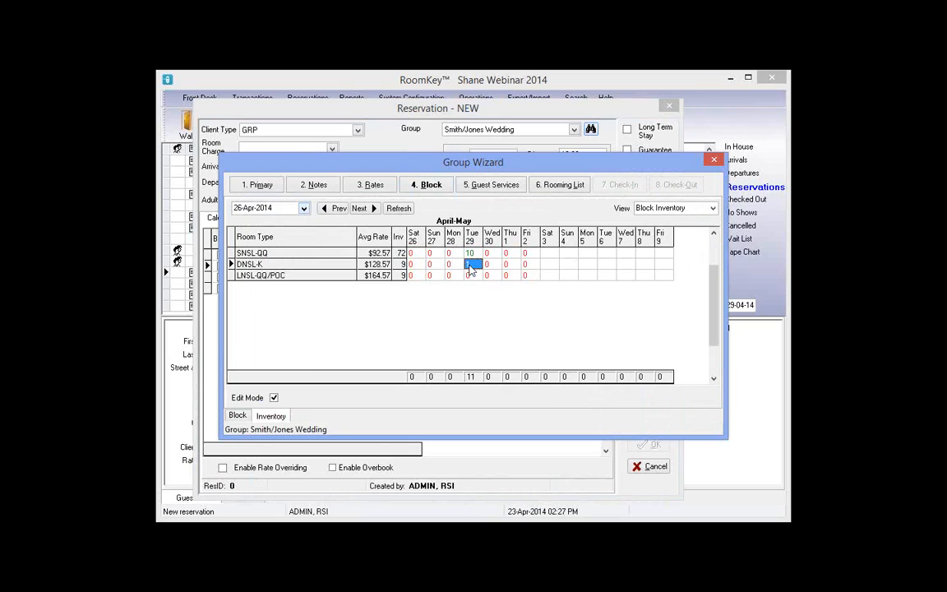
pyautogui.click(715, 160)
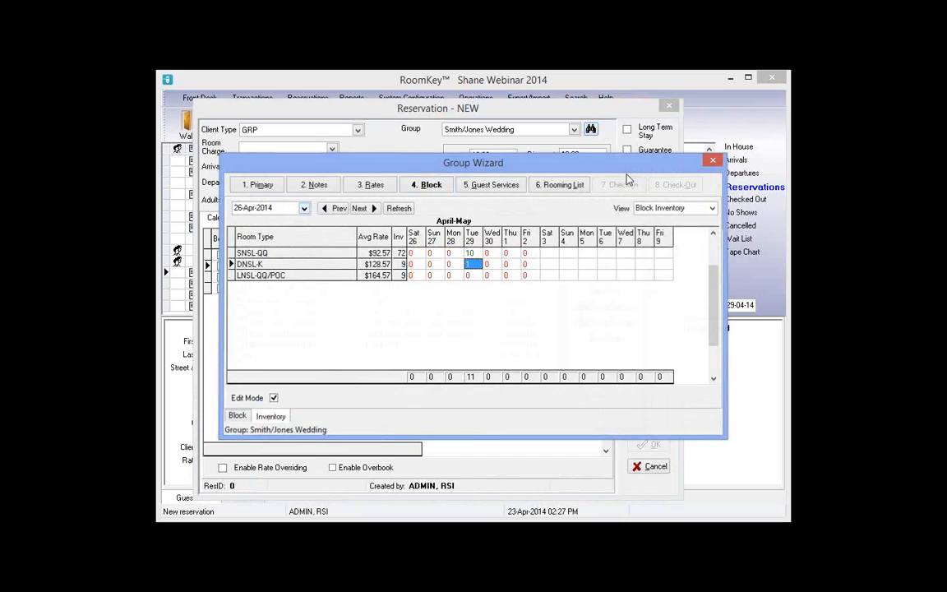
pyautogui.click(637, 171)
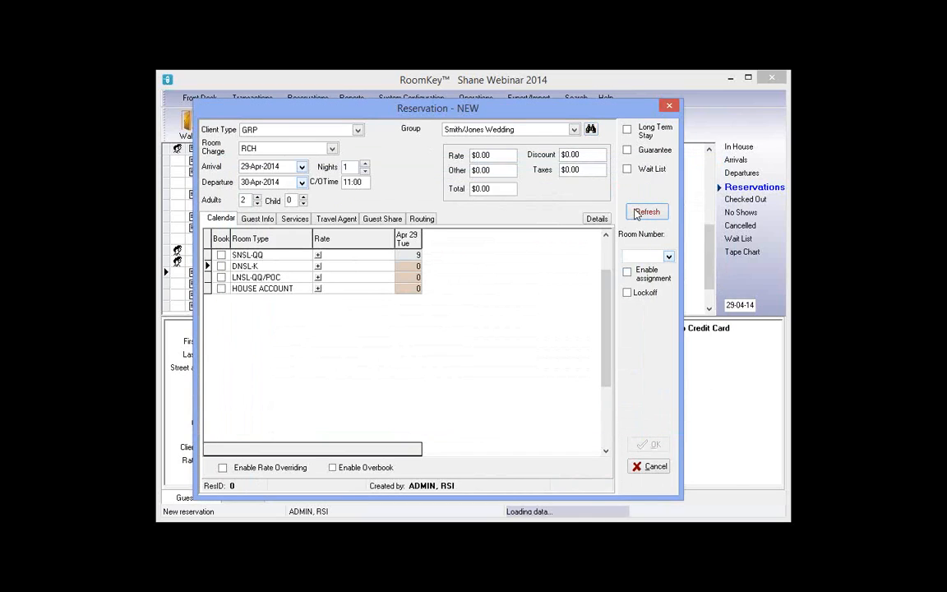
# Reload availability, set one DNSL-K room for Apr 29, and inspect its rate details
pyautogui.click(636, 214)
pyautogui.click(416, 266)
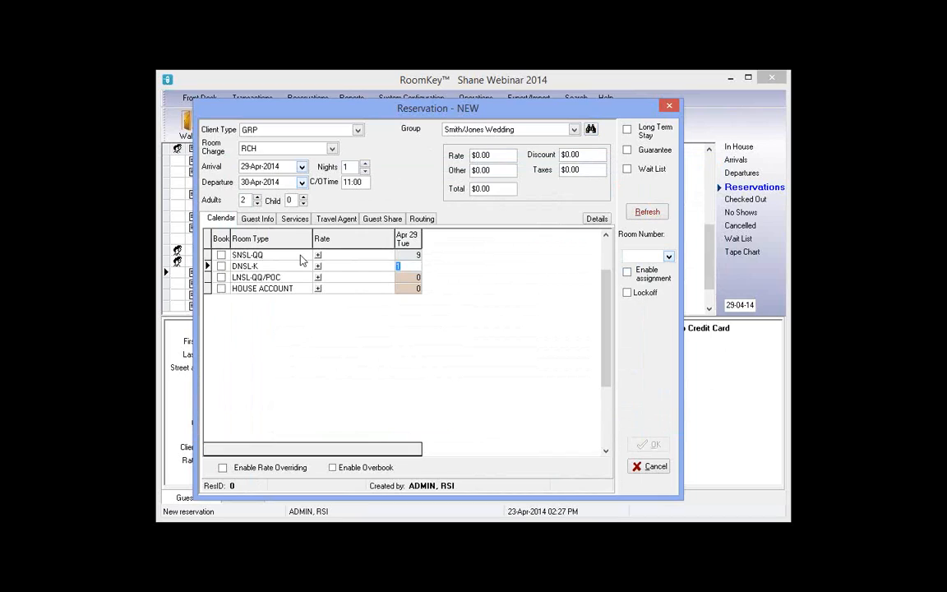
pyautogui.press('Return')
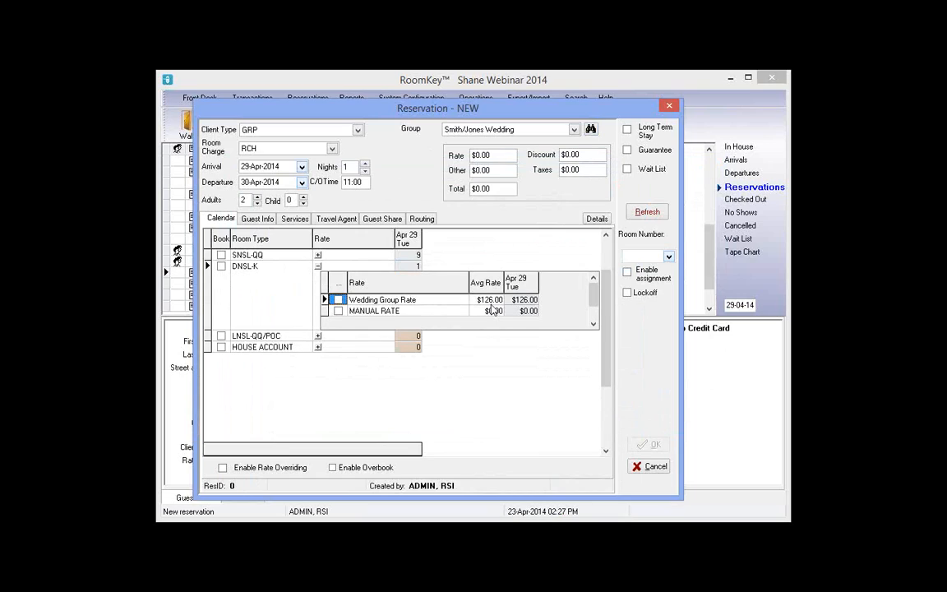
pyautogui.click(489, 299)
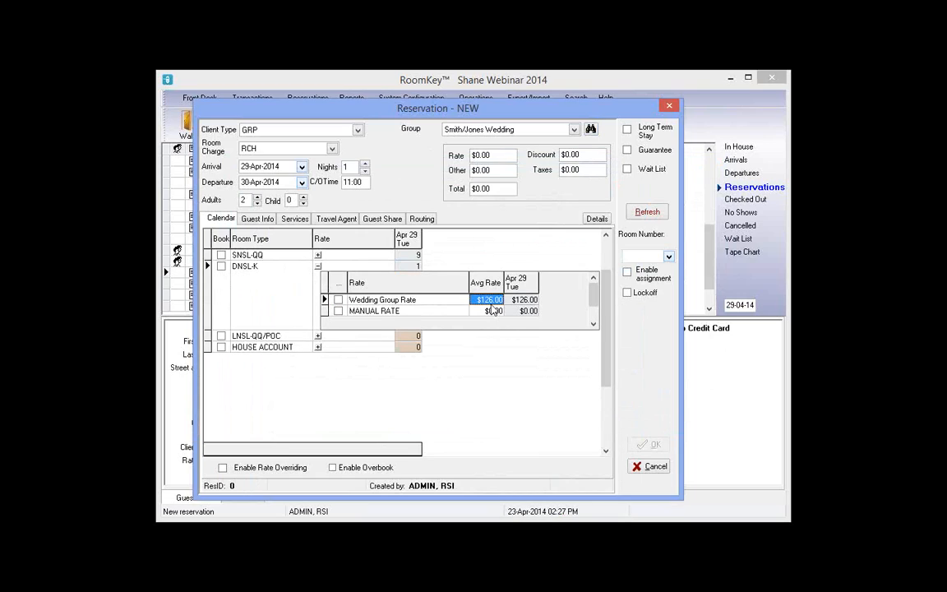
pyautogui.click(319, 256)
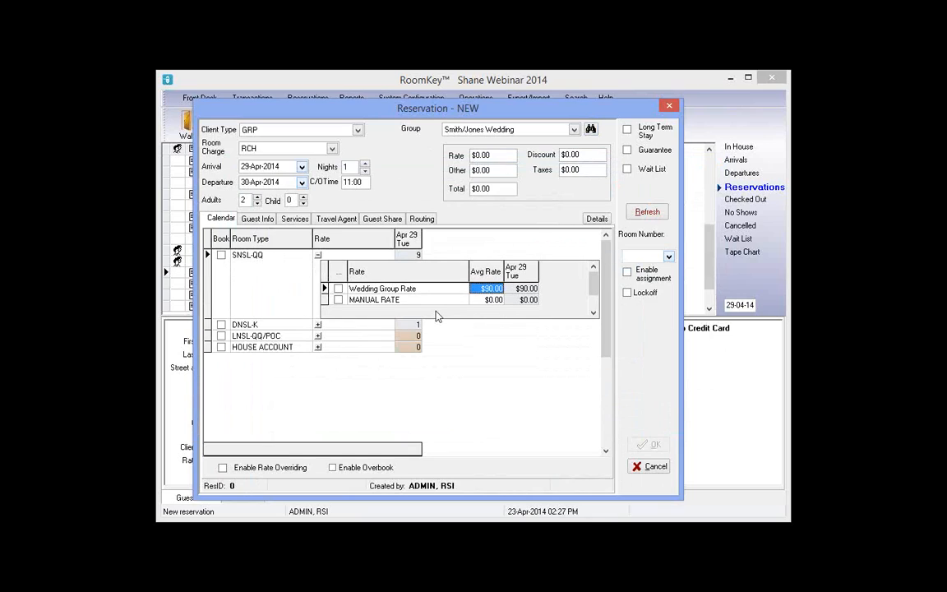
pyautogui.click(319, 325)
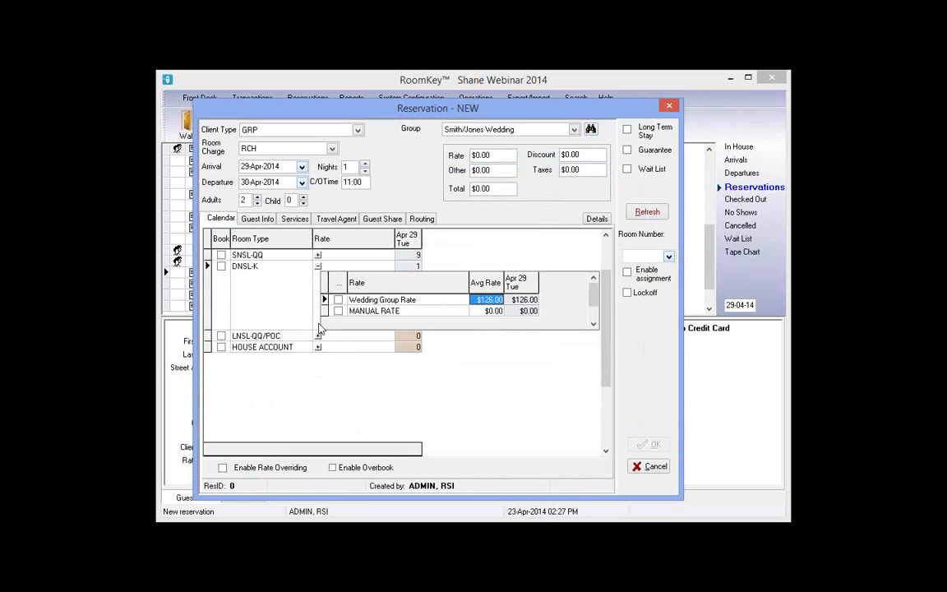
pyautogui.click(495, 300)
pyautogui.click(318, 255)
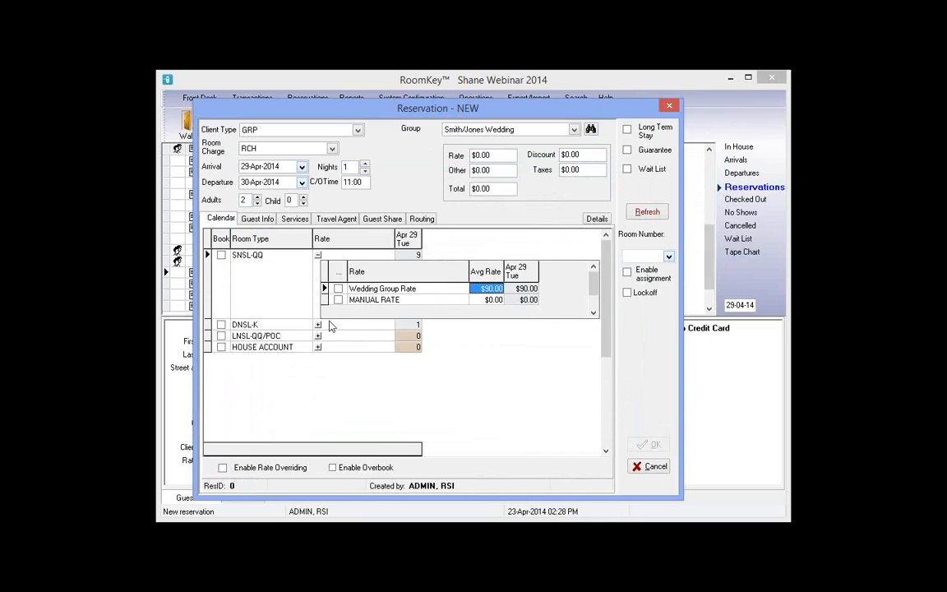
pyautogui.click(327, 325)
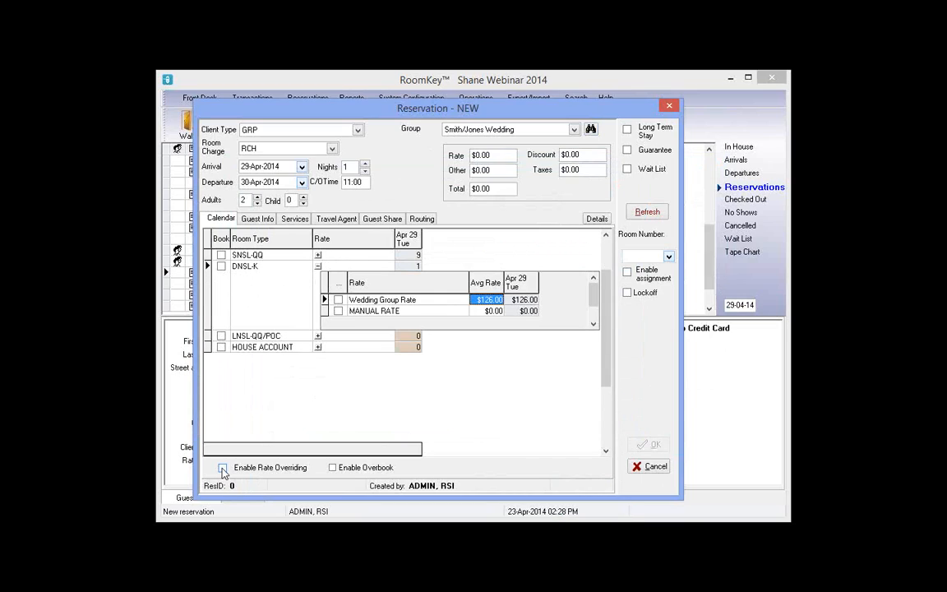
# Allow rate override and set the DNSL-K MANUAL RATE average rate to $90.00
pyautogui.click(222, 468)
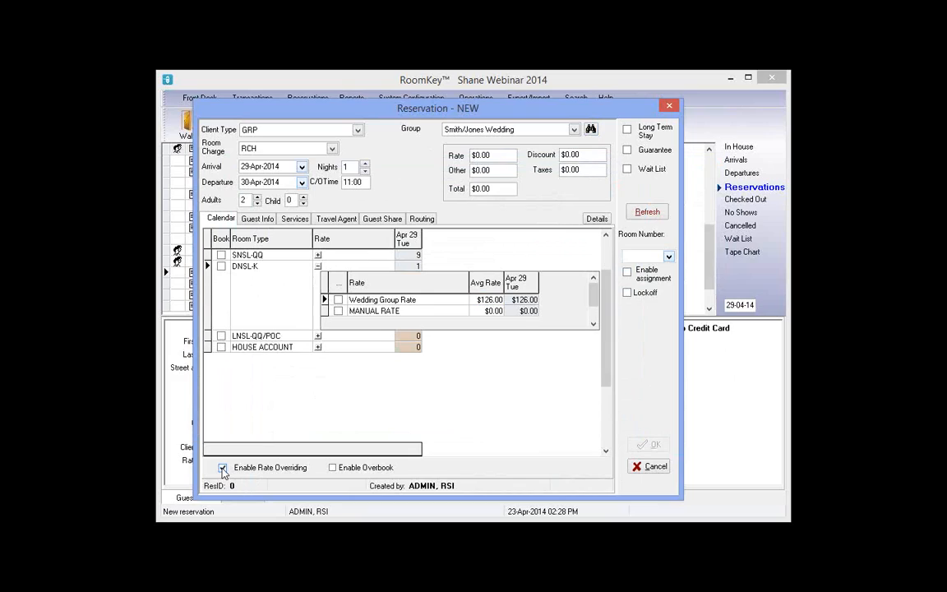
pyautogui.click(492, 299)
pyautogui.write('90')
pyautogui.press('Tab')
pyautogui.click(492, 311)
pyautogui.write('90')
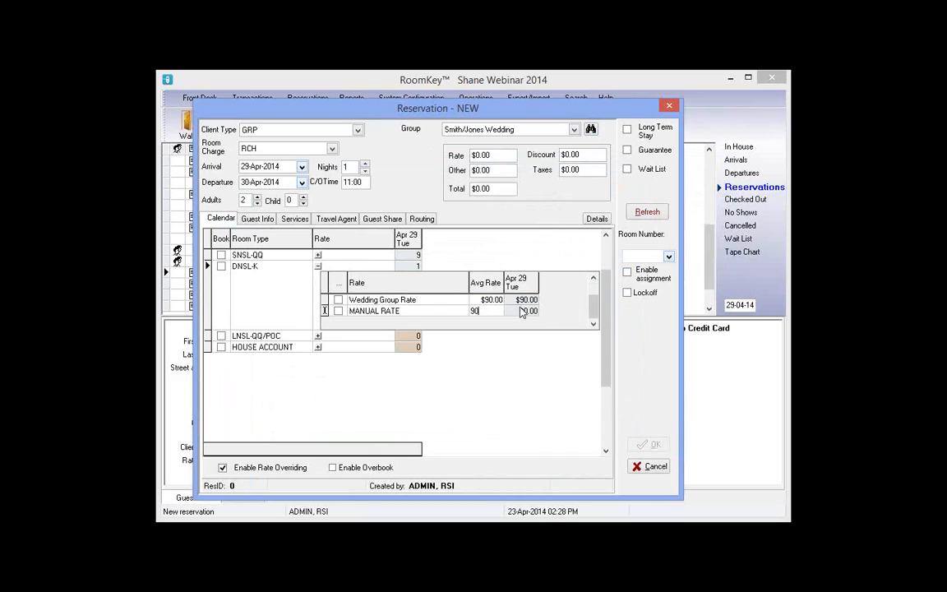
pyautogui.click(521, 312)
# Override the Wedding Group Rate average to $126.00 and book one DNSL-K room at it
pyautogui.click(491, 300)
pyautogui.write('126')
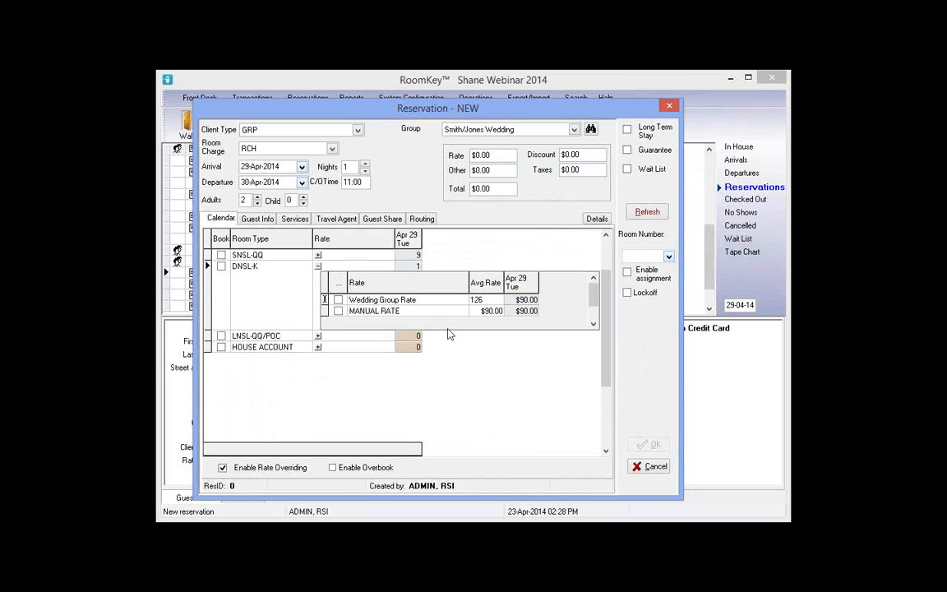
pyautogui.click(338, 299)
pyautogui.click(219, 266)
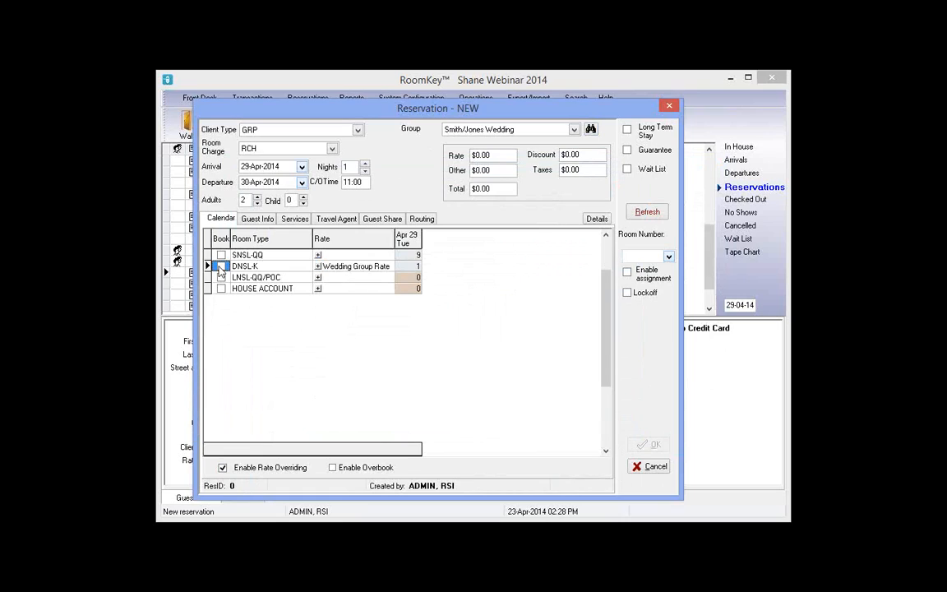
pyautogui.click(220, 267)
# On Guest Info, enter the guest's first name, last name and telephone number
pyautogui.click(258, 220)
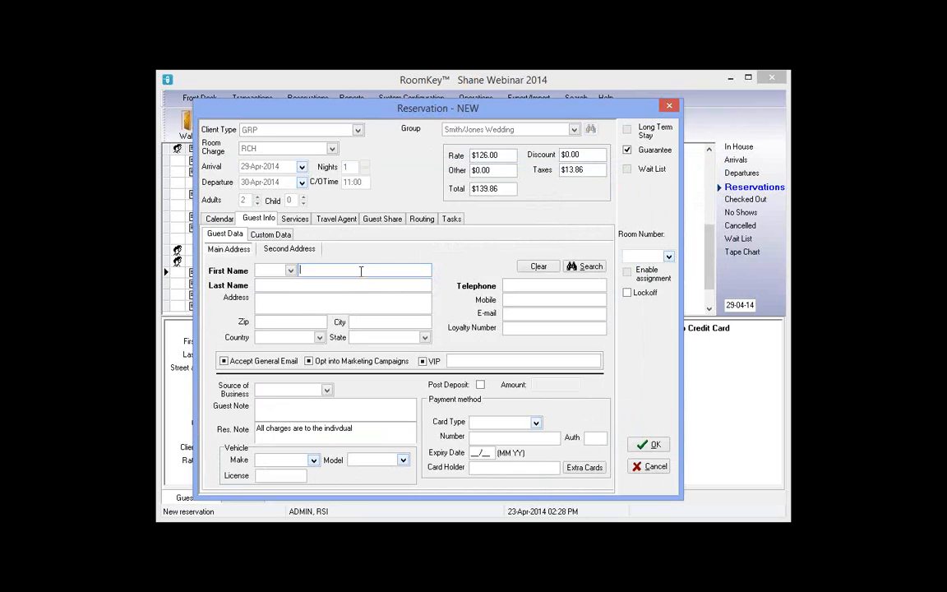
pyautogui.press('Tab')
pyautogui.click(570, 283)
pyautogui.write('654')
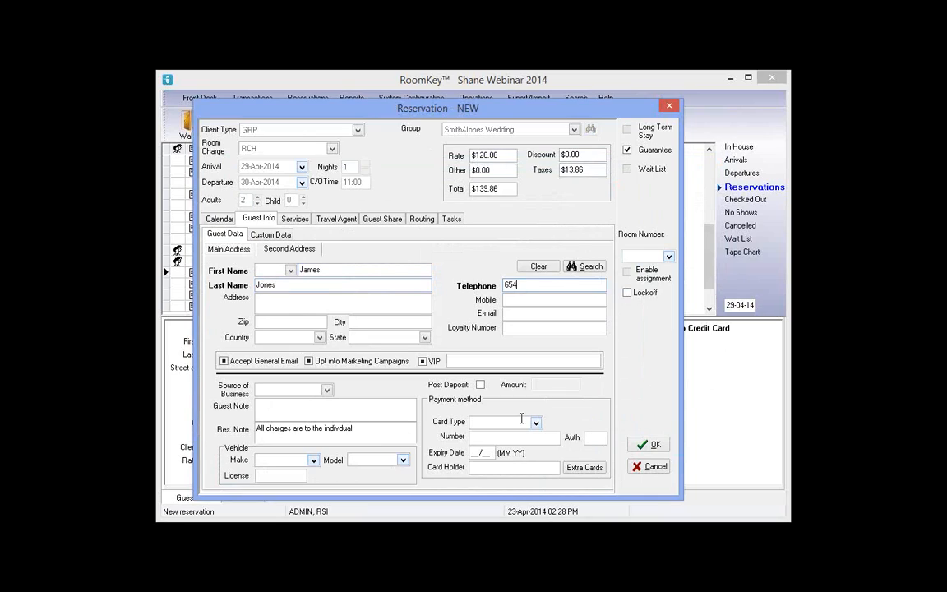
# Guarantee with a VISA card number, expiry and cardholder name, then save the reservation
pyautogui.click(523, 421)
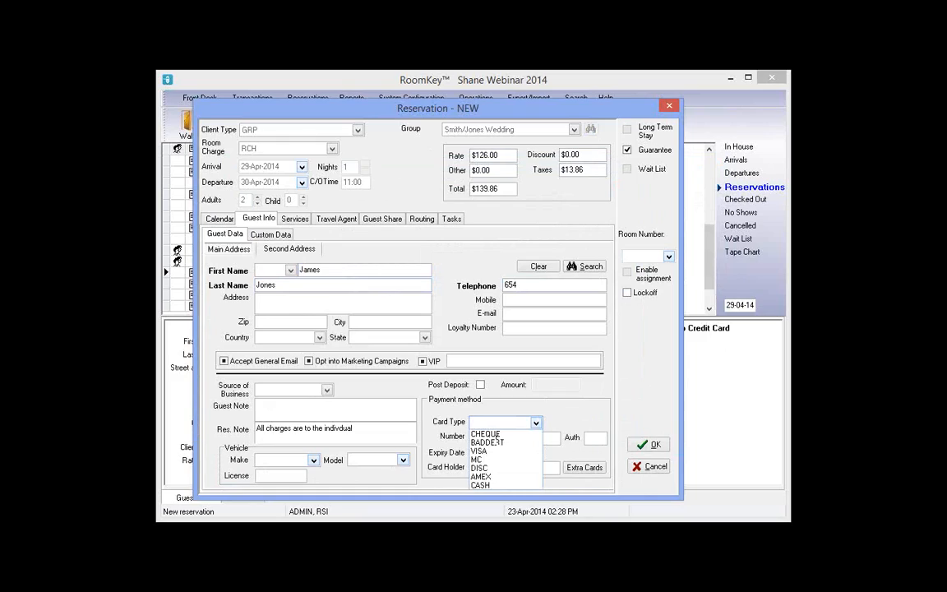
pyautogui.click(479, 450)
pyautogui.click(474, 437)
pyautogui.write('42222')
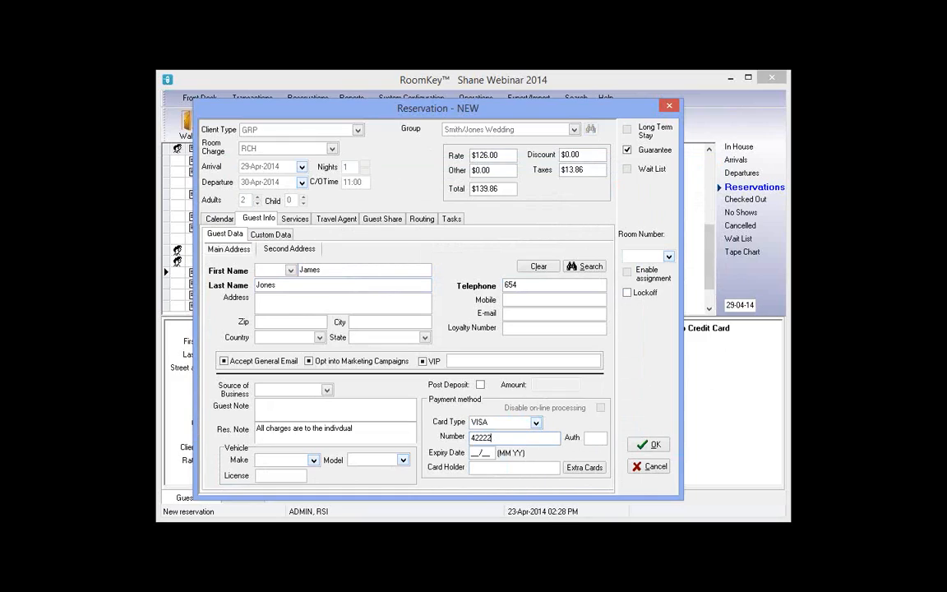
pyautogui.write('22222222')
pyautogui.press('Tab')
pyautogui.write('0115')
pyautogui.press('Tab')
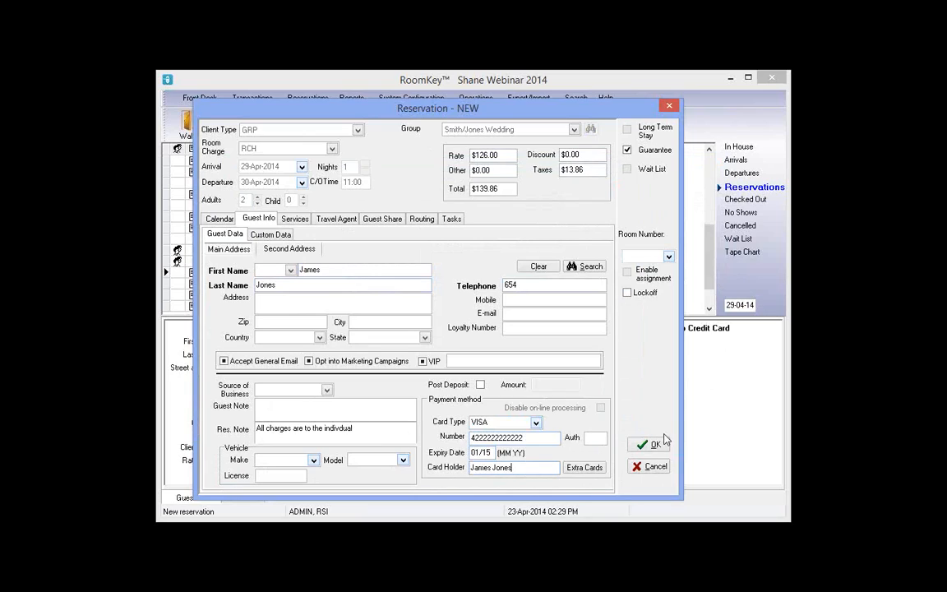
pyautogui.click(657, 446)
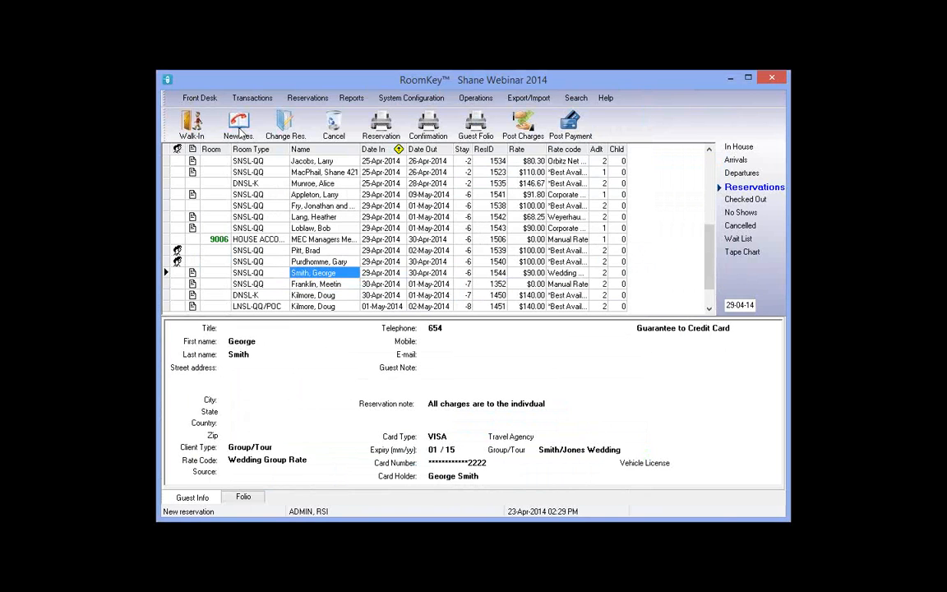
# Start a GRP reservation for Smith/Jones Wedding, 28–30 Apr 2014 (2 nights), and refresh availability
pyautogui.click(240, 130)
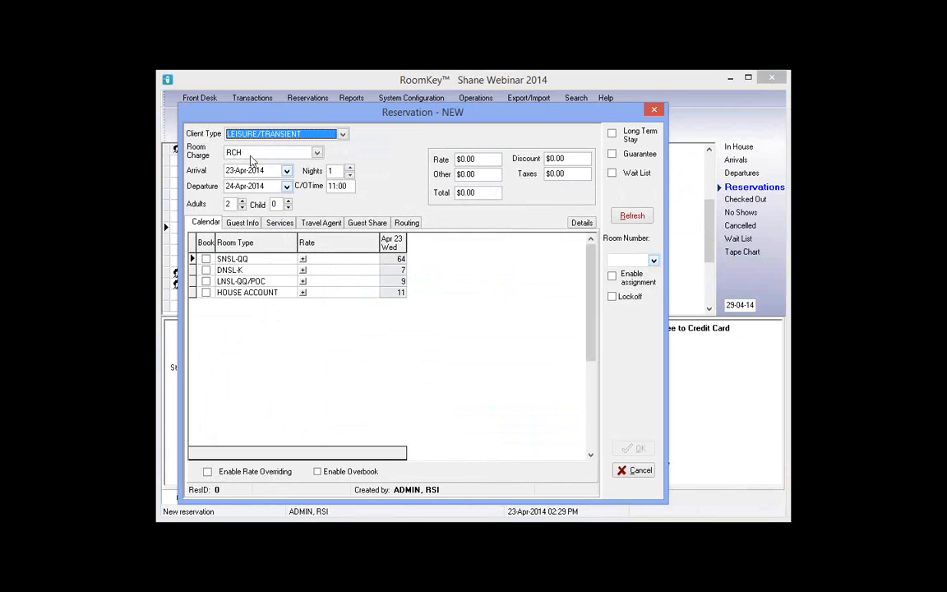
pyautogui.click(342, 134)
pyautogui.click(288, 163)
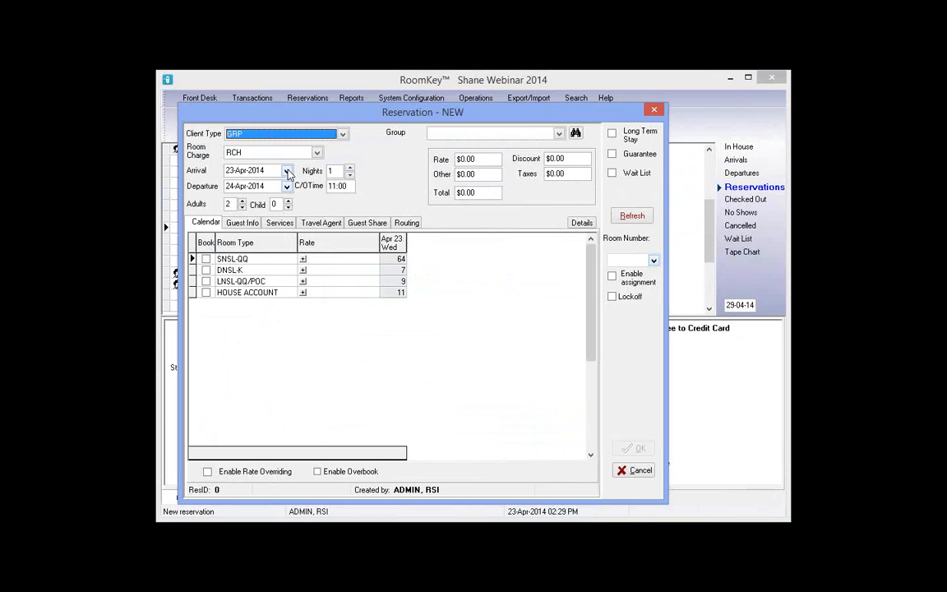
pyautogui.click(287, 171)
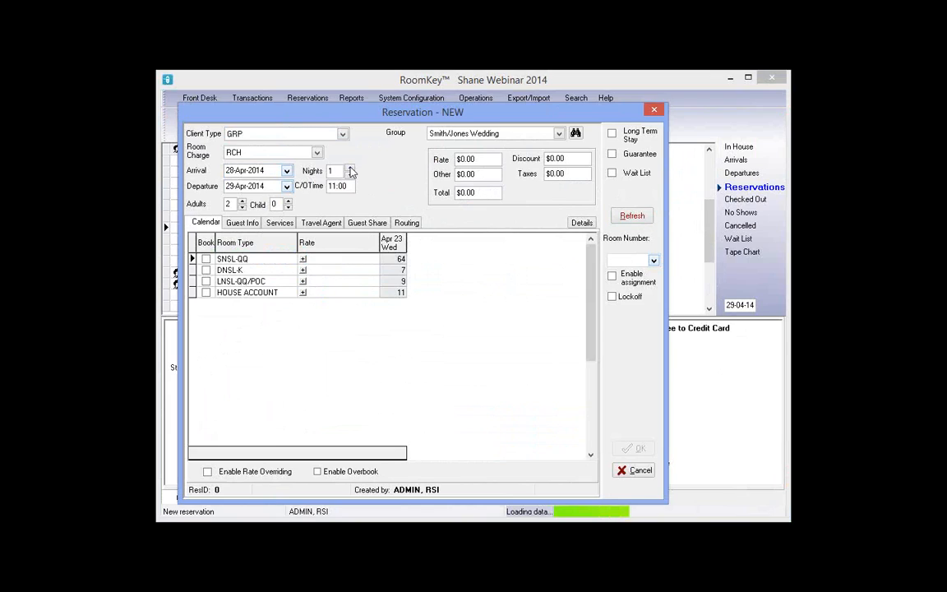
pyautogui.click(350, 168)
pyautogui.click(632, 216)
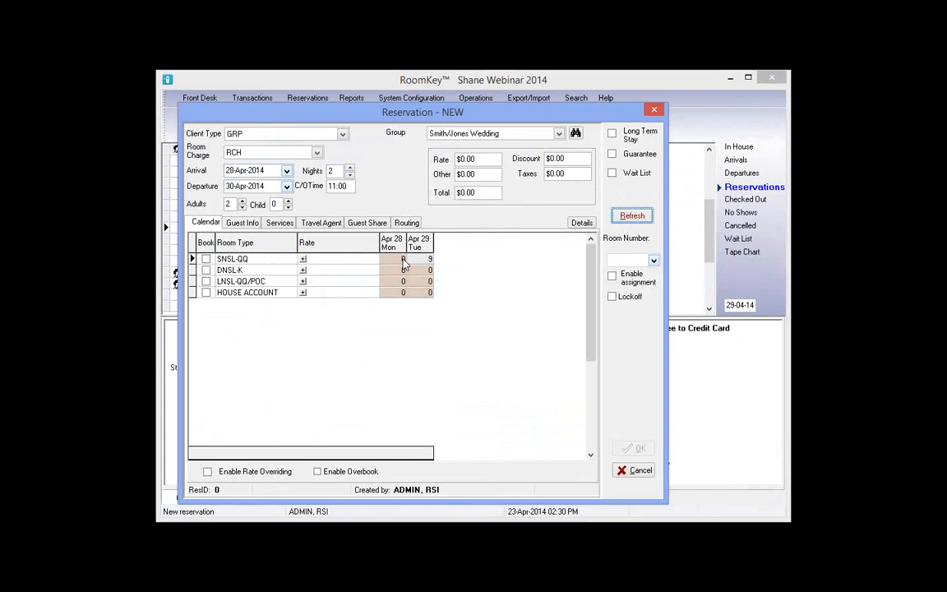
# Check SNSL-QQ availability for Apr 28 in the inventory calendar
pyautogui.click(581, 224)
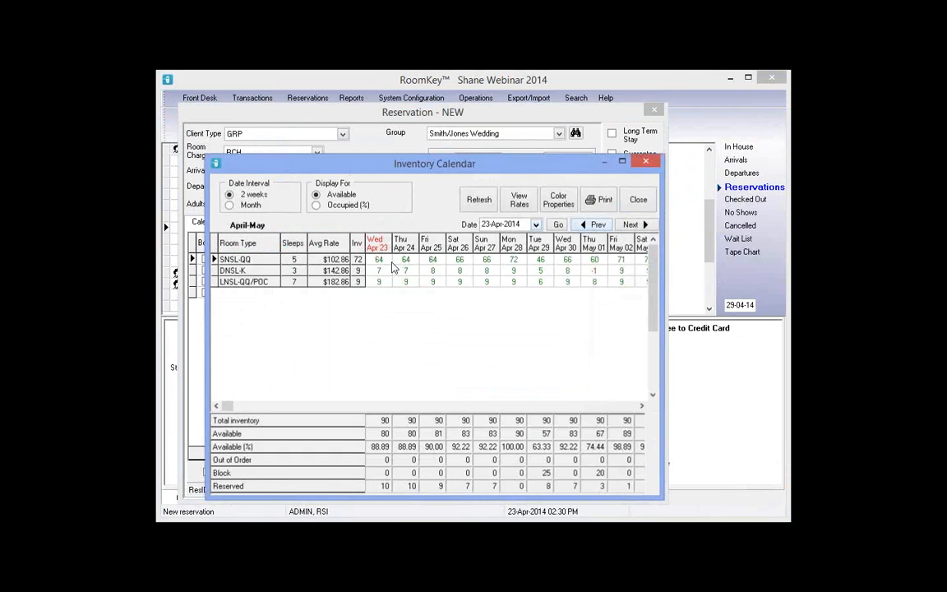
pyautogui.click(514, 261)
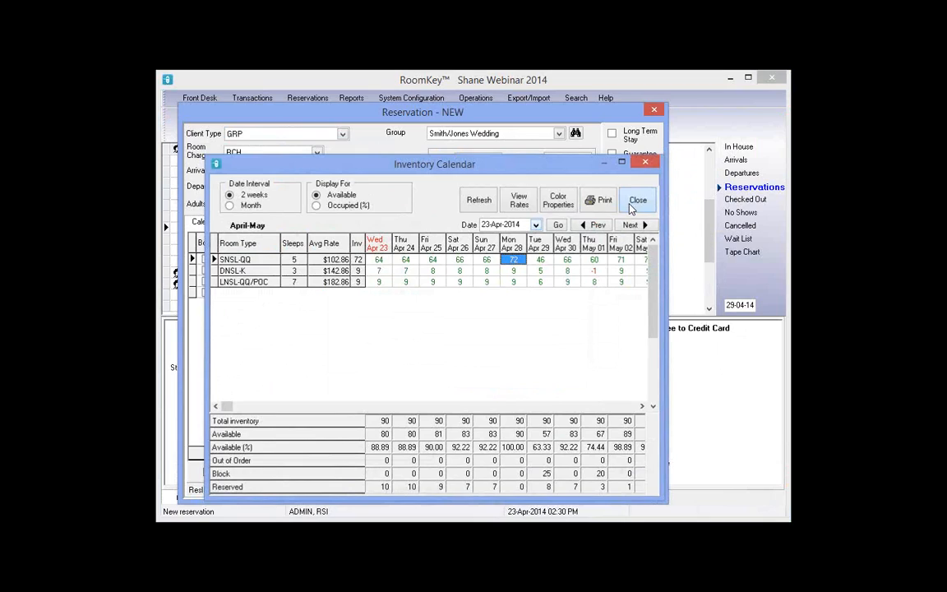
pyautogui.click(636, 203)
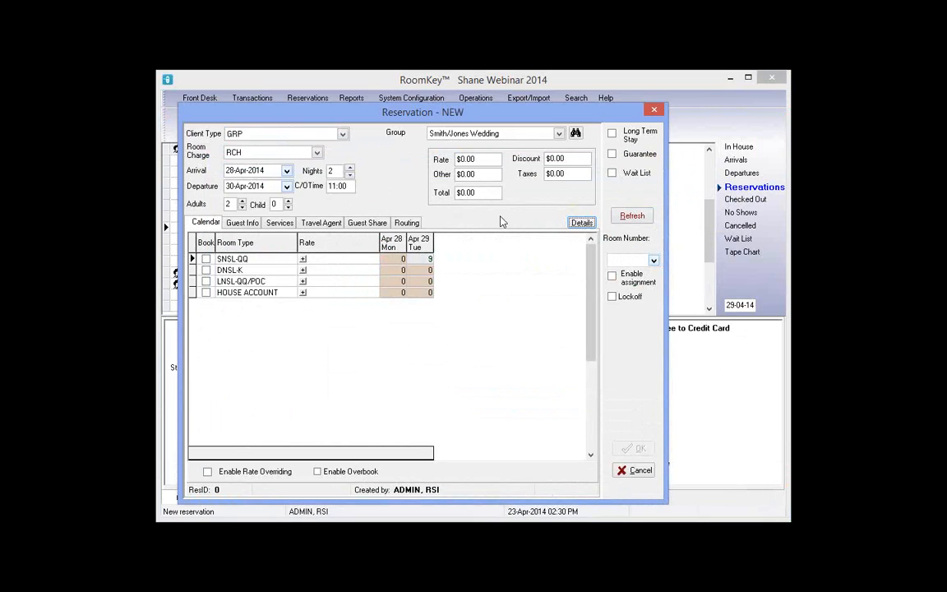
# Look up the Smith/Jones Wedding group (SJW042914, arriving 29-Apr-2014) in Group Master
pyautogui.click(576, 133)
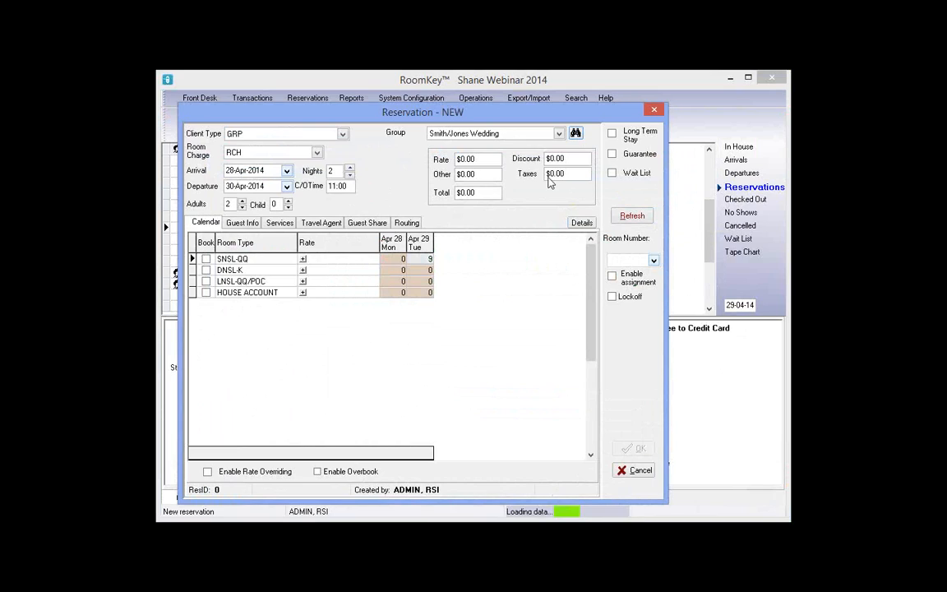
pyautogui.click(262, 304)
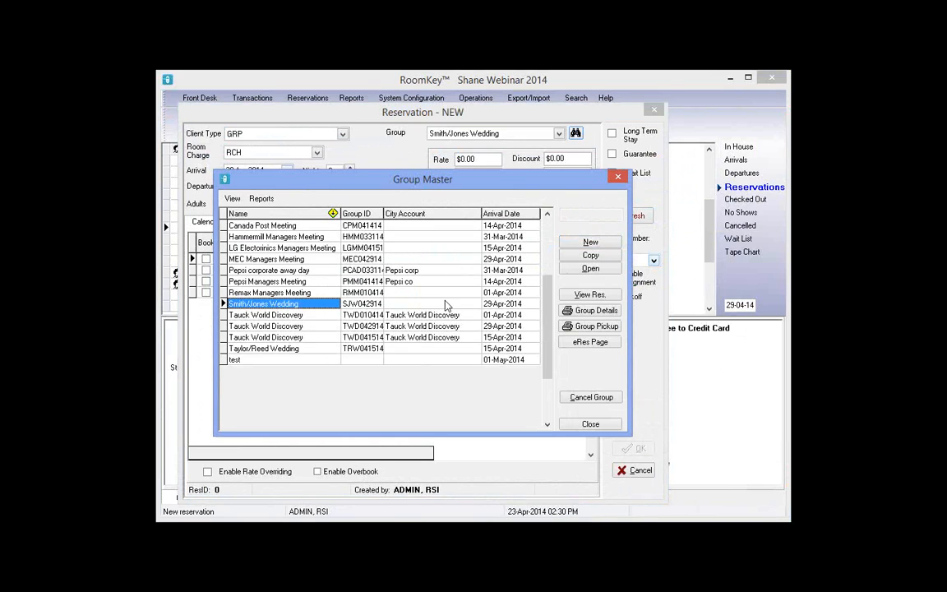
pyautogui.click(618, 178)
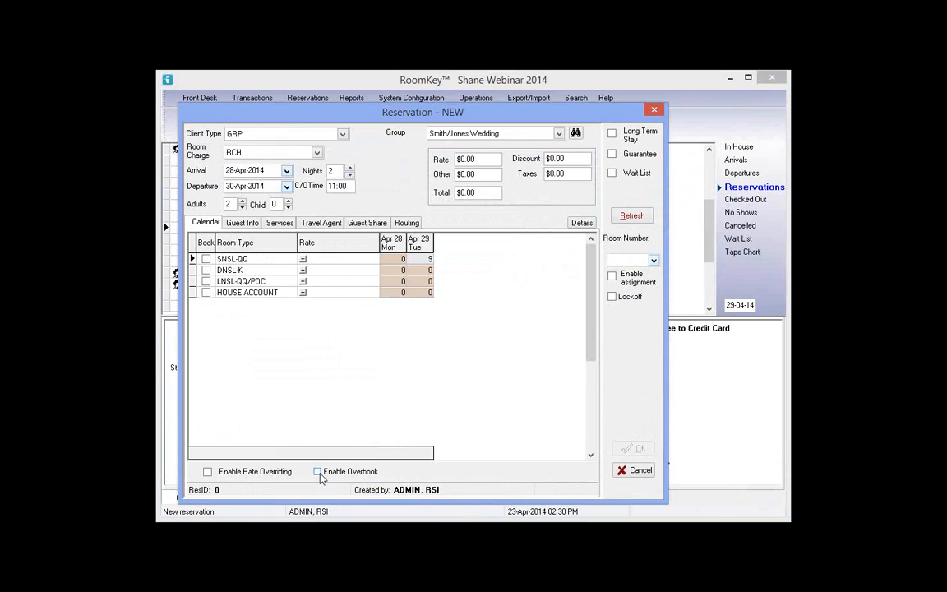
# Book one SNSL-QQ room at the Wedding Group Rate, $199.80 for two nights
pyautogui.click(304, 259)
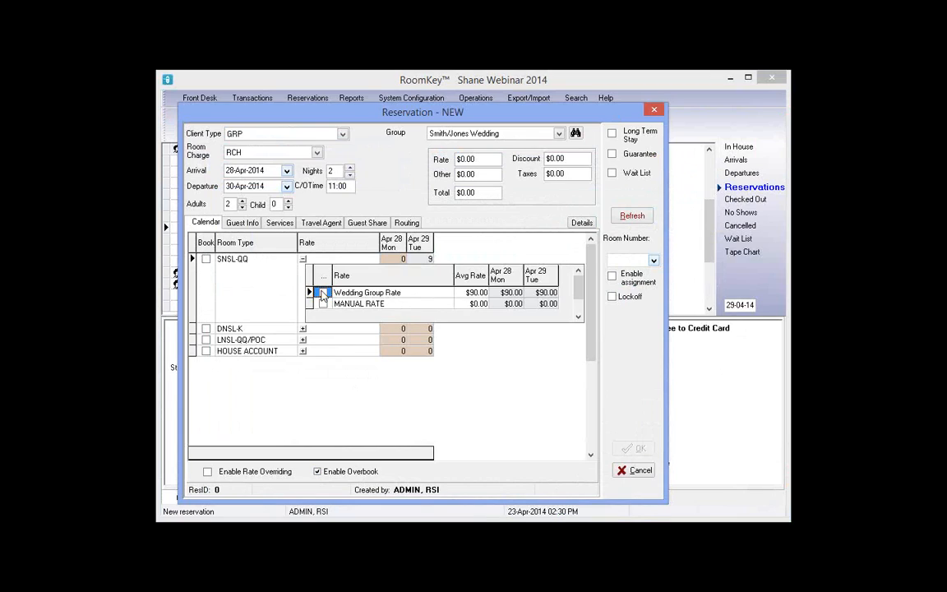
pyautogui.click(322, 293)
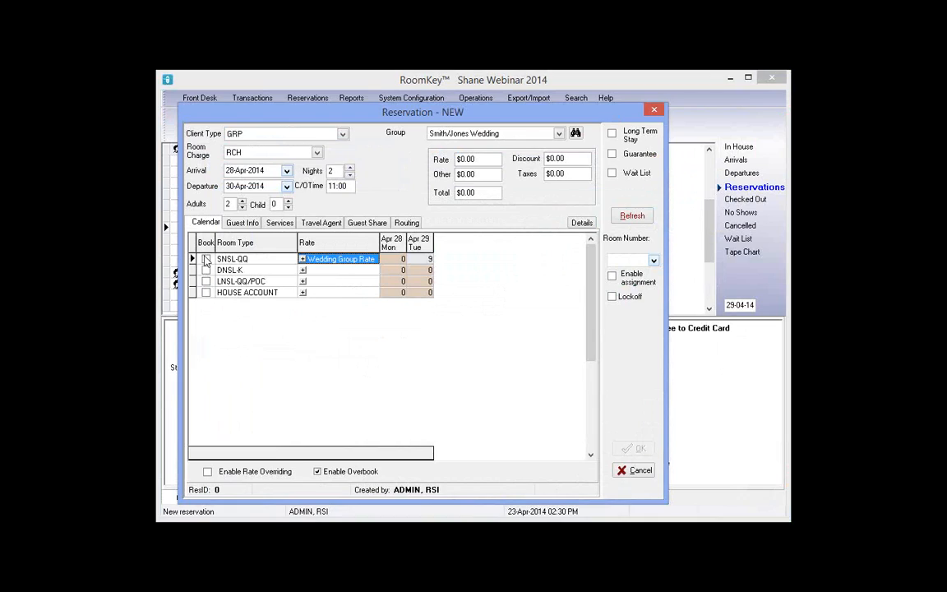
pyautogui.click(206, 259)
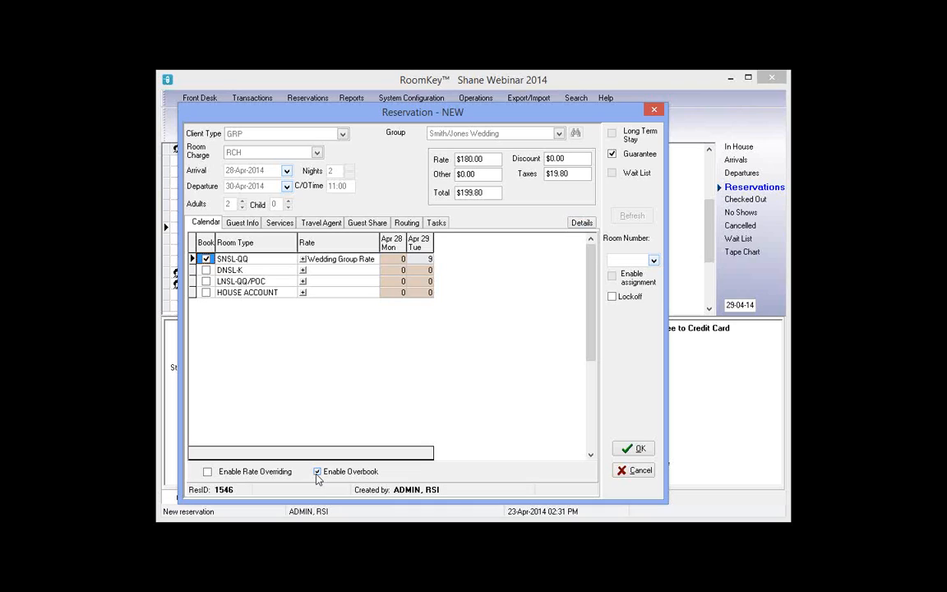
# On Guest Info, enter the guest's first name, last name and telephone number
pyautogui.click(240, 223)
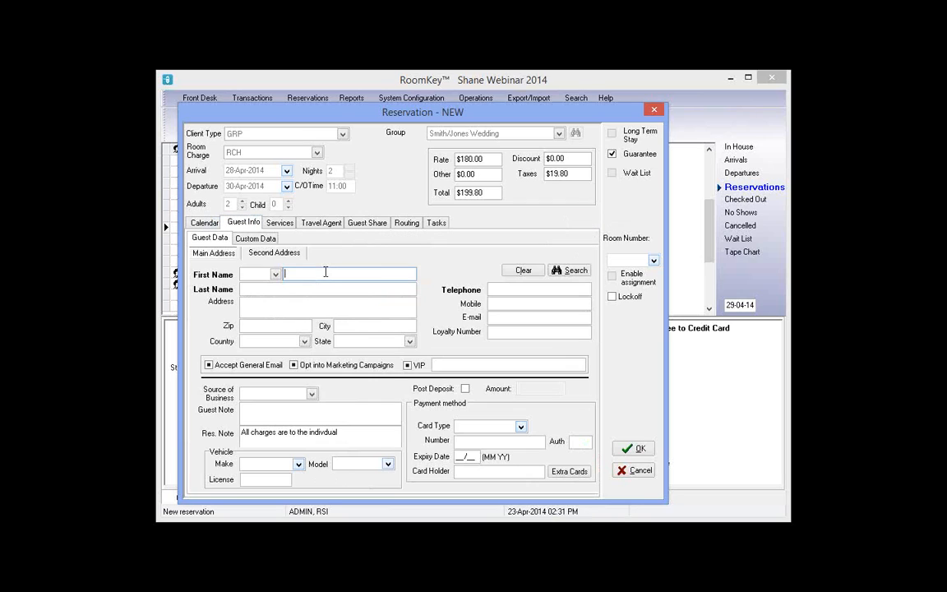
pyautogui.press('Tab')
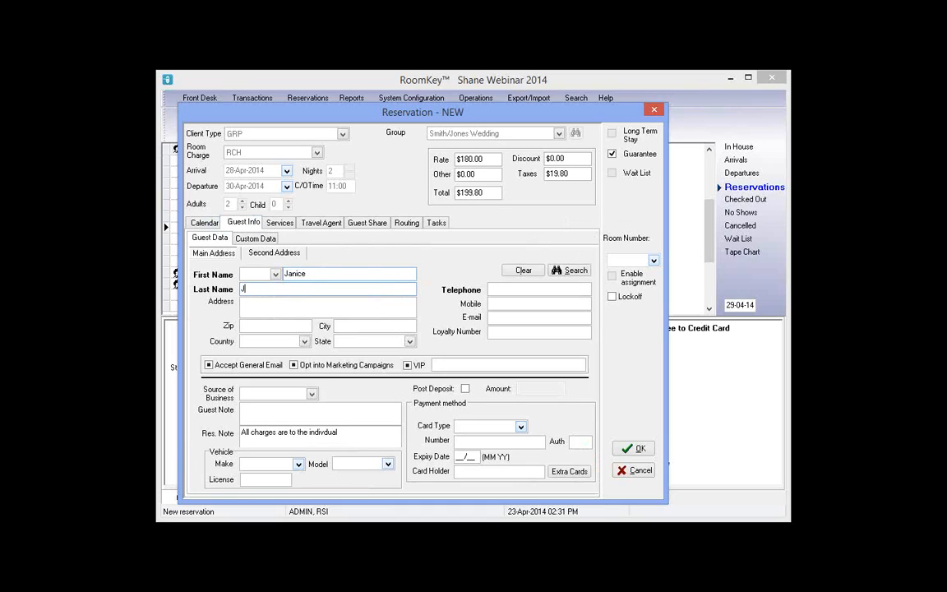
pyautogui.click(510, 290)
pyautogui.write('333')
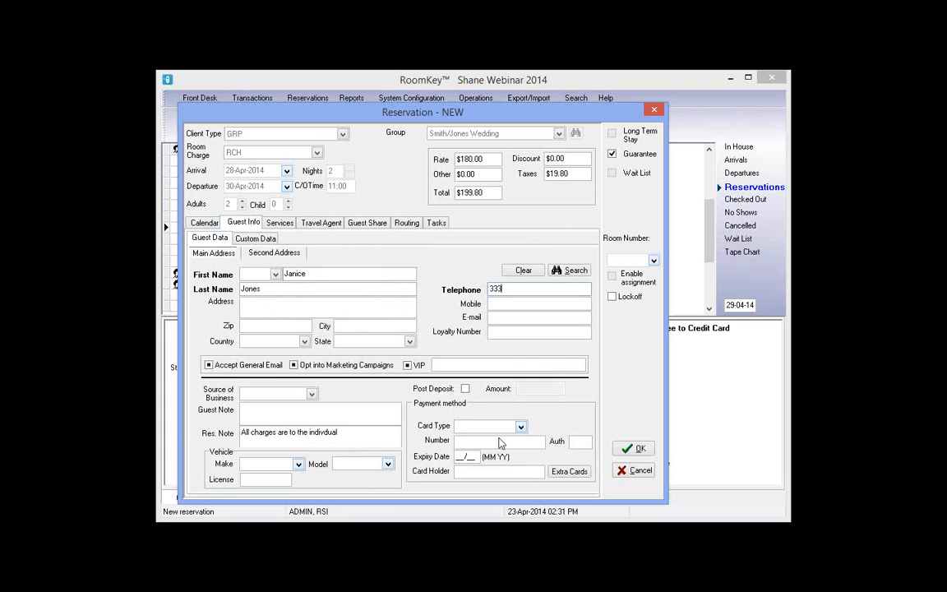
# Guarantee with a VISA card number, expiry and cardholder name, then save the reservation
pyautogui.click(489, 426)
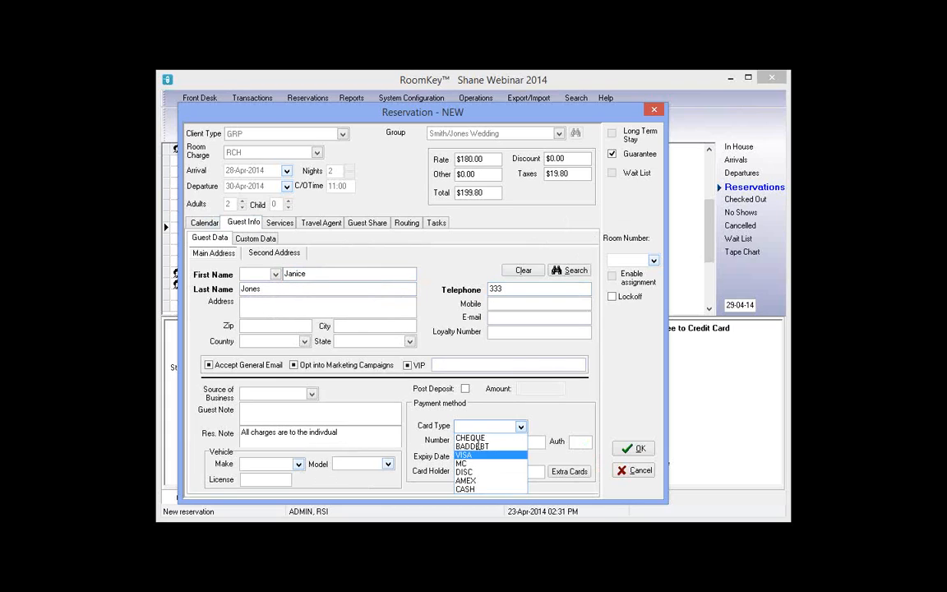
pyautogui.click(462, 455)
pyautogui.write('4222222')
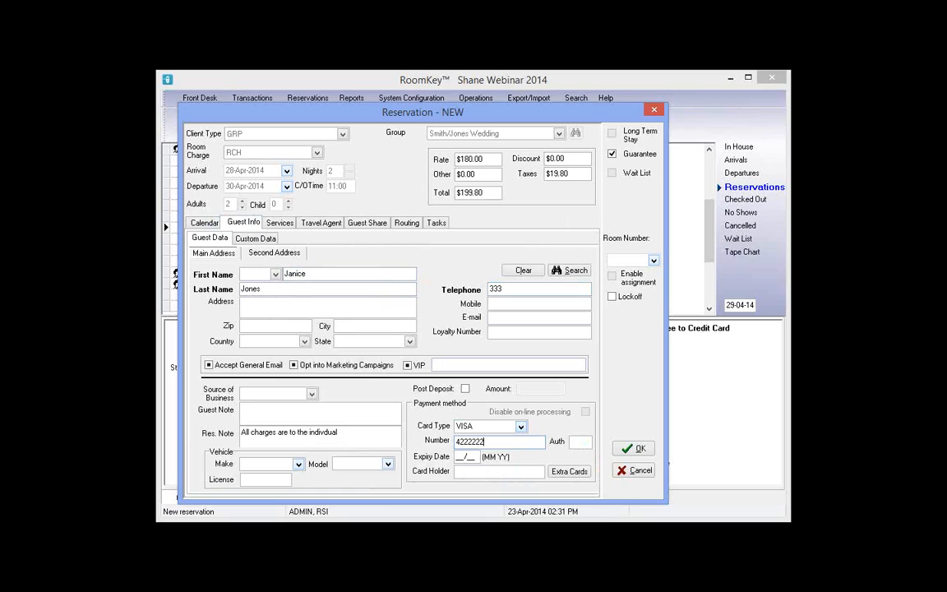
pyautogui.write('222222222')
pyautogui.press('Tab')
pyautogui.write('01/15')
pyautogui.press('Tab')
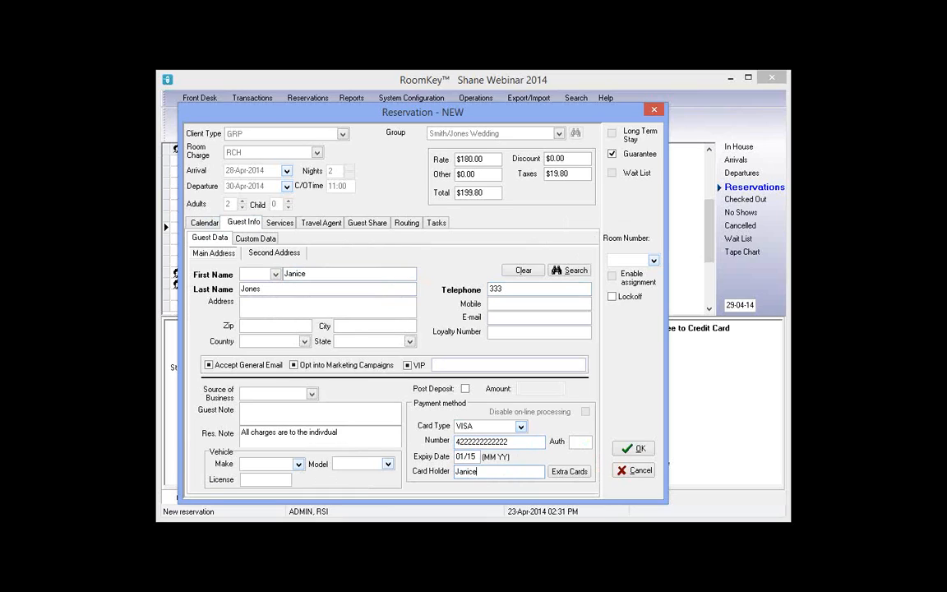
pyautogui.click(645, 454)
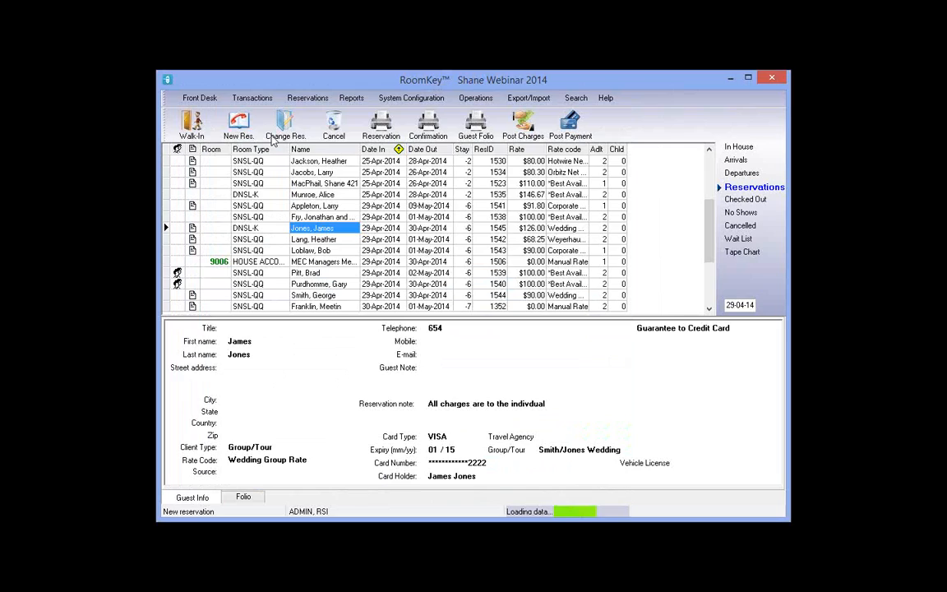
# Draft a third GRP reservation for Smith/Jones Wedding, lengthening the stay night by night
pyautogui.click(229, 123)
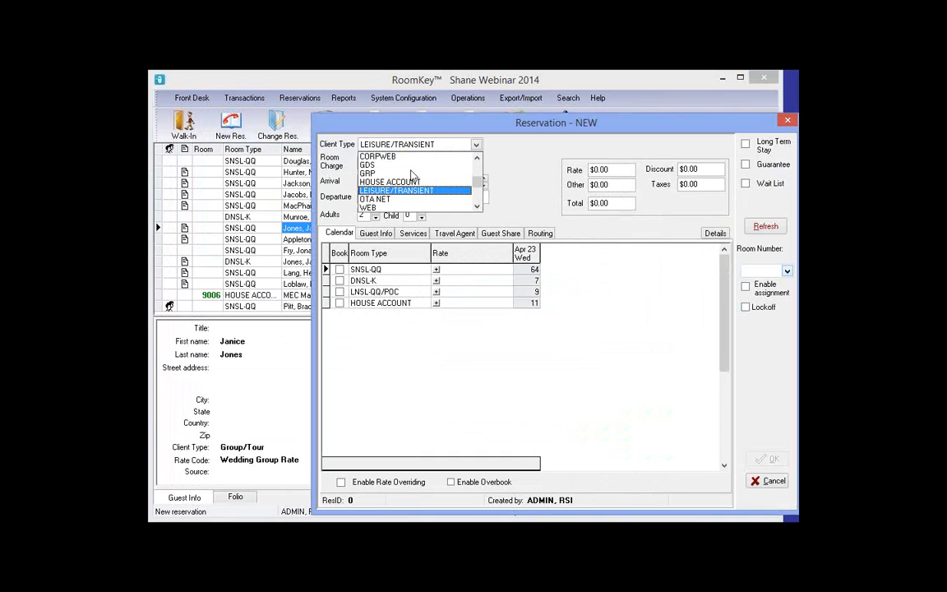
pyautogui.click(413, 173)
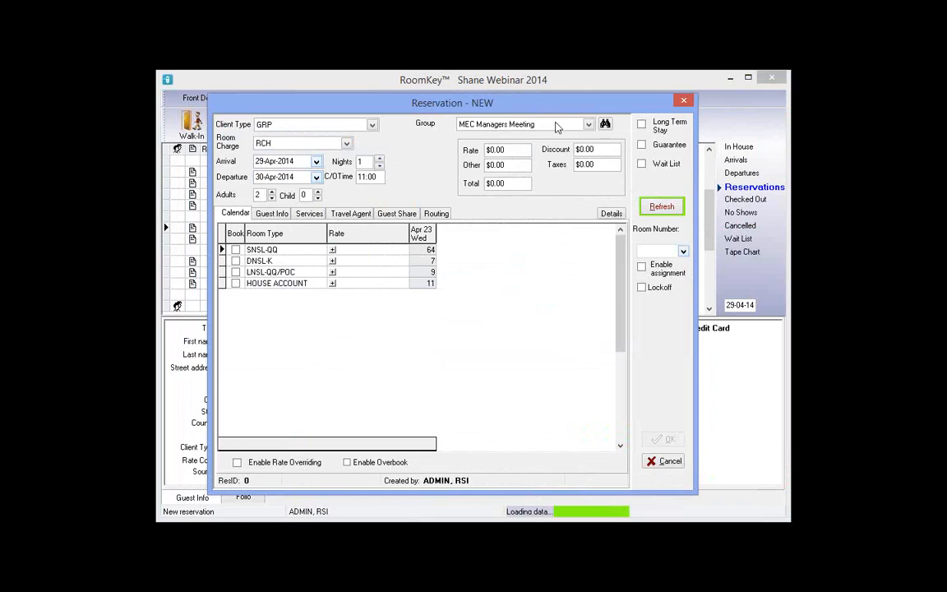
pyautogui.click(556, 126)
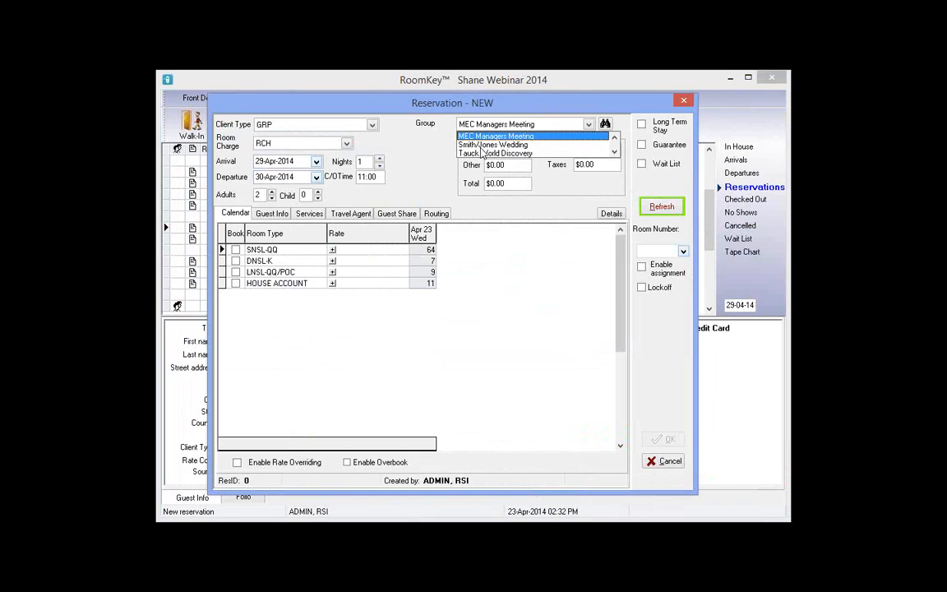
pyautogui.click(491, 145)
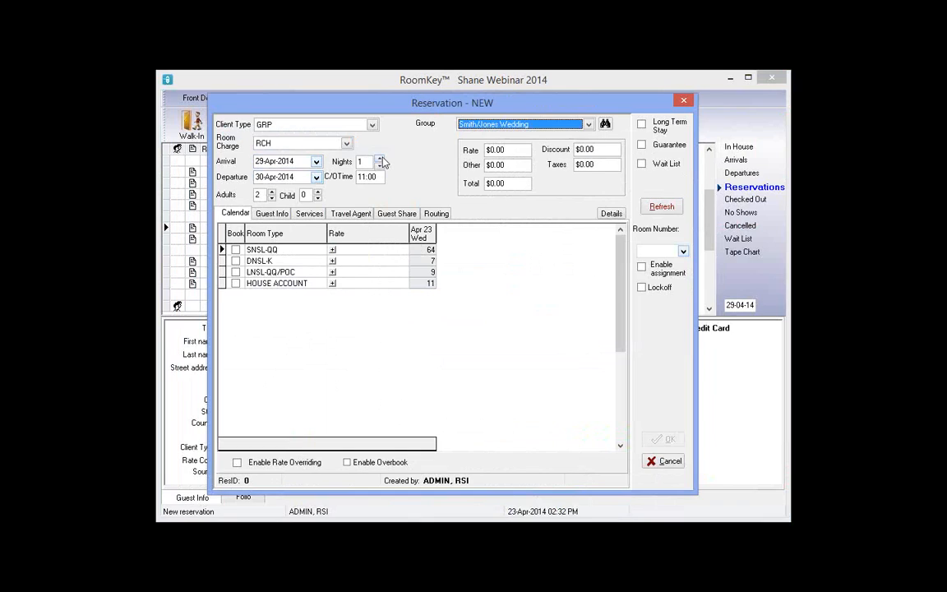
pyautogui.click(380, 159)
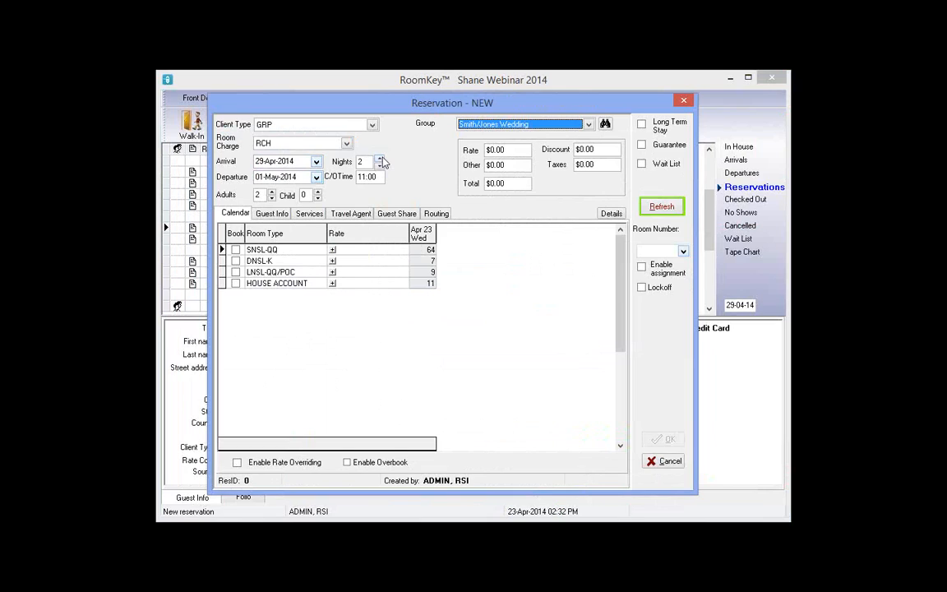
pyautogui.click(381, 158)
pyautogui.click(380, 158)
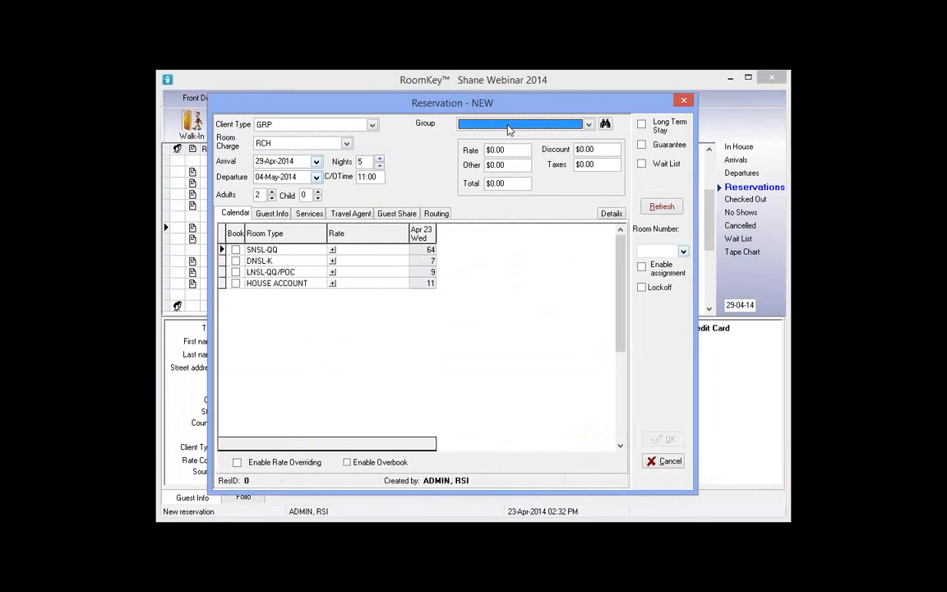
# Settle the draft at 29 April–3 May, 4 nights, then discard it and open Operations
pyautogui.click(508, 125)
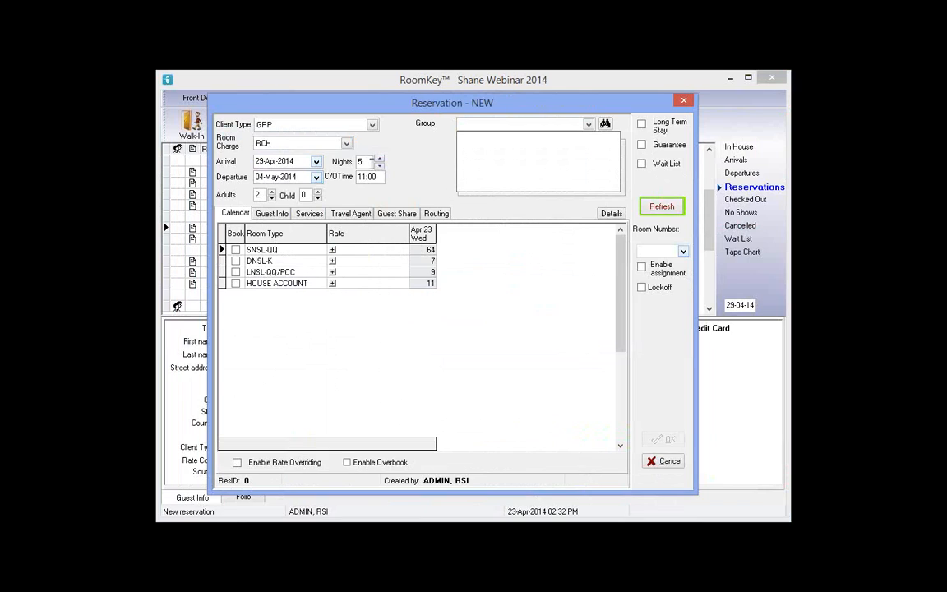
pyautogui.click(492, 137)
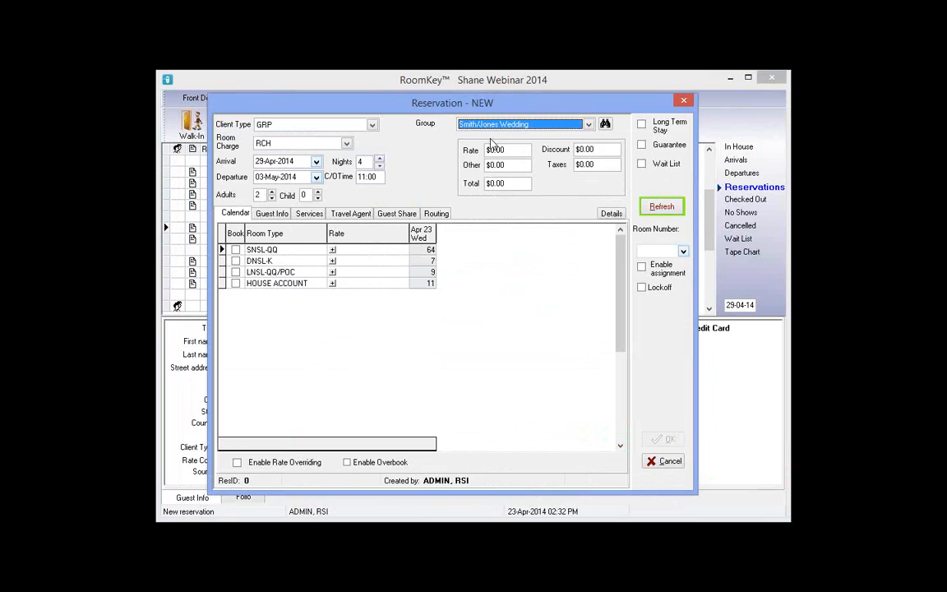
pyautogui.click(378, 161)
pyautogui.click(682, 101)
pyautogui.click(484, 98)
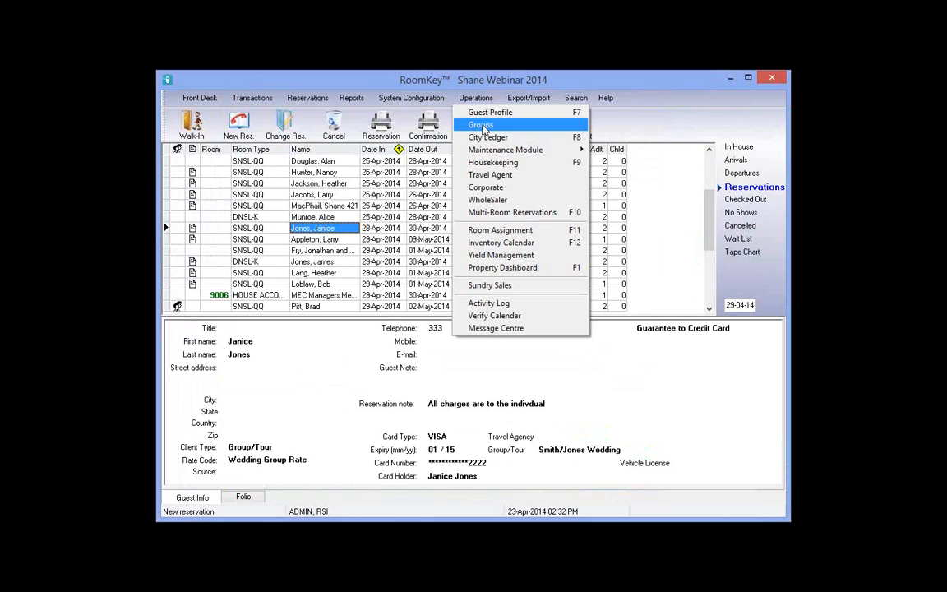
# From Operations > Groups, open Smith/Jones Wedding (arrival 29-Apr-2014) in the Group Wizard
pyautogui.click(484, 129)
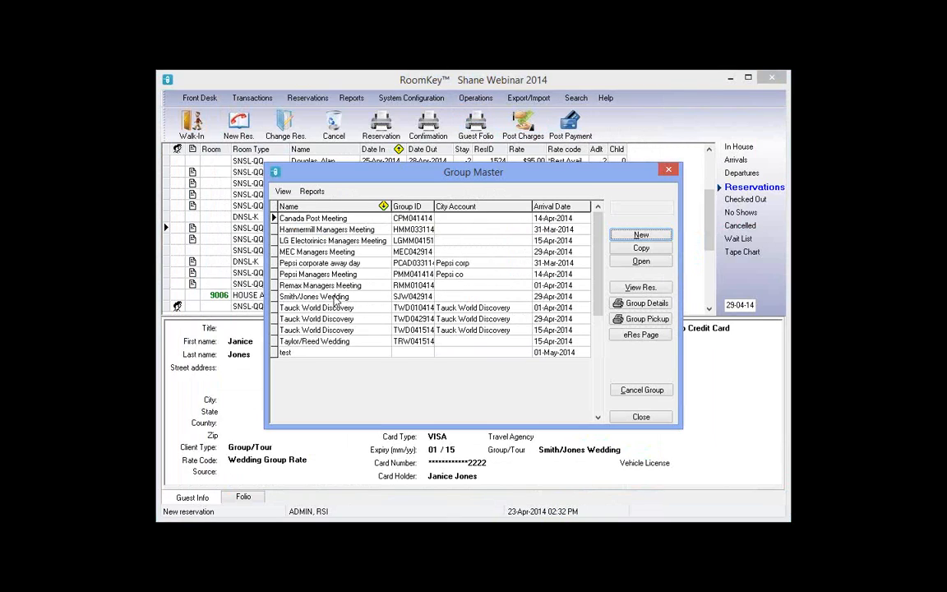
pyautogui.click(337, 296)
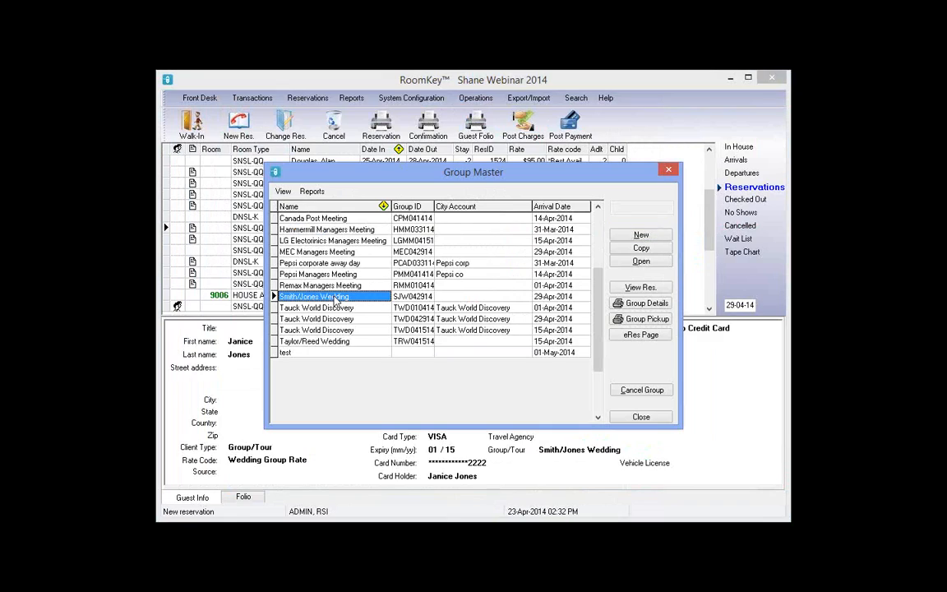
pyautogui.click(640, 263)
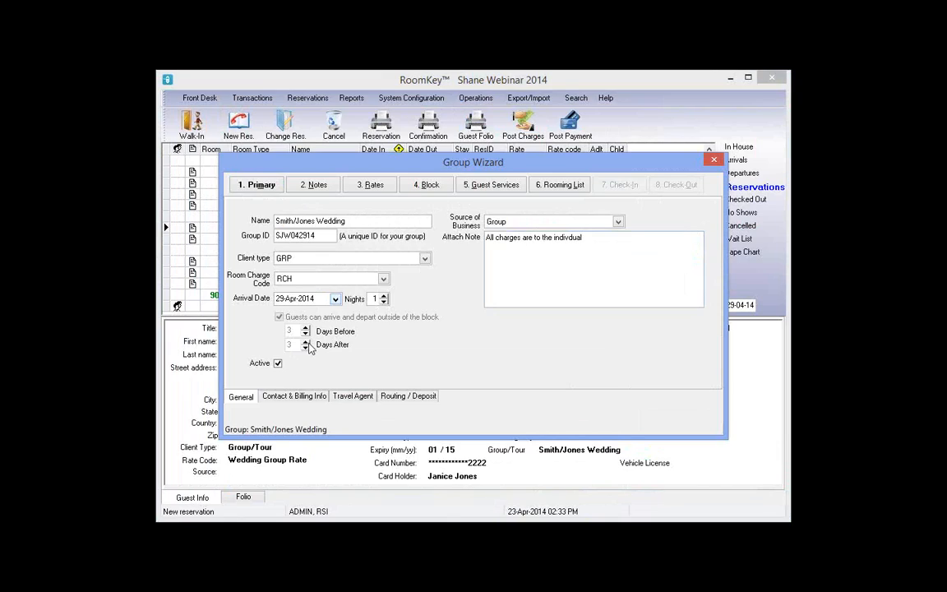
# Change the Smith/Jones Wedding block's end date to 03-May-2014 and post the group
pyautogui.click(433, 188)
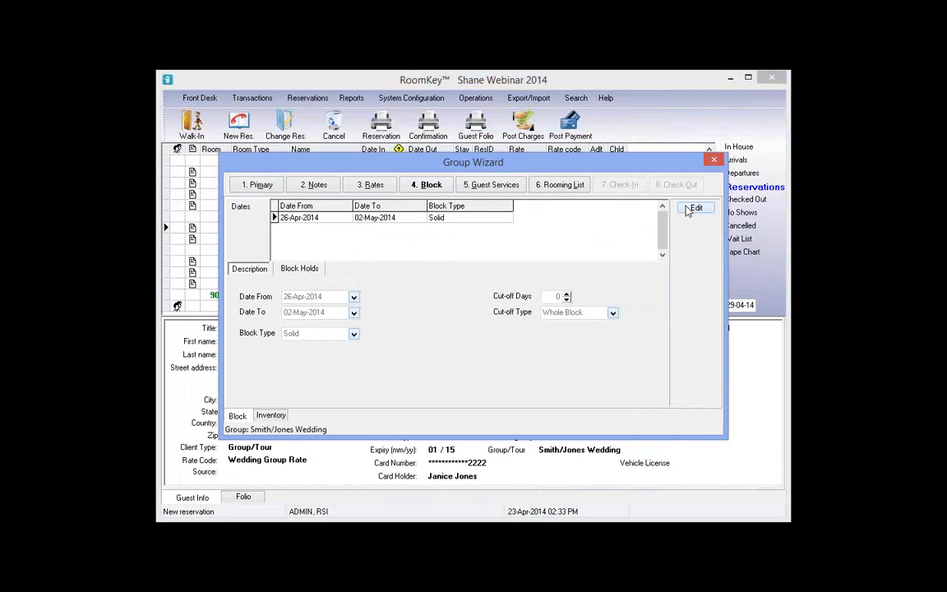
pyautogui.click(695, 209)
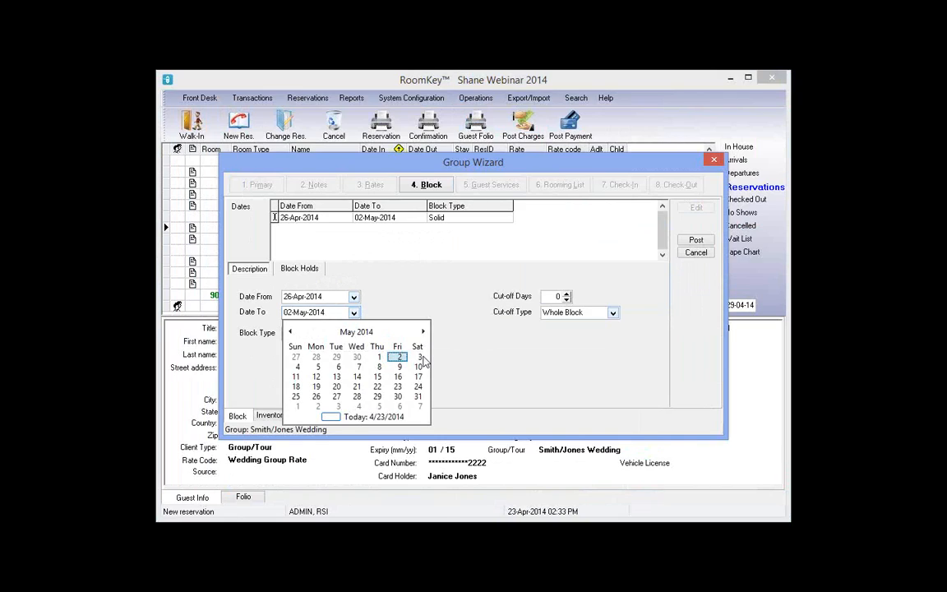
pyautogui.click(419, 357)
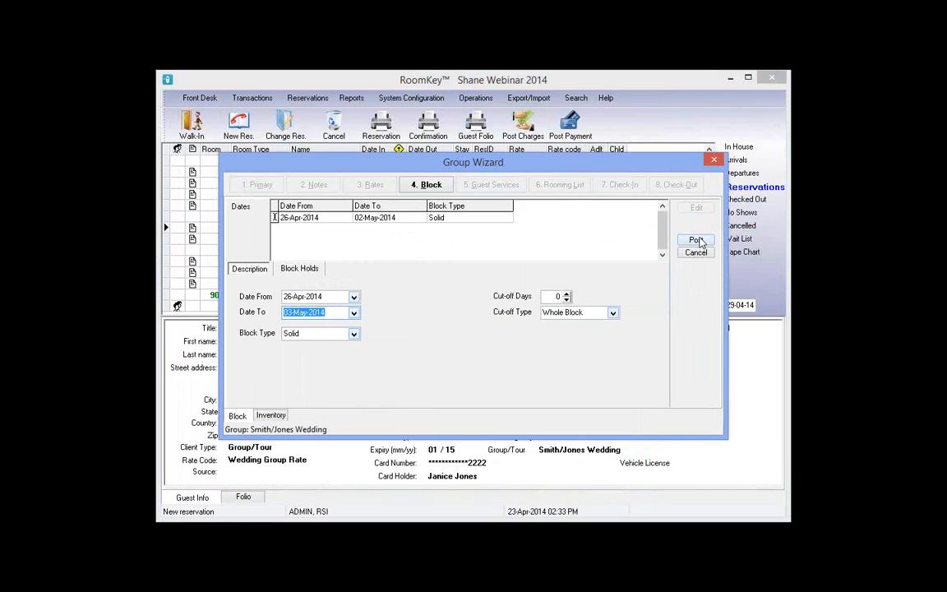
pyautogui.click(698, 241)
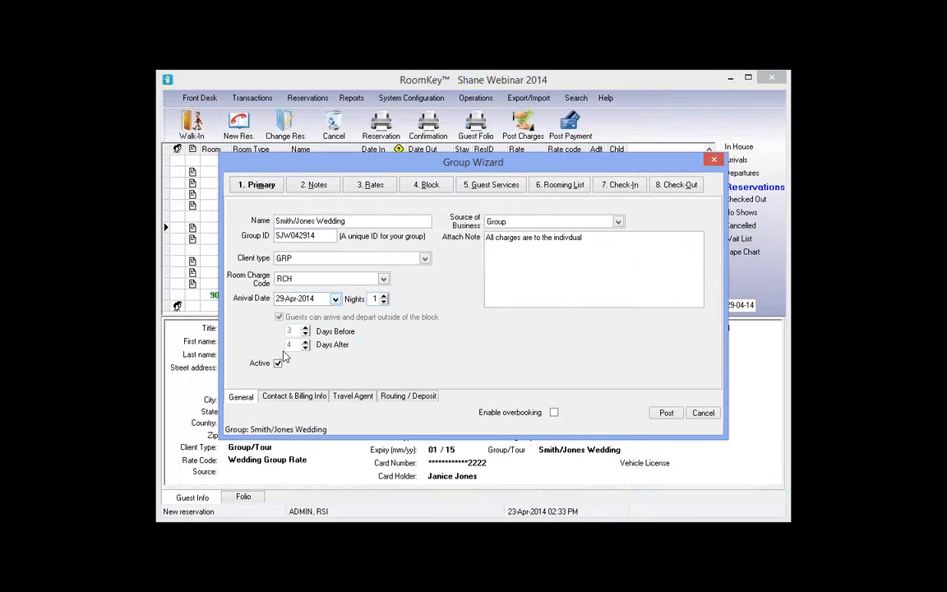
pyautogui.click(666, 415)
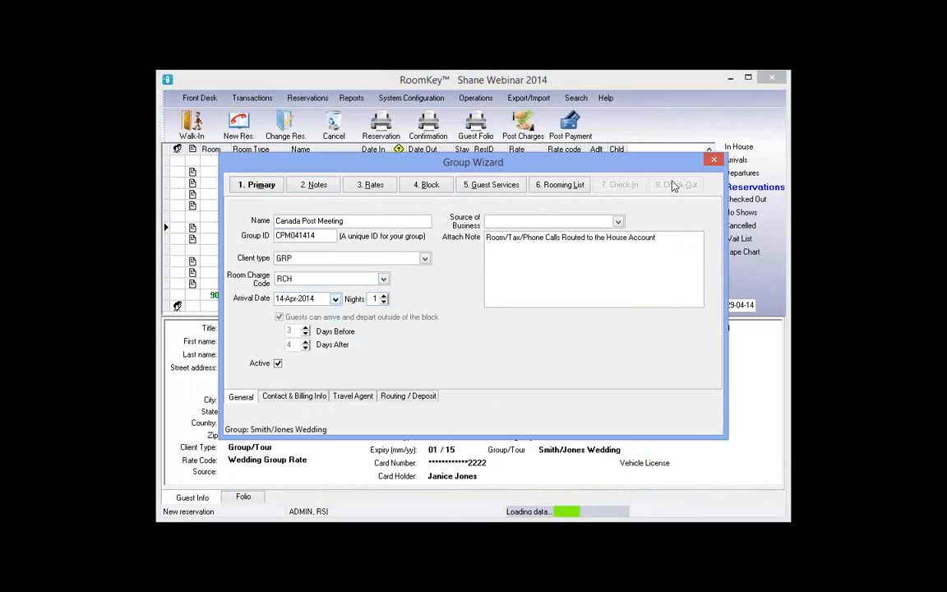
# Start a new reservation with client type GRP
pyautogui.press('Escape')
pyautogui.click(239, 124)
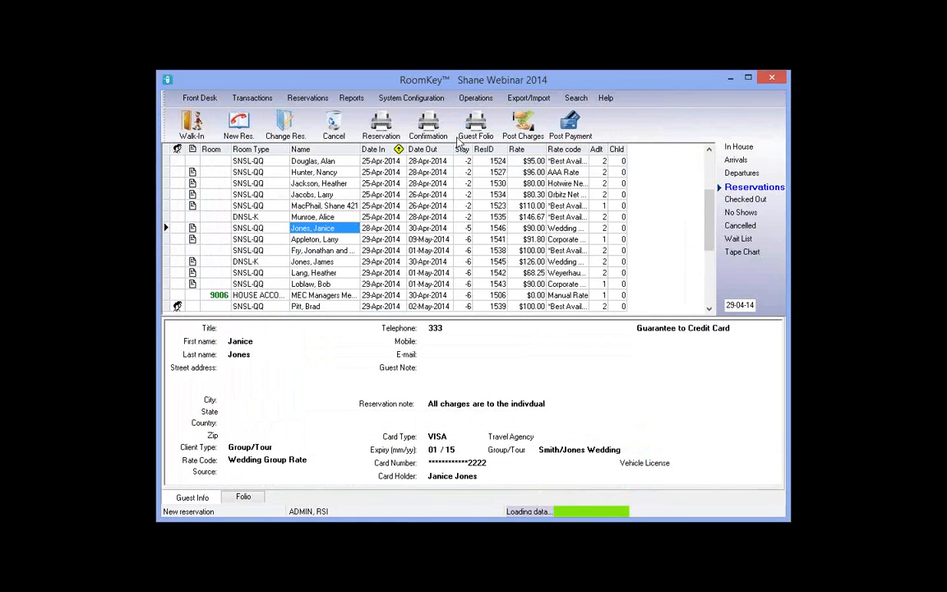
pyautogui.click(419, 181)
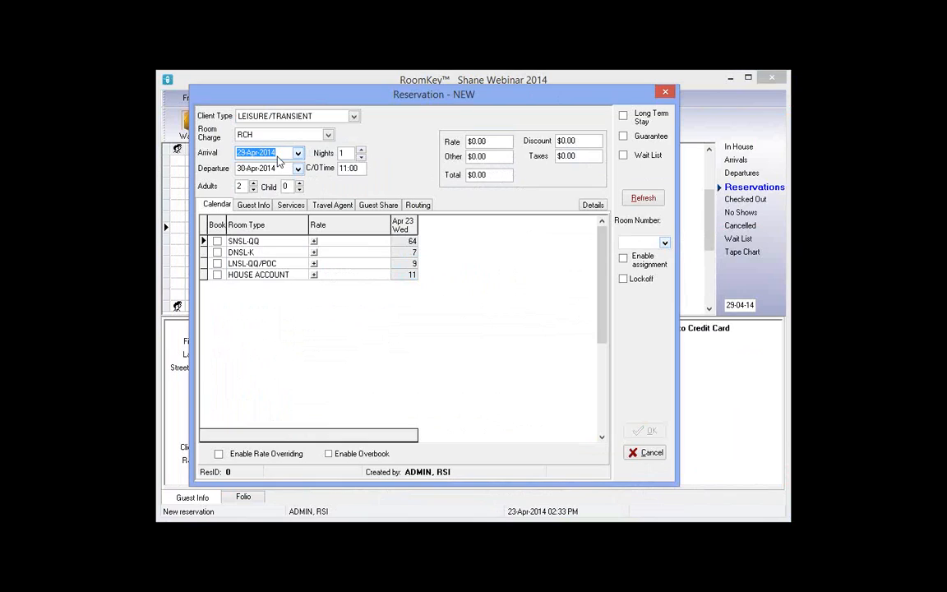
pyautogui.click(353, 116)
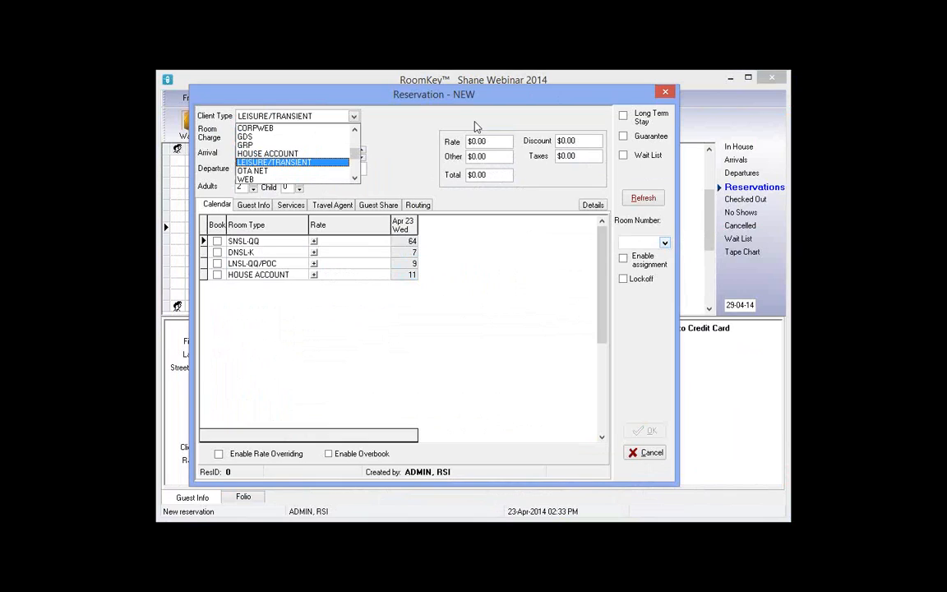
pyautogui.press('Up')
pyautogui.press('Up')
pyautogui.press('Return')
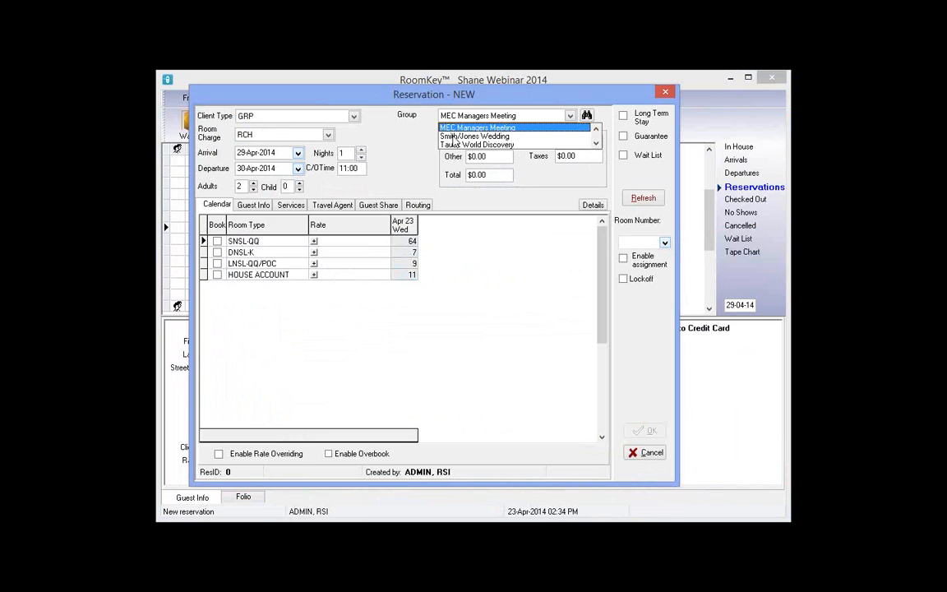
# Assign it to Smith/Jones Wedding for 5 nights and refresh room availability
pyautogui.click(453, 137)
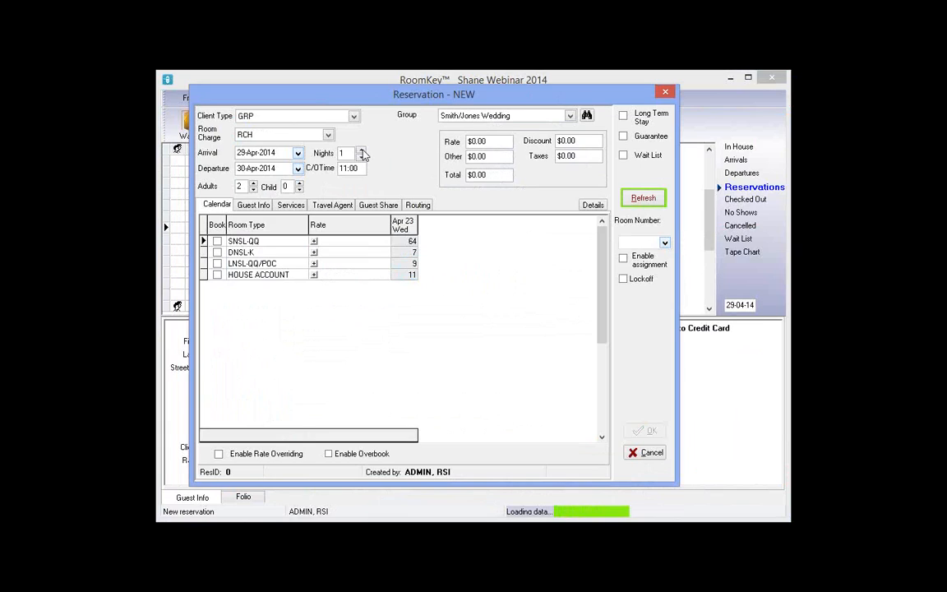
pyautogui.click(363, 154)
pyautogui.click(363, 154)
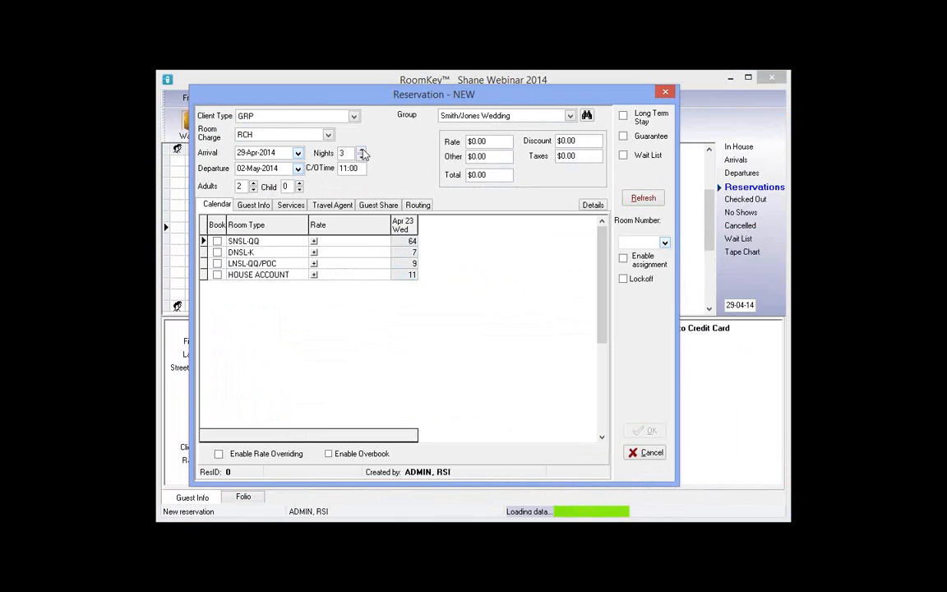
pyautogui.click(363, 154)
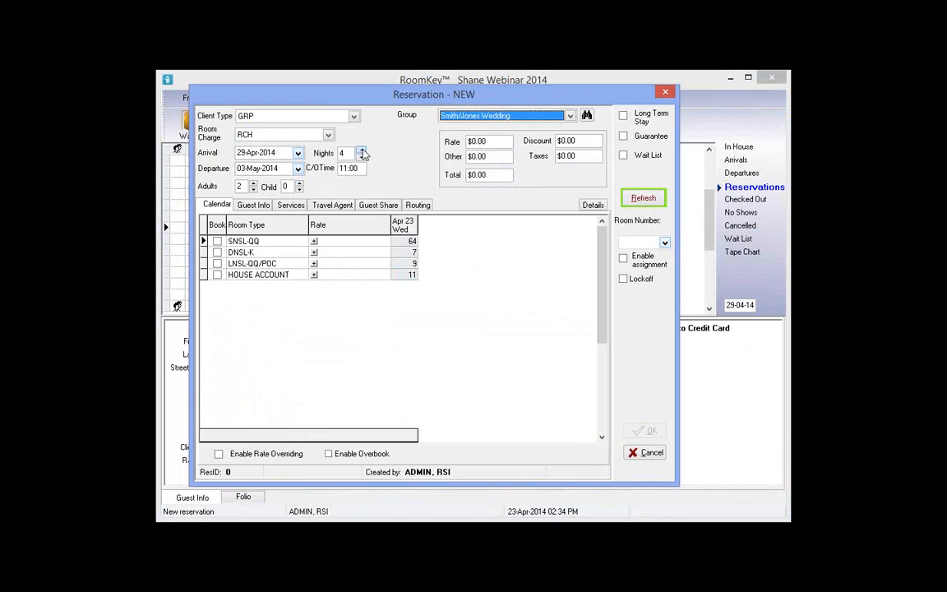
pyautogui.click(362, 154)
pyautogui.click(647, 205)
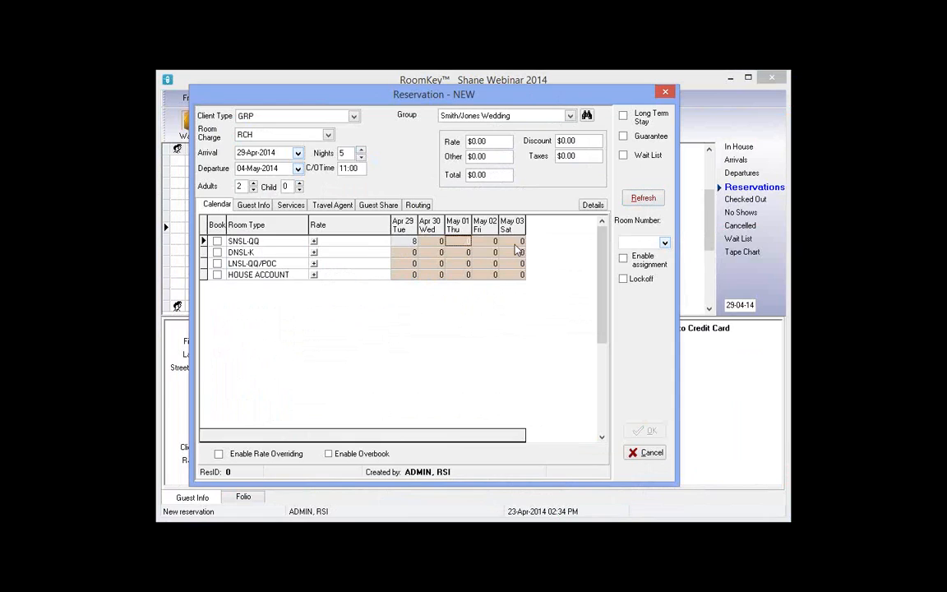
# Check the SNSL-QQ counts for May 02 and 03, then close without booking
pyautogui.click(486, 242)
pyautogui.click(516, 242)
pyautogui.click(666, 93)
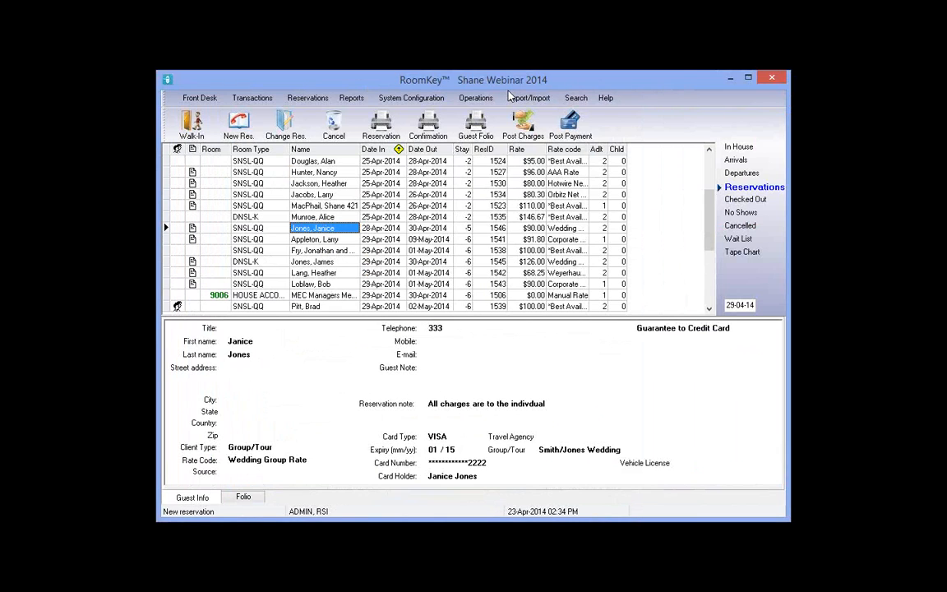
# Open the Group Master list and sort it by arrival date, name and Group ID
pyautogui.click(481, 98)
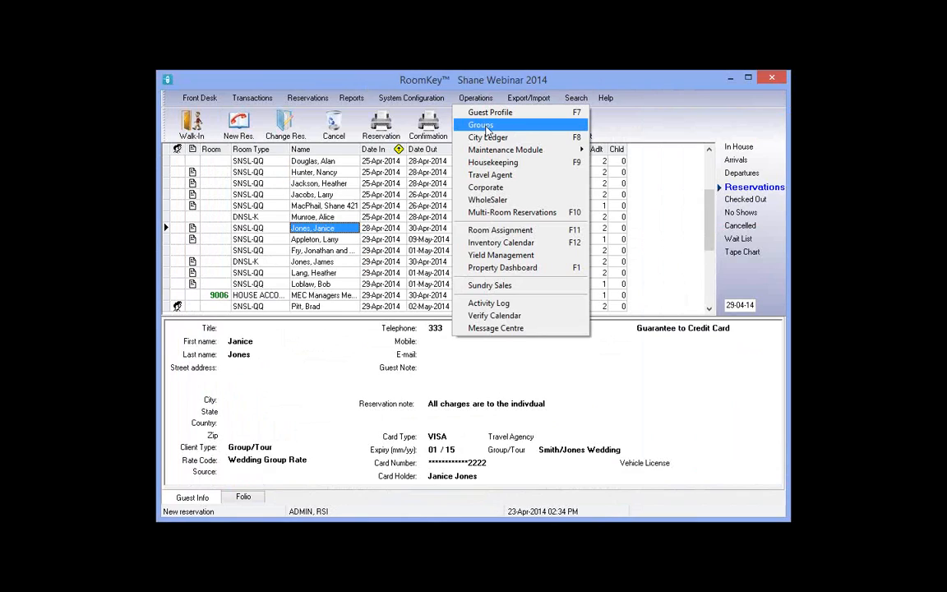
pyautogui.click(485, 126)
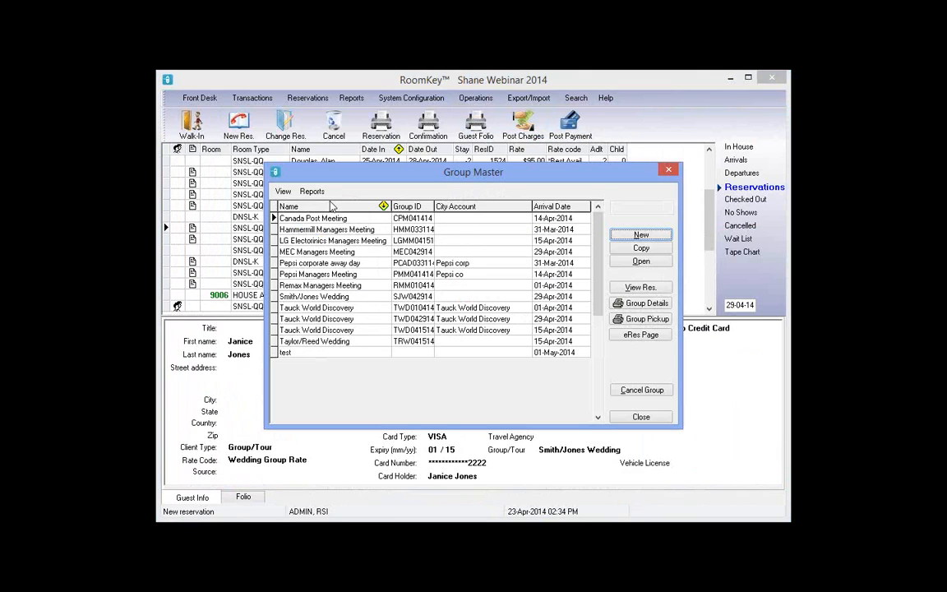
pyautogui.click(553, 206)
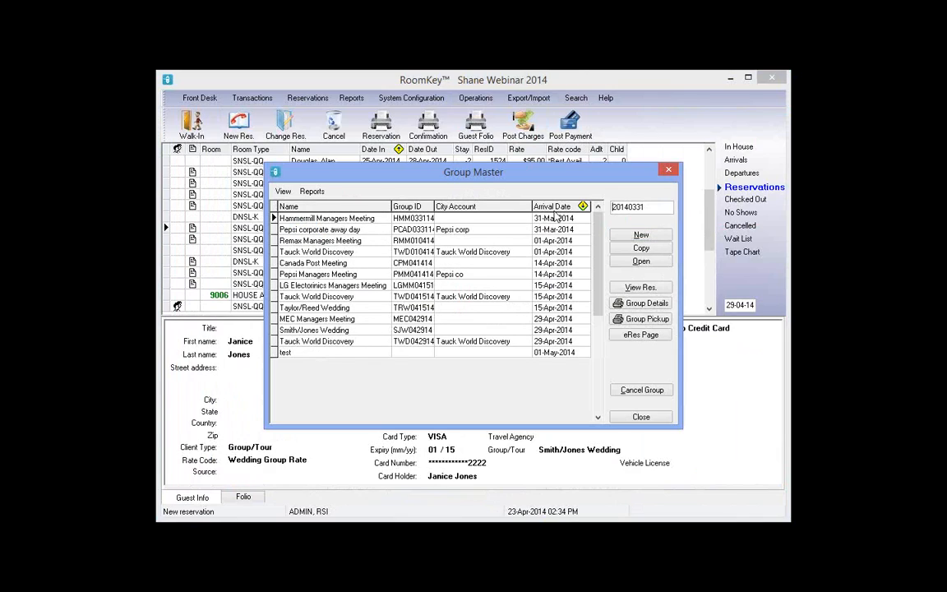
pyautogui.click(383, 209)
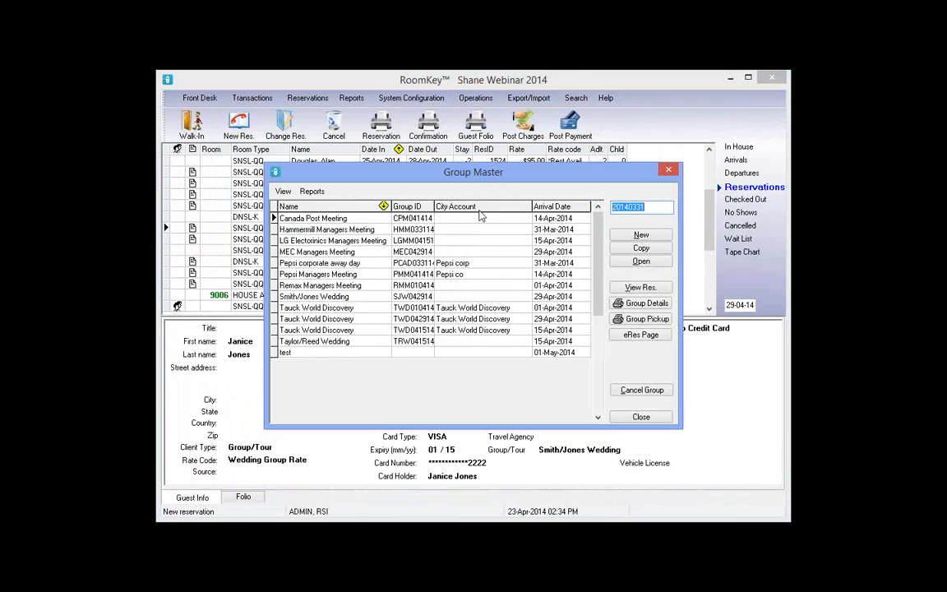
pyautogui.click(413, 206)
pyautogui.click(549, 206)
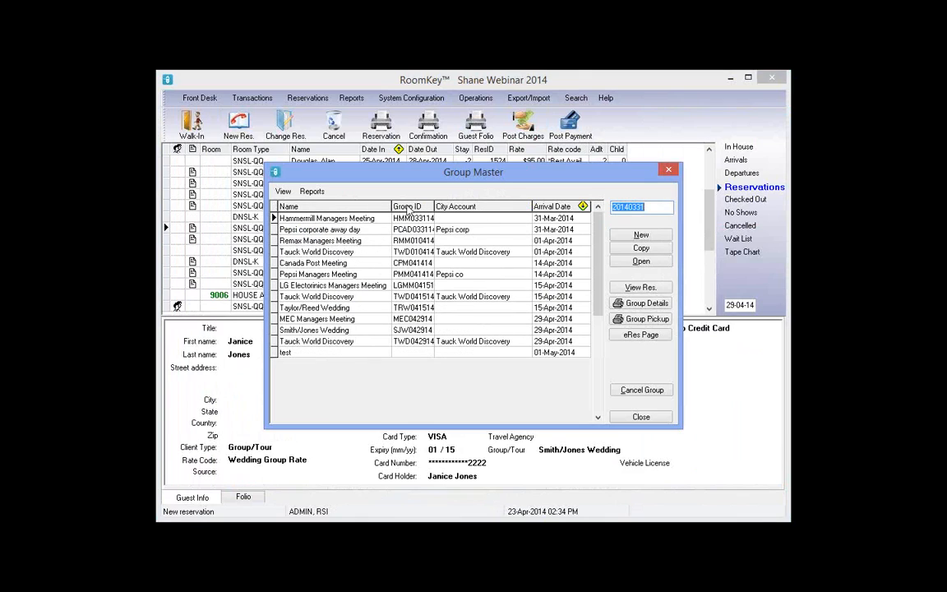
pyautogui.click(362, 206)
pyautogui.click(473, 208)
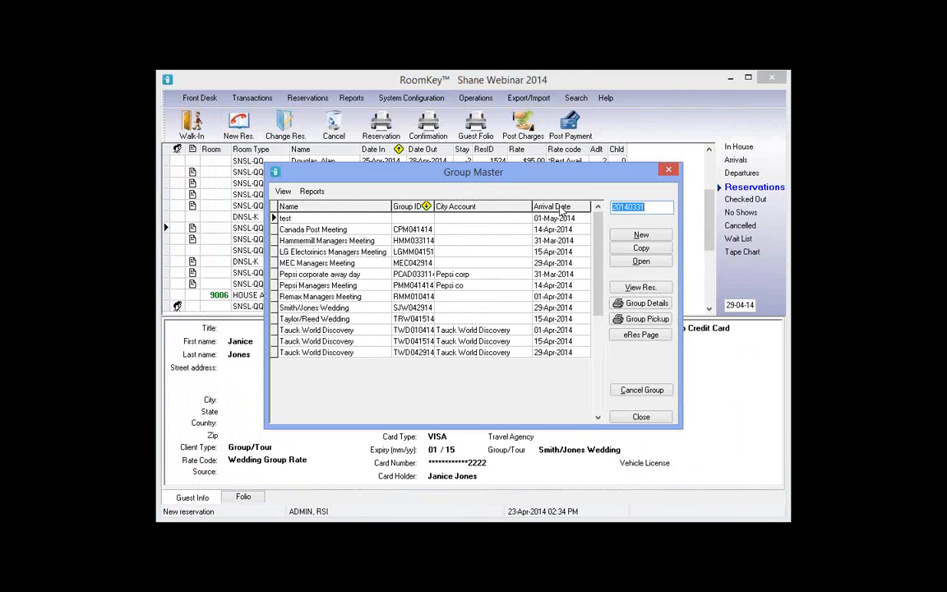
pyautogui.click(559, 207)
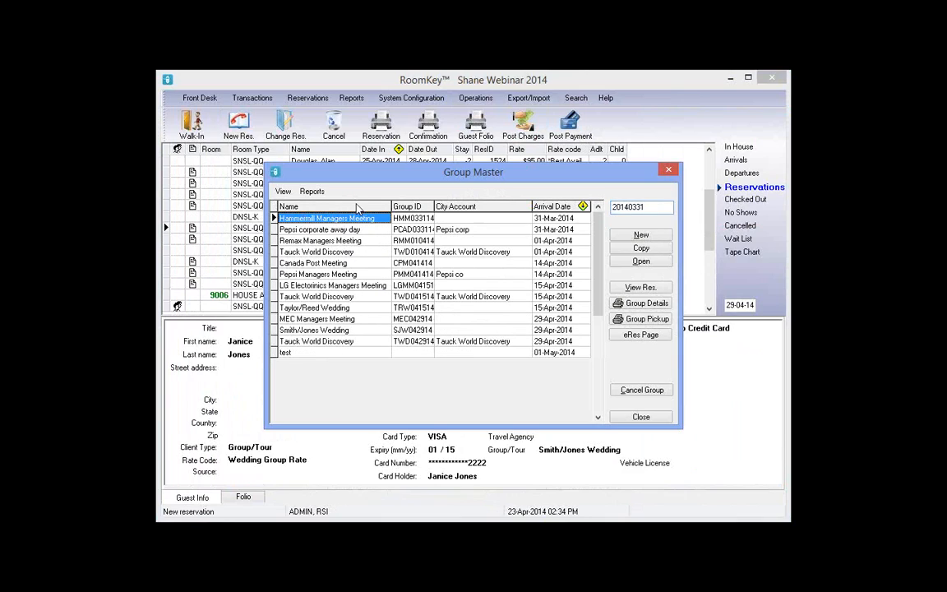
pyautogui.click(567, 209)
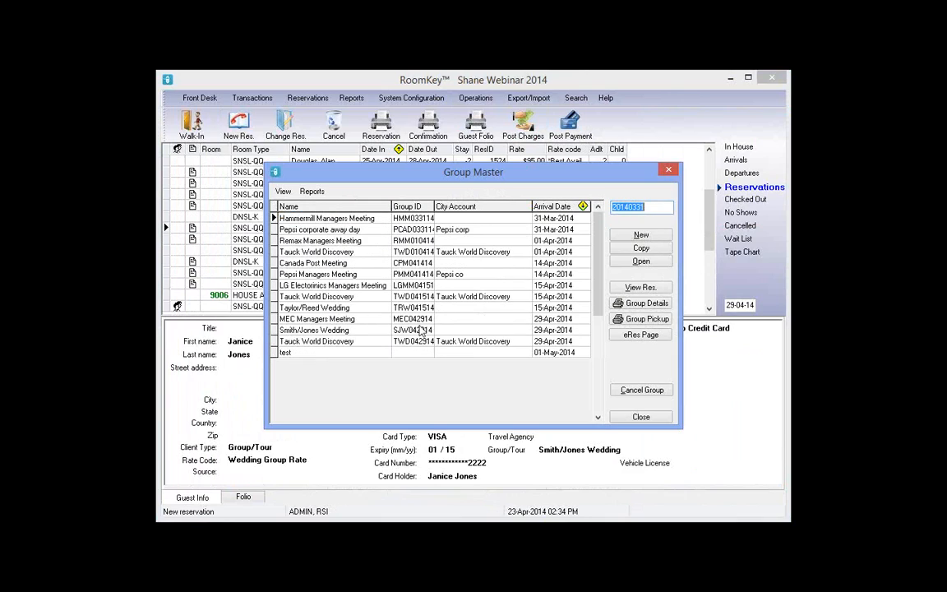
# Select MEC Managers Meeting and open its Group Wizard
pyautogui.click(385, 320)
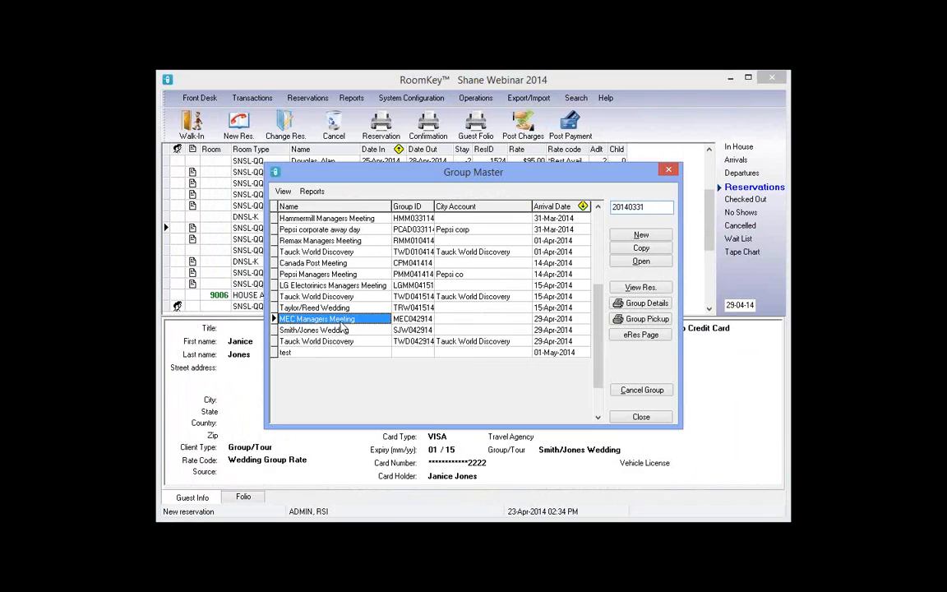
pyautogui.click(544, 322)
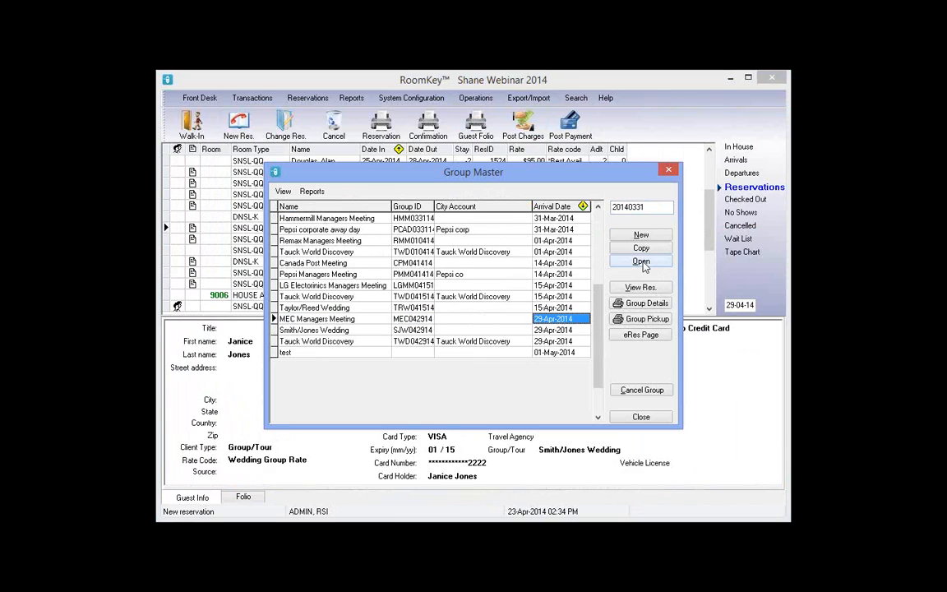
pyautogui.click(642, 263)
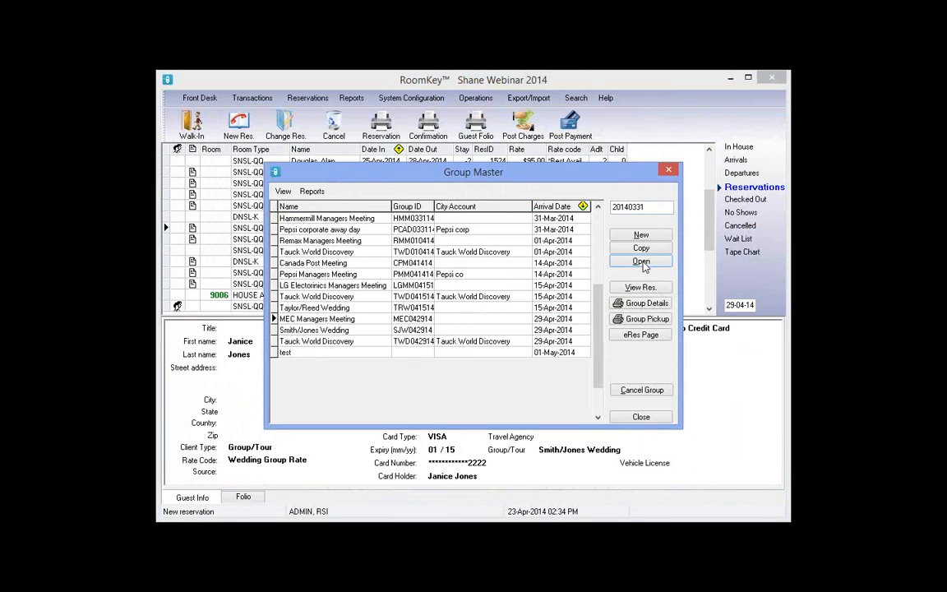
pyautogui.click(642, 263)
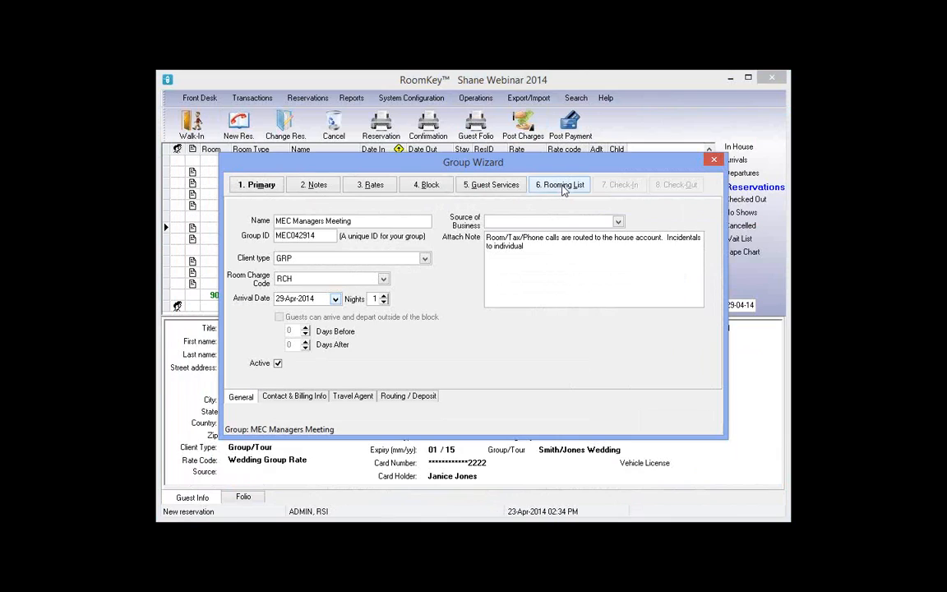
# Show the MEC Managers Meeting rooming list with its ten empty SNSL-QQ rooms
pyautogui.click(564, 187)
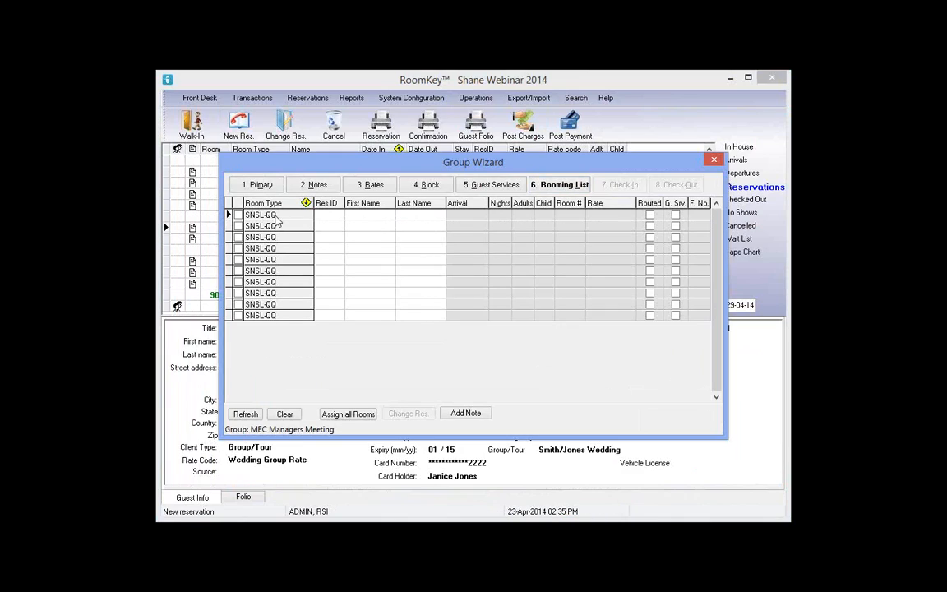
# Enter room one's guest first and last name, with 1 adult and 1 child
pyautogui.click(363, 218)
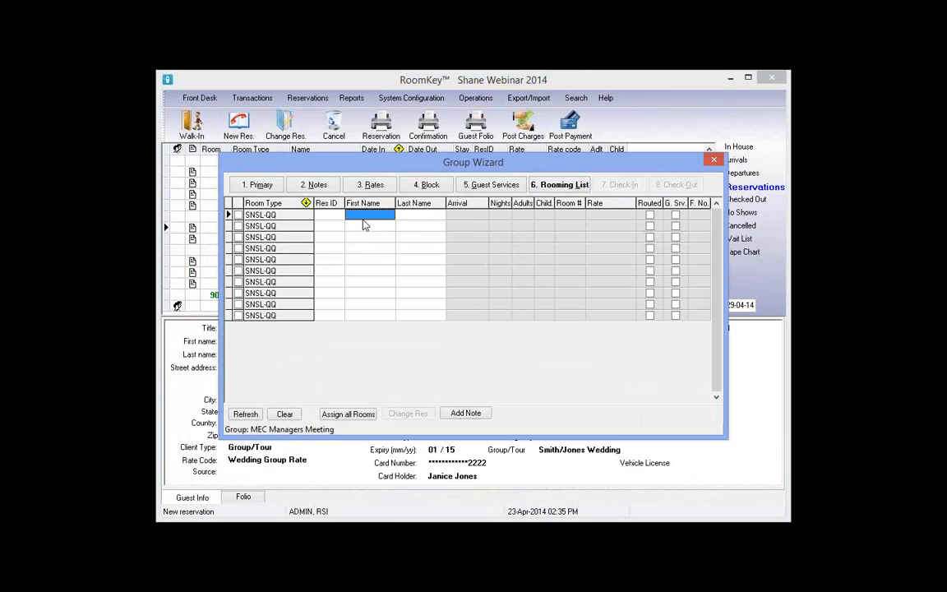
pyautogui.write('Ha')
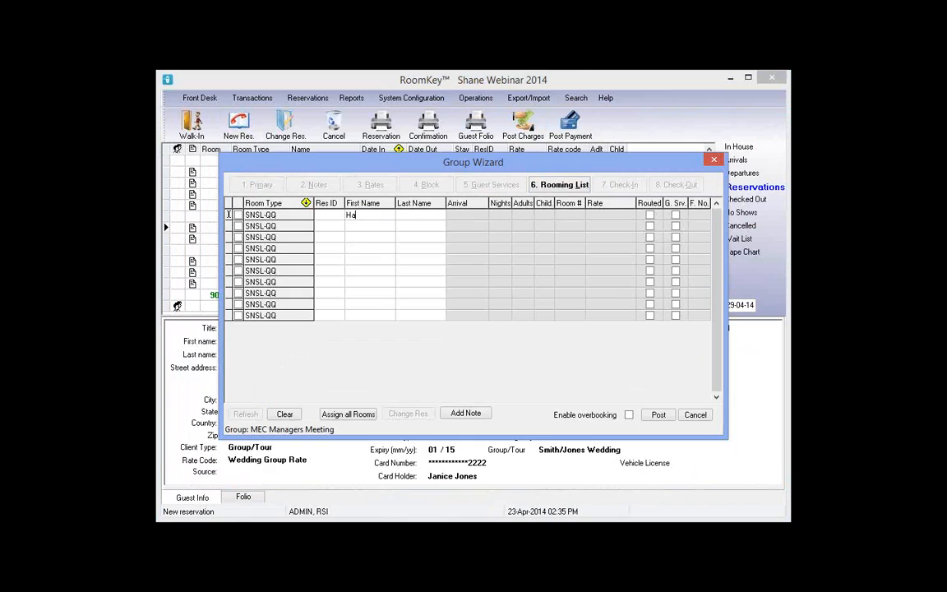
pyautogui.write('rry')
pyautogui.press('Tab')
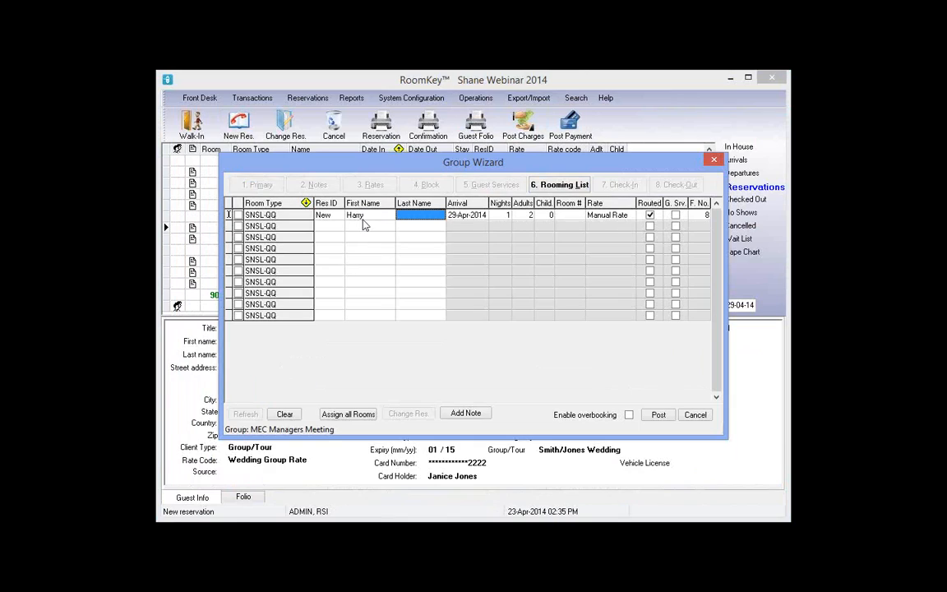
pyautogui.write('A')
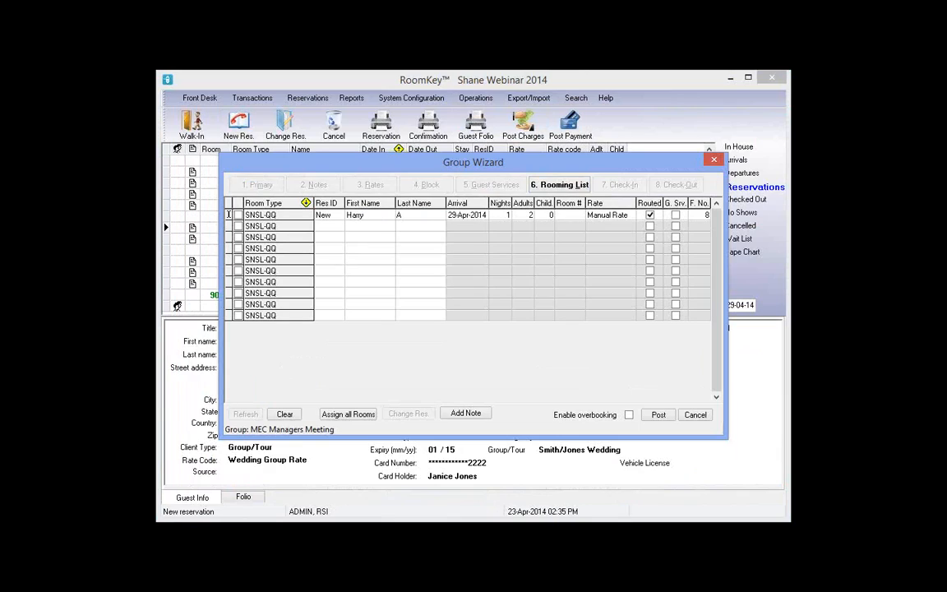
pyautogui.write('nderson')
pyautogui.press('BackSpace')
pyautogui.press('BackSpace')
pyautogui.press('BackSpace')
pyautogui.press('BackSpace')
pyautogui.press('BackSpace')
pyautogui.press('BackSpace')
pyautogui.press('BackSpace')
pyautogui.click(530, 218)
pyautogui.write('1')
pyautogui.press('Tab')
pyautogui.write('1')
# Enter guest first names for rooms two through five, plus room two's last initial
pyautogui.click(384, 231)
pyautogui.write('J')
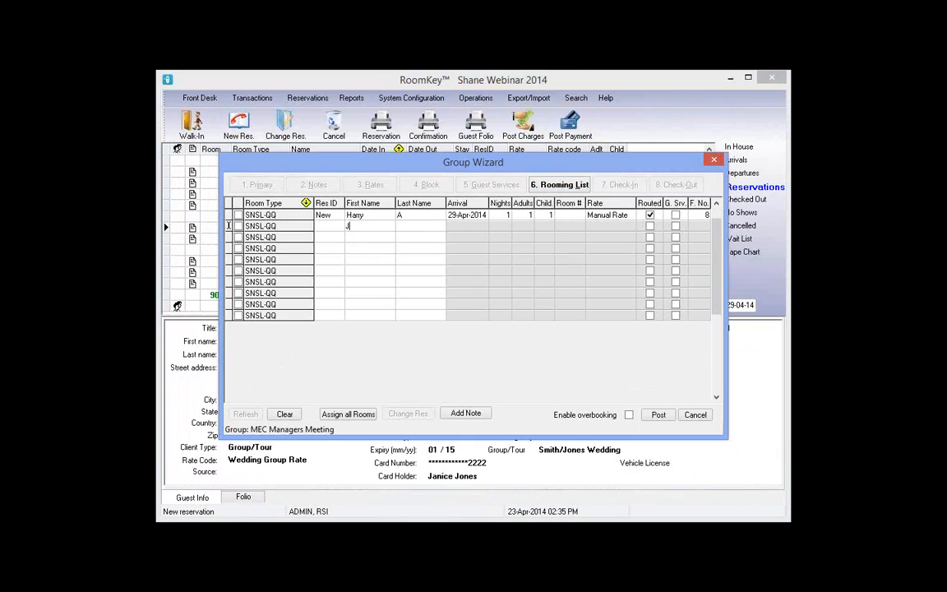
pyautogui.write('on')
pyautogui.press('Tab')
pyautogui.write('D')
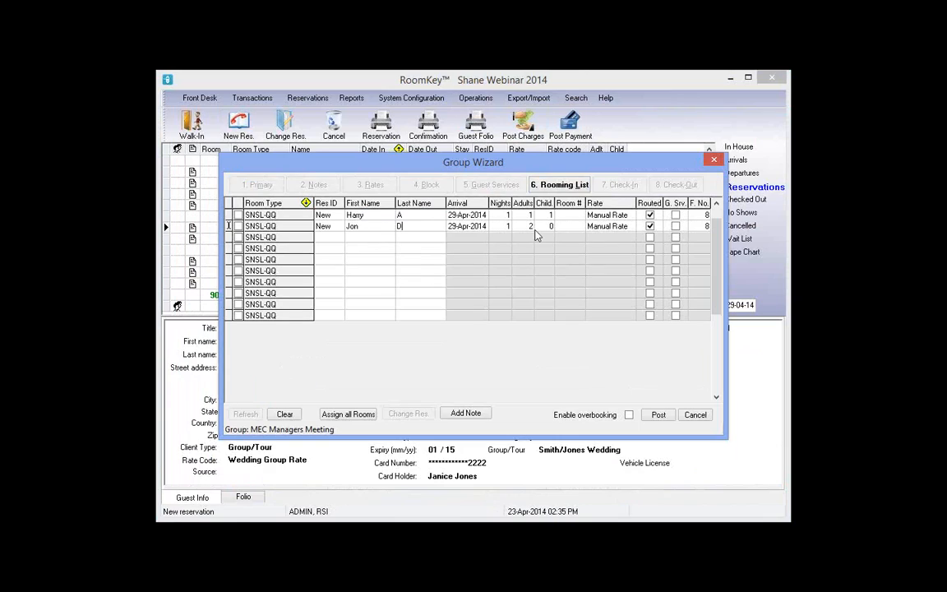
pyautogui.click(361, 241)
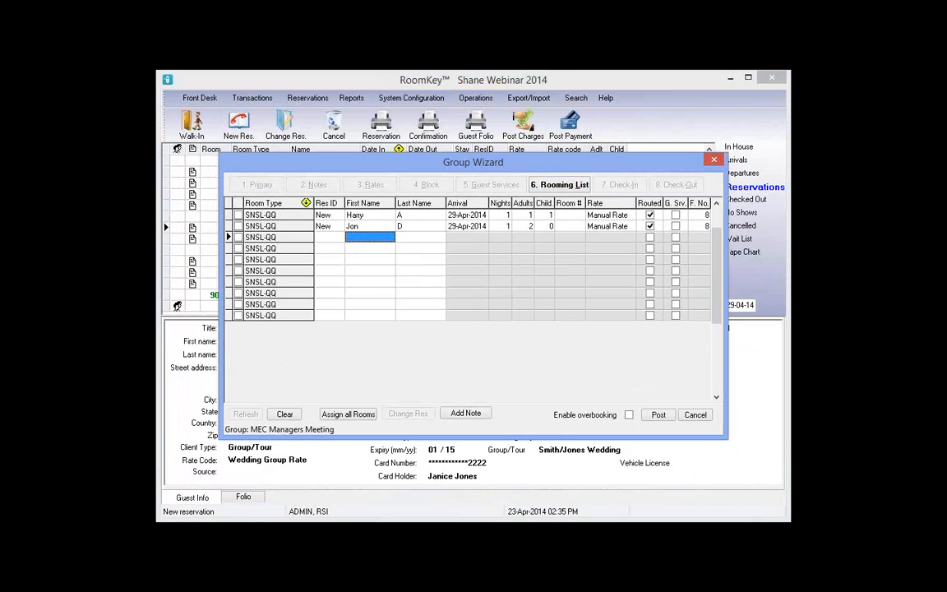
pyautogui.write('Jake')
pyautogui.press('Down')
pyautogui.write('Mark')
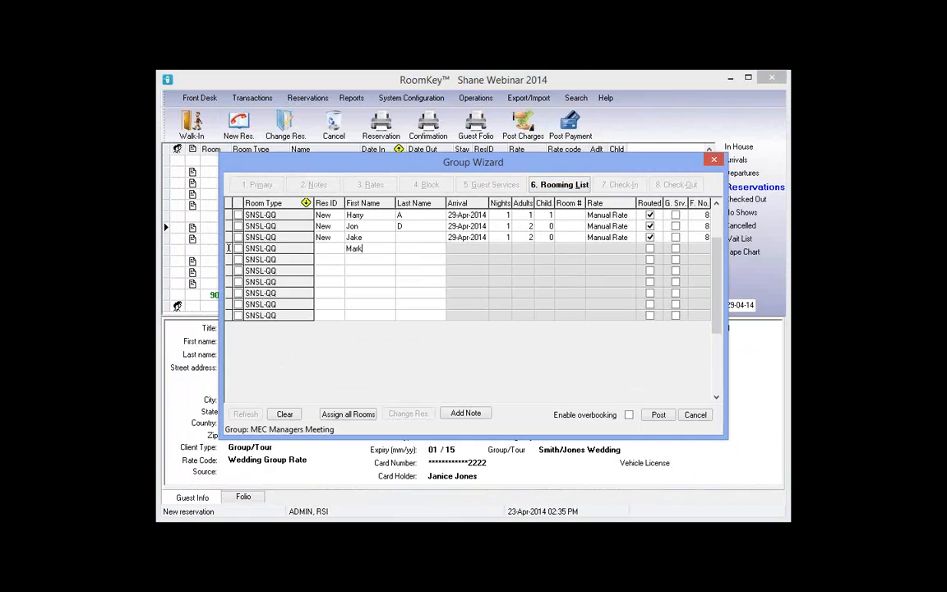
pyautogui.press('Down')
pyautogui.write('Sara')
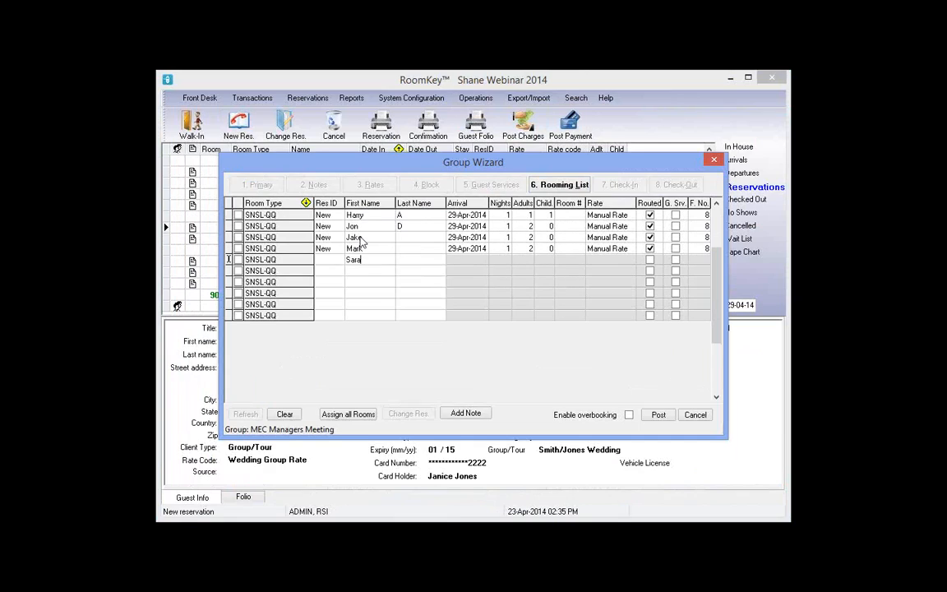
pyautogui.press('Down')
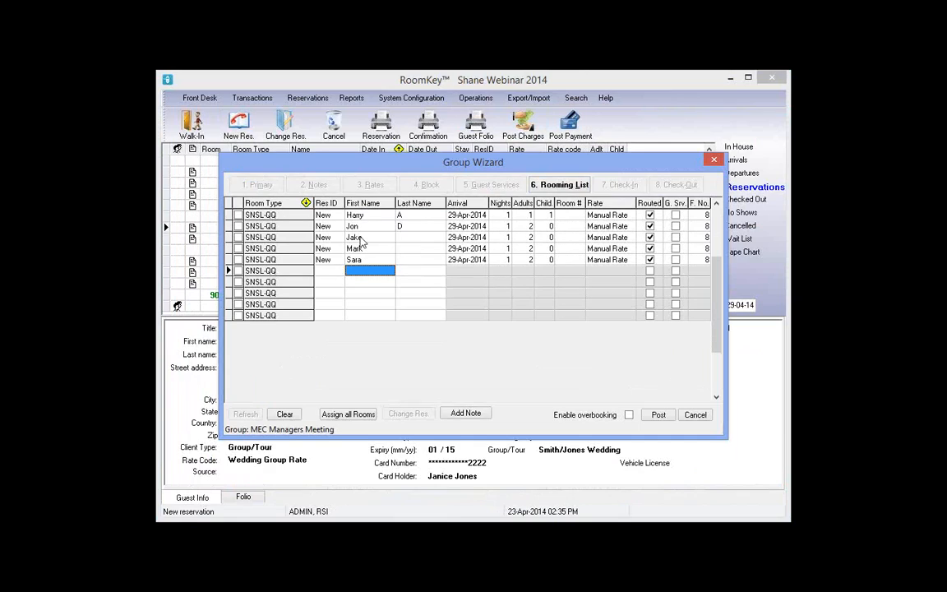
# Enter guest first names for rooms six through ten, correcting the ninth guest's name
pyautogui.write('Tara')
pyautogui.press('Down')
pyautogui.write('Anne')
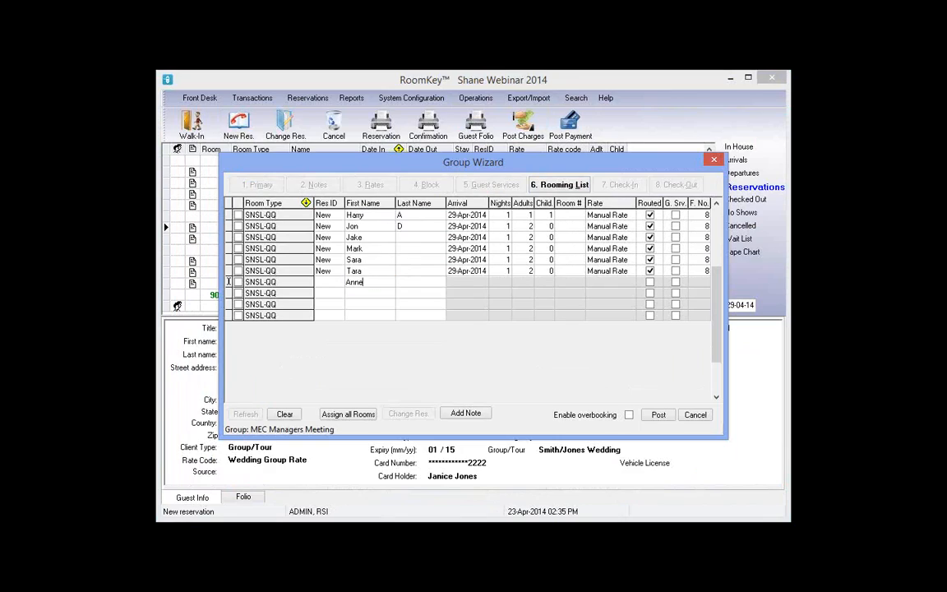
pyautogui.press('Down')
pyautogui.write('Barry')
pyautogui.press('Down')
pyautogui.write('Tom')
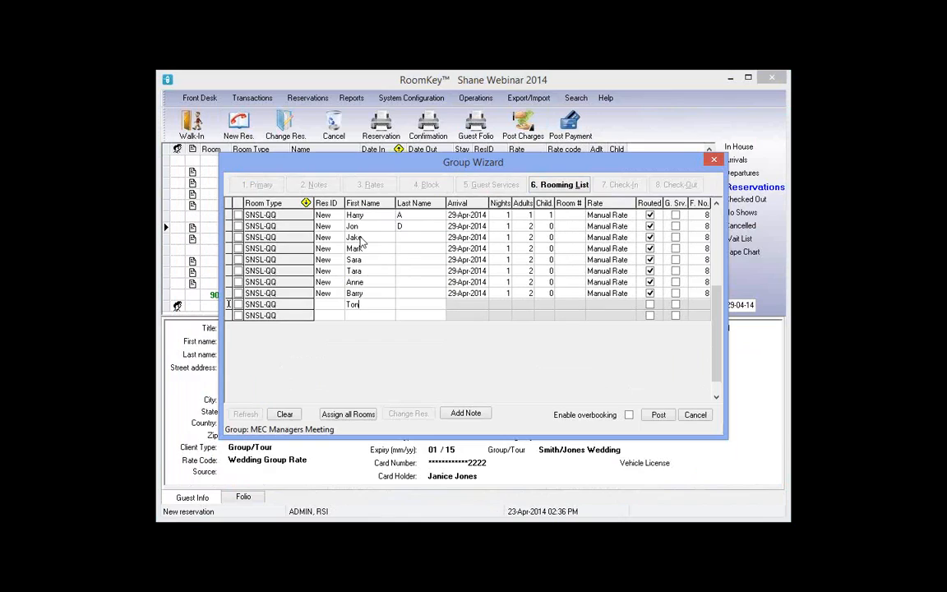
pyautogui.write('my')
pyautogui.press('Down')
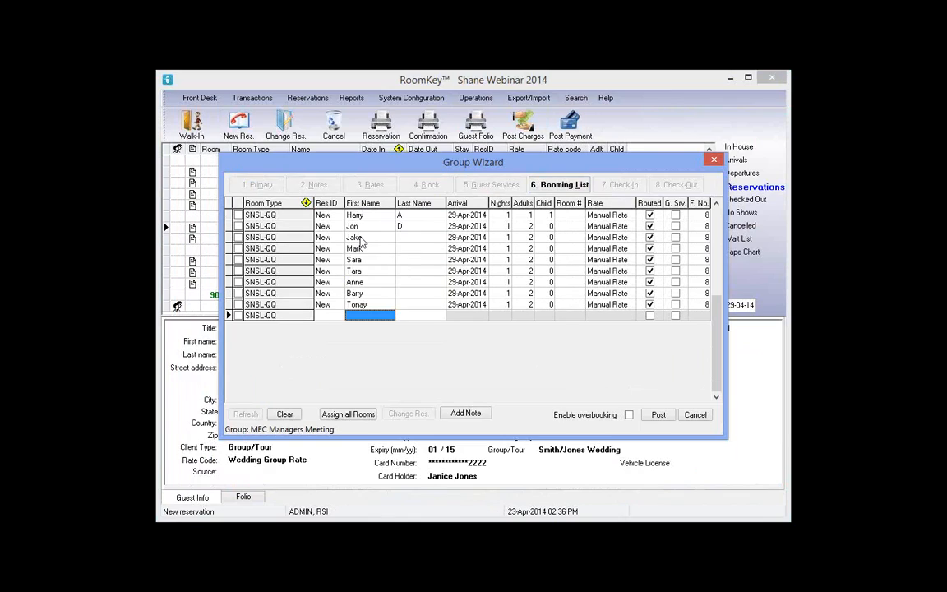
pyautogui.press('Up')
pyautogui.write('Ton')
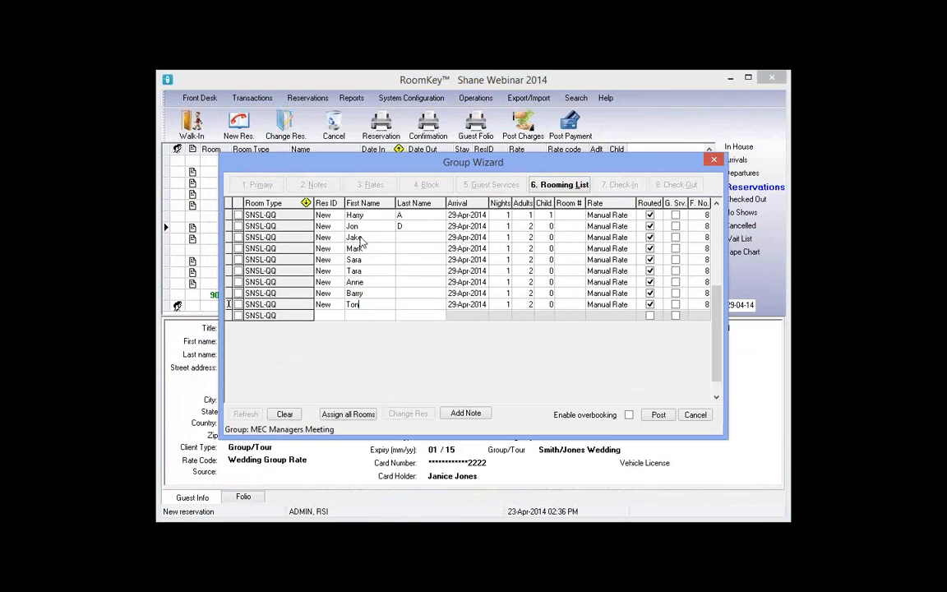
pyautogui.write('ya')
pyautogui.press('Down')
pyautogui.write('Shan')
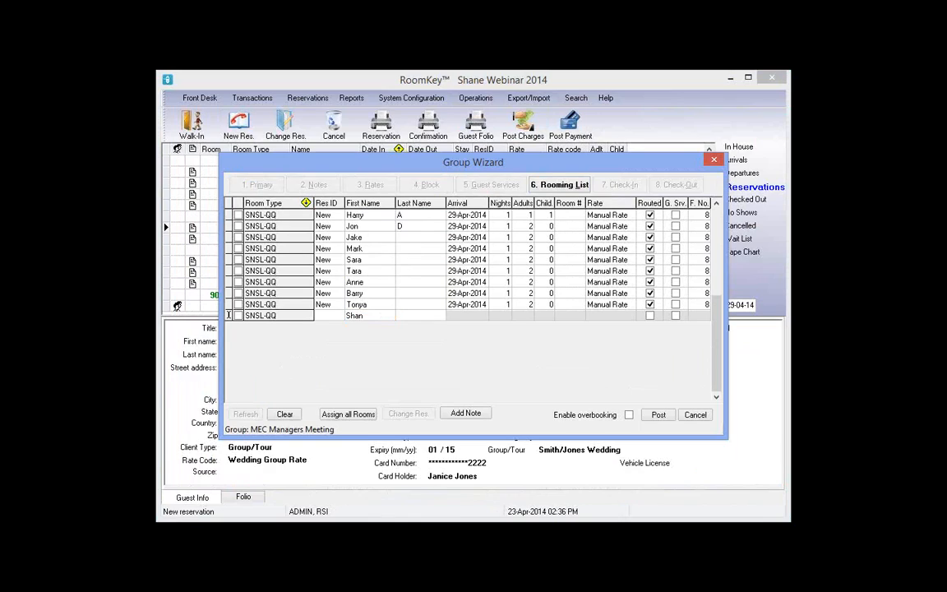
pyautogui.write('non')
# Finish the last initials, set one adult in rooms four and seven, and post the rooming list
pyautogui.click(417, 238)
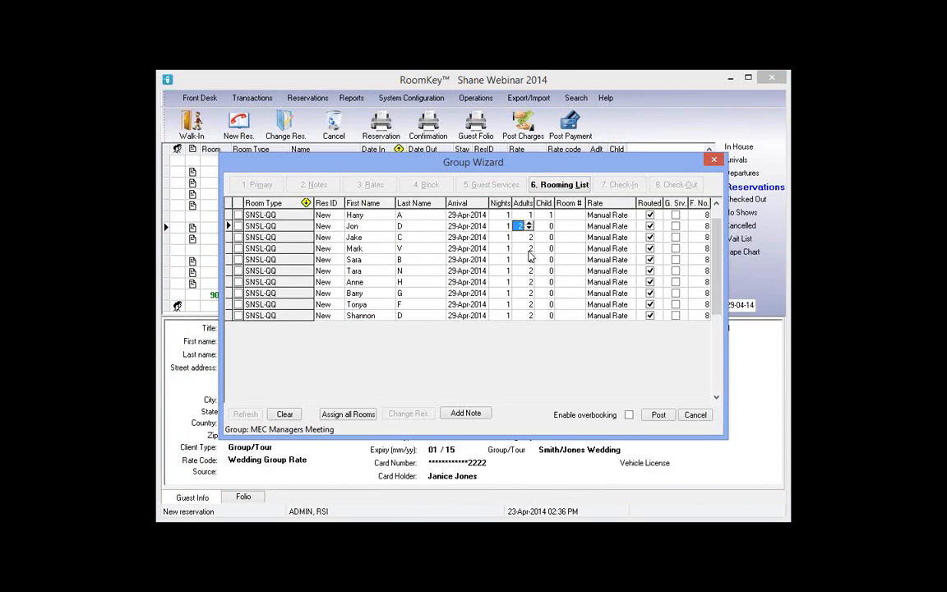
pyautogui.click(528, 250)
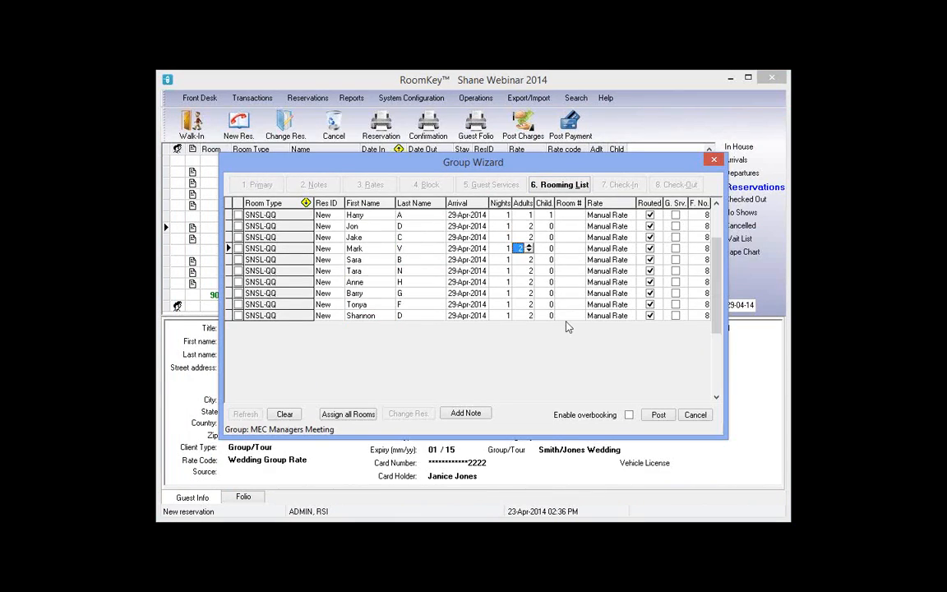
pyautogui.write('1')
pyautogui.press('Down')
pyautogui.press('Down')
pyautogui.press('Down')
pyautogui.write('1')
pyautogui.press('Down')
pyautogui.press('Tab')
pyautogui.write('1')
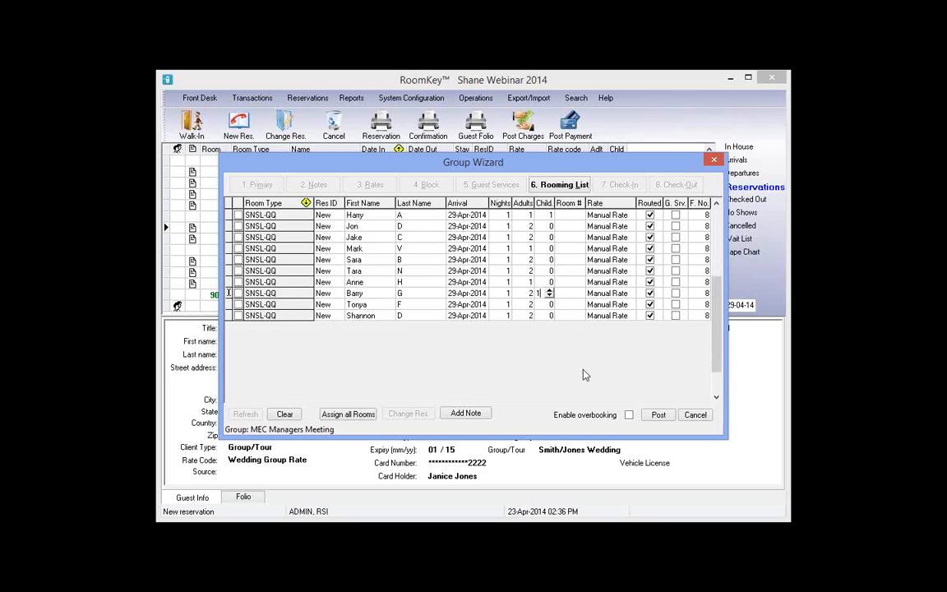
pyautogui.click(659, 417)
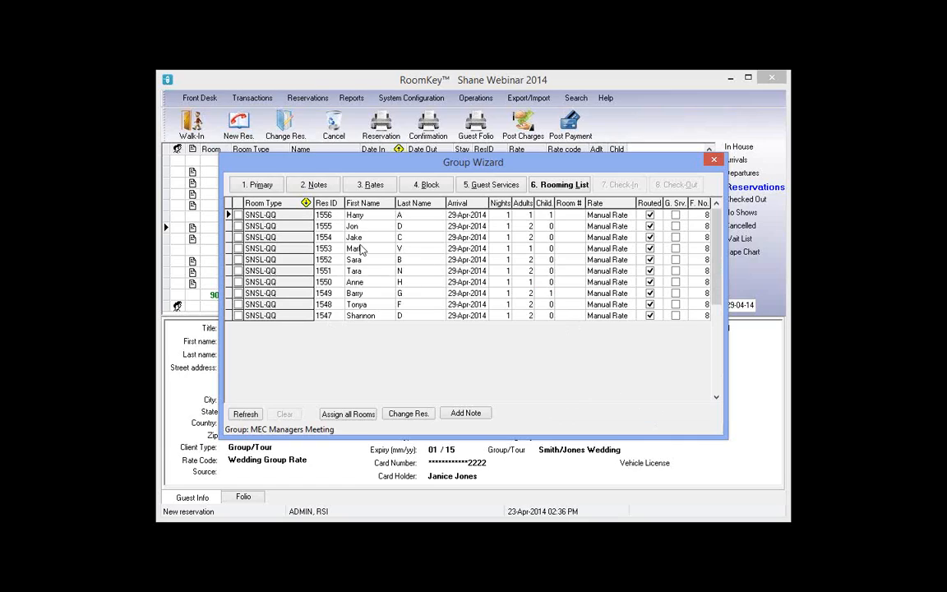
# Replace the second guest's empty first name, post it, and review the ten reservations
pyautogui.click(353, 226)
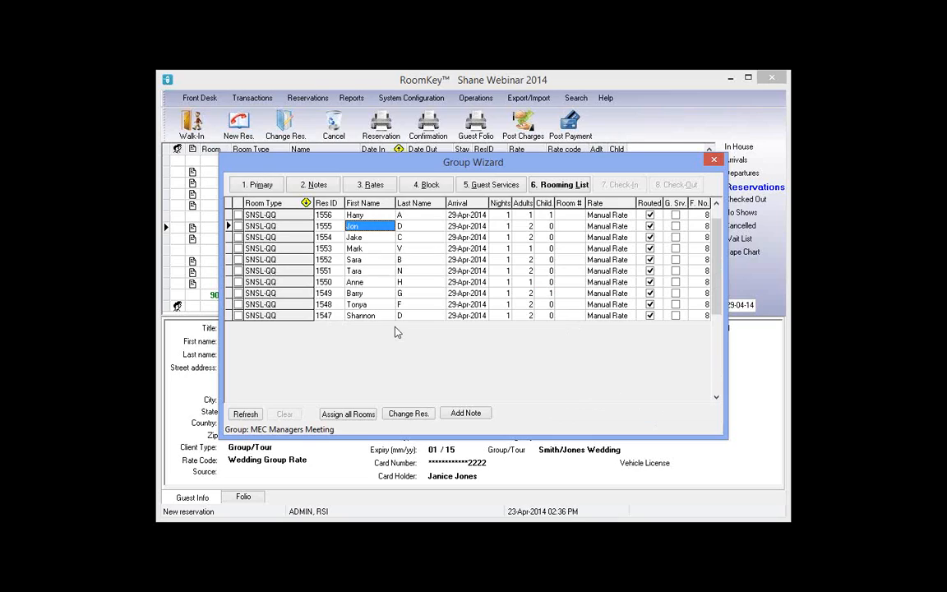
pyautogui.press('BackSpace')
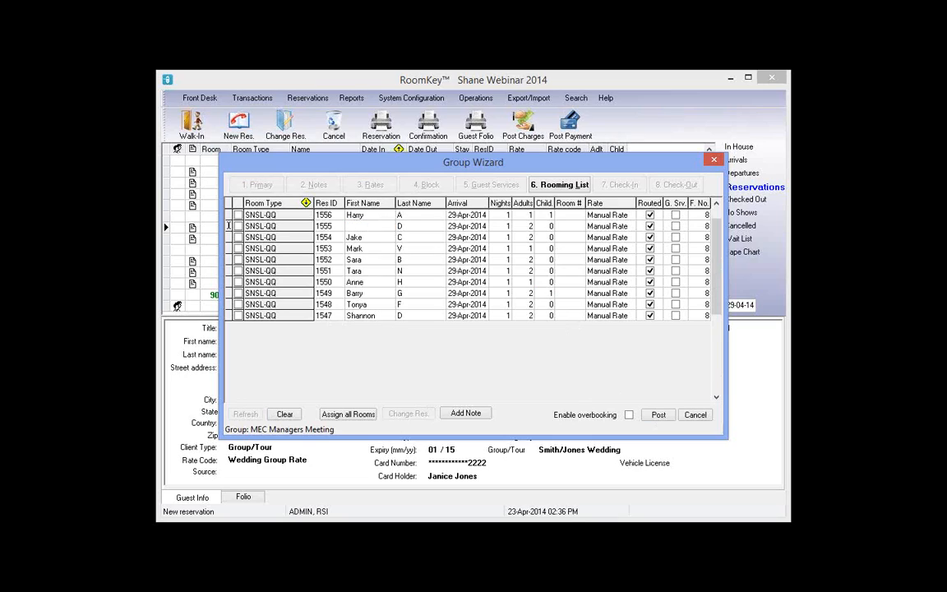
pyautogui.write('John')
pyautogui.click(659, 415)
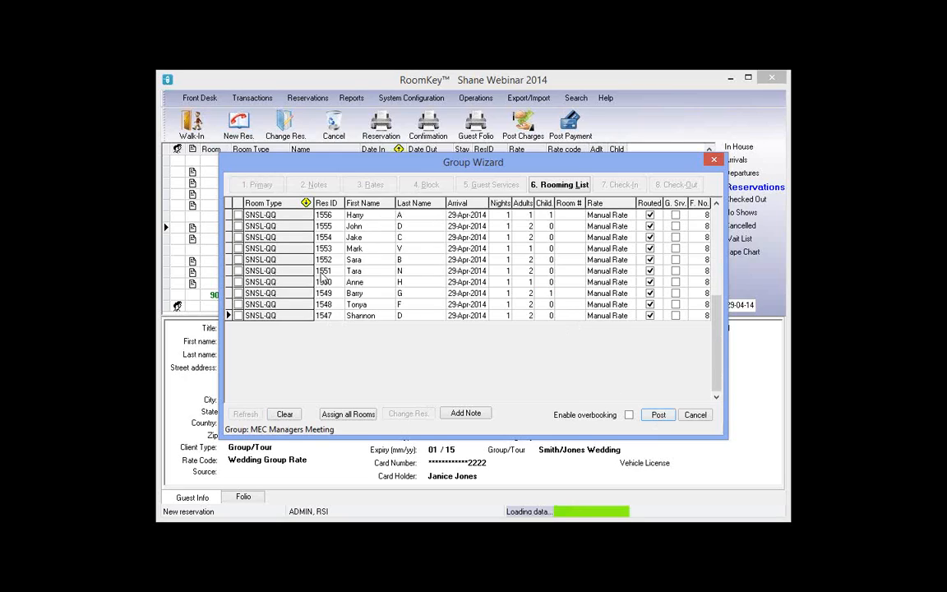
pyautogui.click(359, 225)
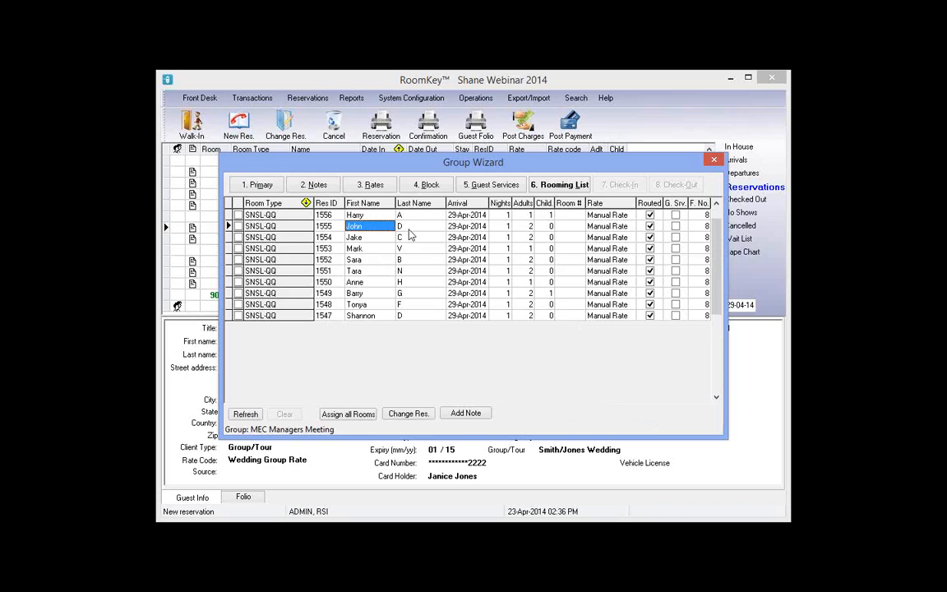
pyautogui.click(371, 250)
pyautogui.scroll(-2, 367, 265)
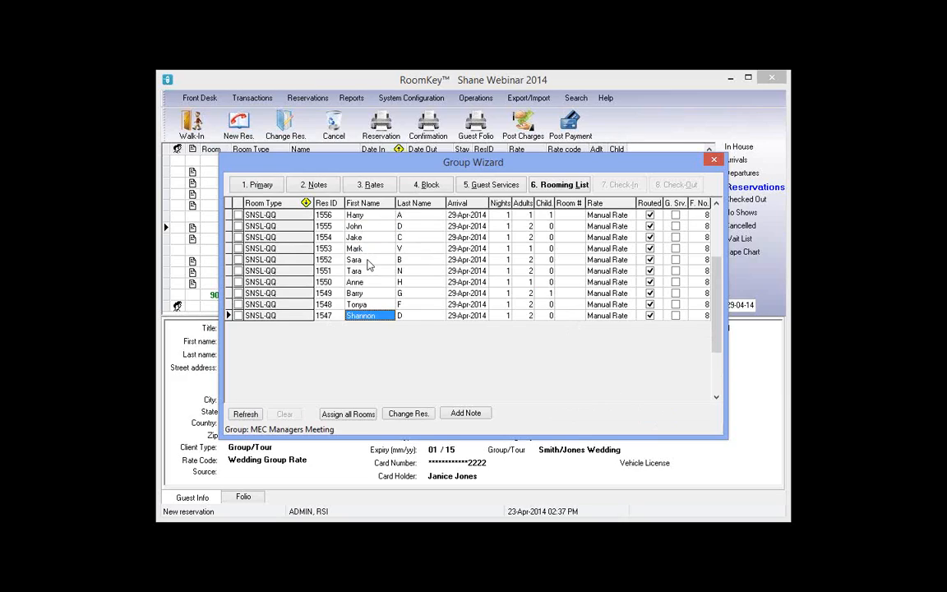
pyautogui.scroll(3, 368, 265)
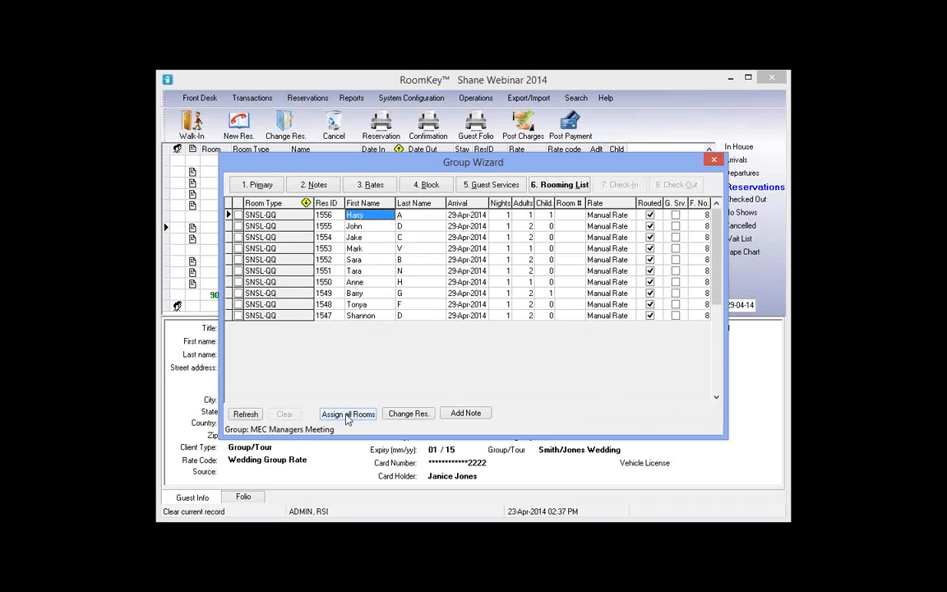
# Assign and post rooms for all guests, then move reservation 1556 from room 101 to 112
pyautogui.click(347, 416)
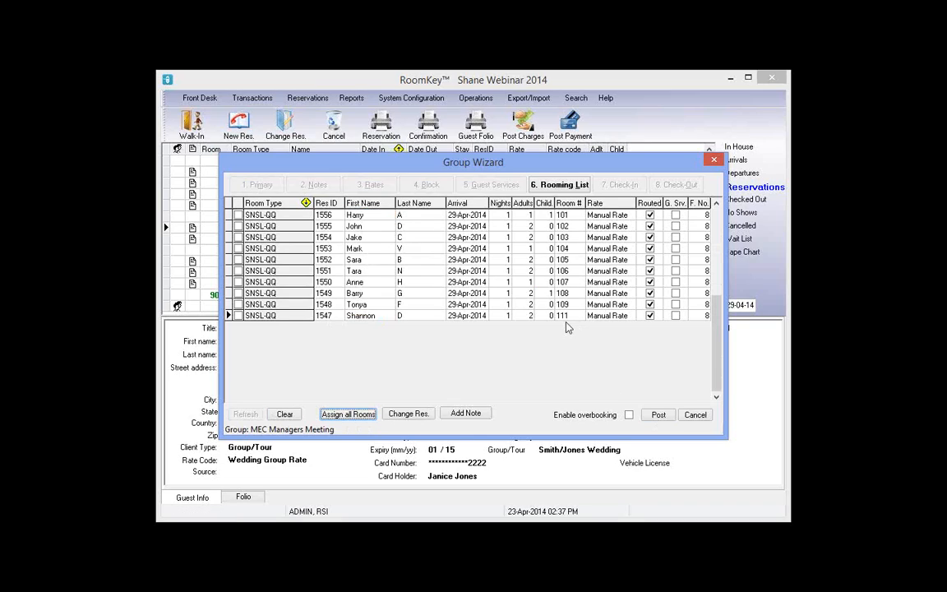
pyautogui.click(658, 415)
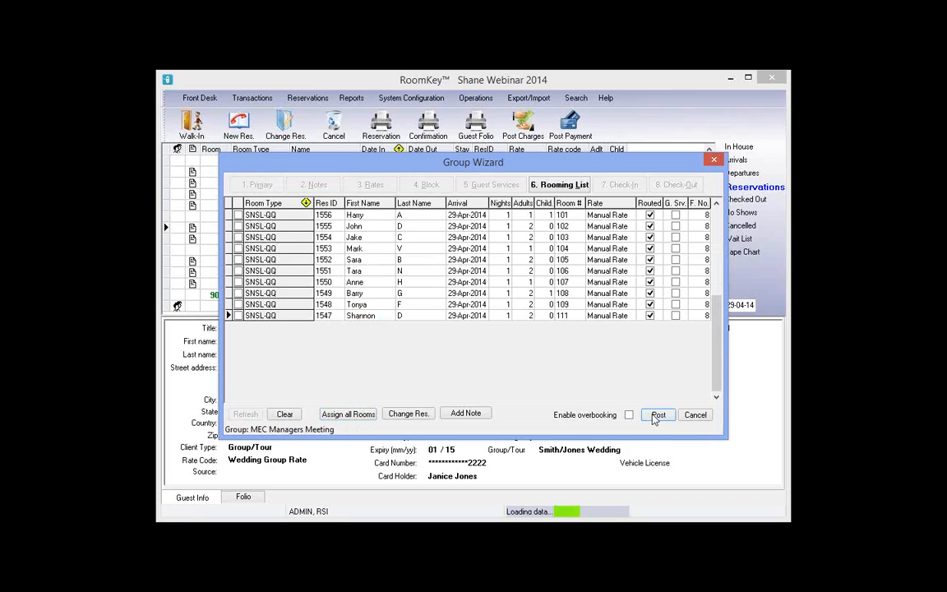
pyautogui.click(579, 214)
pyautogui.click(579, 215)
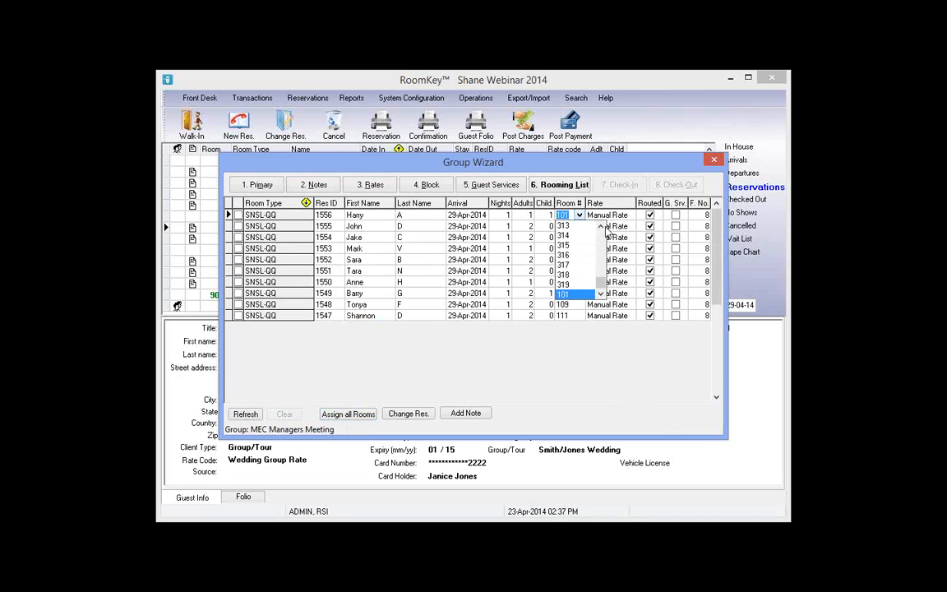
pyautogui.moveTo(600, 282); pyautogui.dragTo(601, 232)
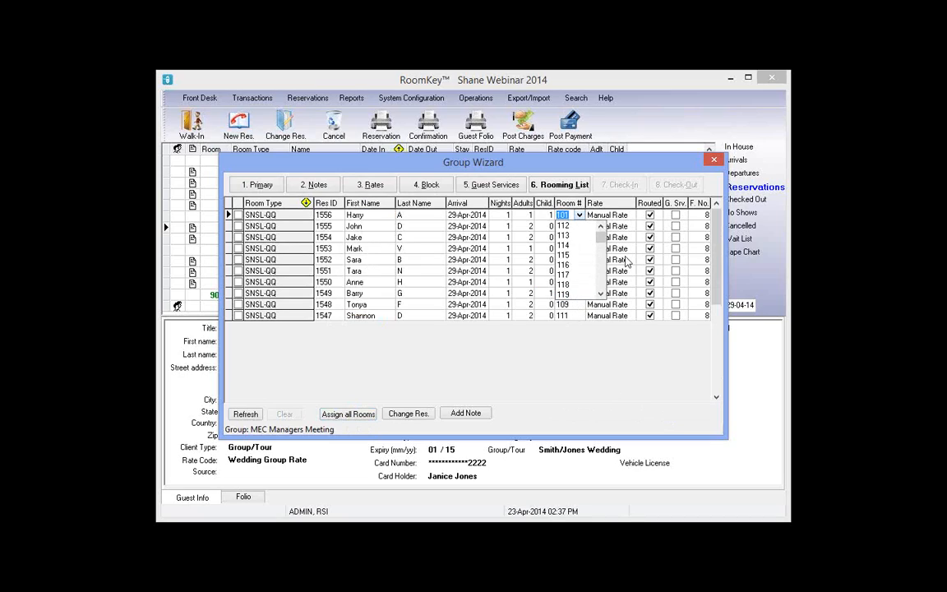
pyautogui.click(563, 225)
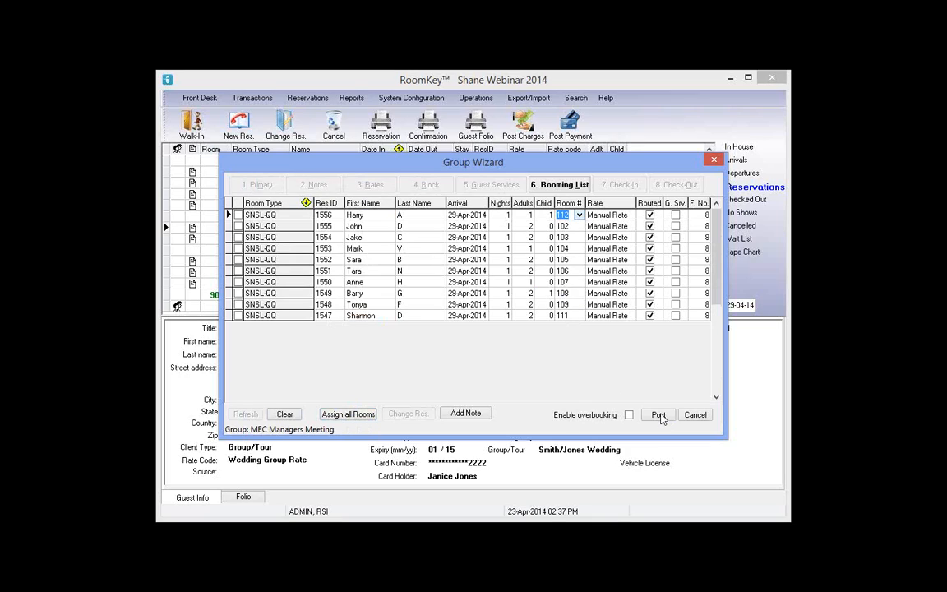
pyautogui.click(658, 415)
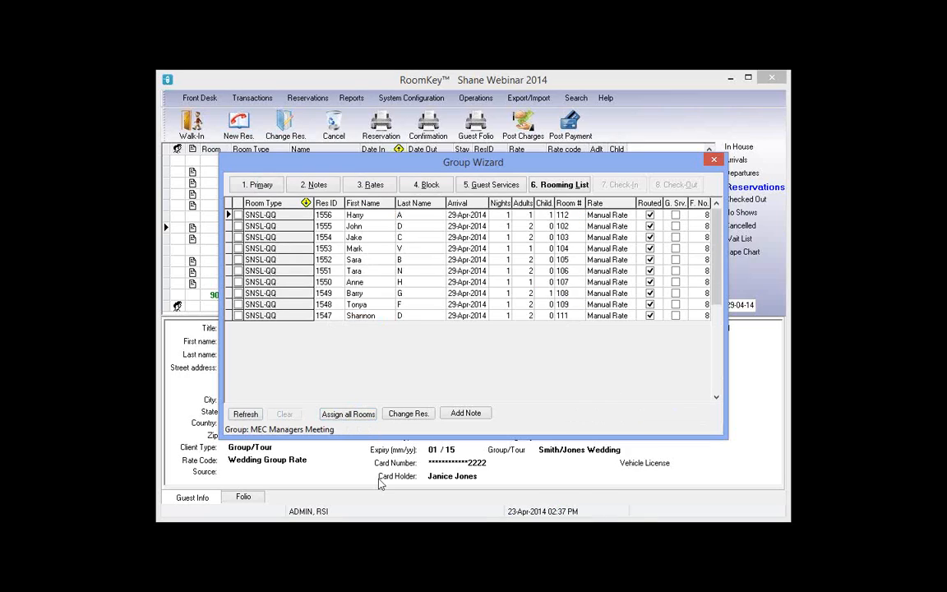
pyautogui.click(256, 185)
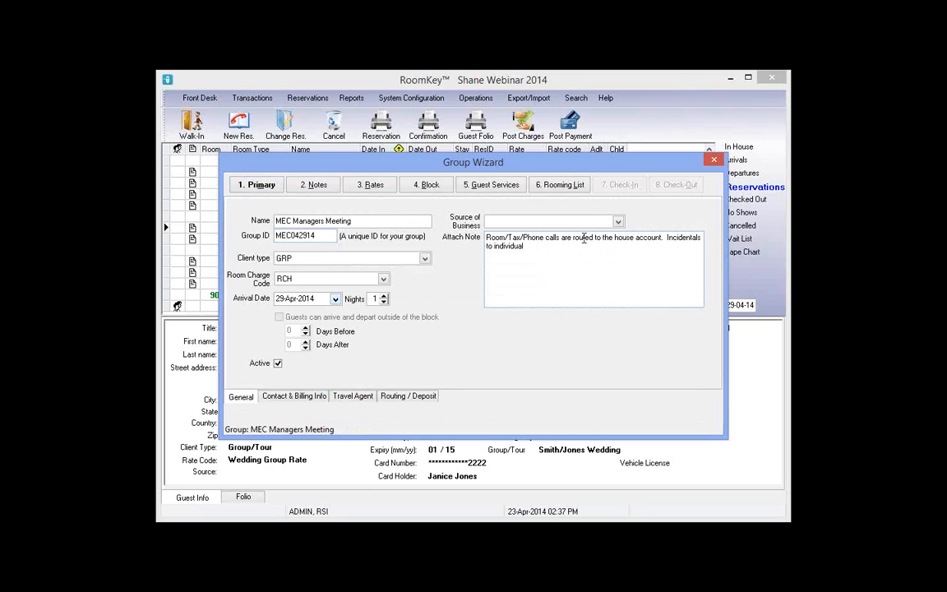
pyautogui.moveTo(486, 238); pyautogui.dragTo(691, 238)
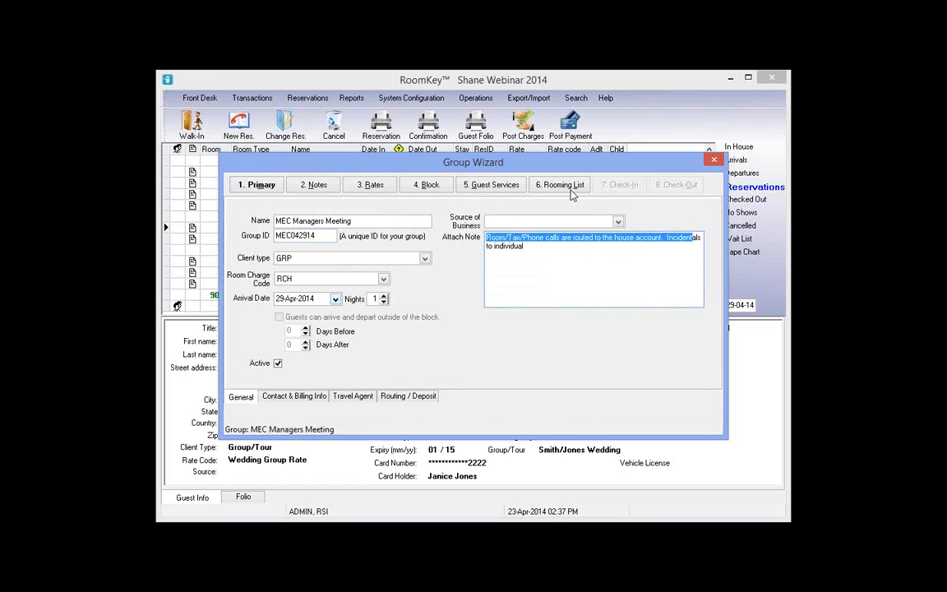
pyautogui.click(572, 187)
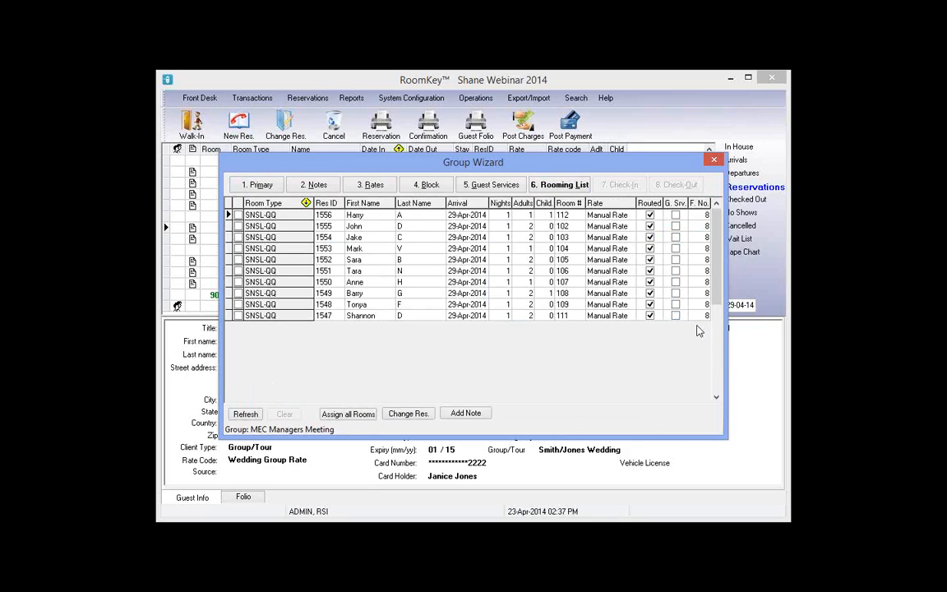
# Give reservation 1547 a last initial, unroute its charges, set folio 1, and open its notes
pyautogui.click(368, 317)
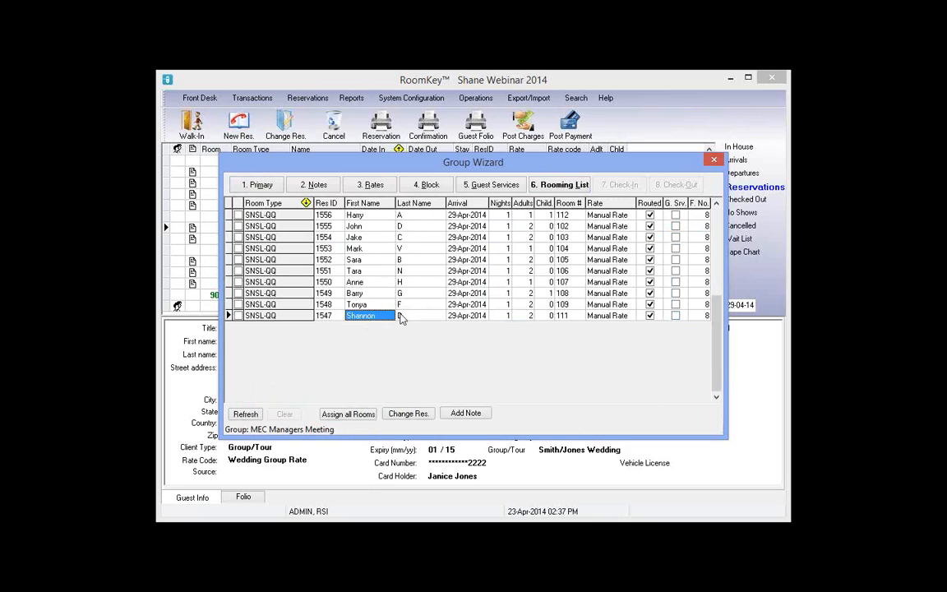
pyautogui.click(401, 318)
pyautogui.write('D')
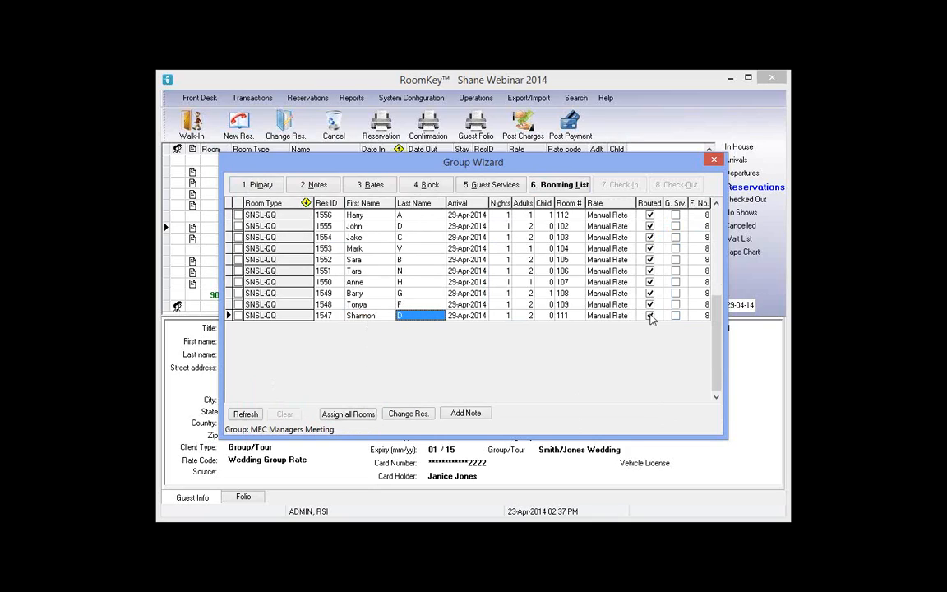
pyautogui.click(650, 316)
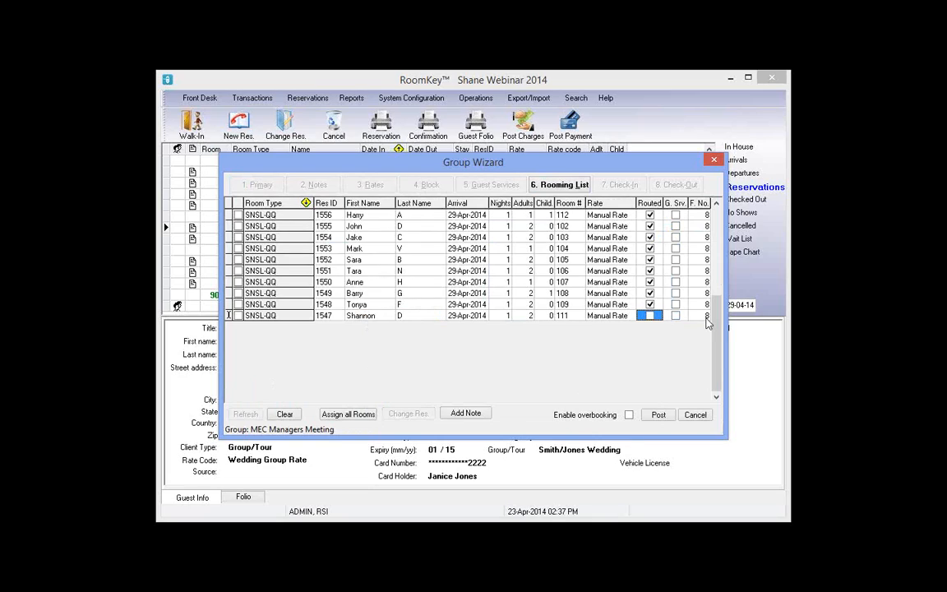
pyautogui.click(704, 317)
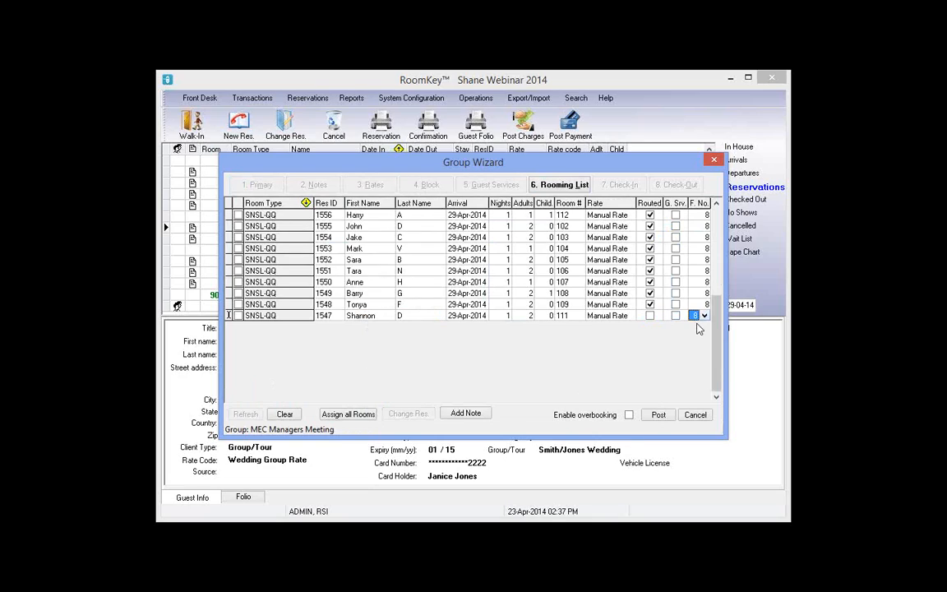
pyautogui.click(704, 315)
pyautogui.click(697, 325)
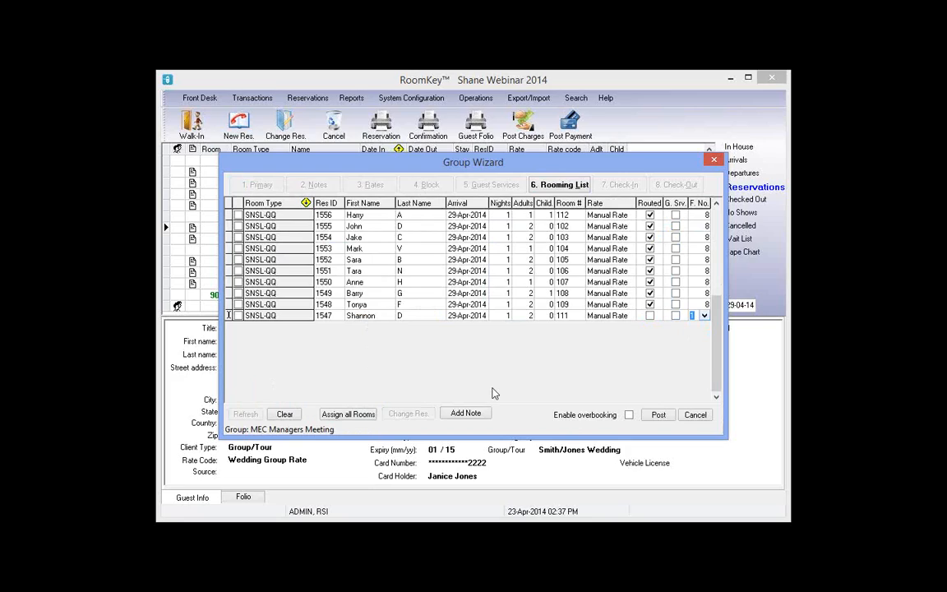
pyautogui.click(379, 319)
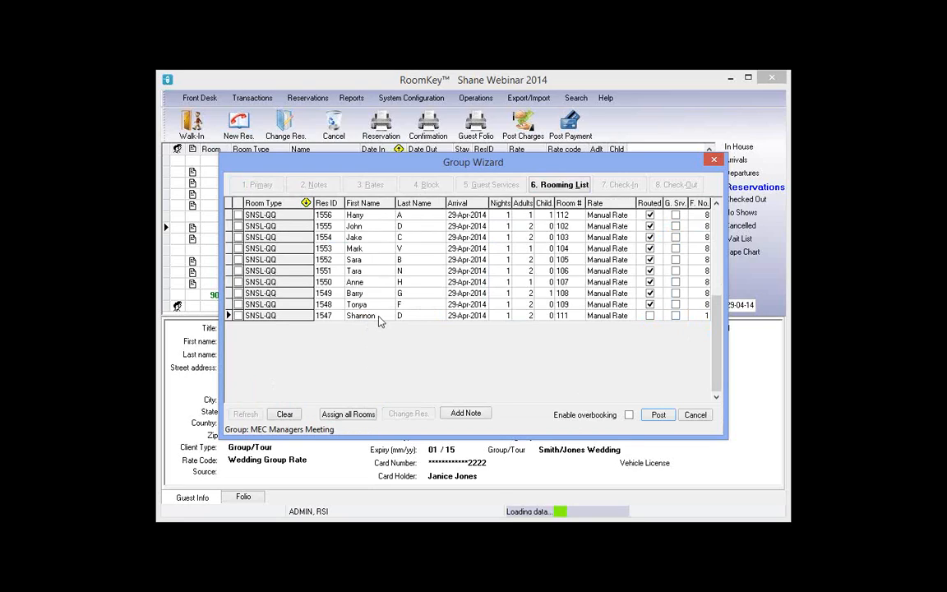
pyautogui.click(416, 319)
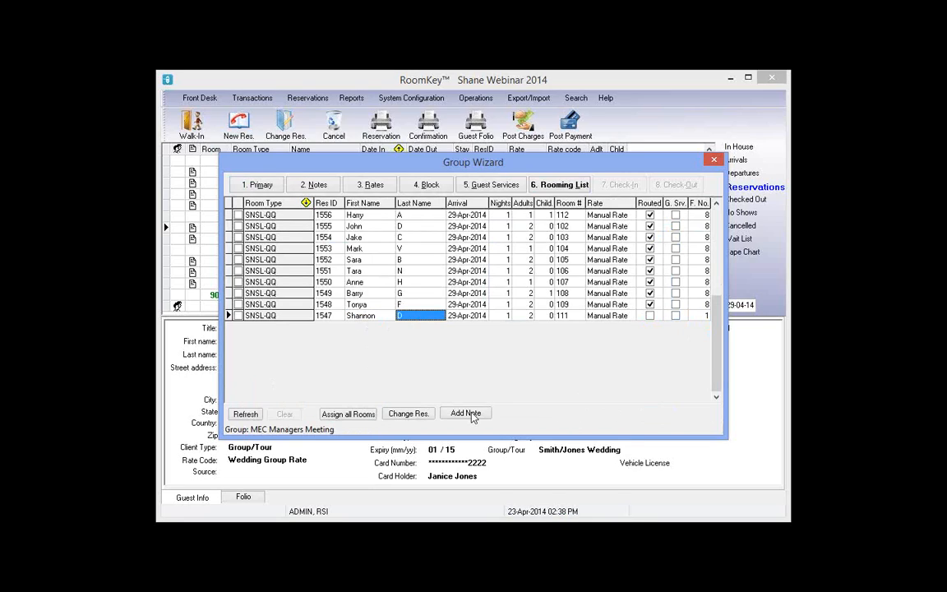
pyautogui.click(473, 415)
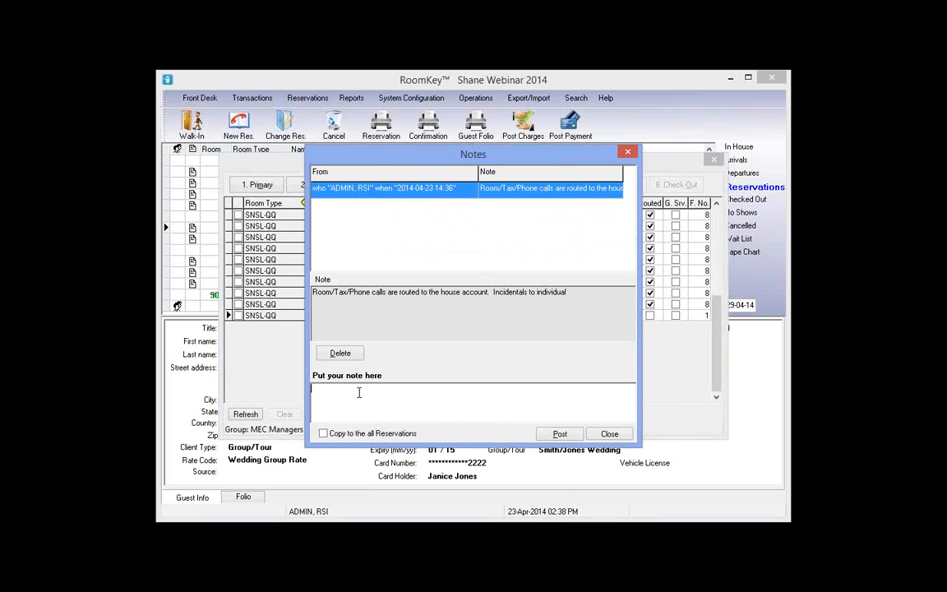
# Post a note that this guest is responsible for all her own charges, then close Notes
pyautogui.write('Shannon with this group is responsible for all charges he')
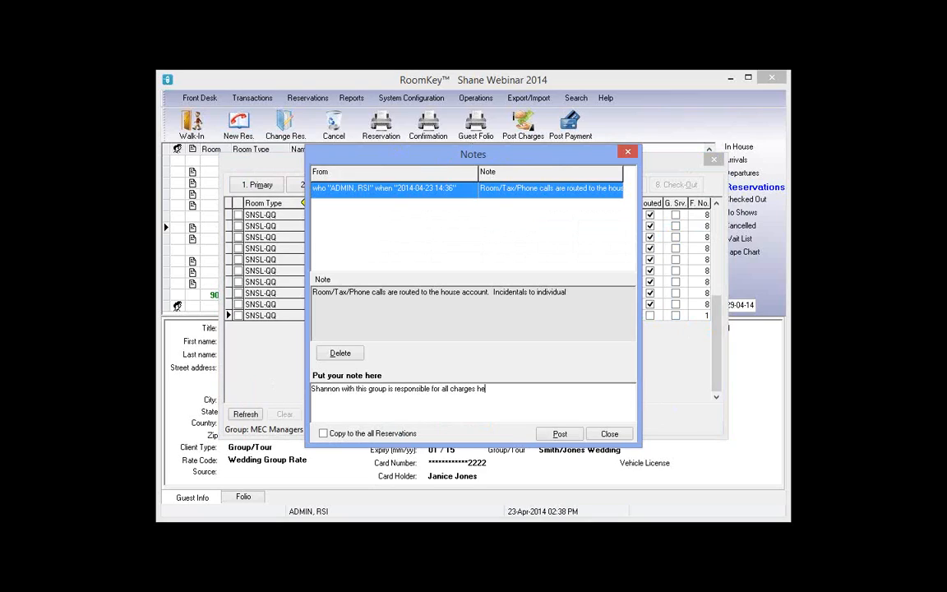
pyautogui.write('rself')
pyautogui.click(560, 434)
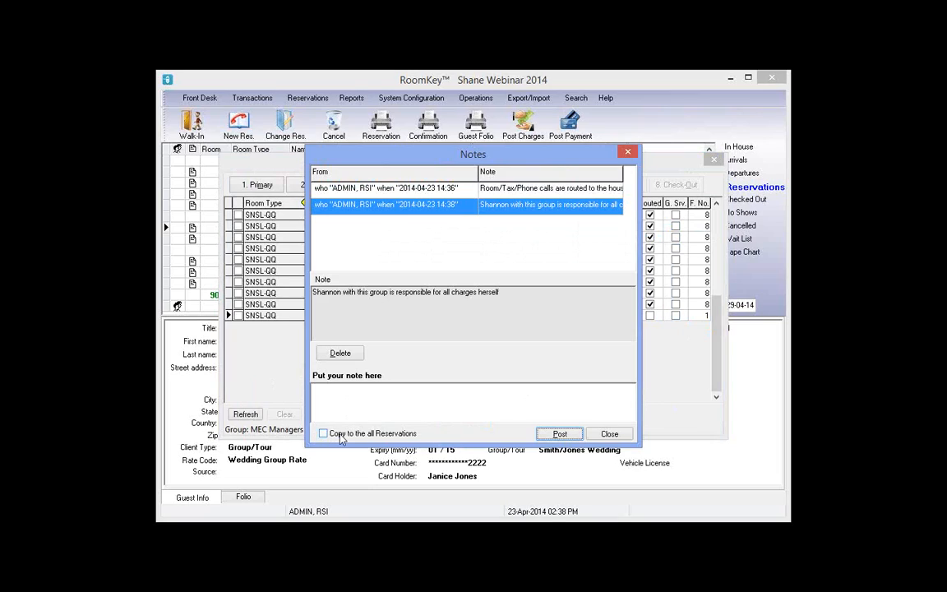
pyautogui.click(609, 435)
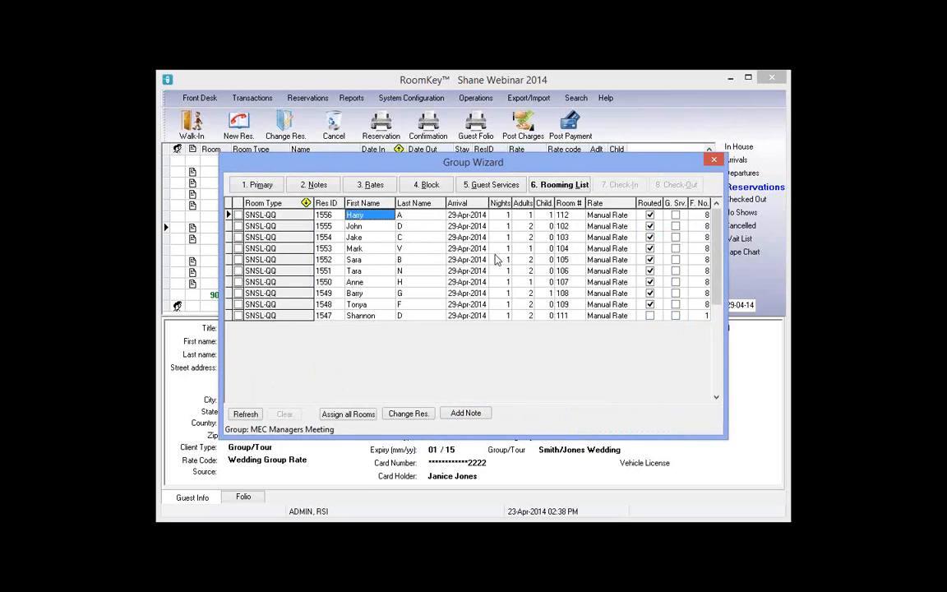
# Add a sharing guest (first name and last initial) to room 112's reservation and confirm
pyautogui.click(364, 217)
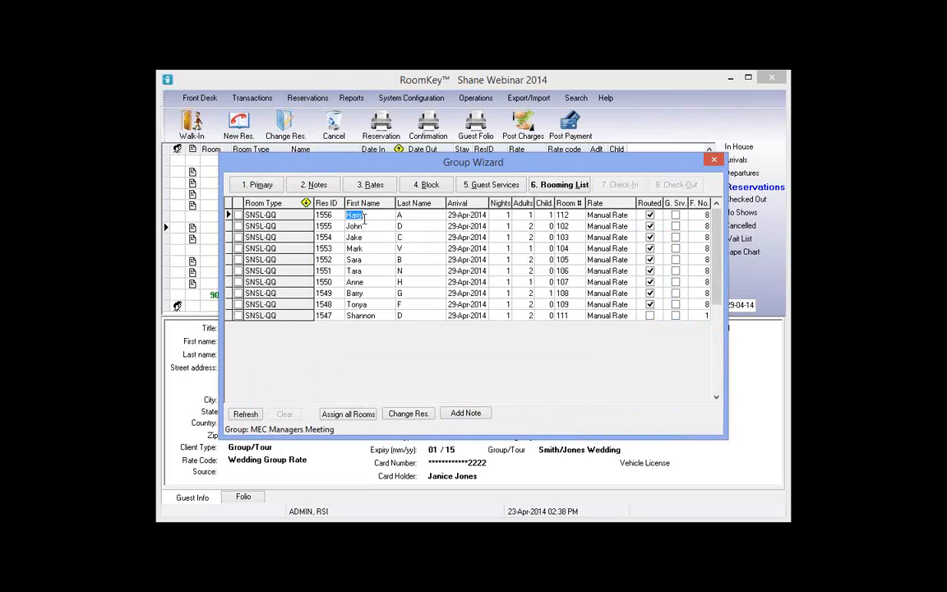
pyautogui.click(409, 215)
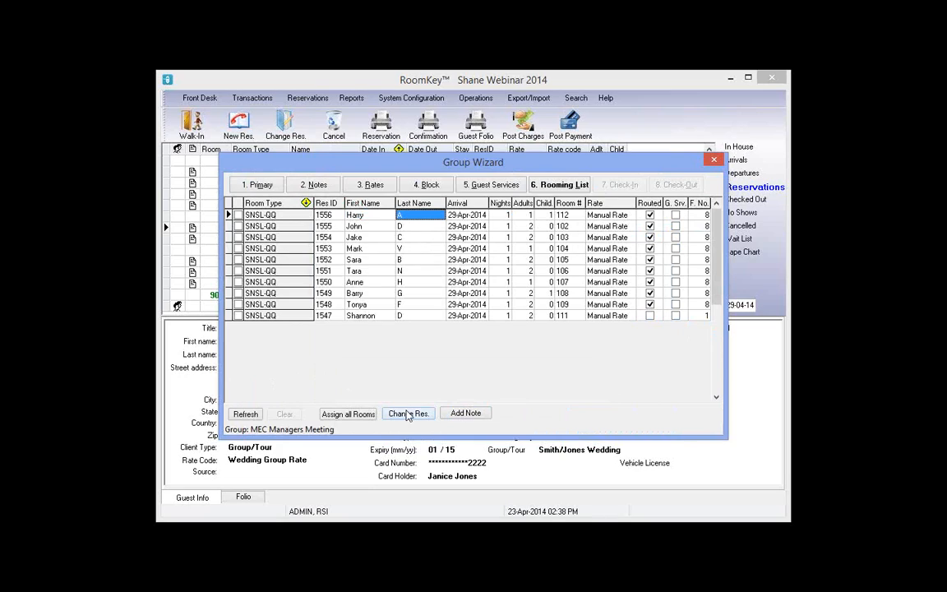
pyautogui.click(407, 415)
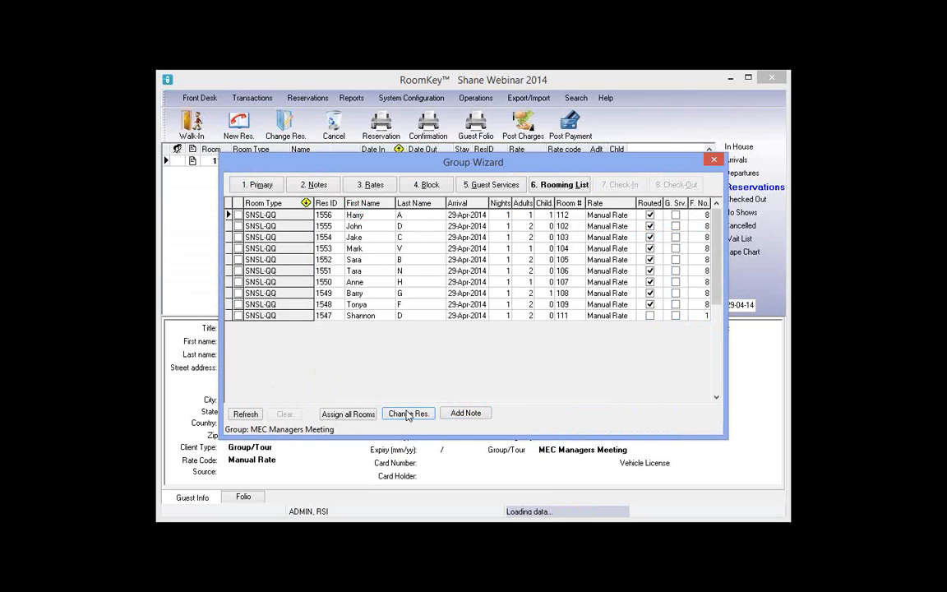
pyautogui.click(406, 414)
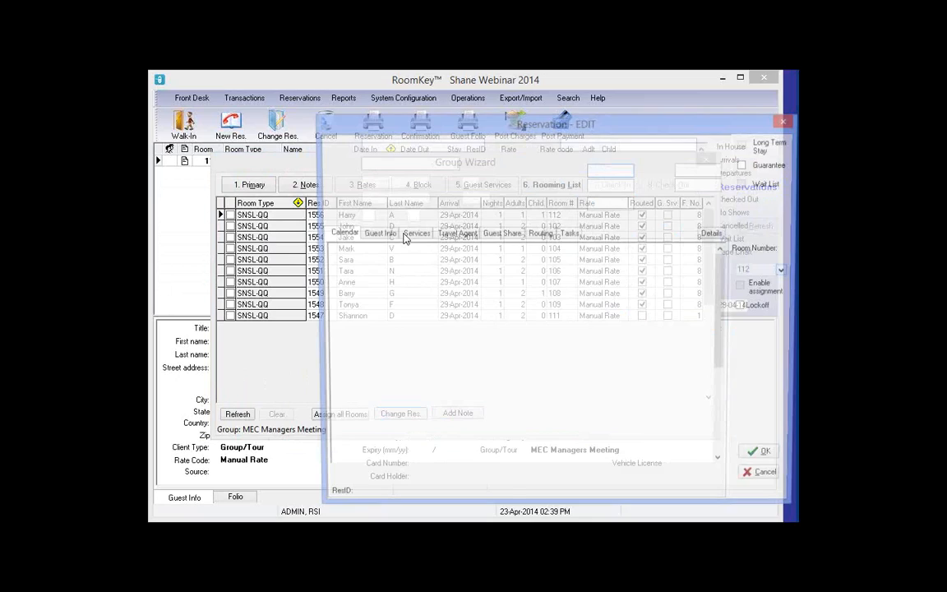
pyautogui.click(496, 233)
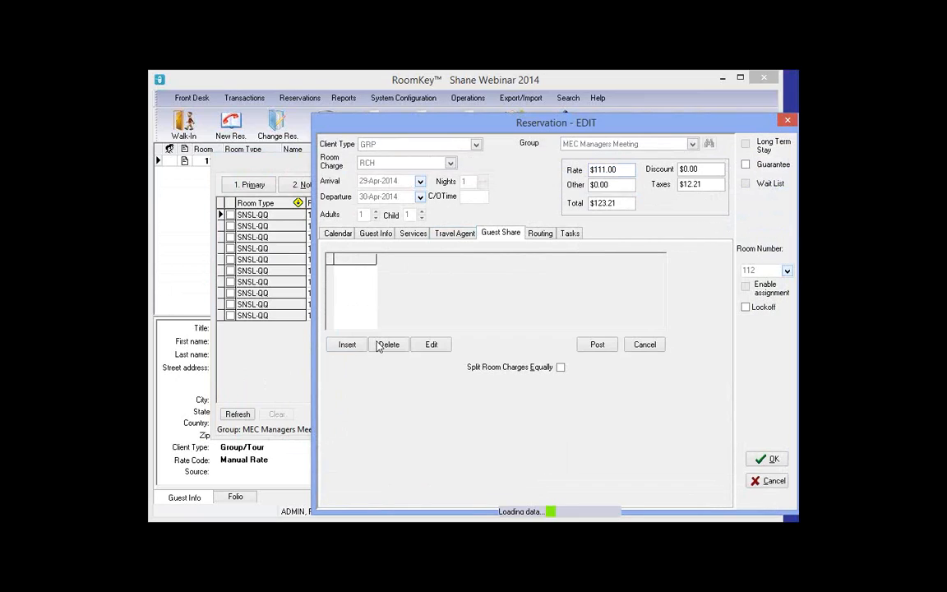
pyautogui.click(355, 270)
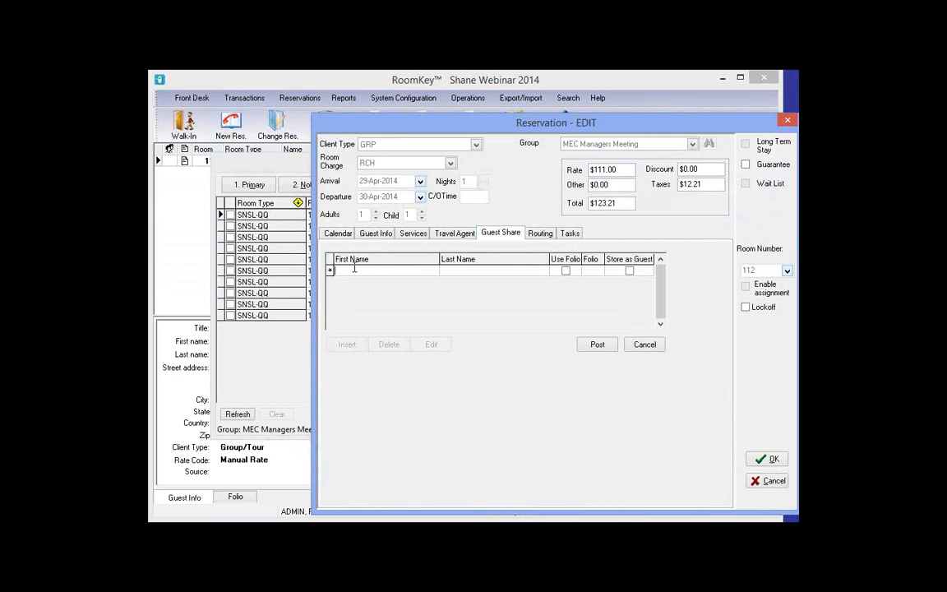
pyautogui.write('Danie')
pyautogui.press('Tab')
pyautogui.write('q')
pyautogui.press('BackSpace')
pyautogui.write('T')
pyautogui.click(597, 347)
pyautogui.click(777, 460)
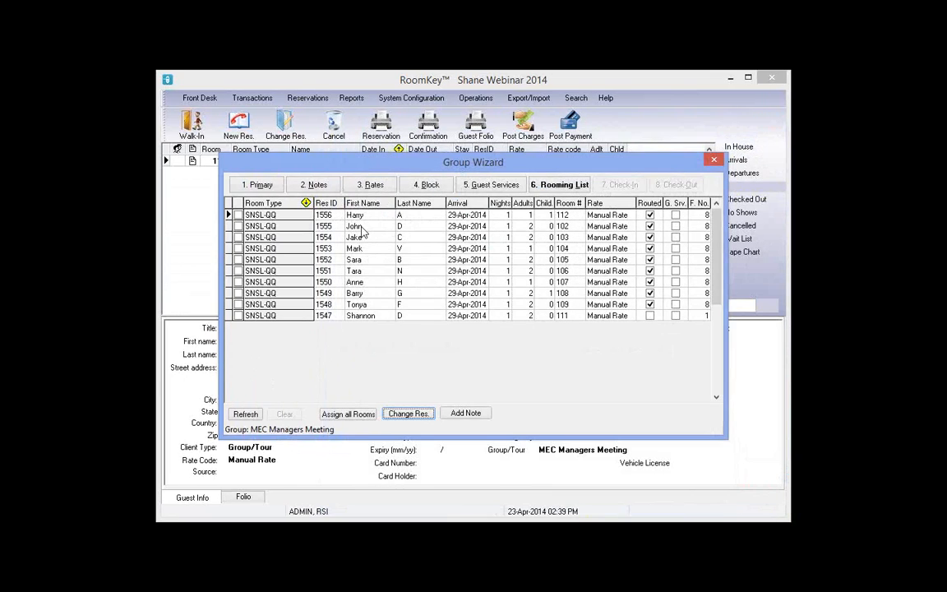
# Add a second sharing guest to room 102's reservation (1555) and confirm
pyautogui.click(359, 227)
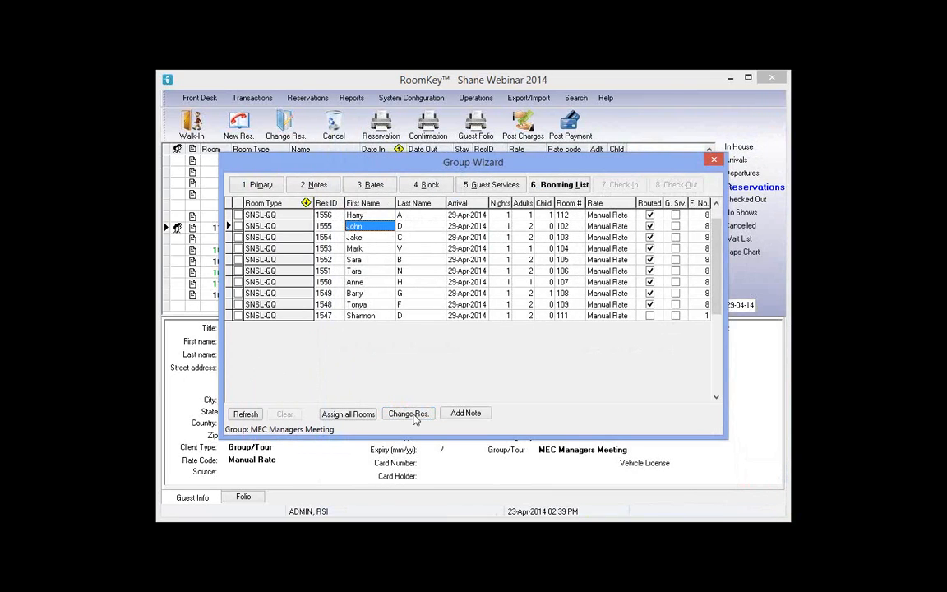
pyautogui.click(409, 414)
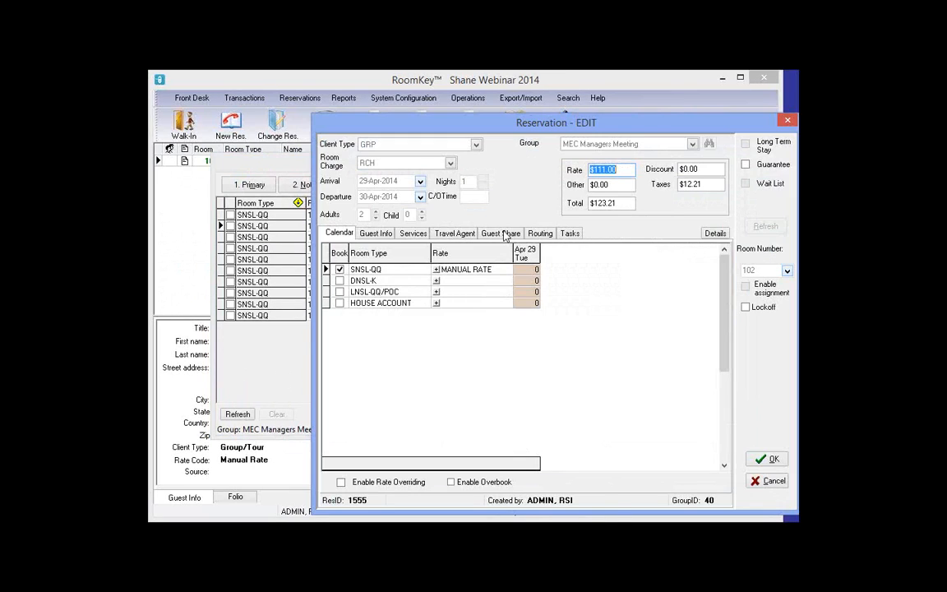
pyautogui.click(502, 233)
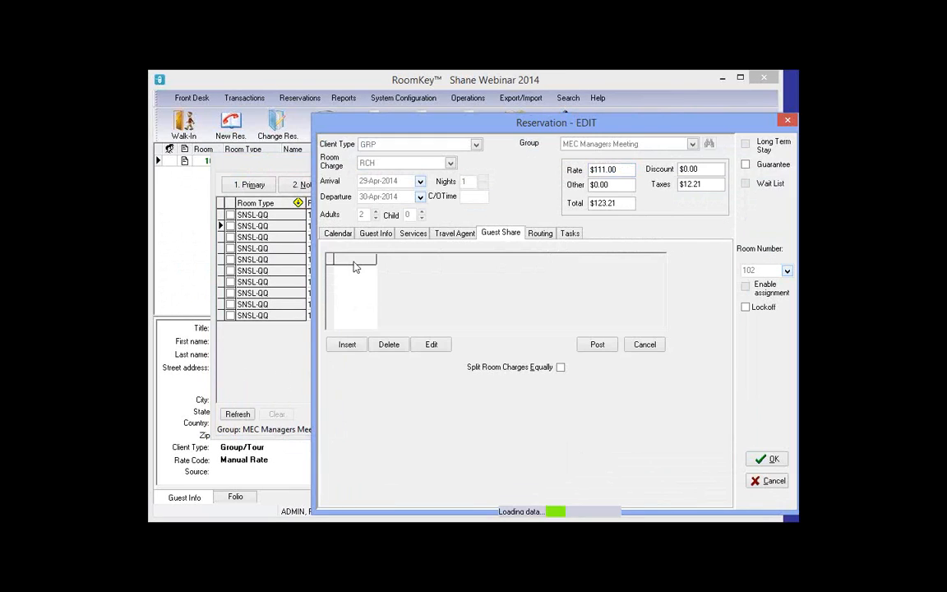
pyautogui.click(347, 344)
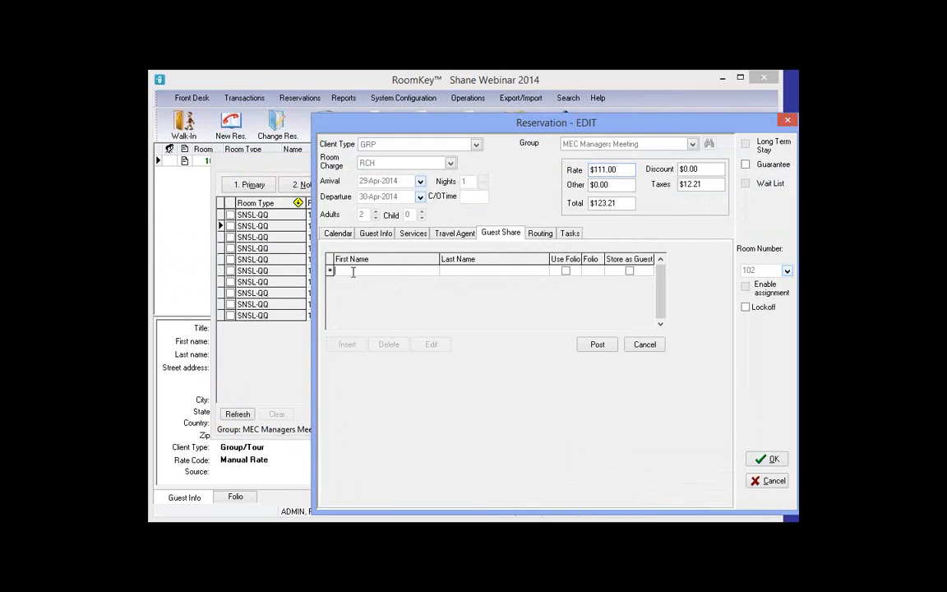
pyautogui.write('Alice')
pyautogui.press('Tab')
pyautogui.write('M')
pyautogui.click(597, 344)
pyautogui.click(765, 461)
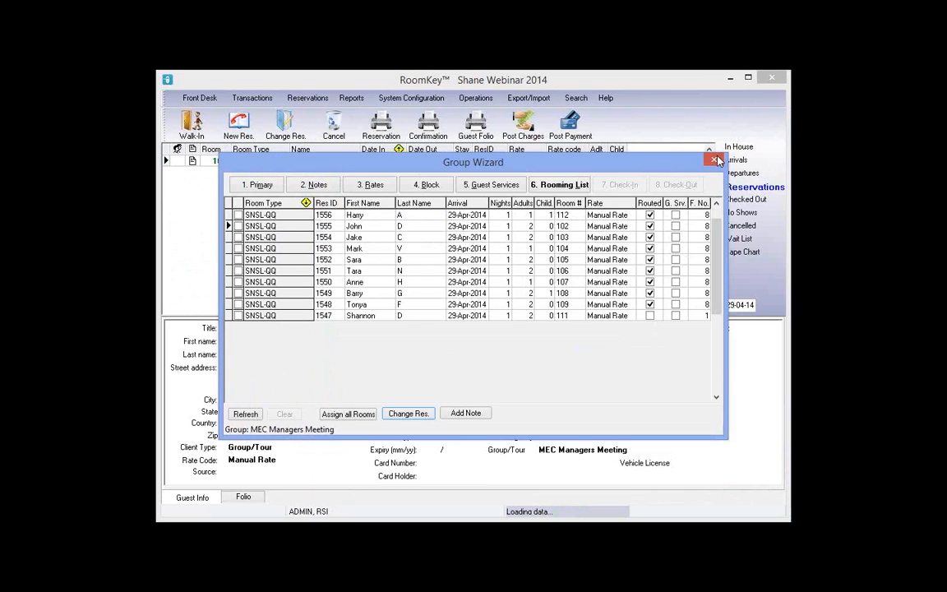
# Switch from MEC Managers Meeting to Tauck World Discovery (29-Apr-2014) and view its empty rooming list
pyautogui.click(714, 159)
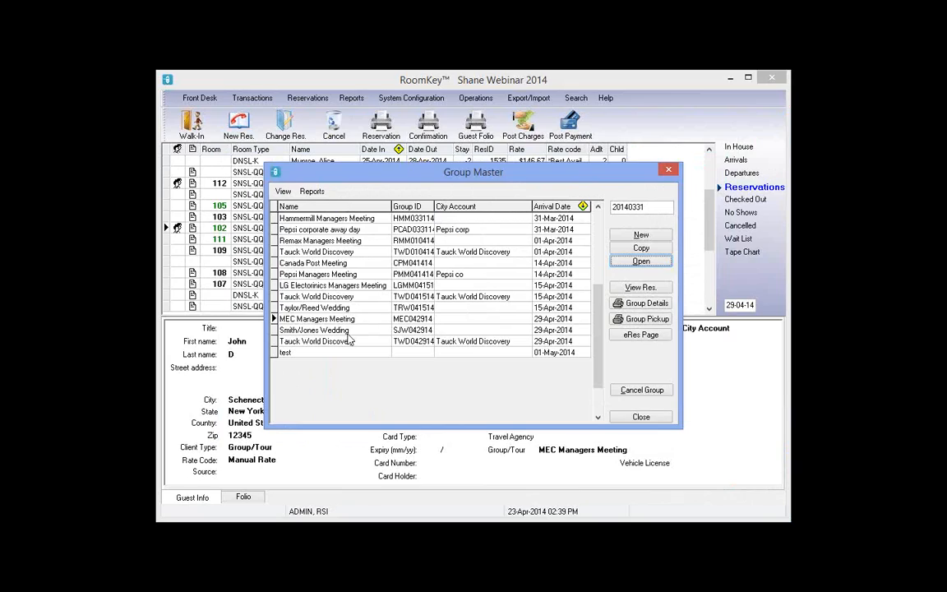
pyautogui.click(360, 318)
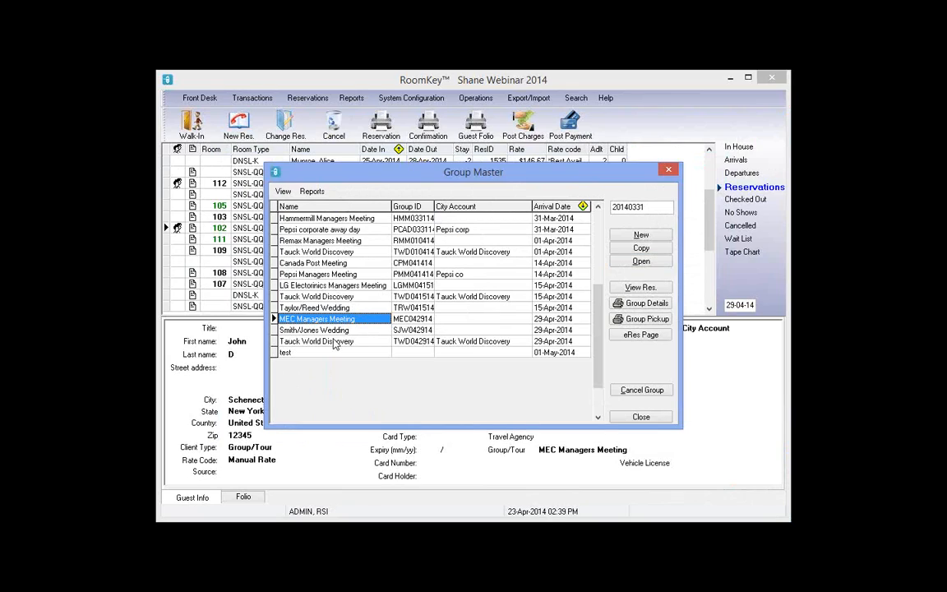
pyautogui.click(565, 339)
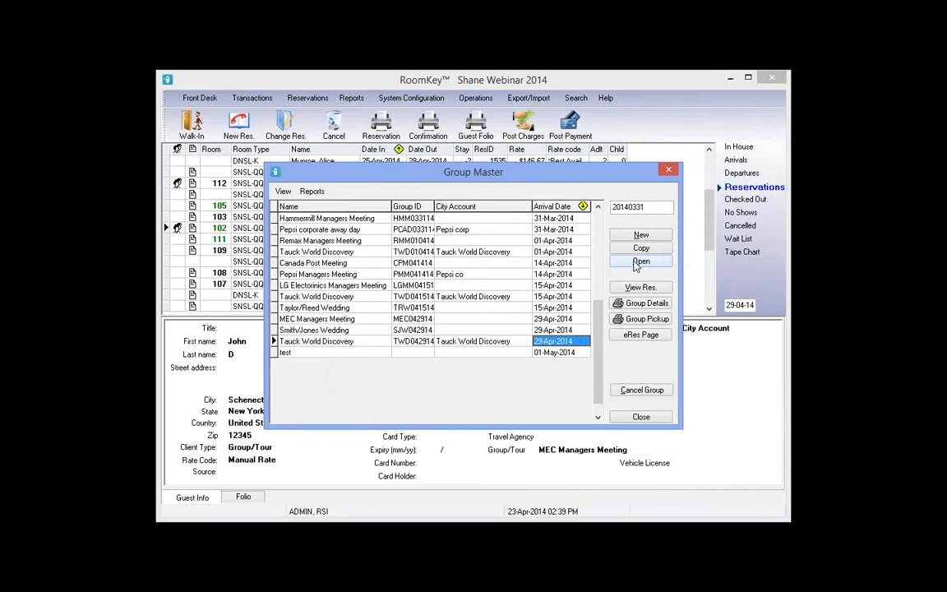
pyautogui.click(636, 263)
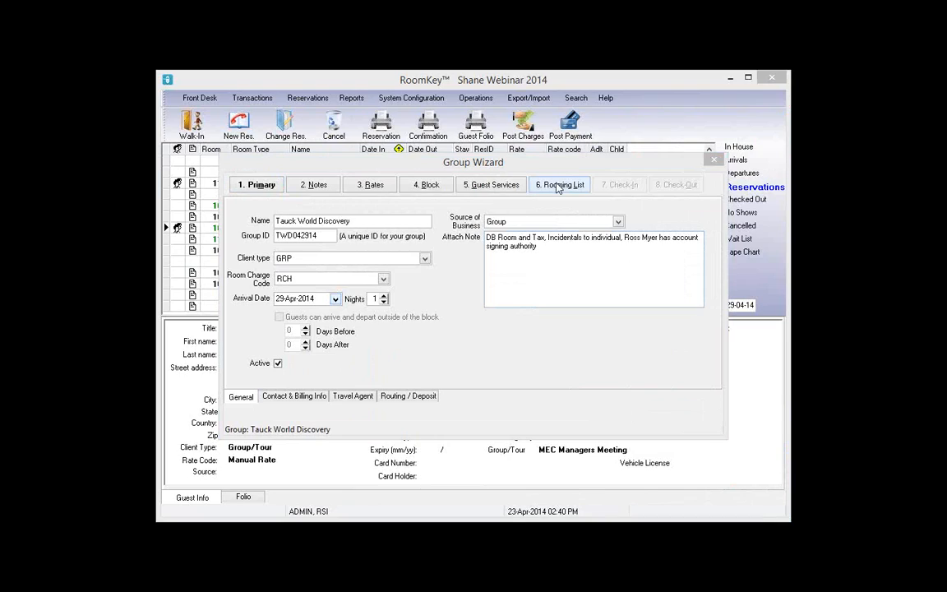
pyautogui.click(557, 185)
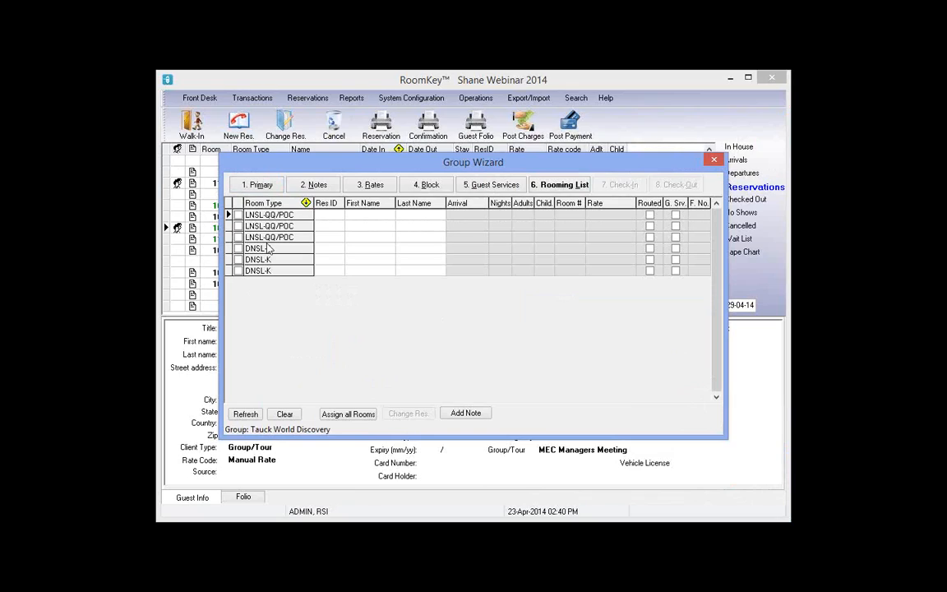
# Enter first names for five guests down the Tauck World Discovery rooming list
pyautogui.click(352, 217)
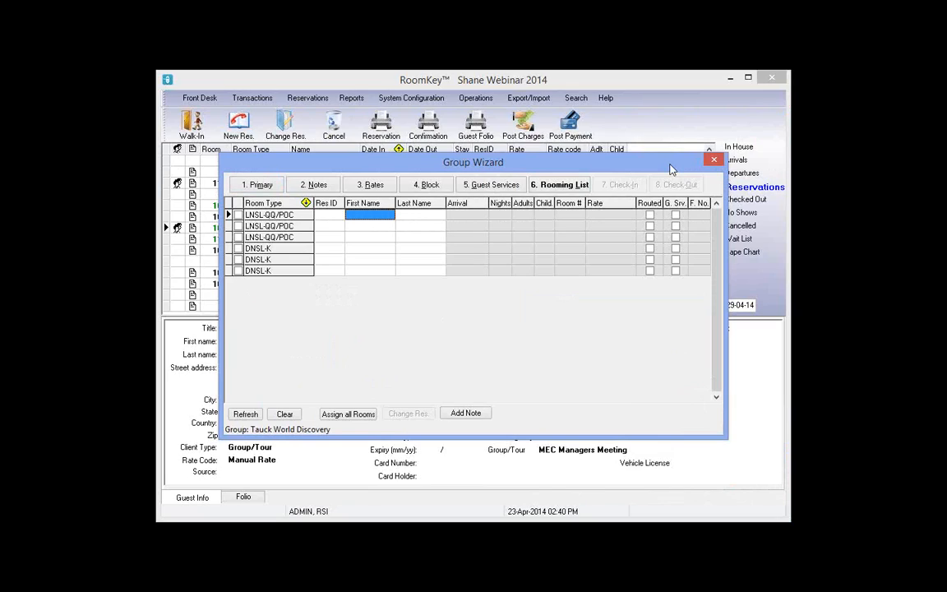
pyautogui.write('Ba')
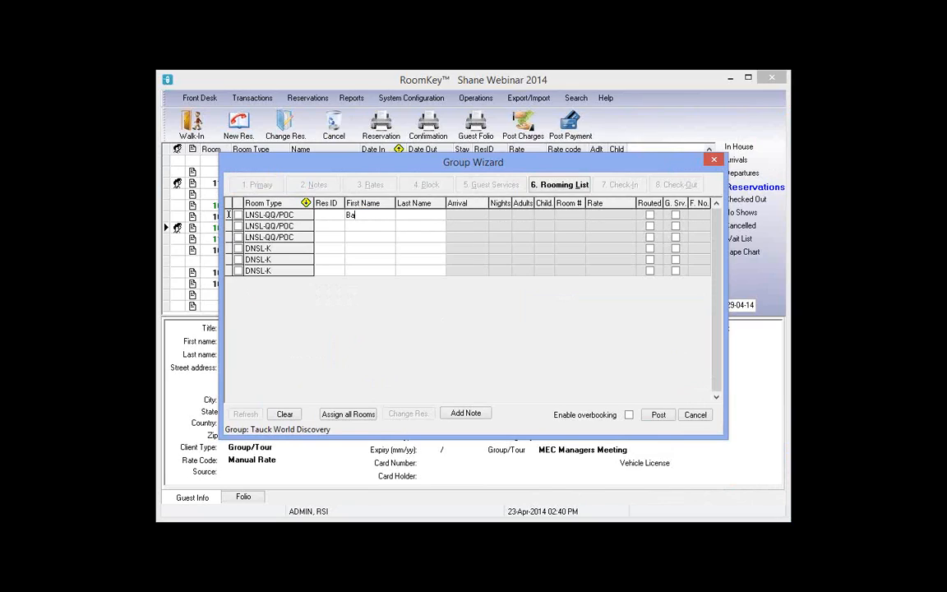
pyautogui.write('rry')
pyautogui.press('Down')
pyautogui.write('Kyle')
pyautogui.press('Down')
pyautogui.write('Da')
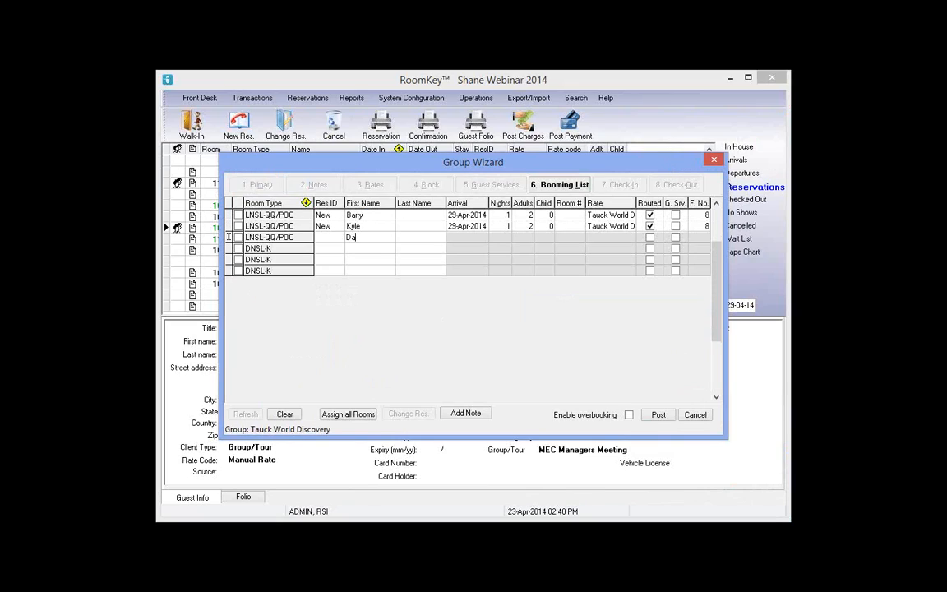
pyautogui.write('rren')
pyautogui.press('Down')
pyautogui.write('Alan')
pyautogui.press('Down')
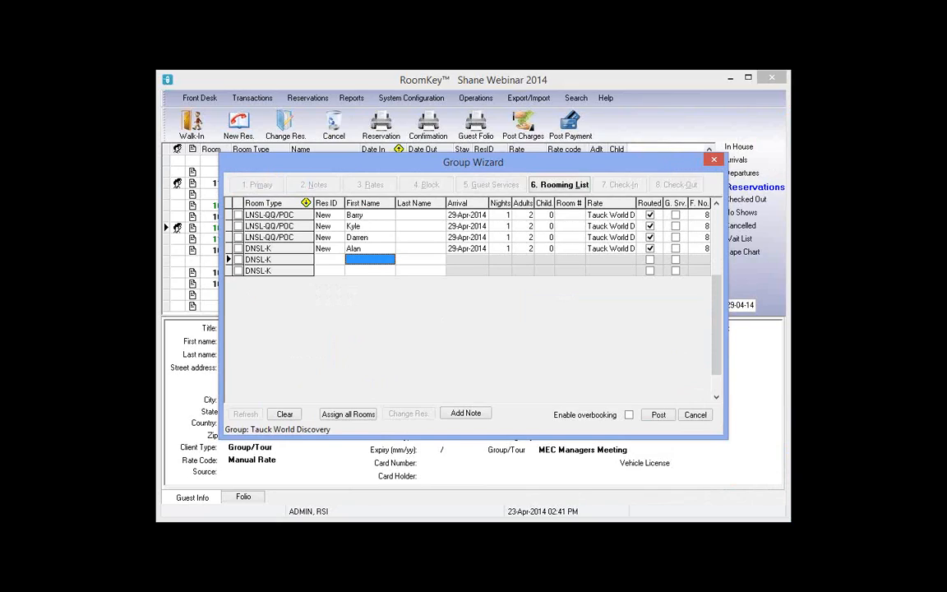
pyautogui.write('Amanda')
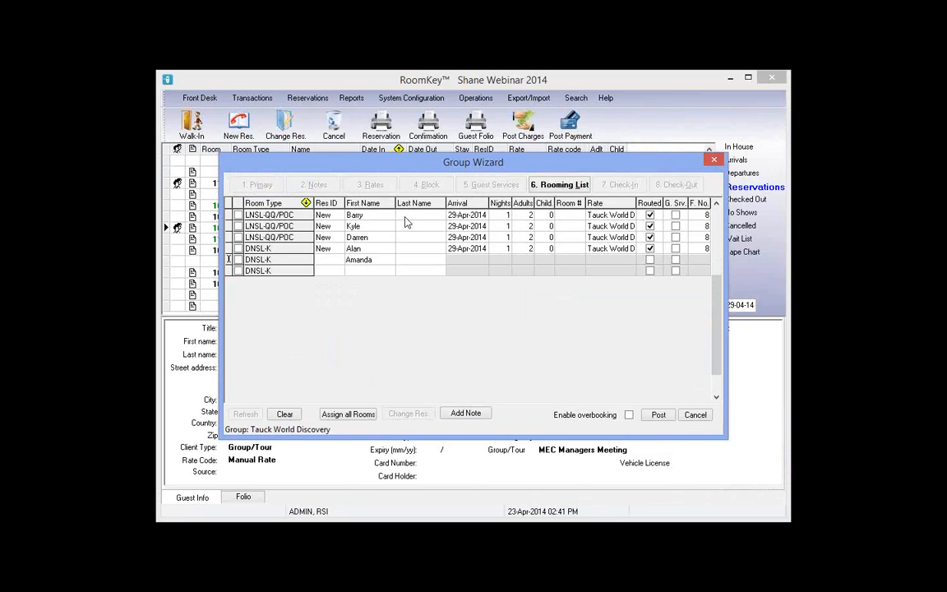
# Add the guests' last-name initials and post the list, creating reservations 1557–1561
pyautogui.click(404, 217)
pyautogui.write('Q')
pyautogui.press('Down')
pyautogui.write('W')
pyautogui.press('Down')
pyautogui.write('E')
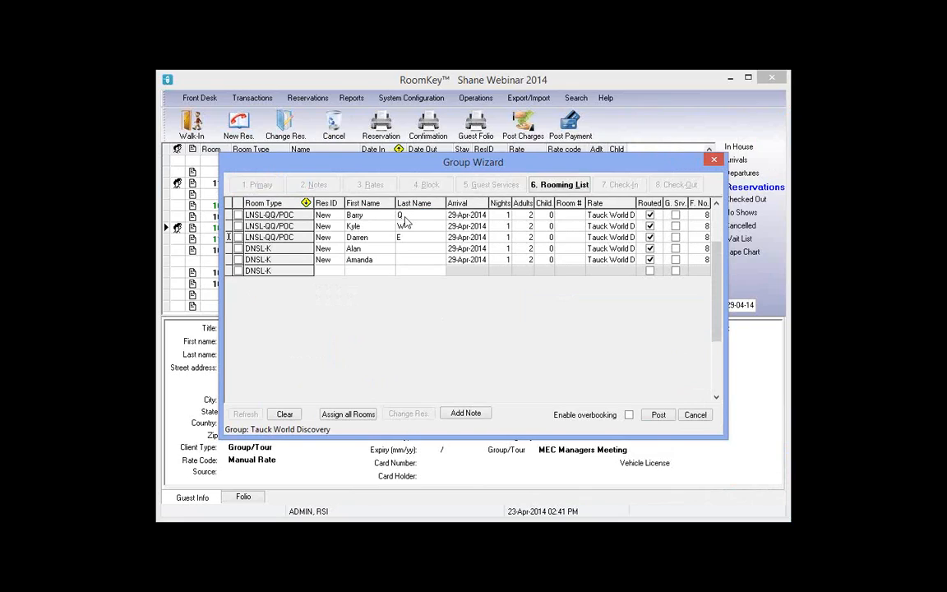
pyautogui.press('Down')
pyautogui.press('Down')
pyautogui.write('T')
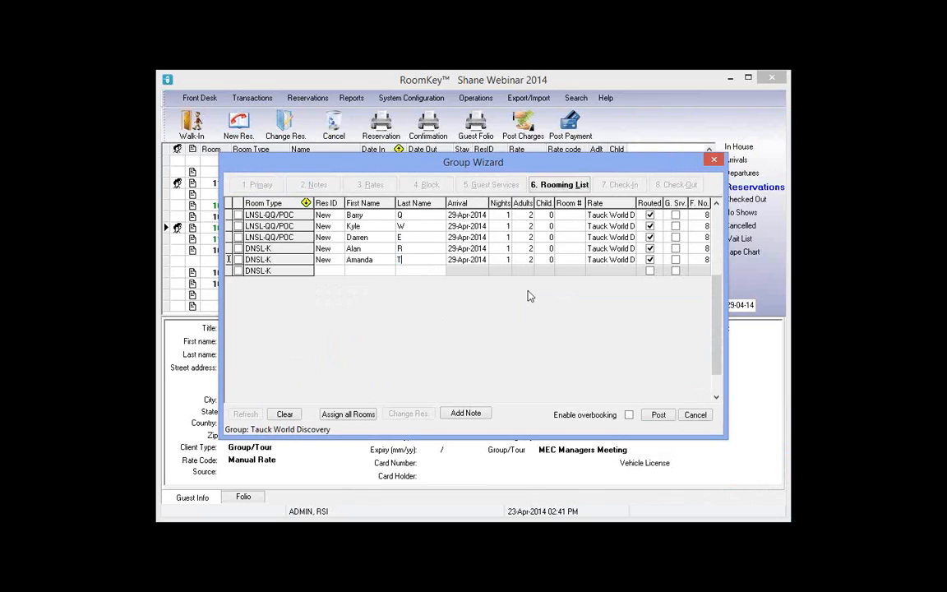
pyautogui.click(658, 415)
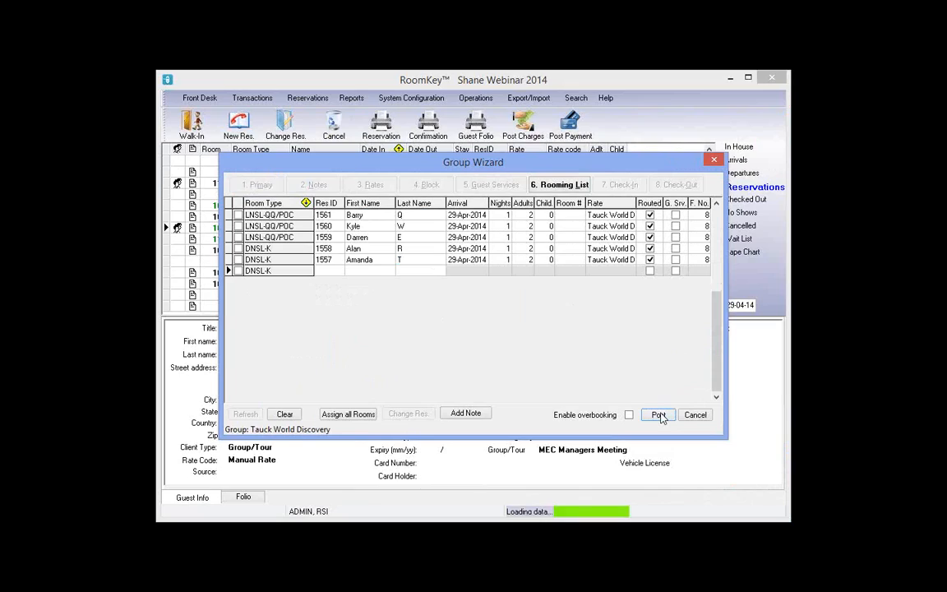
pyautogui.click(366, 269)
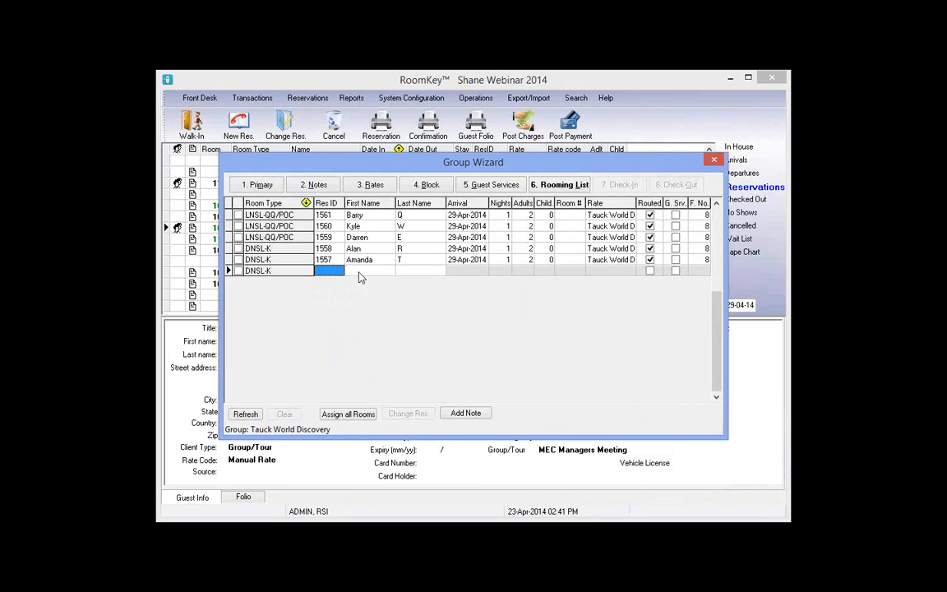
pyautogui.click(360, 271)
# Review Tue 29 LNSL-QQ/POC and DNSL-K counts in the block inventory, available and picked-up views
pyautogui.click(414, 188)
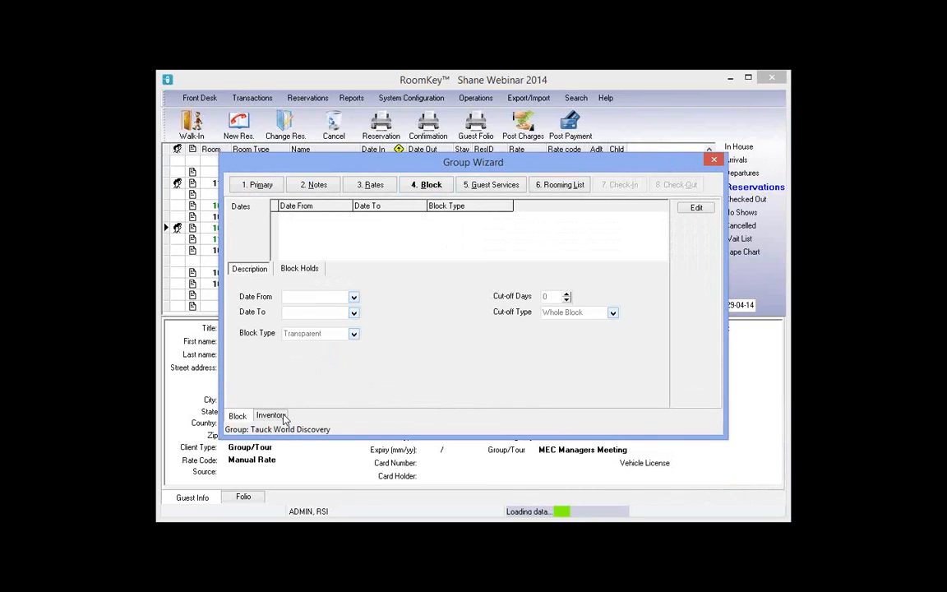
pyautogui.click(270, 416)
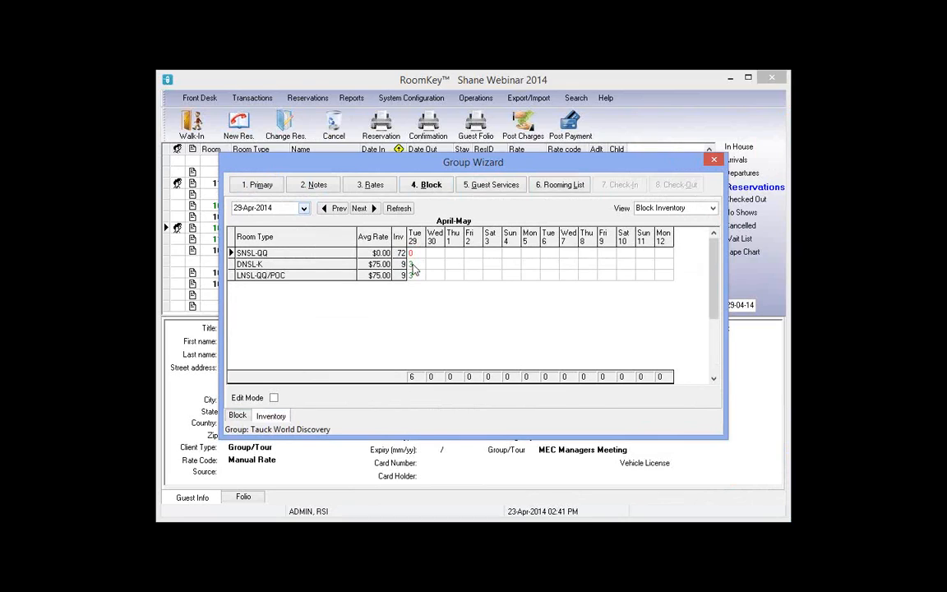
pyautogui.click(524, 272)
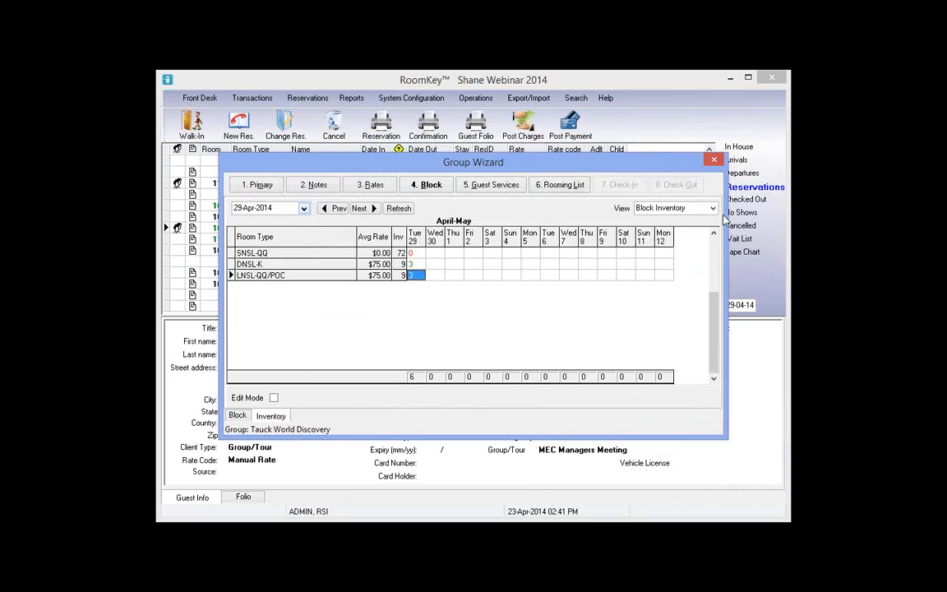
pyautogui.click(674, 208)
pyautogui.click(656, 230)
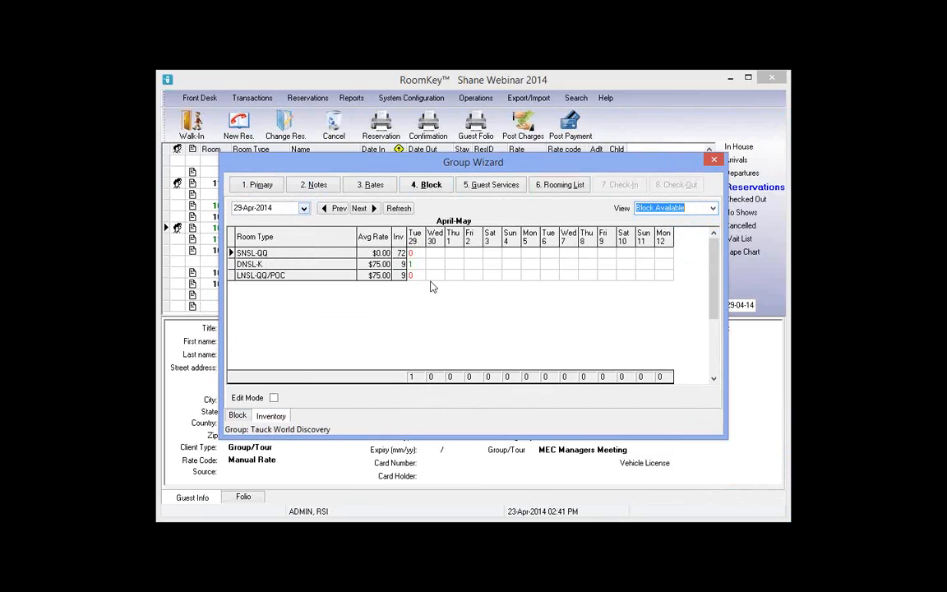
pyautogui.click(416, 264)
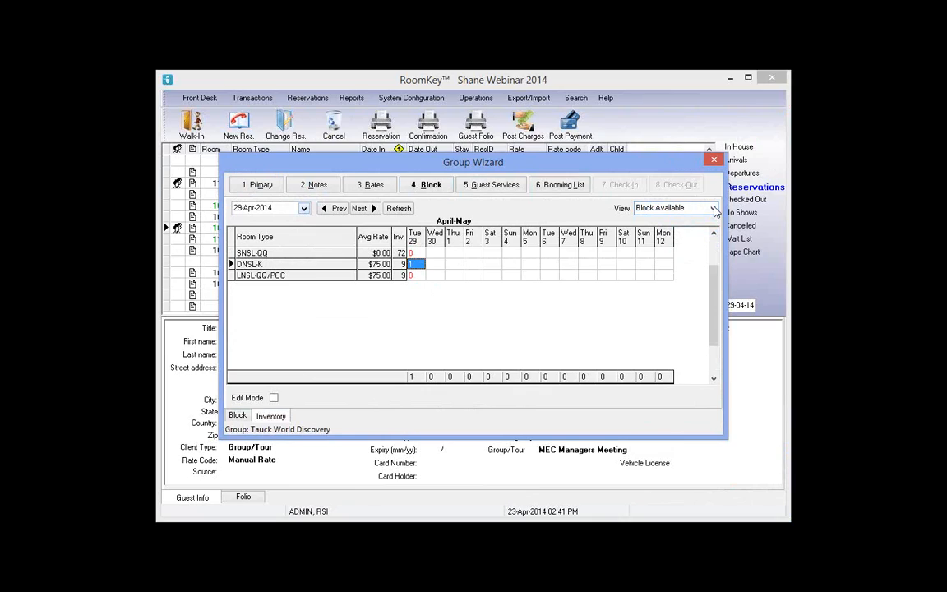
pyautogui.click(713, 208)
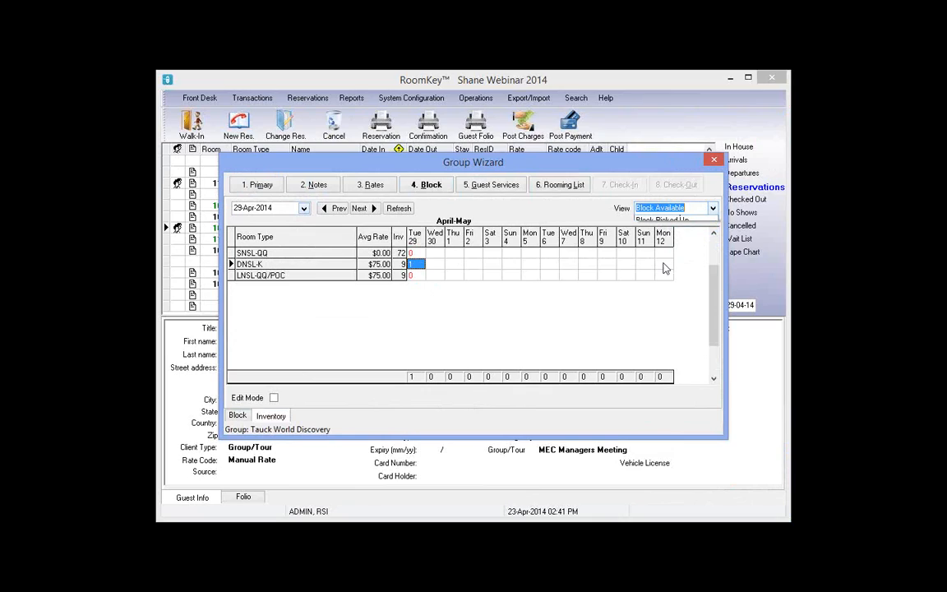
pyautogui.click(417, 276)
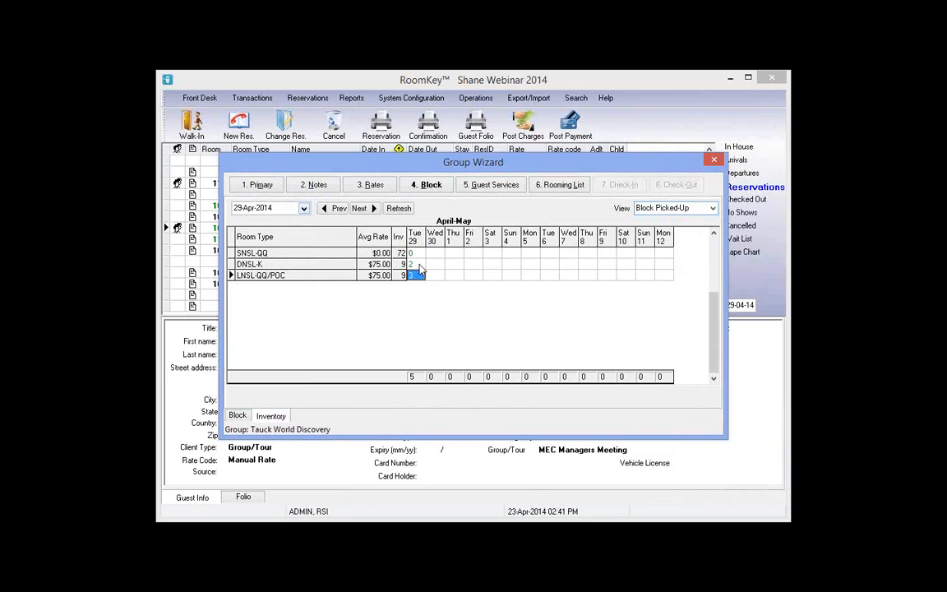
pyautogui.click(417, 264)
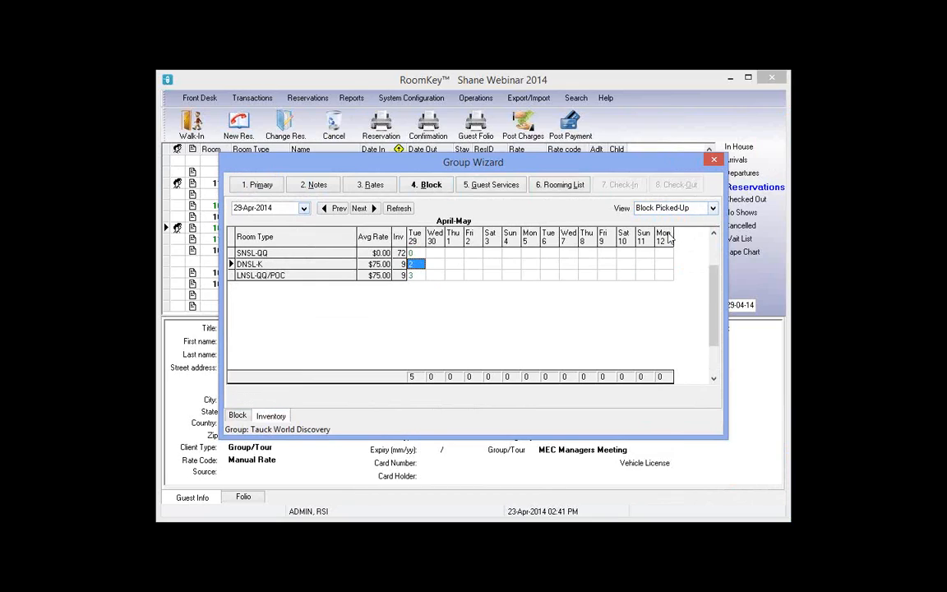
pyautogui.click(712, 208)
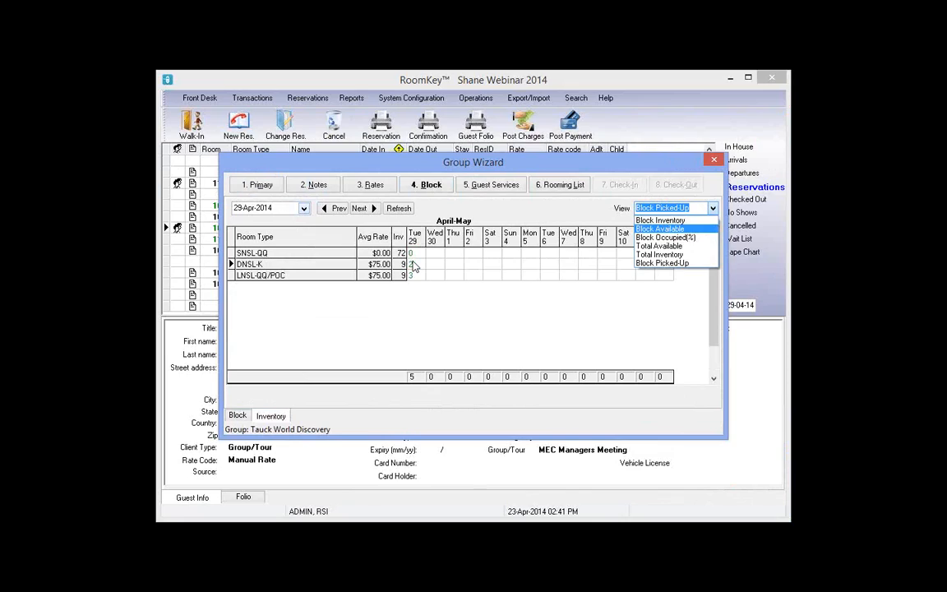
pyautogui.press('Return')
# Change DNSL-K availability for Tue 29 from 1 to 0 and recheck the Block Inventory view
pyautogui.click(416, 264)
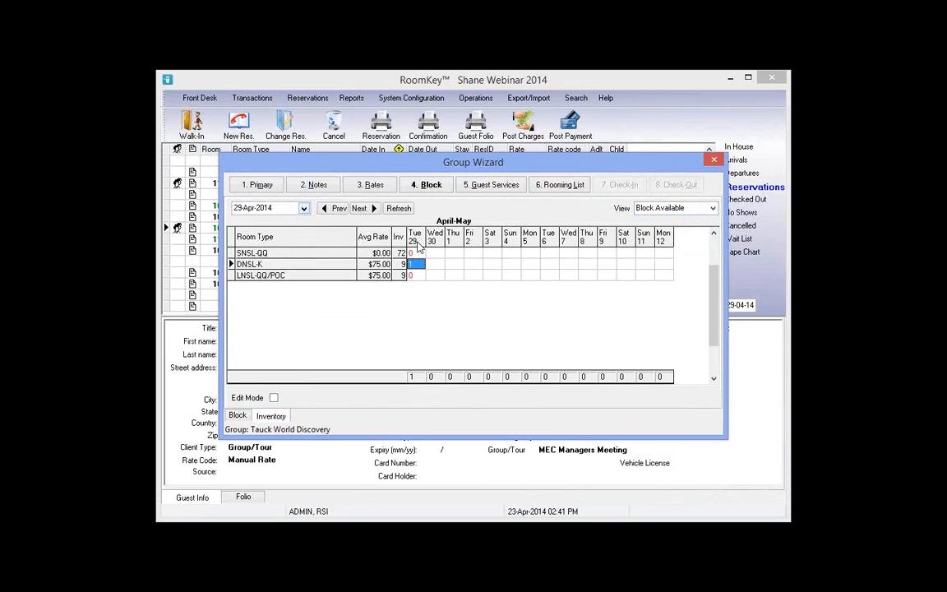
pyautogui.click(416, 262)
pyautogui.doubleClick(416, 261)
pyautogui.write('0')
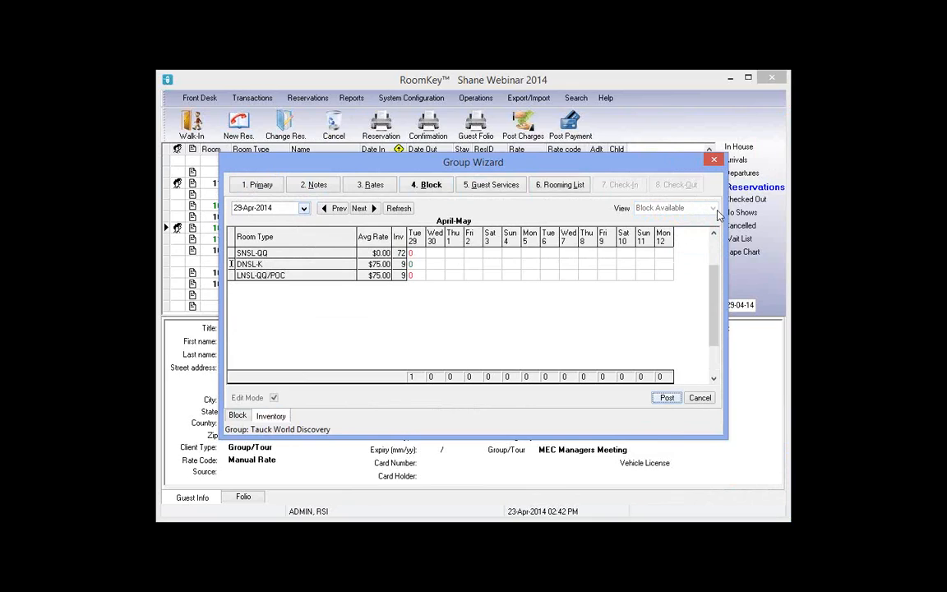
pyautogui.click(668, 208)
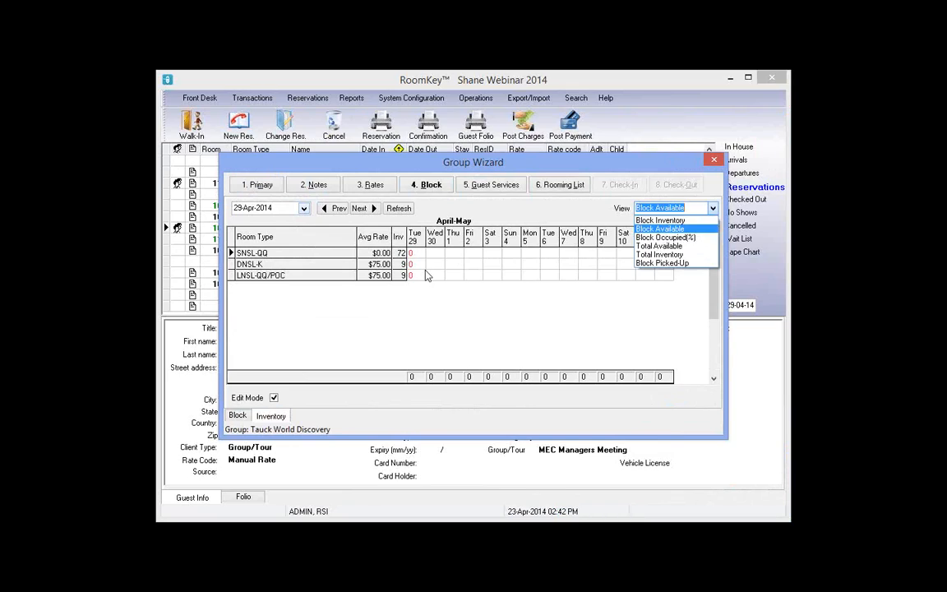
pyautogui.press('Up')
pyautogui.press('Return')
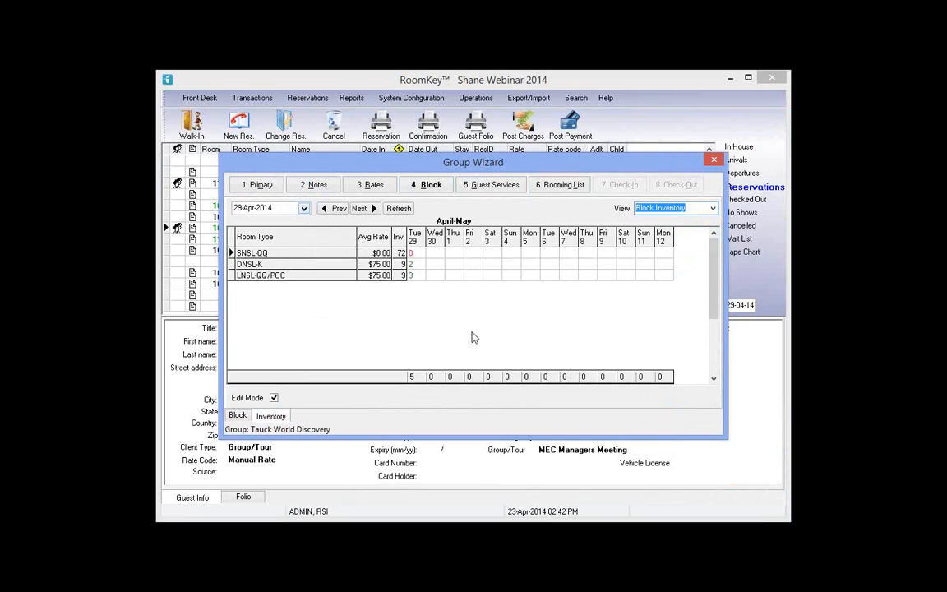
pyautogui.click(471, 333)
pyautogui.scroll(-1, 472, 333)
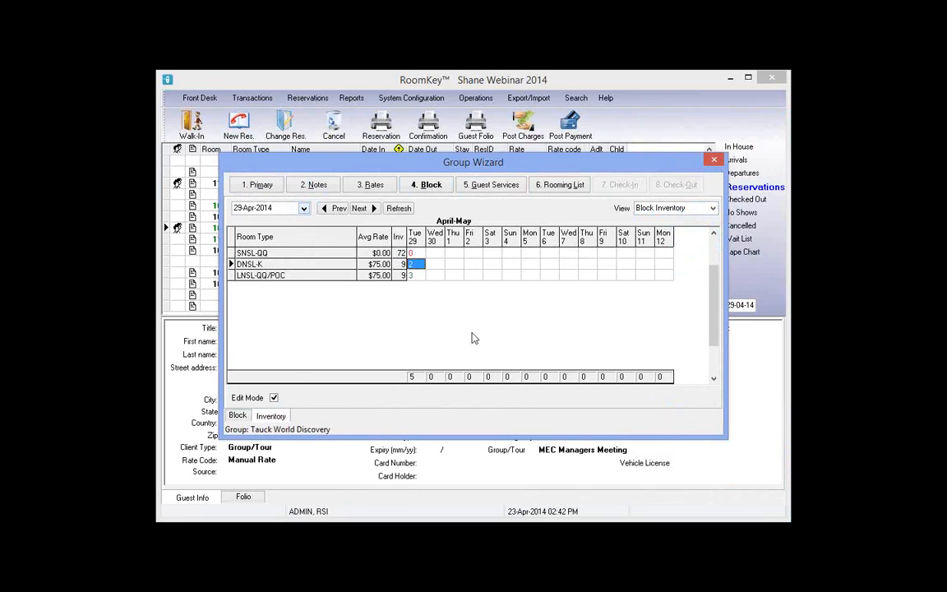
pyautogui.click(579, 187)
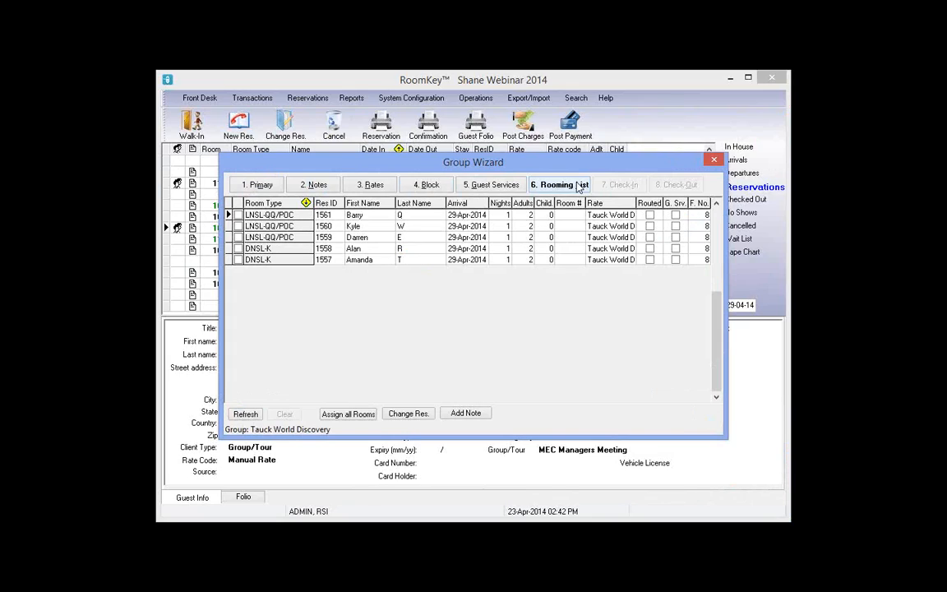
# Check that COMP is among the attached rates for LNSL-QQ/POC rooms
pyautogui.click(374, 186)
pyautogui.click(418, 210)
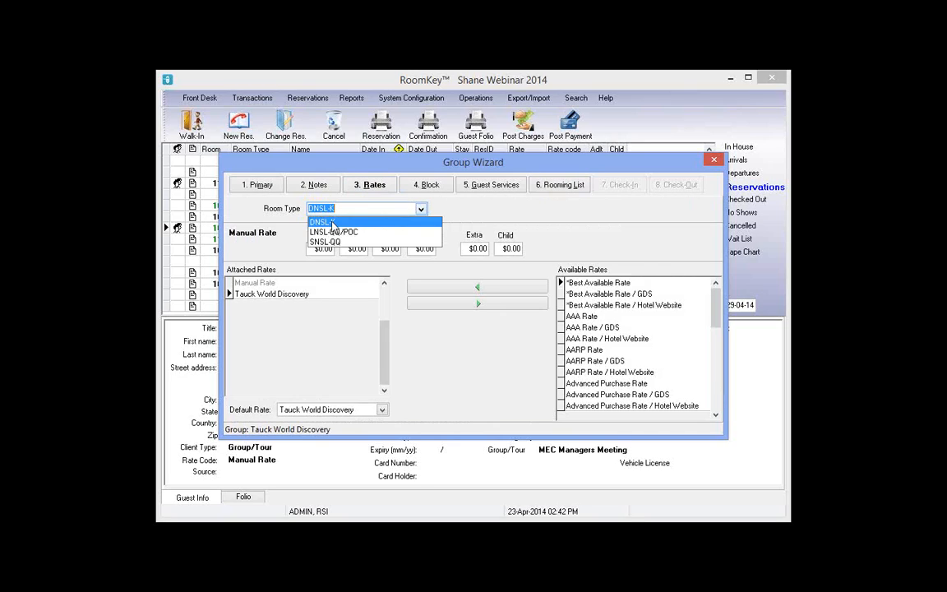
pyautogui.click(331, 223)
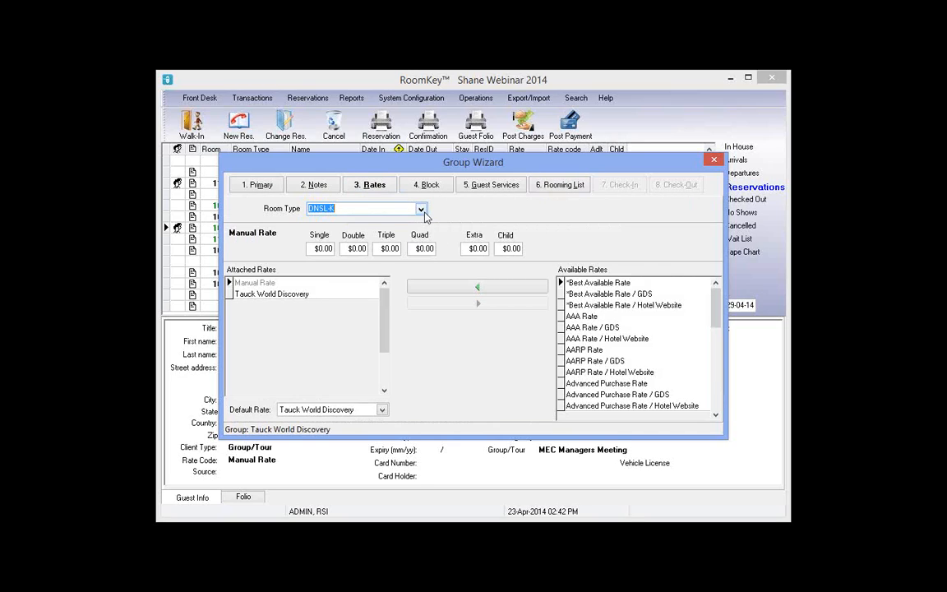
pyautogui.click(420, 210)
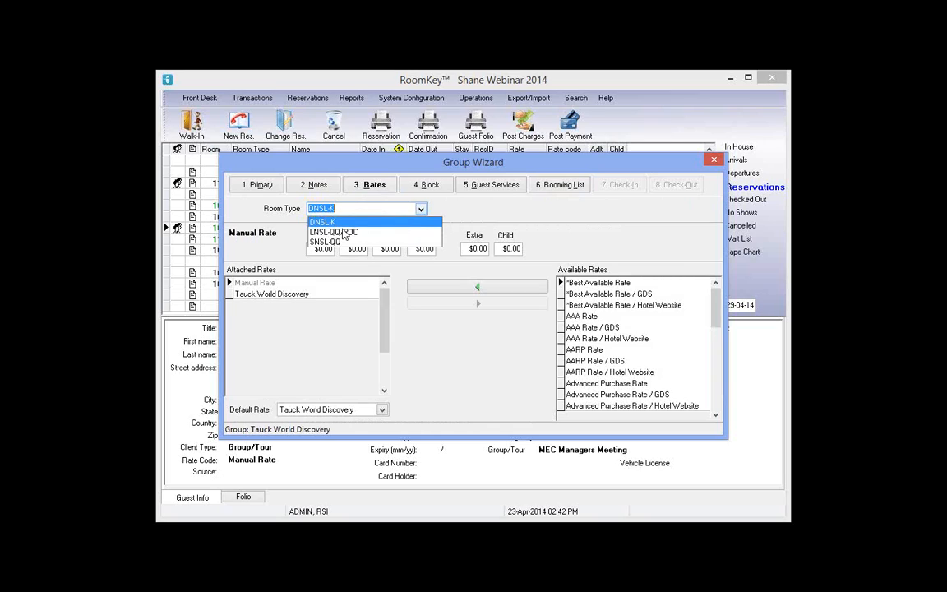
pyautogui.click(344, 232)
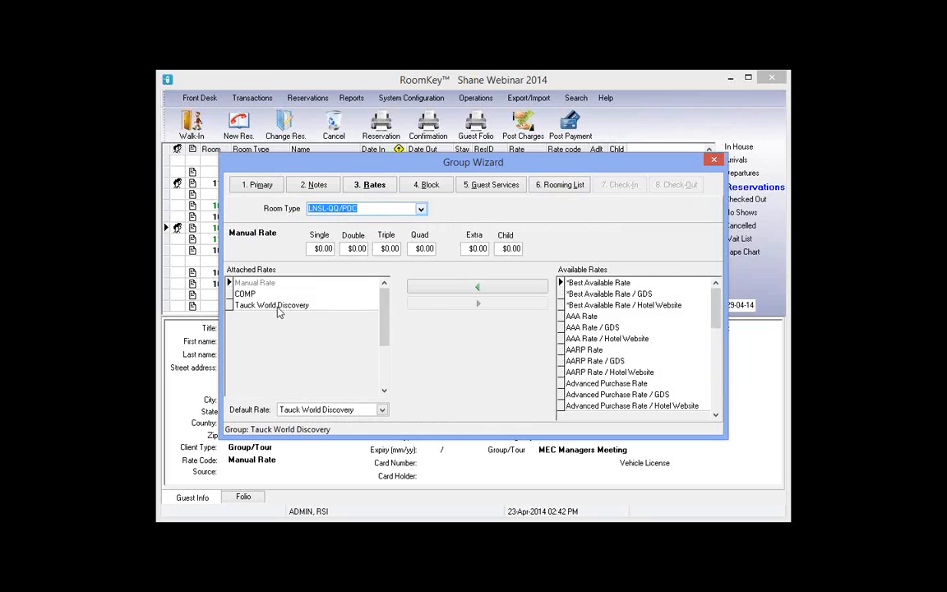
pyautogui.click(278, 309)
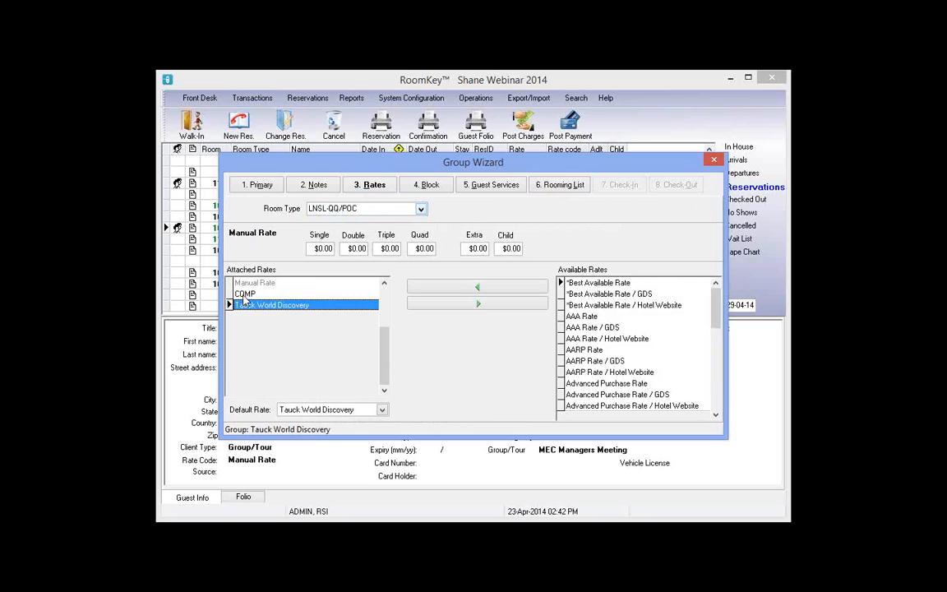
pyautogui.click(244, 294)
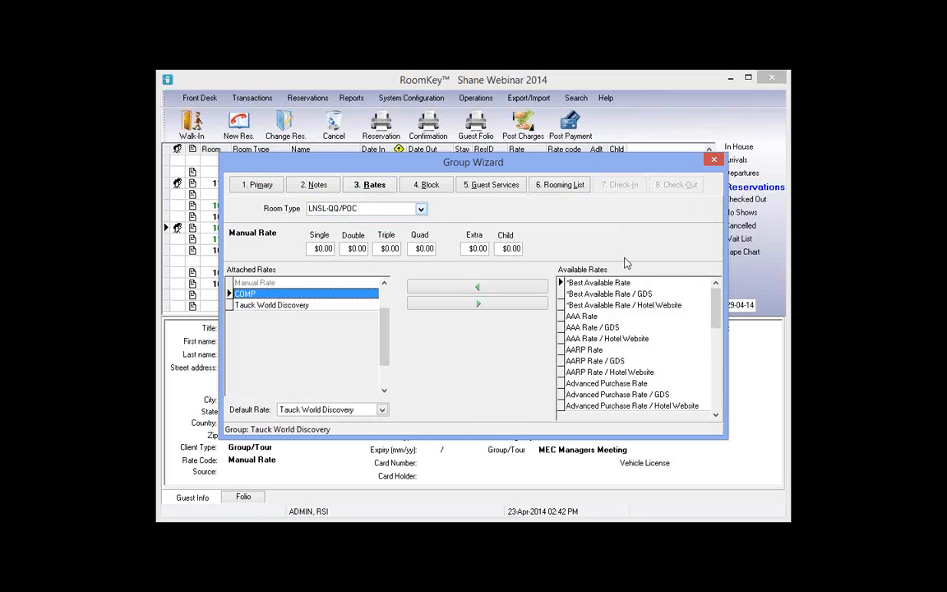
# Set the guide's first-row reservation to the COMP rate and post it
pyautogui.click(559, 184)
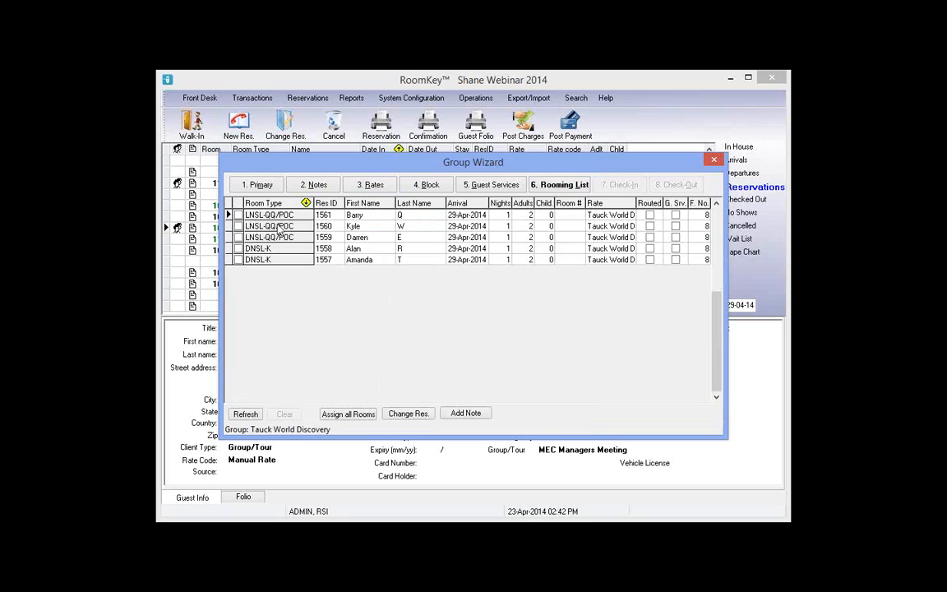
pyautogui.click(369, 229)
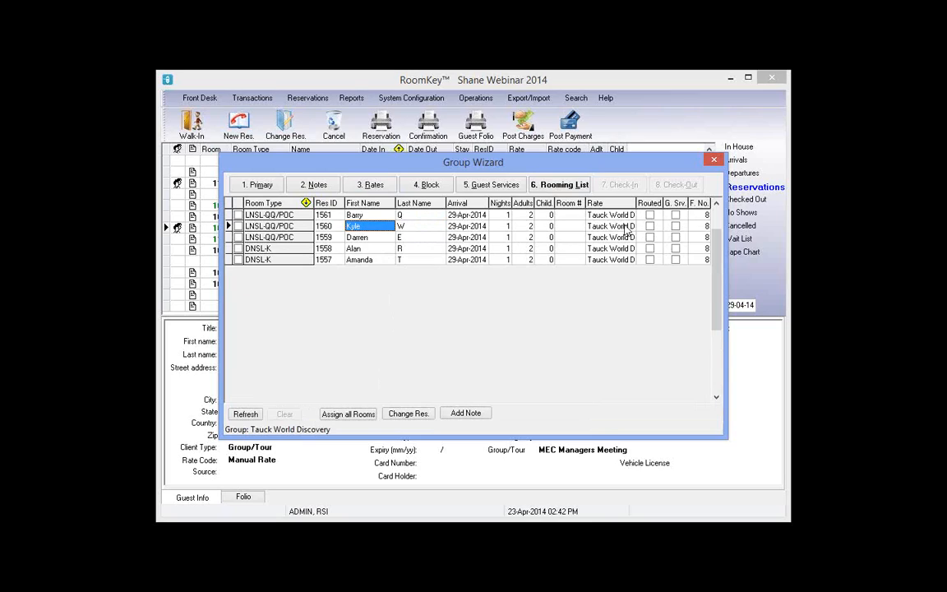
pyautogui.press('Down')
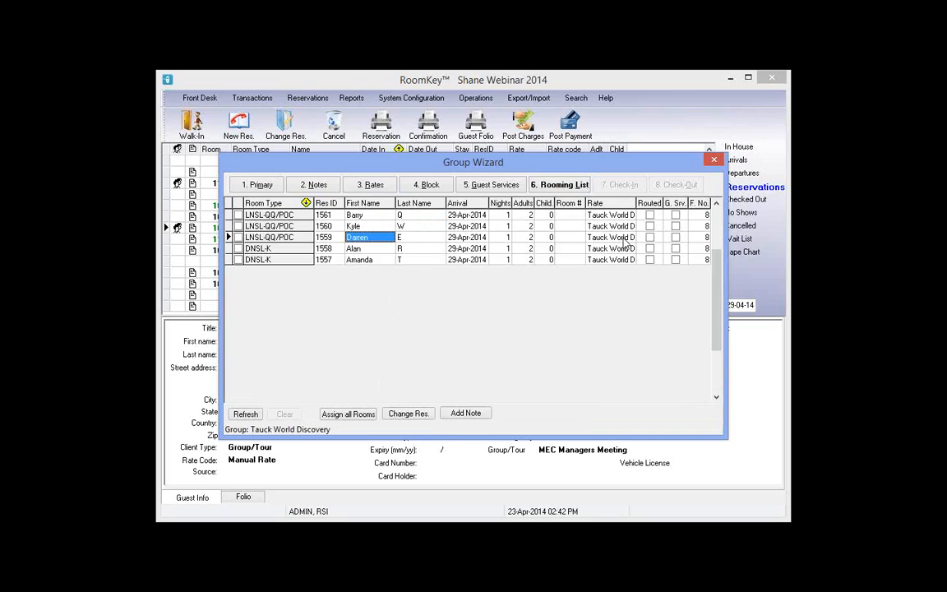
pyautogui.click(355, 217)
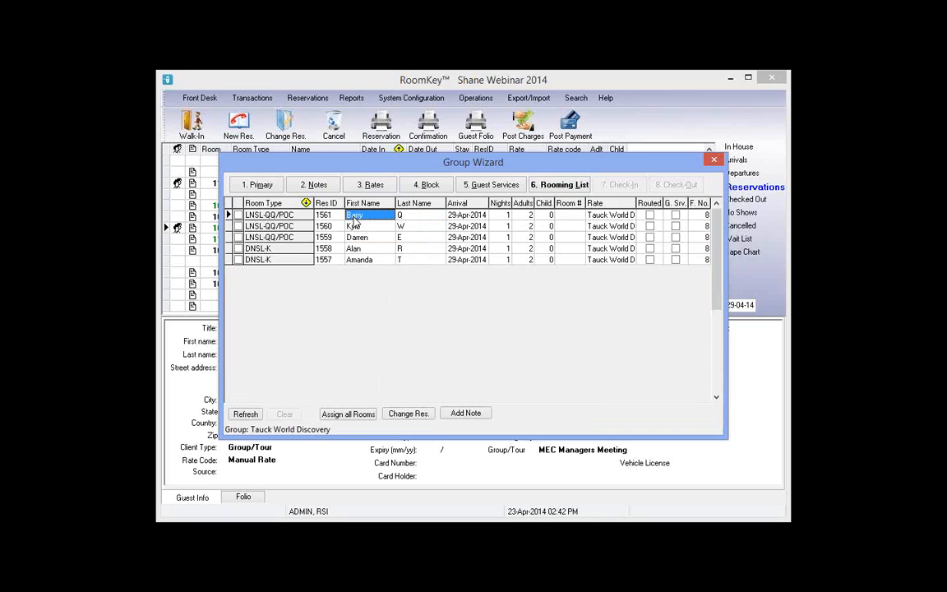
pyautogui.click(633, 216)
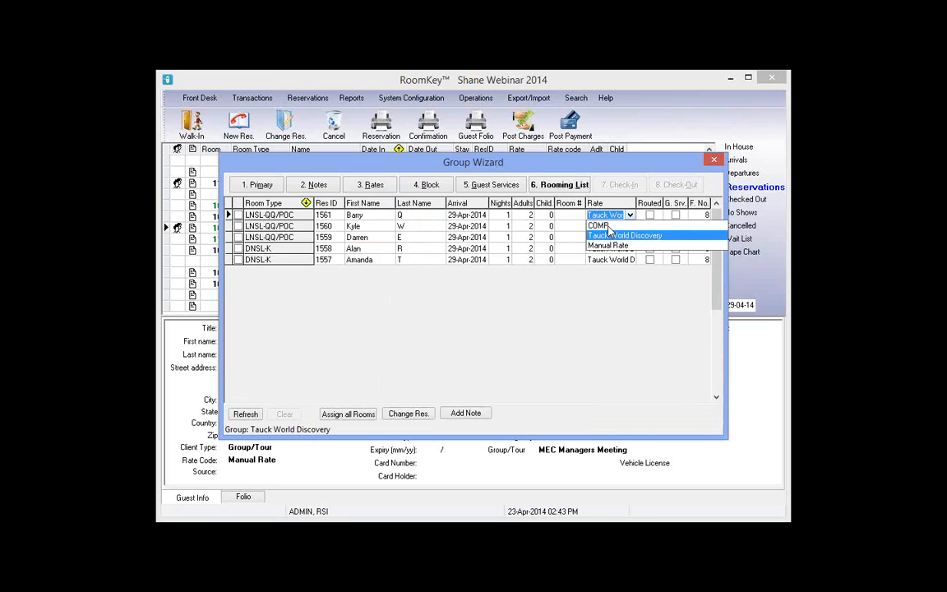
pyautogui.click(608, 226)
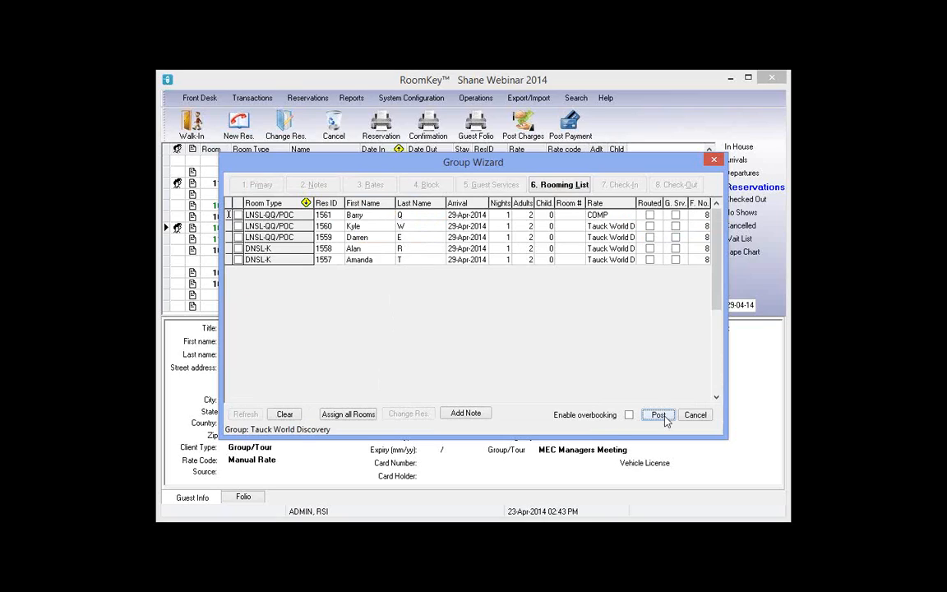
pyautogui.click(662, 416)
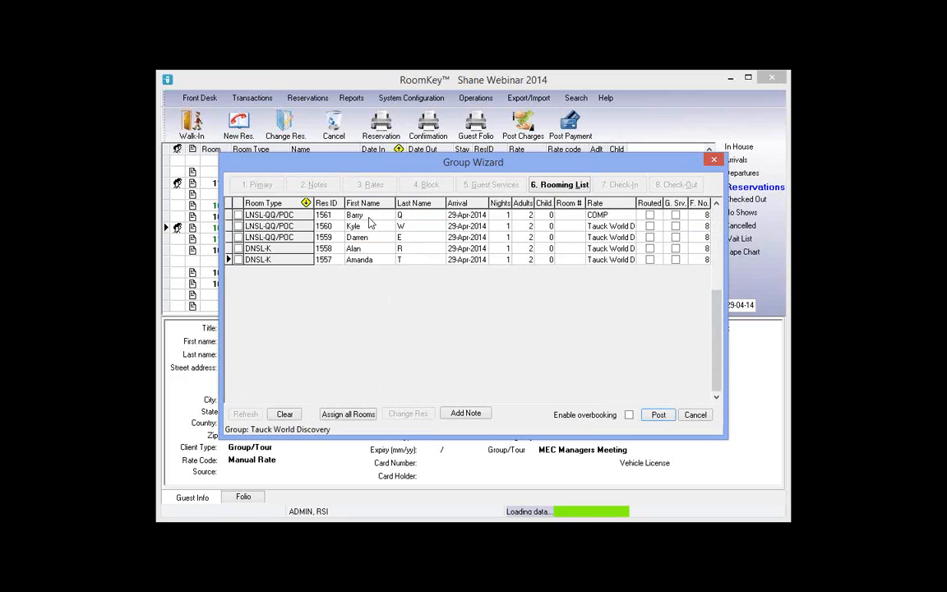
# Post a note on reservation 1561 saying the guest is the guide and the room is COMP
pyautogui.click(469, 417)
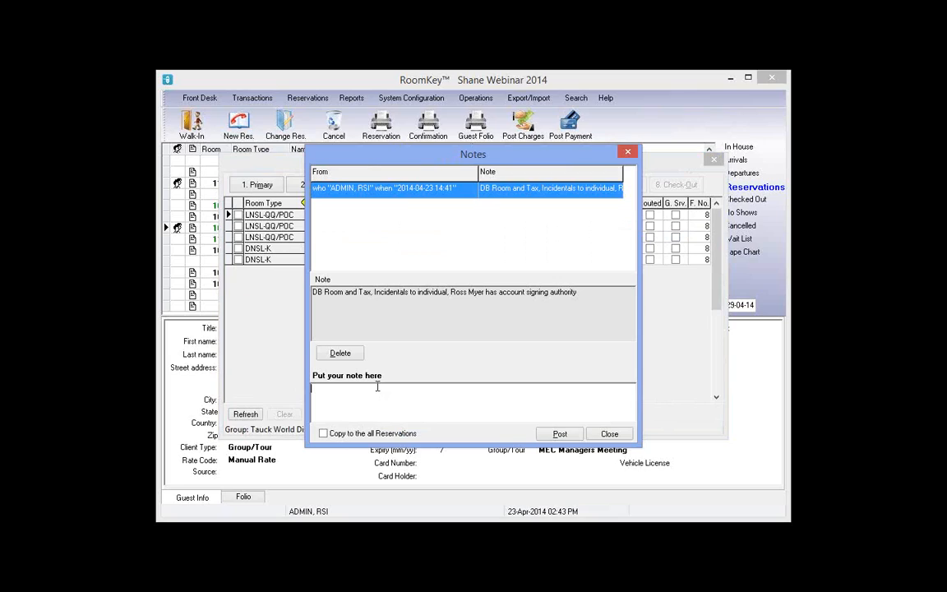
pyautogui.write('Barry is the guide....his room is COMP')
pyautogui.click(560, 435)
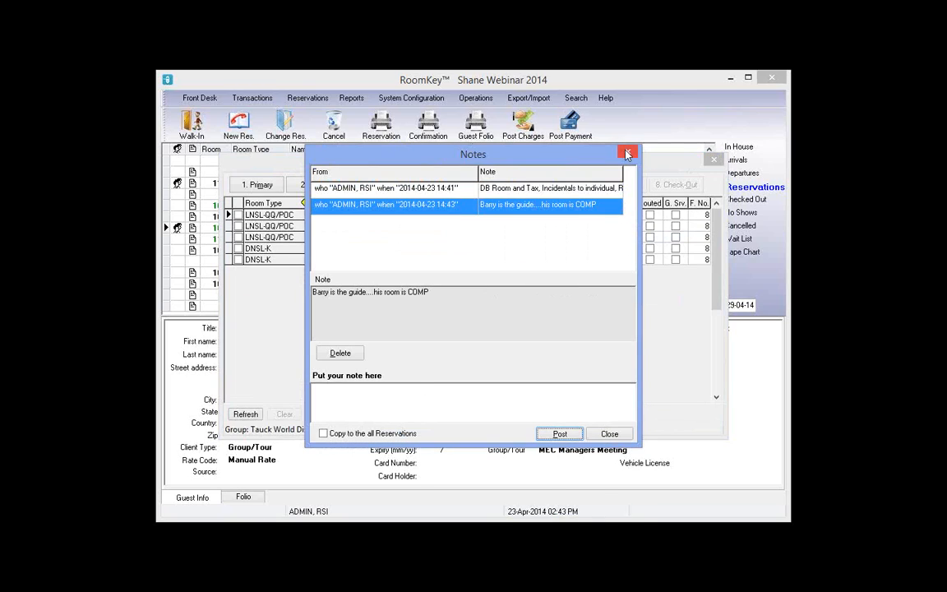
pyautogui.click(628, 154)
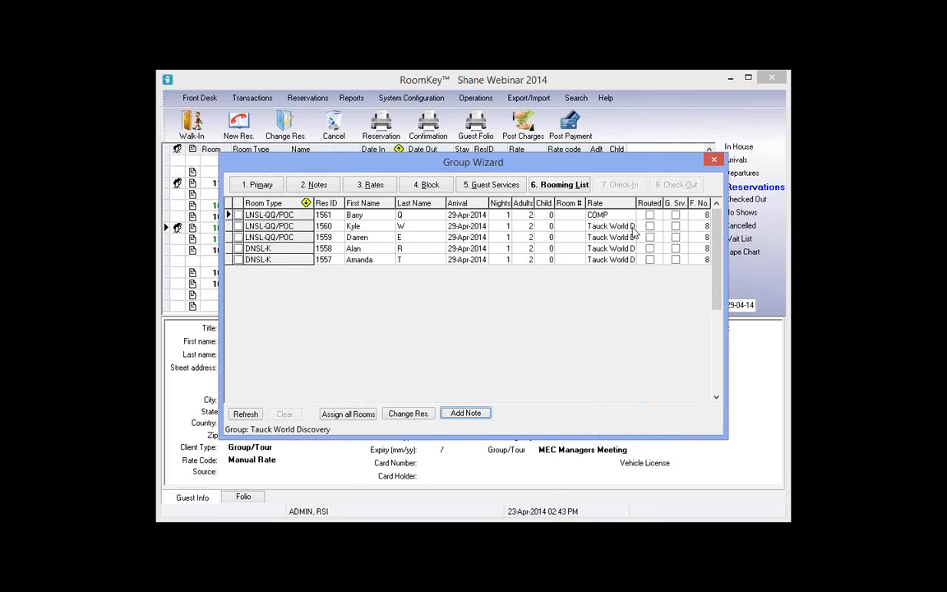
# Bring up the right-click actions for the guide's rooming list row, then dismiss them unused
pyautogui.click(384, 216)
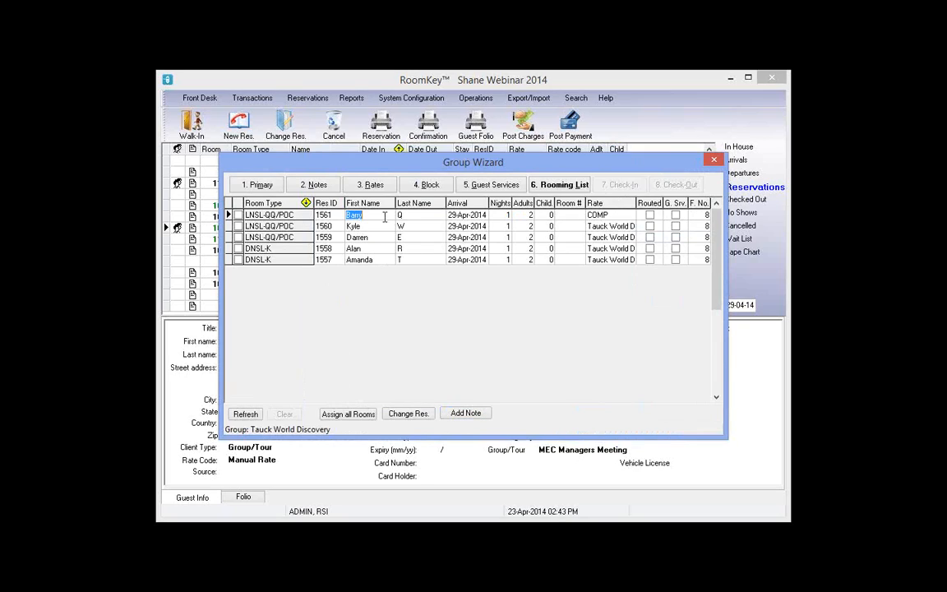
pyautogui.rightClick(384, 218)
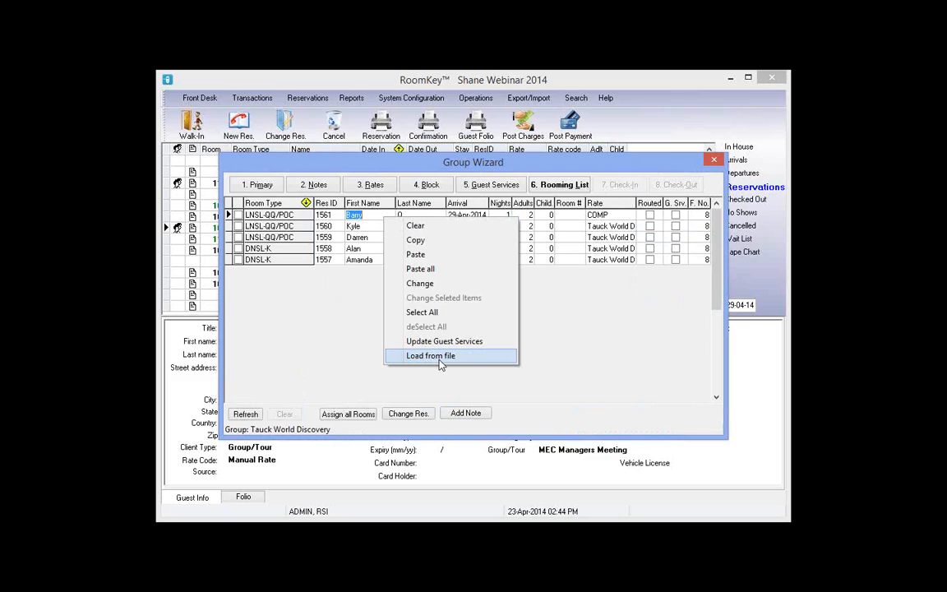
pyautogui.click(615, 349)
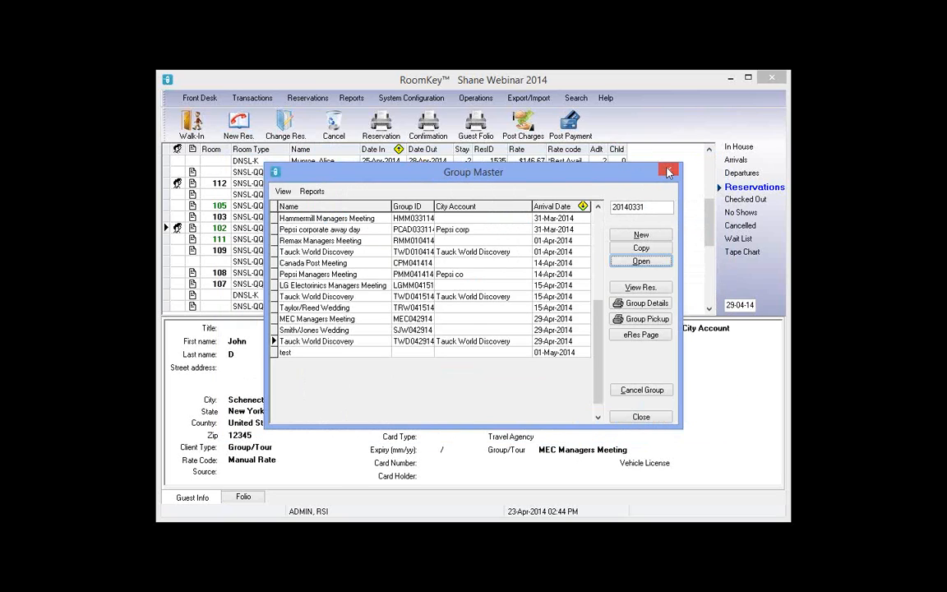
# Close Group Master, select room 105's reservation, and open System Configuration > Packages & Inclusions
pyautogui.click(669, 172)
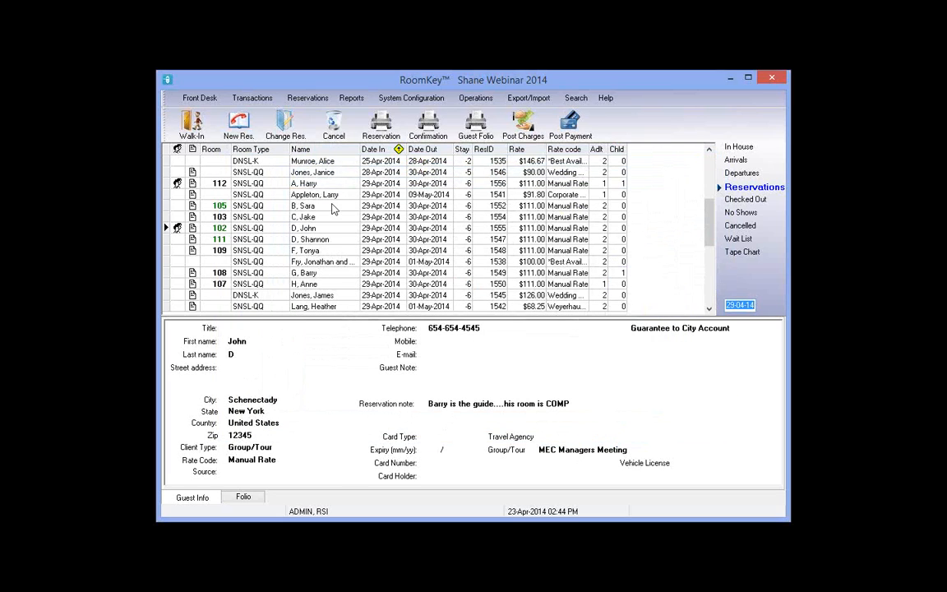
pyautogui.click(329, 207)
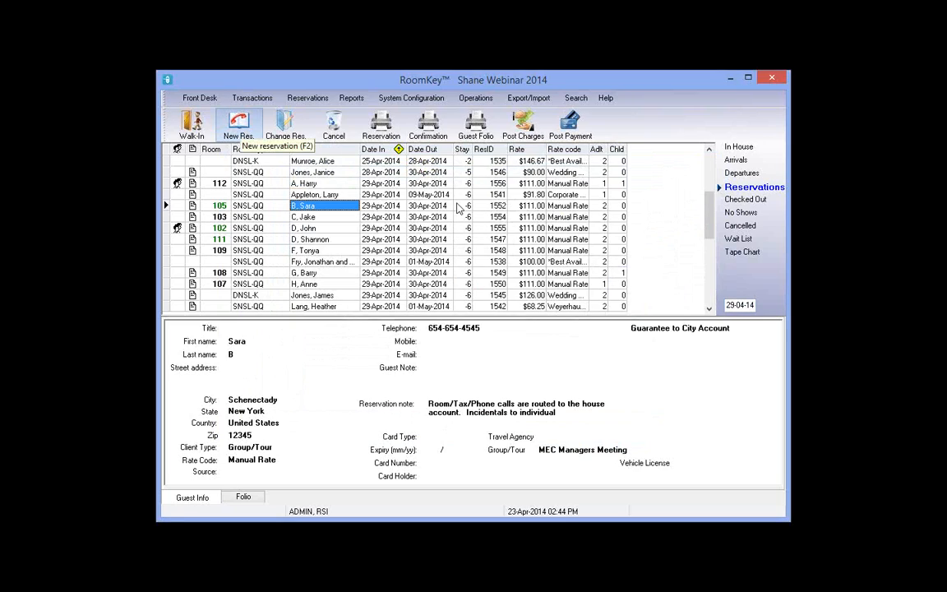
pyautogui.click(404, 102)
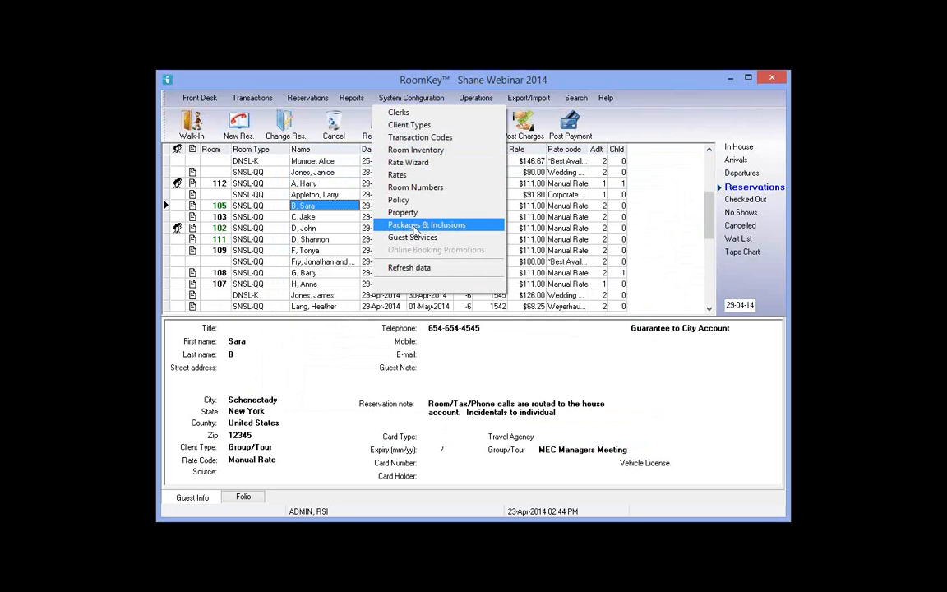
pyautogui.click(414, 227)
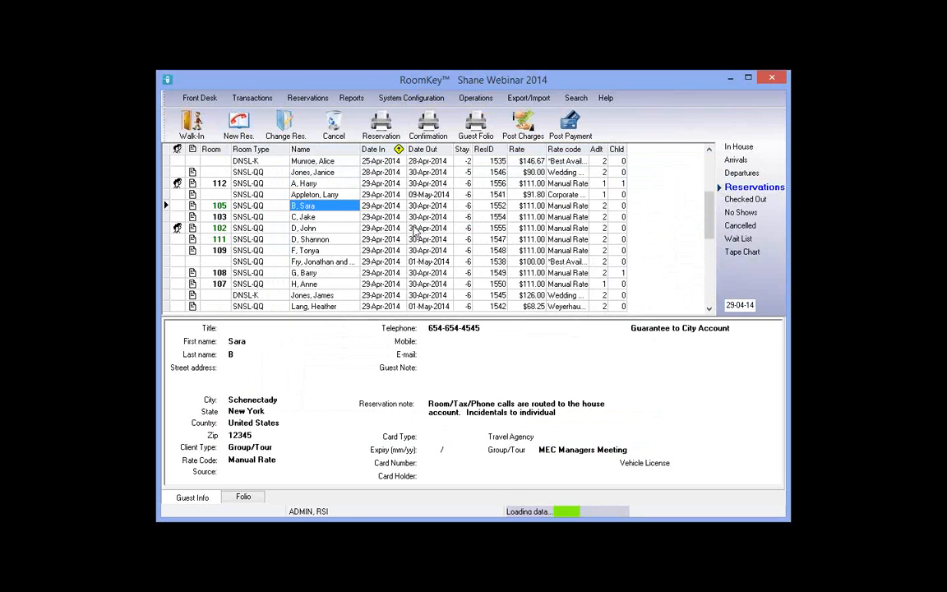
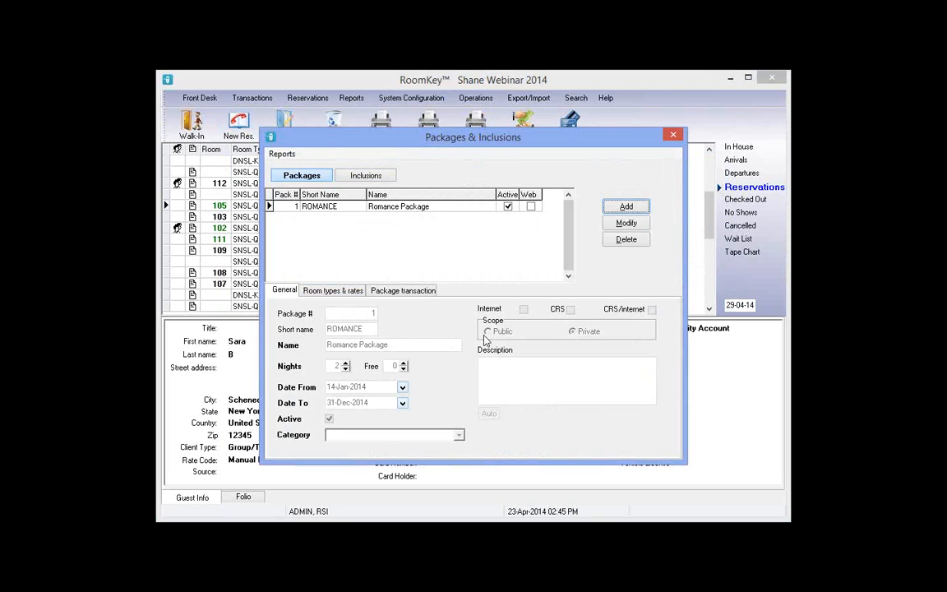
# Compare the Packages and Inclusions lists, check the PKGBB Bed and Breakfast Package, then close the window
pyautogui.click(362, 176)
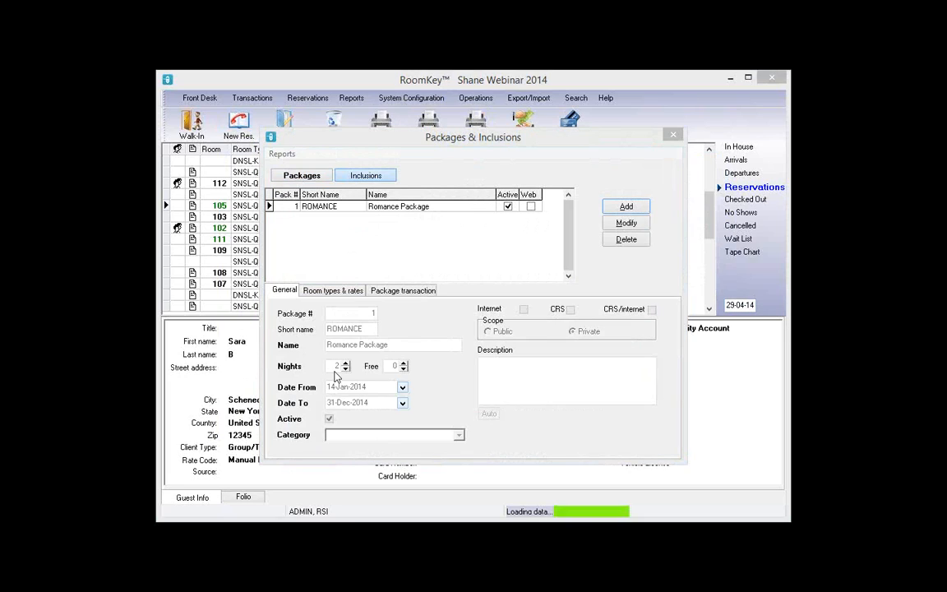
pyautogui.click(295, 181)
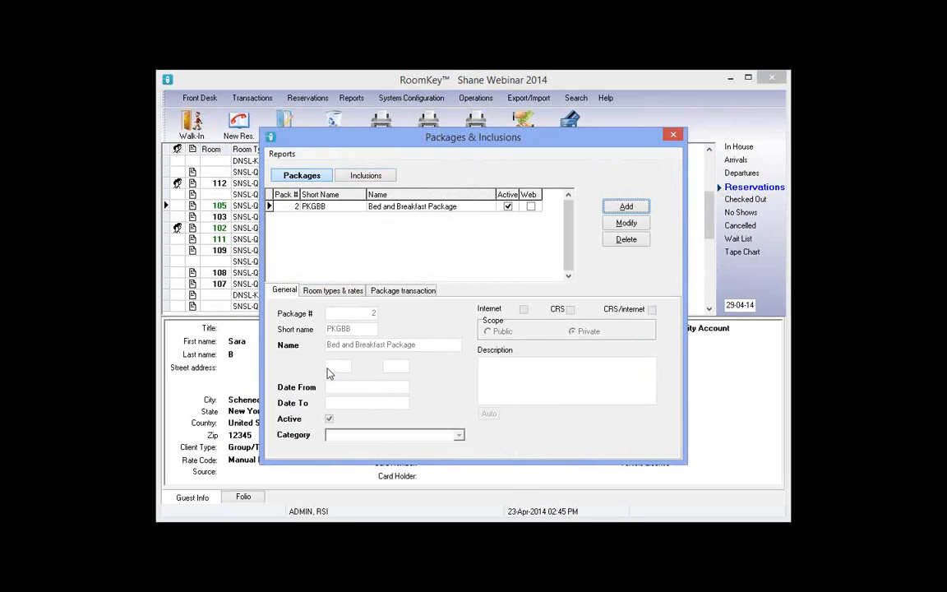
pyautogui.click(371, 180)
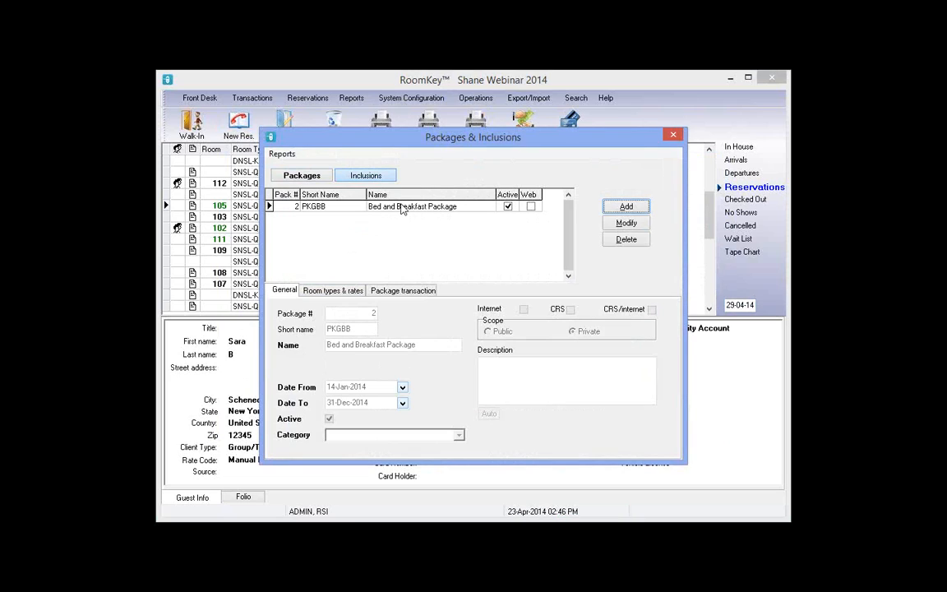
pyautogui.click(402, 209)
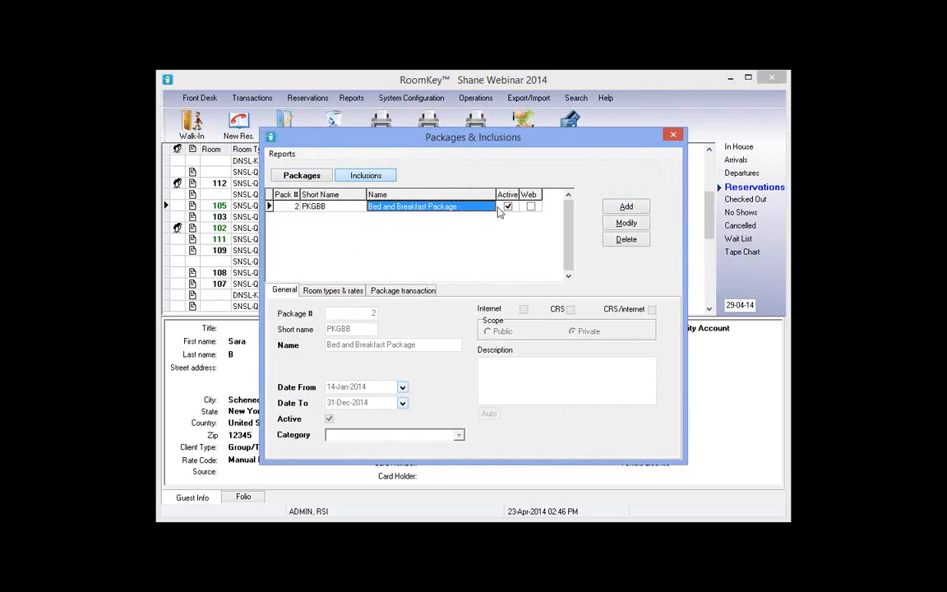
pyautogui.click(343, 209)
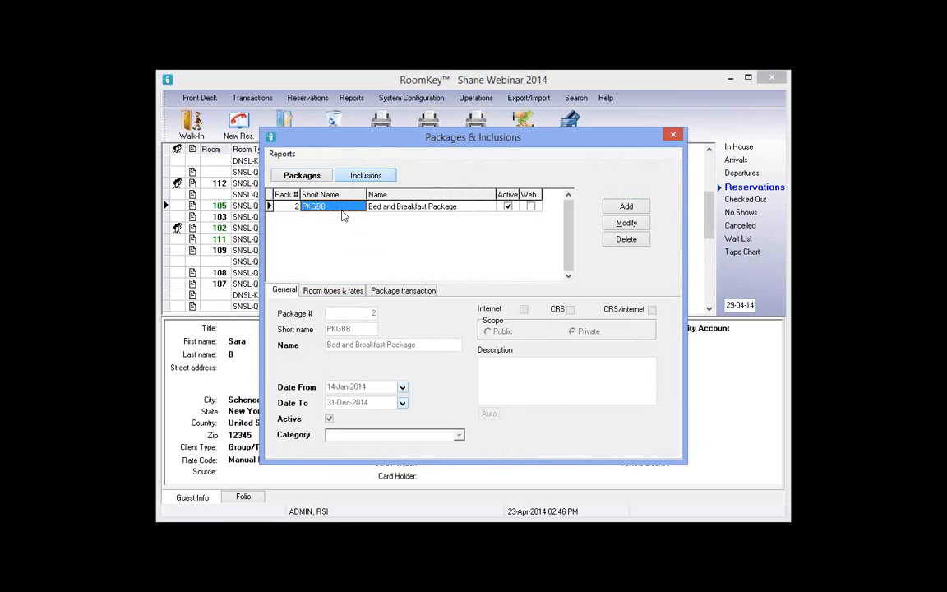
pyautogui.click(673, 136)
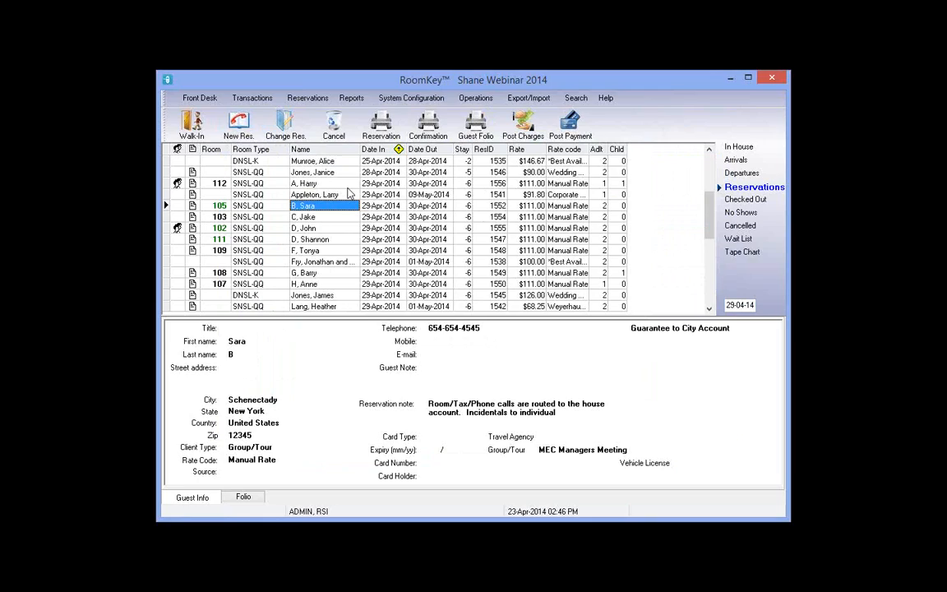
# Start a new reservation and compare SNSL-QQ package rates for one- and two-night stays
pyautogui.click(243, 127)
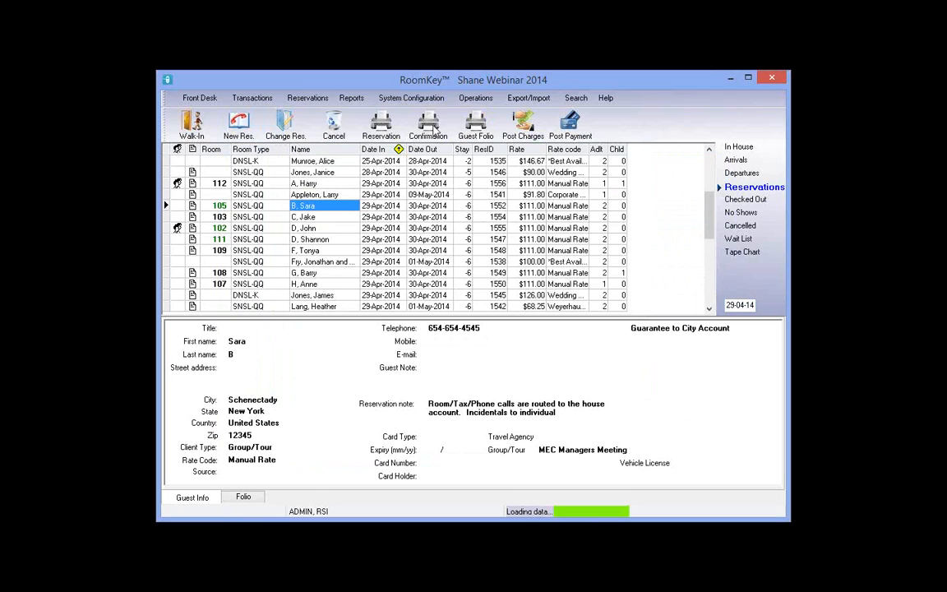
pyautogui.click(658, 199)
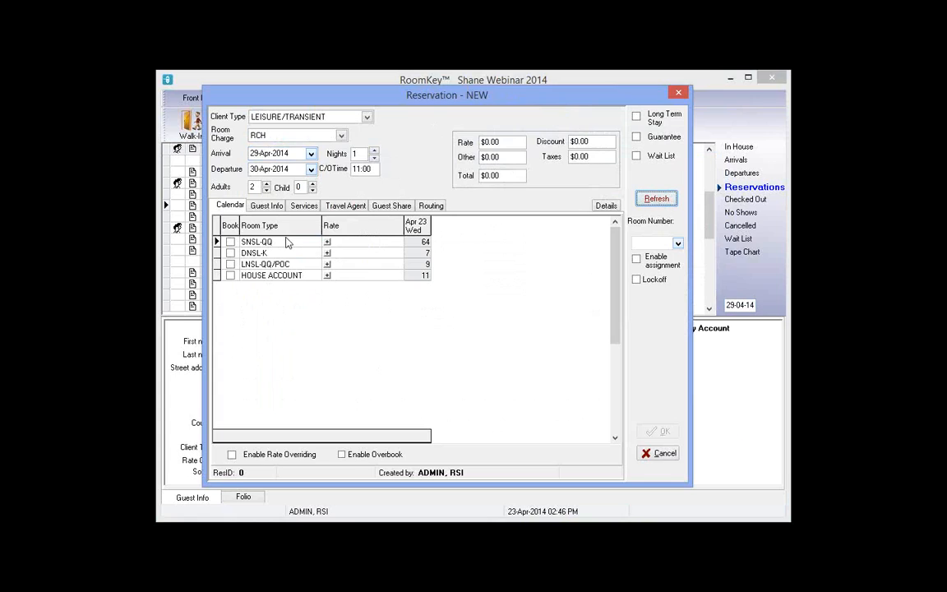
pyautogui.click(328, 243)
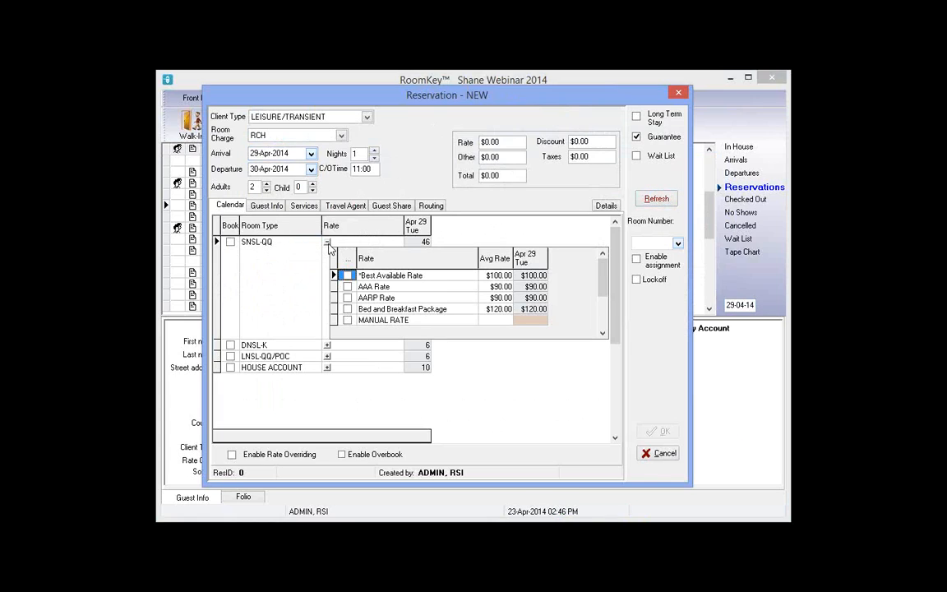
pyautogui.click(449, 310)
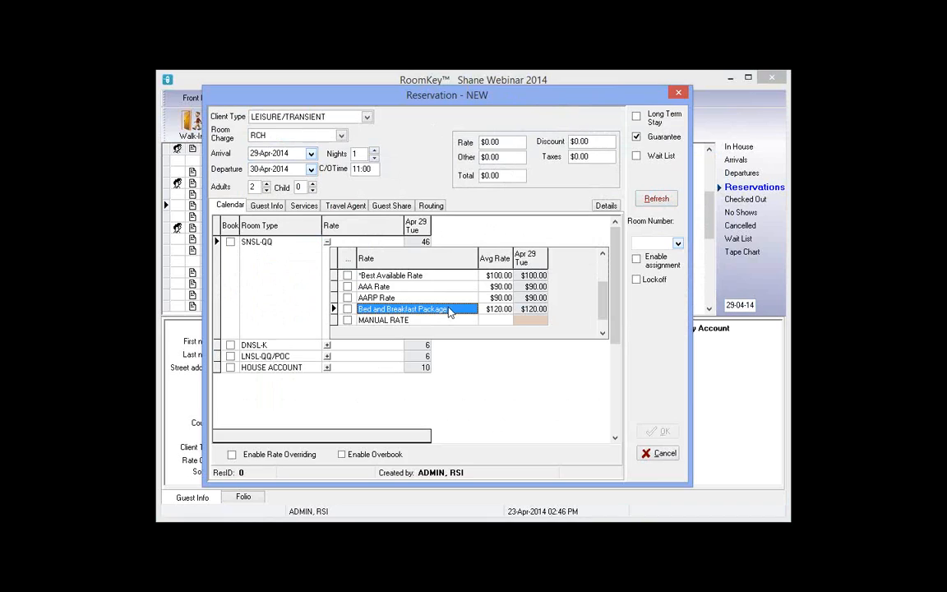
pyautogui.click(374, 150)
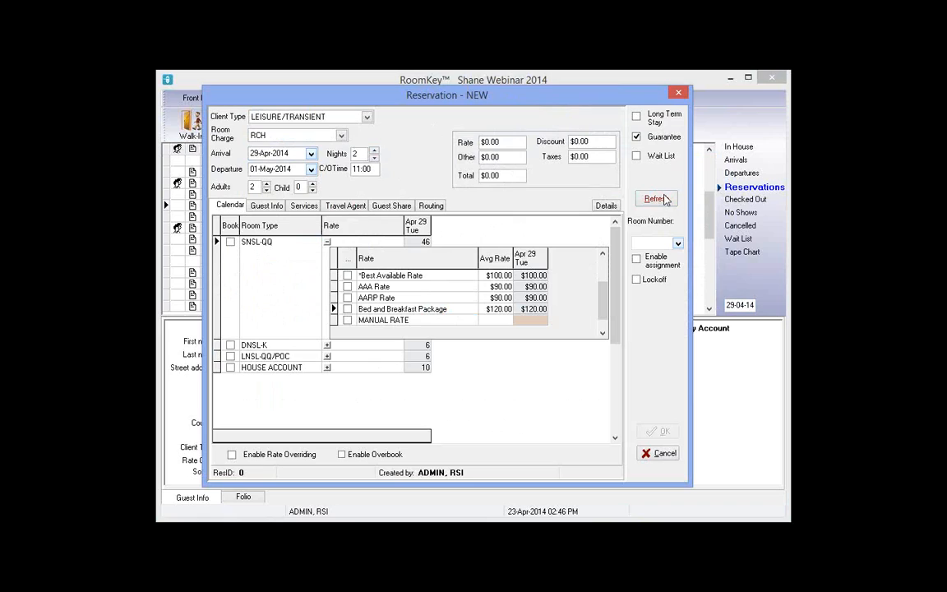
pyautogui.click(656, 199)
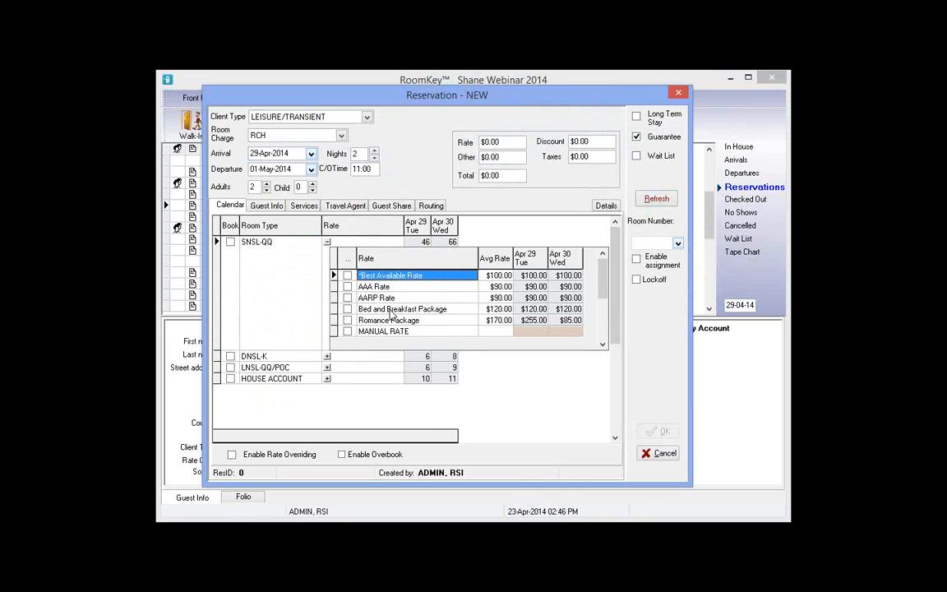
pyautogui.click(391, 312)
pyautogui.click(390, 322)
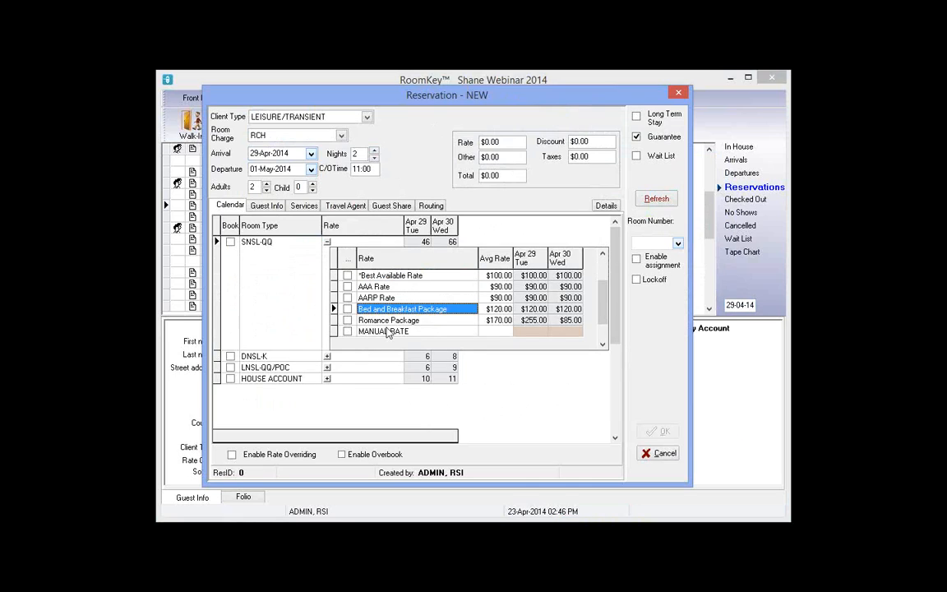
# Extend to three nights, check the nightly prices, and book SNSL-QQ on the Bed and Breakfast Package
pyautogui.click(654, 201)
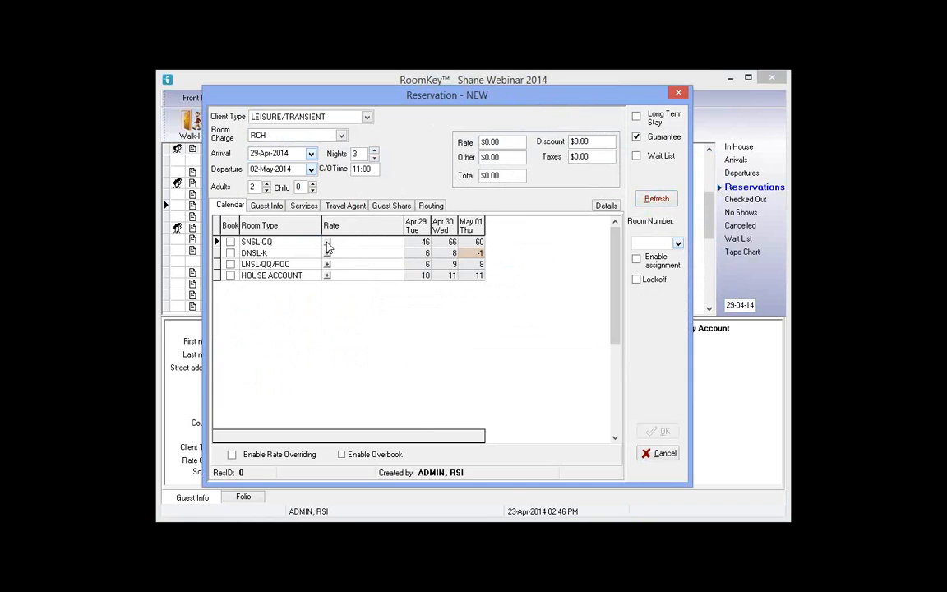
pyautogui.click(327, 243)
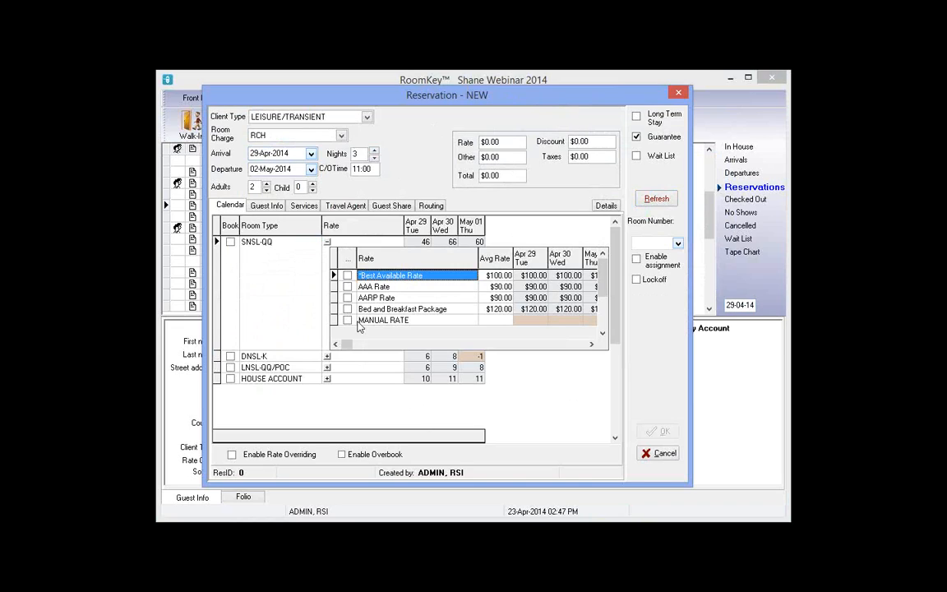
pyautogui.click(526, 309)
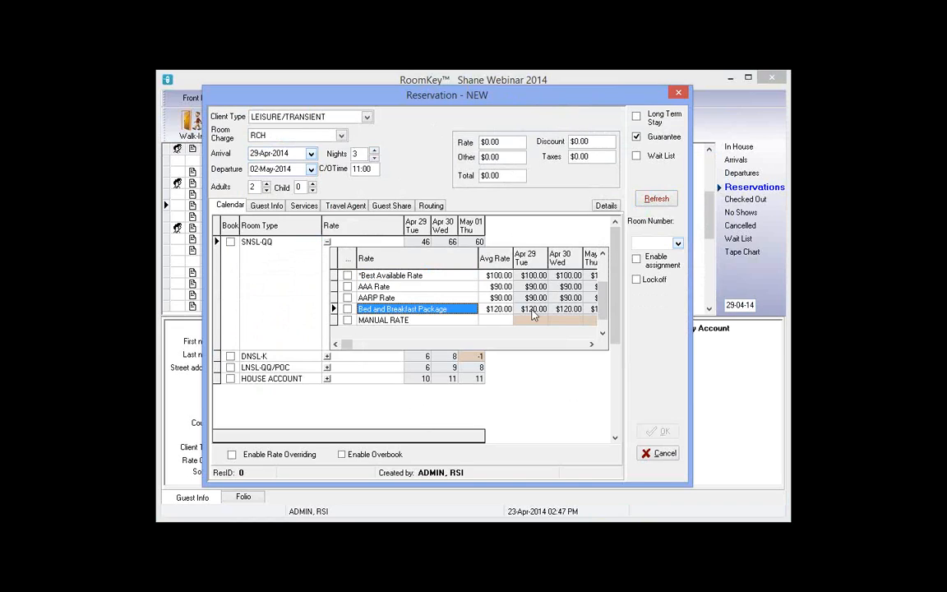
pyautogui.click(582, 311)
pyautogui.click(582, 311)
pyautogui.click(591, 311)
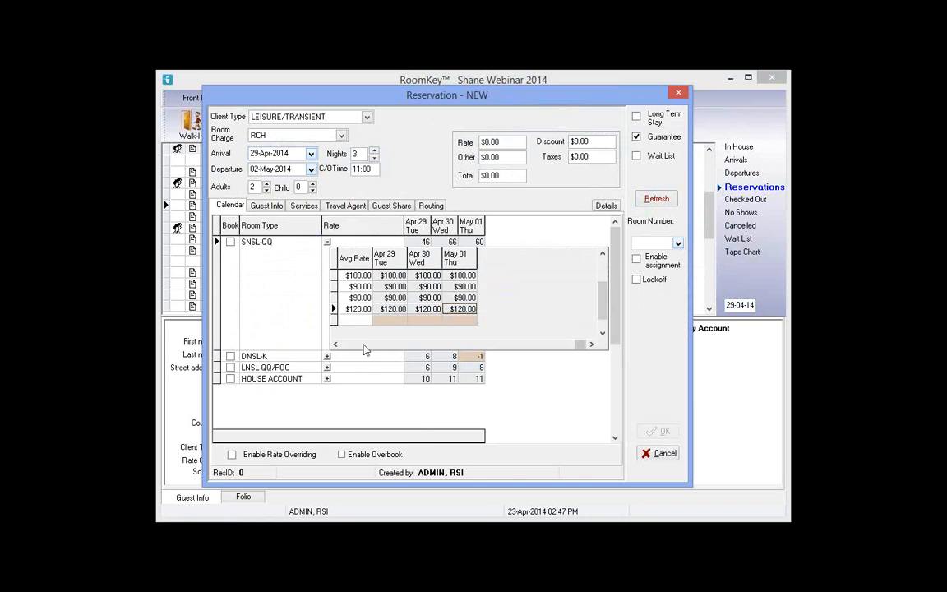
pyautogui.click(365, 344)
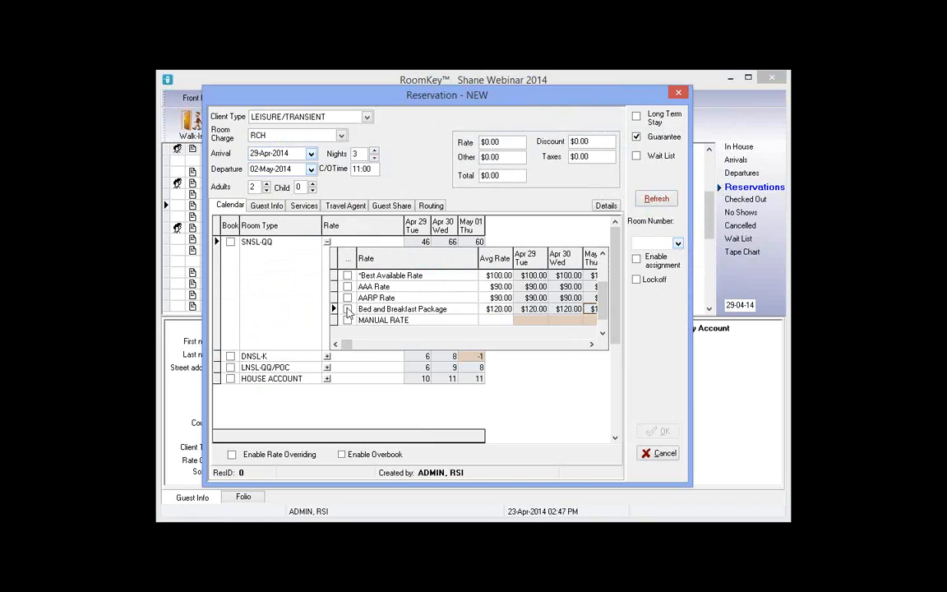
pyautogui.click(348, 310)
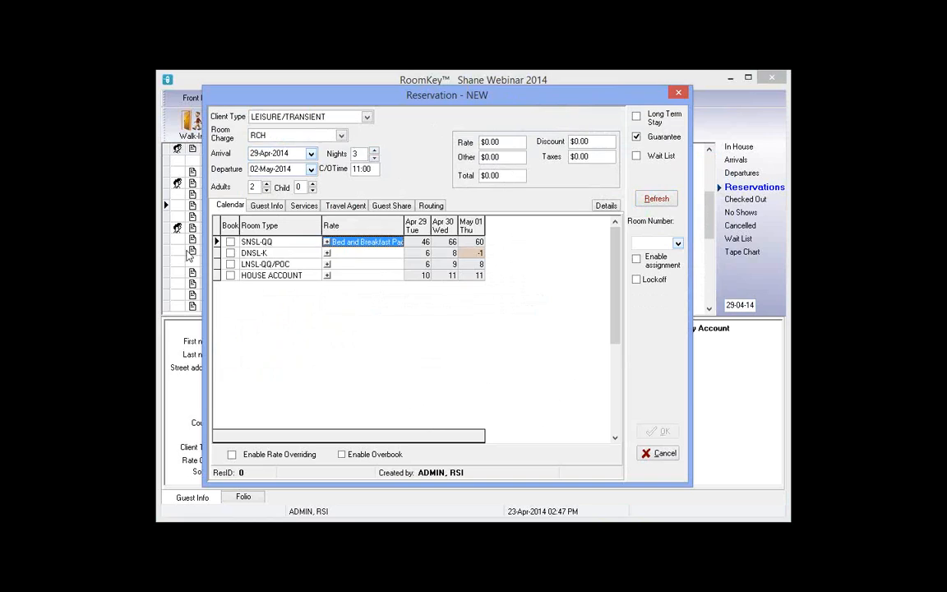
pyautogui.click(231, 242)
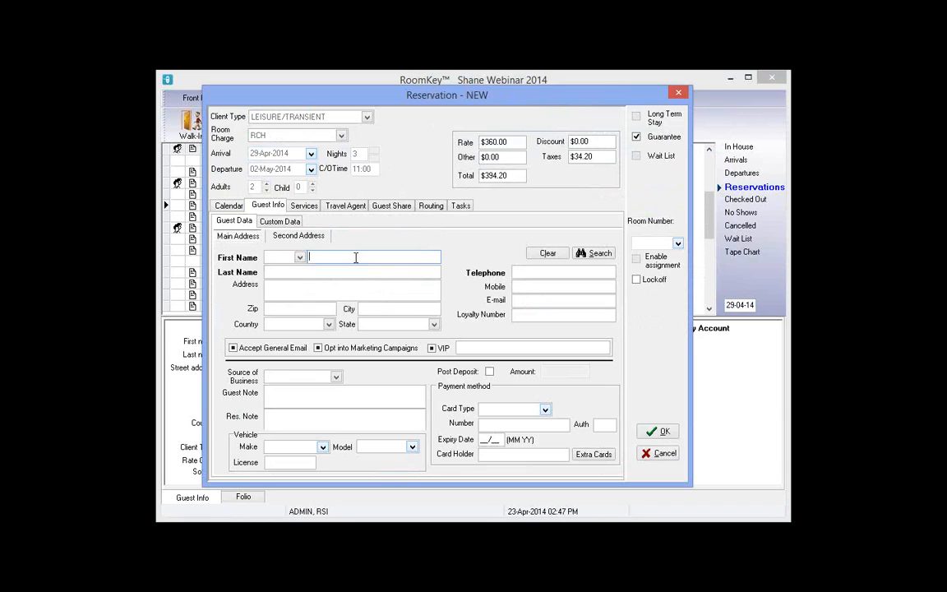
# Enter the guest's first and last name, telephone, and the note 'guest on BB PKG for all three nights'
pyautogui.press('Tab')
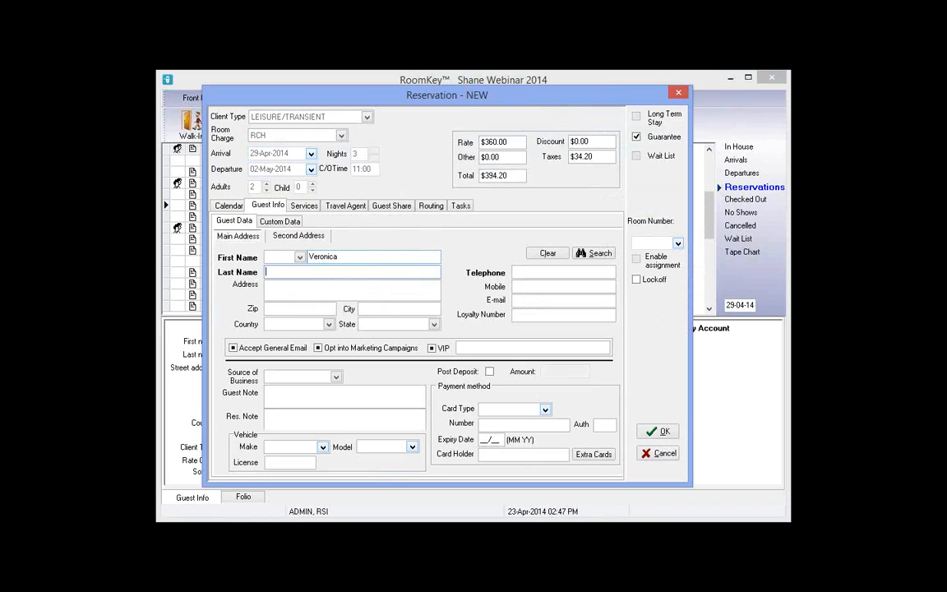
pyautogui.click(525, 274)
pyautogui.write('321')
pyautogui.click(314, 422)
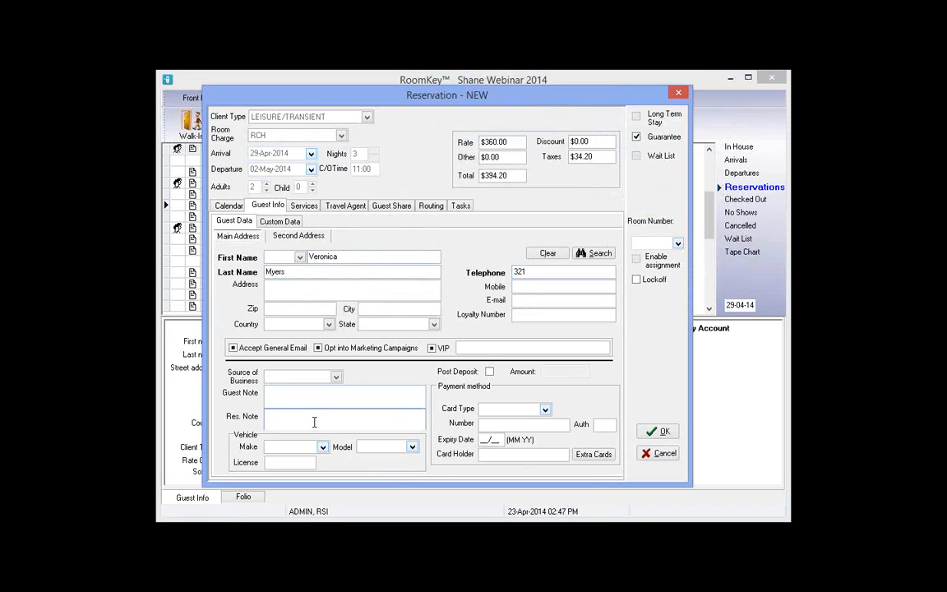
pyautogui.write('guest on BB PKG for all three nights')
# Dismiss the missing-payment warning and save the reservation without a guarantee
pyautogui.click(545, 410)
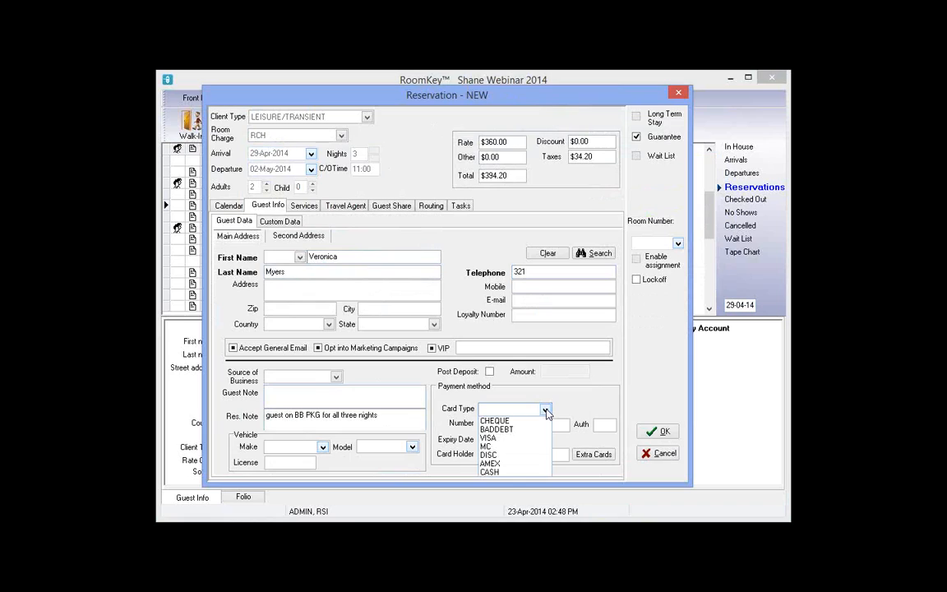
pyautogui.click(545, 410)
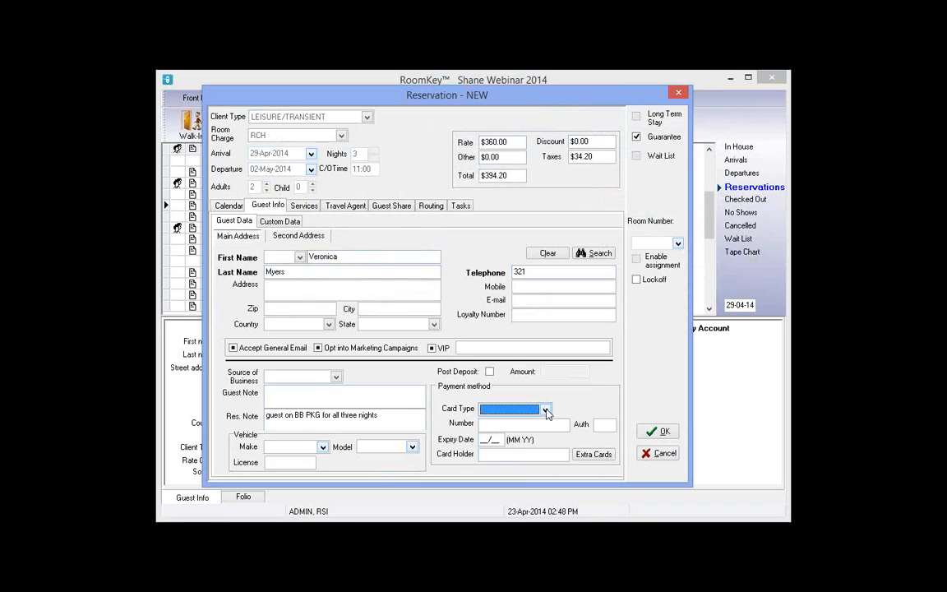
pyautogui.click(668, 433)
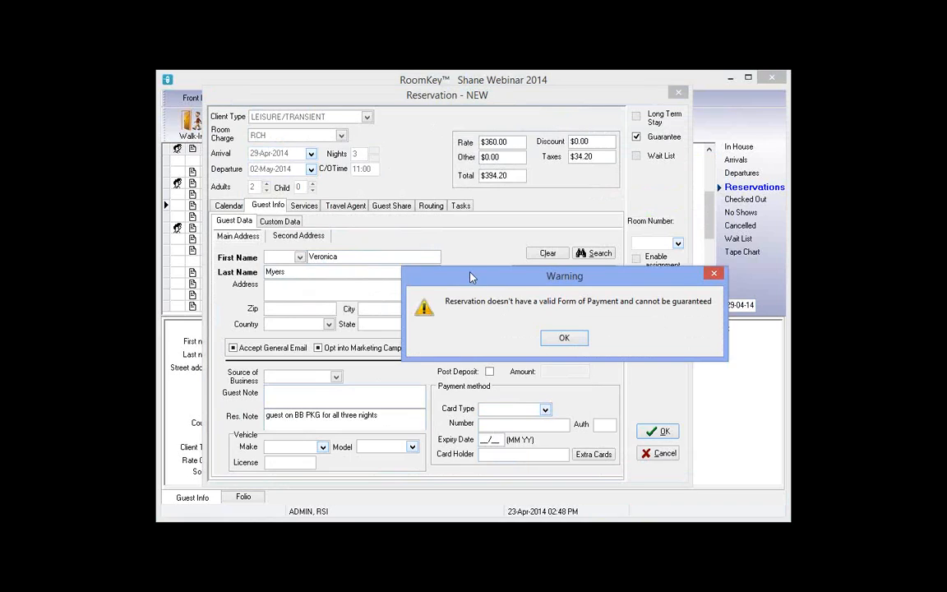
pyautogui.moveTo(471, 277); pyautogui.dragTo(287, 225)
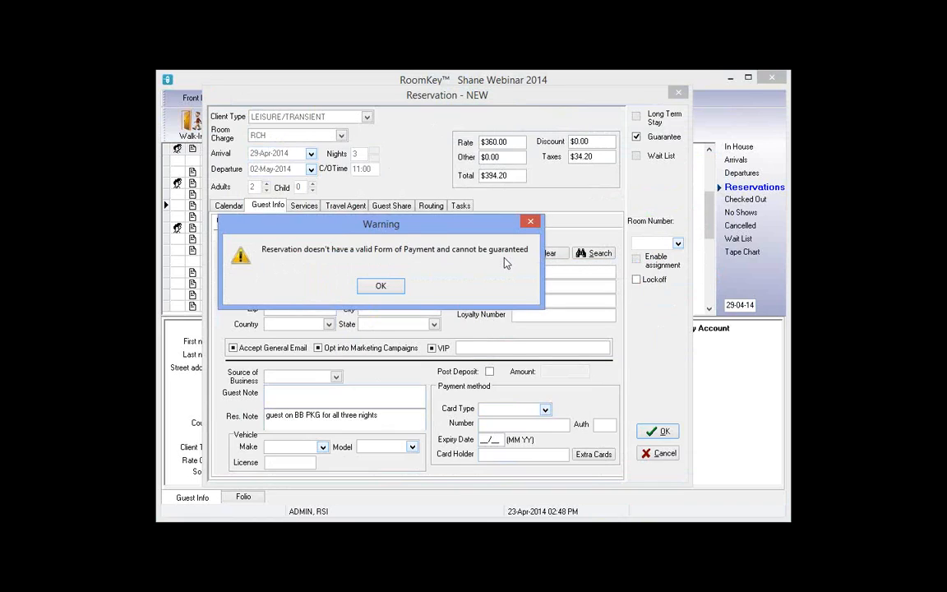
pyautogui.click(371, 286)
pyautogui.click(638, 138)
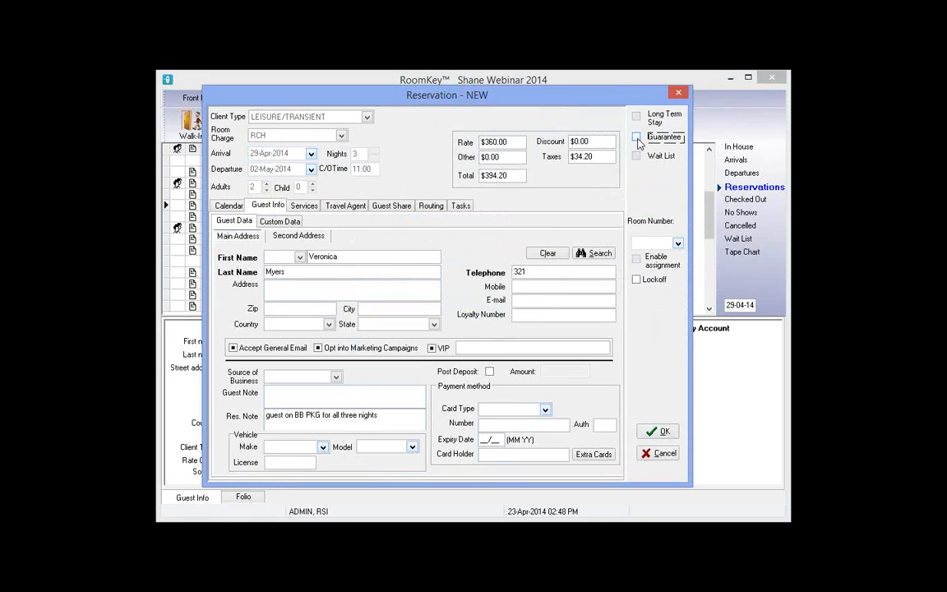
pyautogui.click(661, 430)
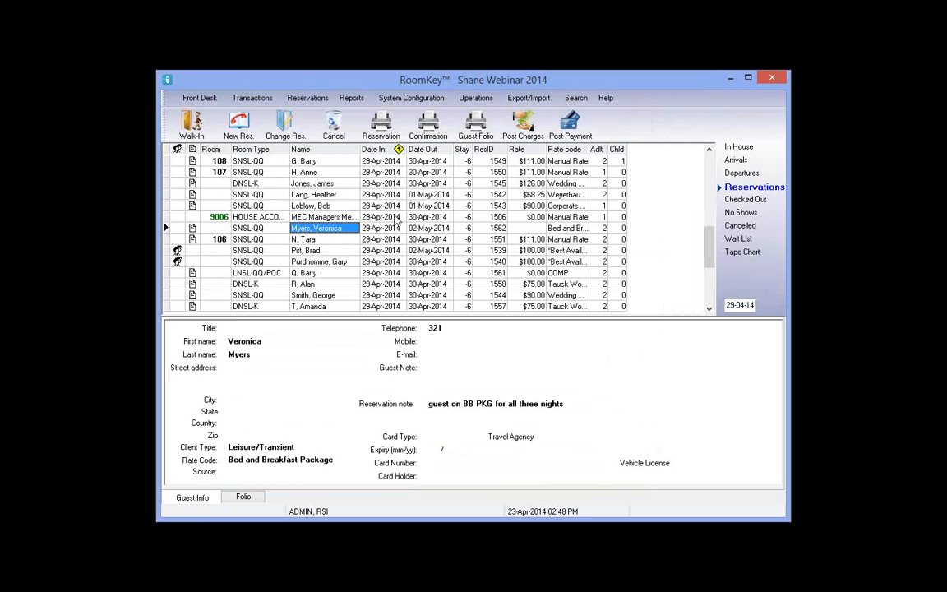
# Browse existing reservations, ending on the Bed and Breakfast guest's booking
pyautogui.click(340, 206)
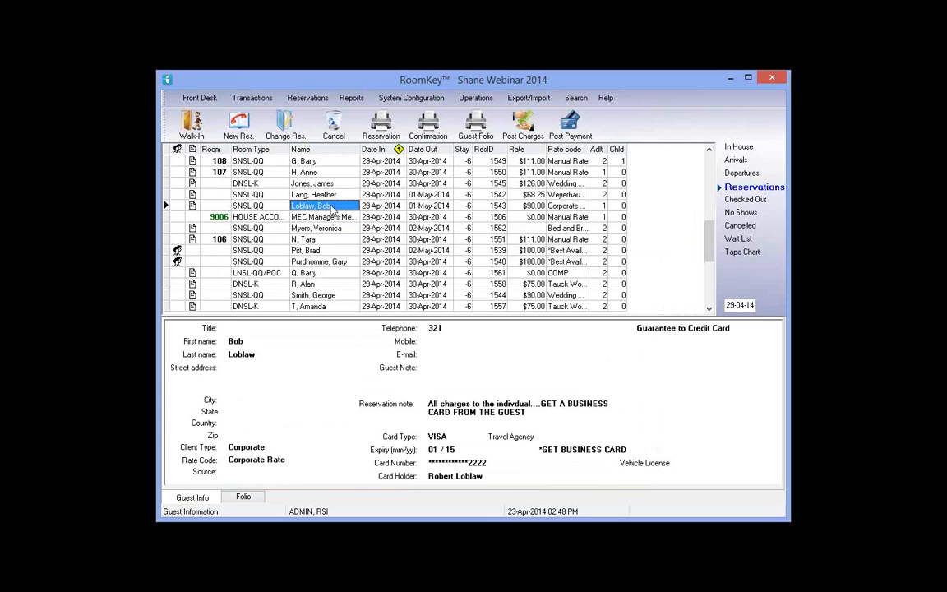
pyautogui.press('Up')
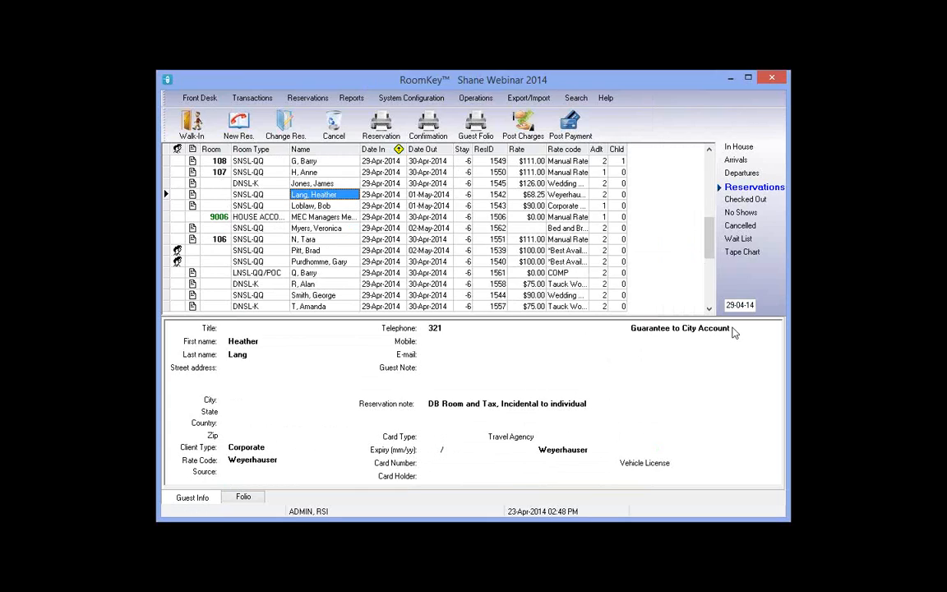
pyautogui.click(317, 229)
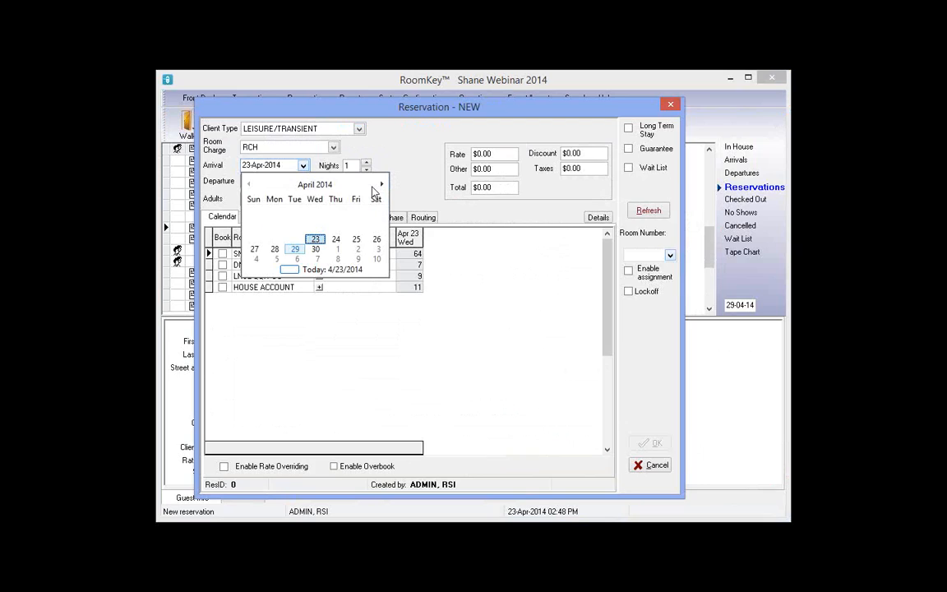
# Set arrival to 29 Apr and book an LNSL-QQ/POC room on the Romance Package, totalling $518.16
pyautogui.click(295, 248)
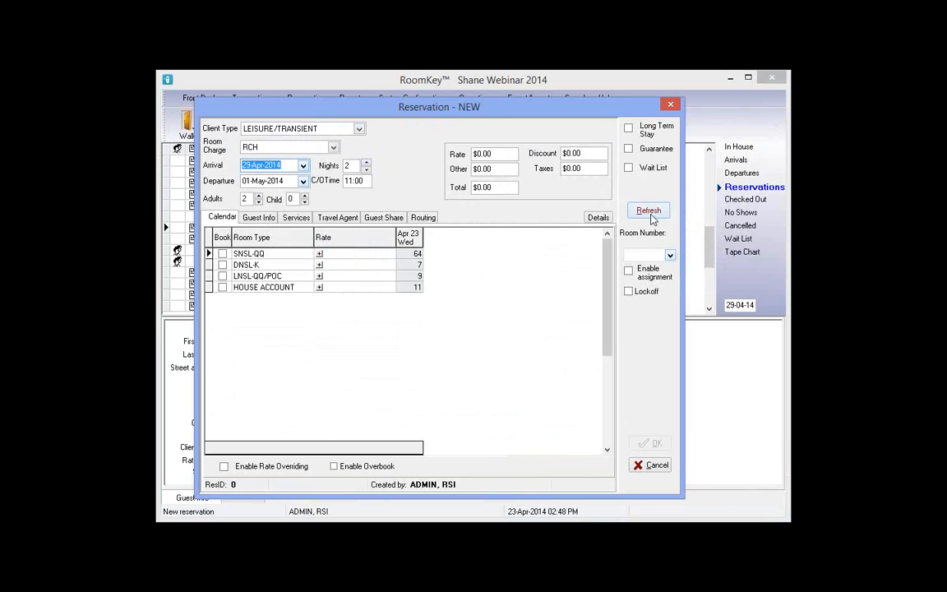
pyautogui.click(650, 212)
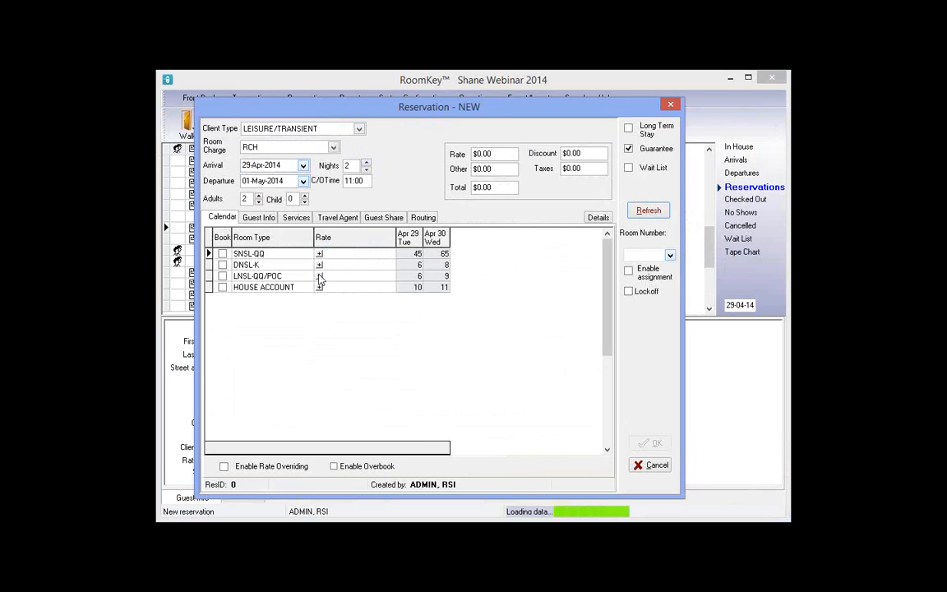
pyautogui.click(319, 277)
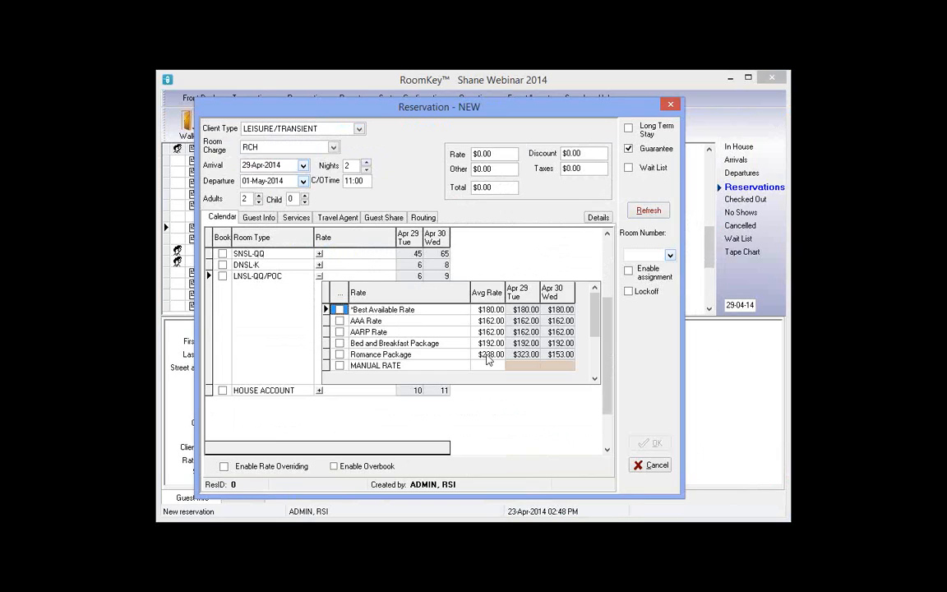
pyautogui.click(487, 354)
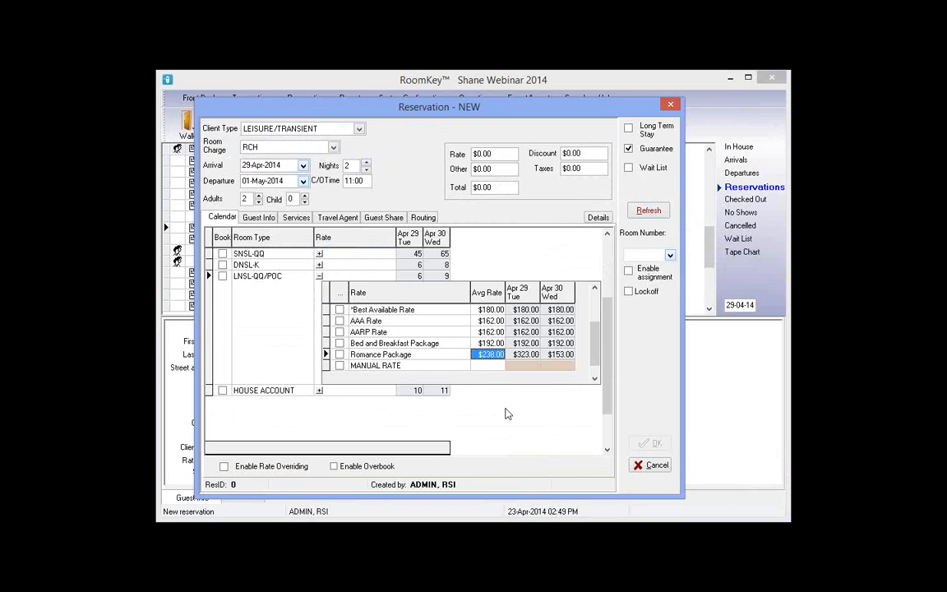
pyautogui.click(527, 354)
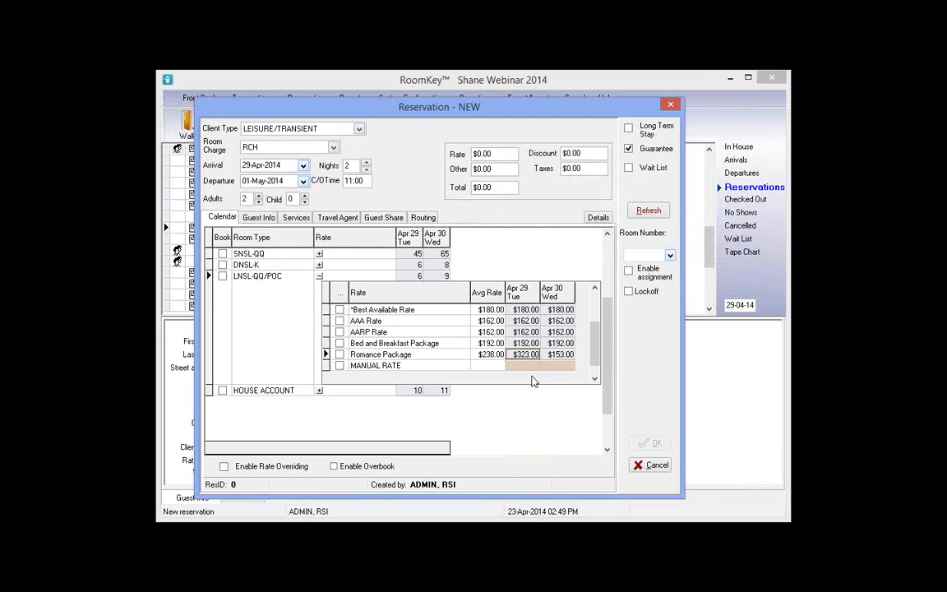
pyautogui.click(555, 358)
pyautogui.press('Left')
pyautogui.click(536, 354)
pyautogui.click(340, 354)
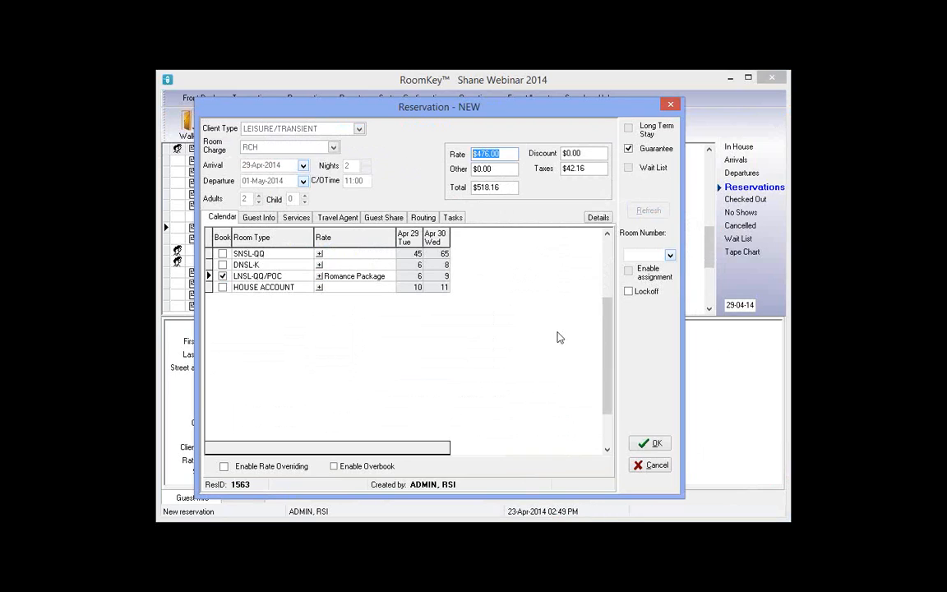
pyautogui.click(256, 218)
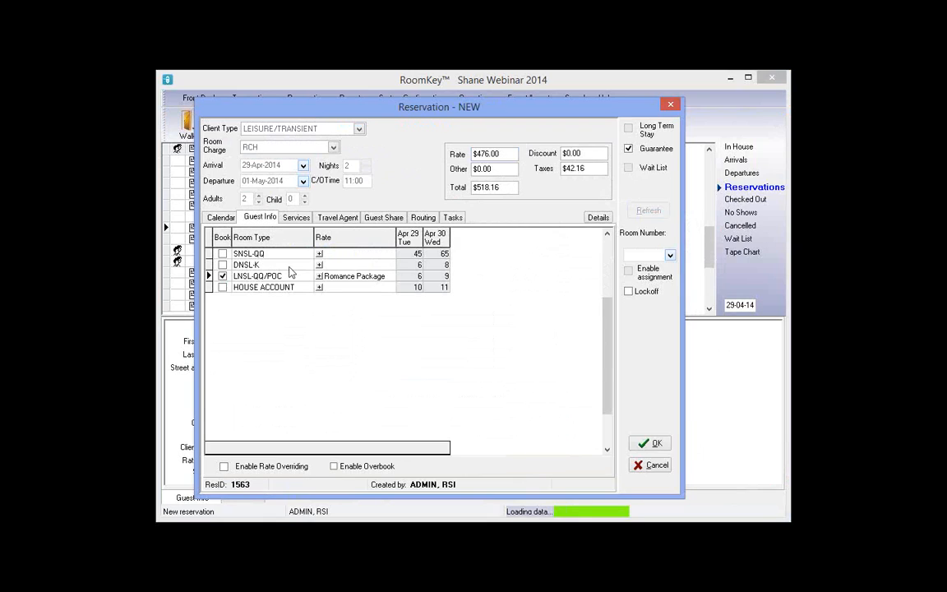
# Enter the guest's first and last name, telephone, and the note 'guest is on Romance Package'
pyautogui.write('Kate')
pyautogui.press('Tab')
pyautogui.write('Upt')
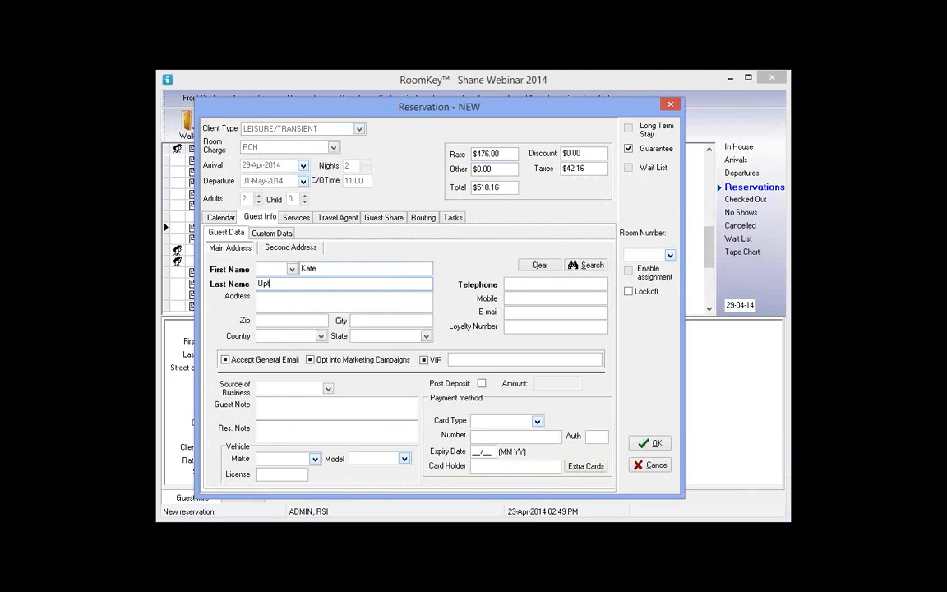
pyautogui.write('on')
pyautogui.press('Tab')
pyautogui.write('321')
pyautogui.click(294, 437)
pyautogui.write('guest is on Romance Package')
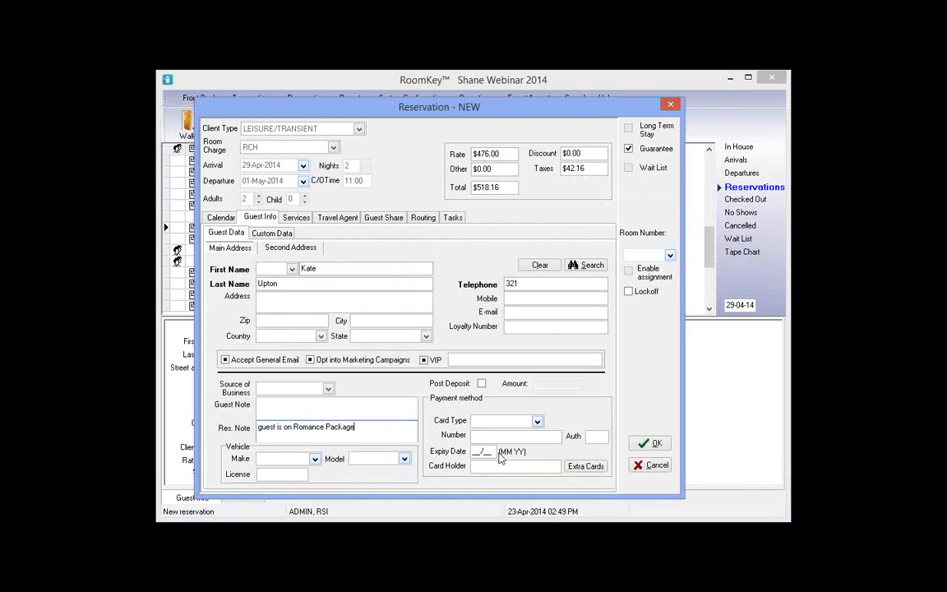
# Guarantee with the guest's MC card number, expiry and holder name, then save the reservation
pyautogui.click(537, 421)
pyautogui.click(486, 459)
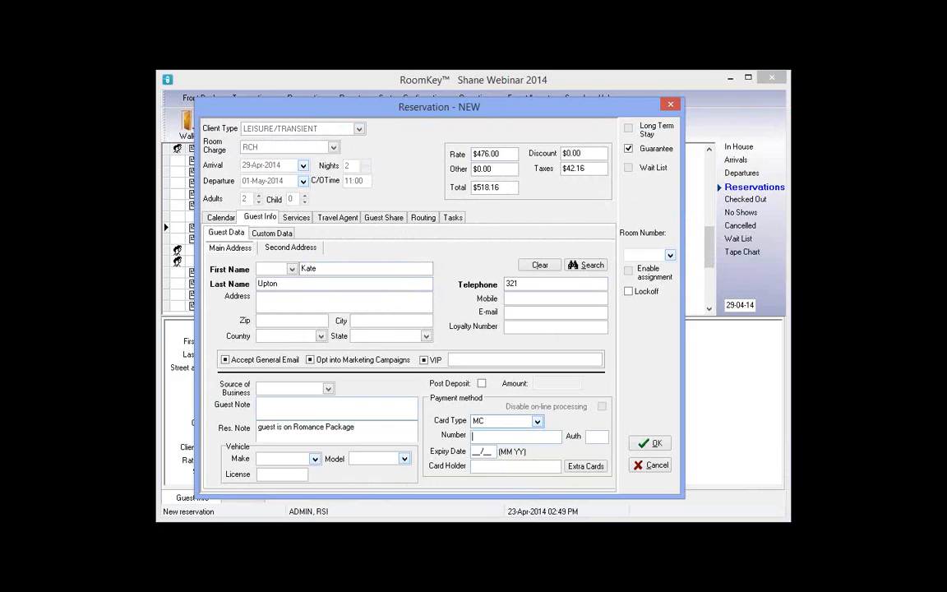
pyautogui.write('5290111111111111')
pyautogui.press('Tab')
pyautogui.write('0115')
pyautogui.click(473, 466)
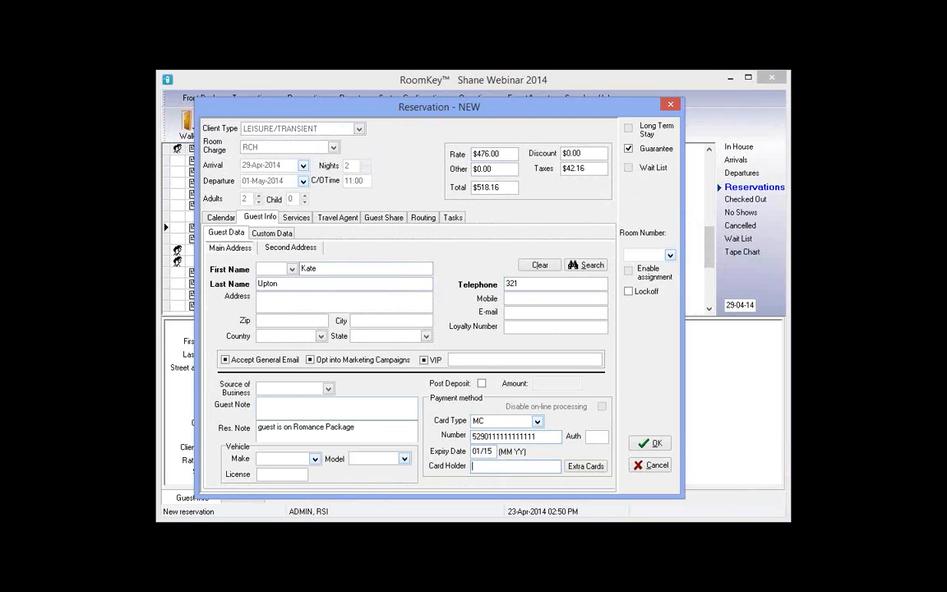
pyautogui.write('Kate Upton')
pyautogui.click(652, 447)
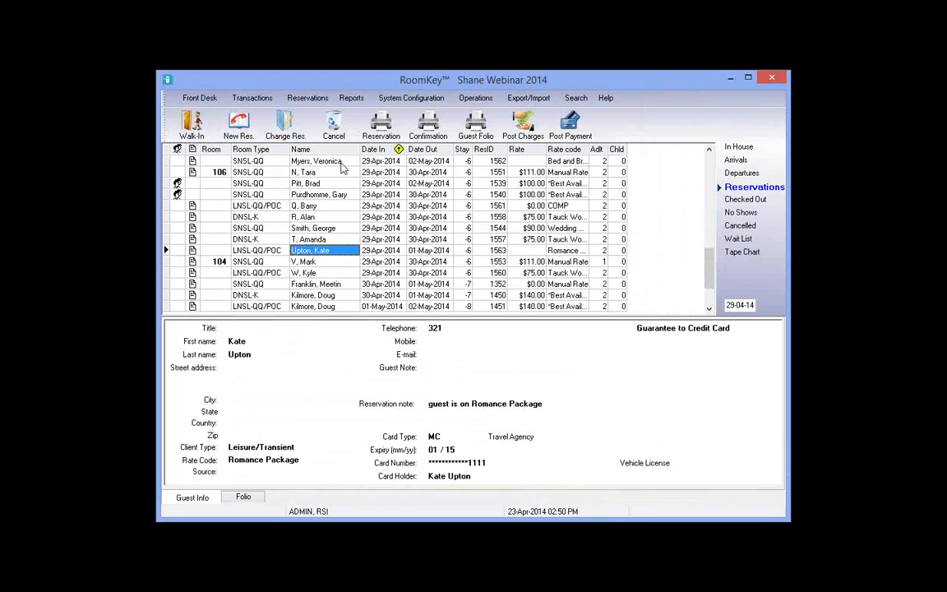
pyautogui.click(340, 163)
pyautogui.click(539, 164)
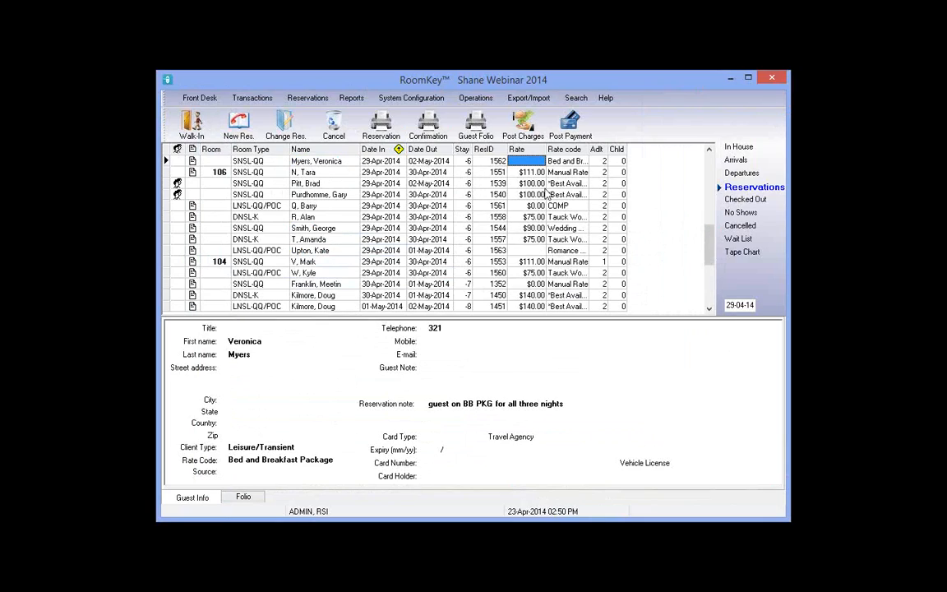
pyautogui.click(526, 251)
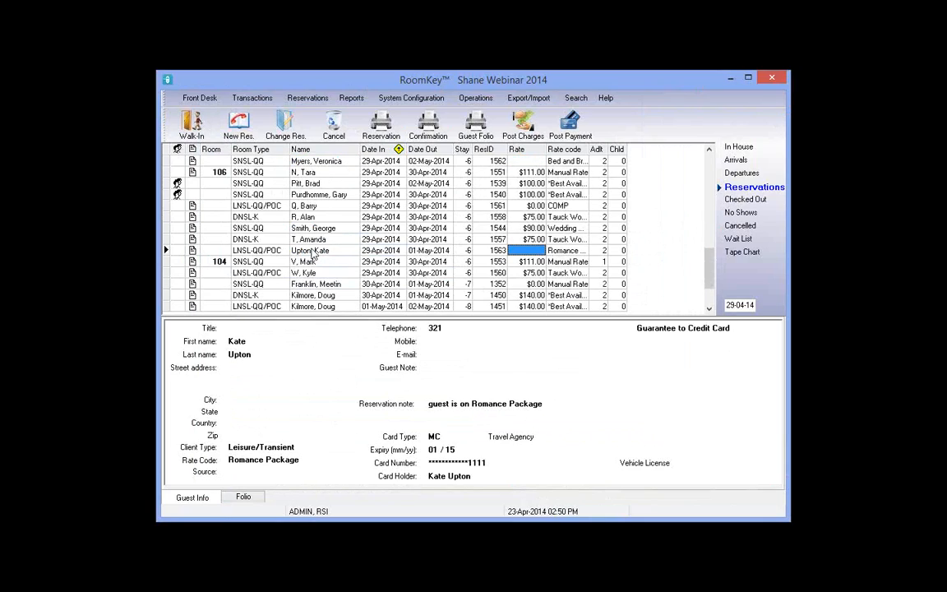
pyautogui.click(531, 250)
# Preview the confirmation letter showing 2 nights and a $518.16 balance due
pyautogui.click(440, 135)
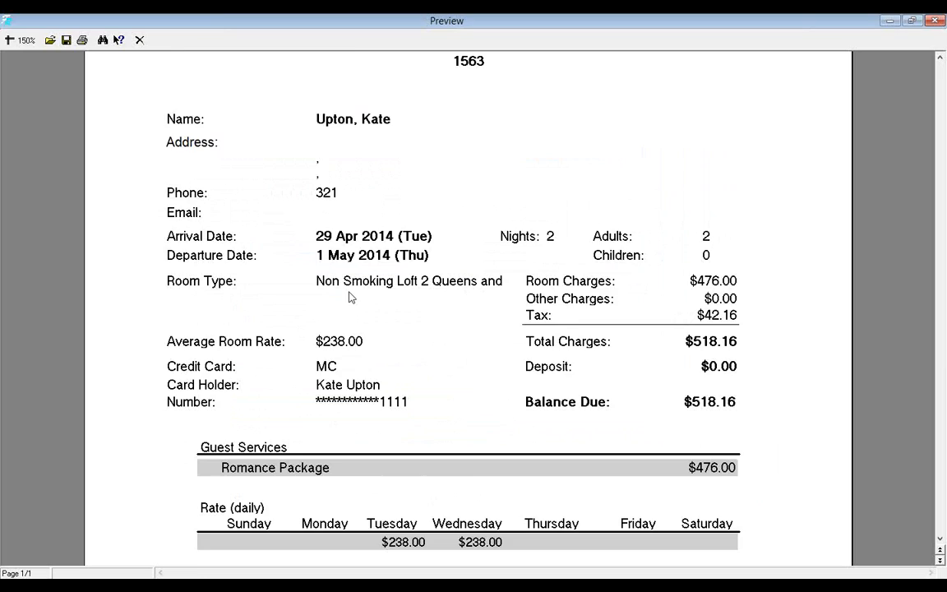
pyautogui.scroll(-3, 349, 296)
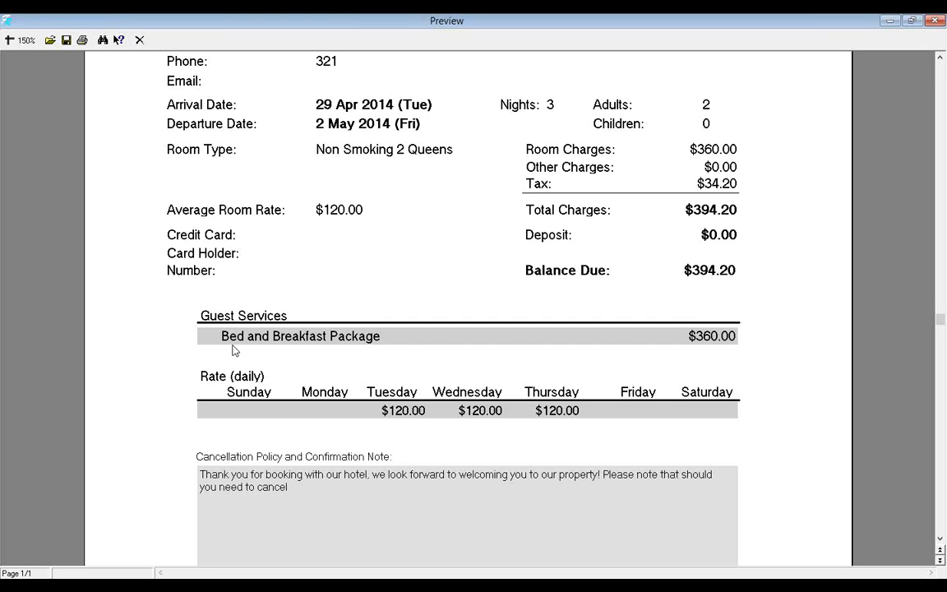
# Close the preview and load SNSL-QQ availability for a 29 Apr–2 May stay
pyautogui.click(140, 40)
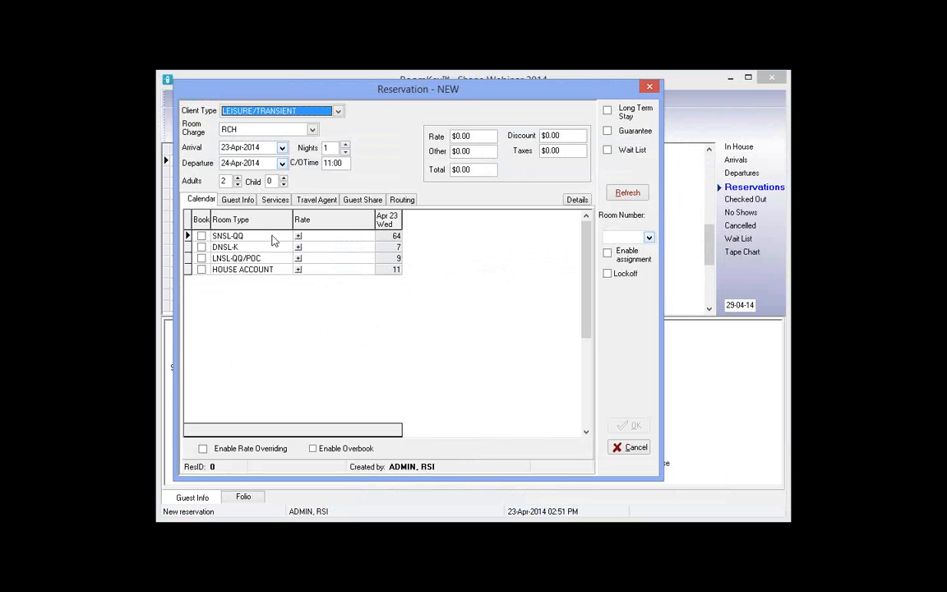
pyautogui.click(282, 147)
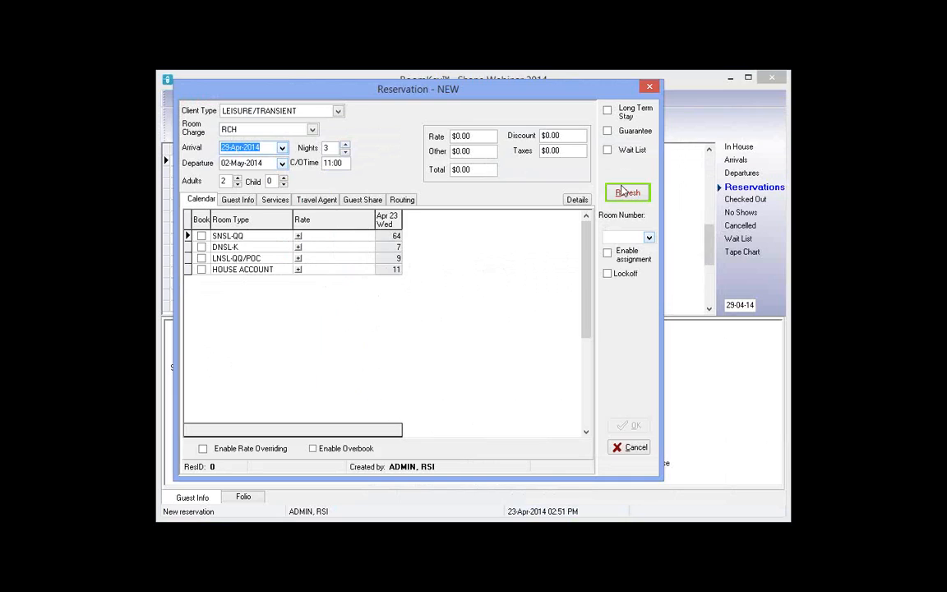
pyautogui.click(626, 191)
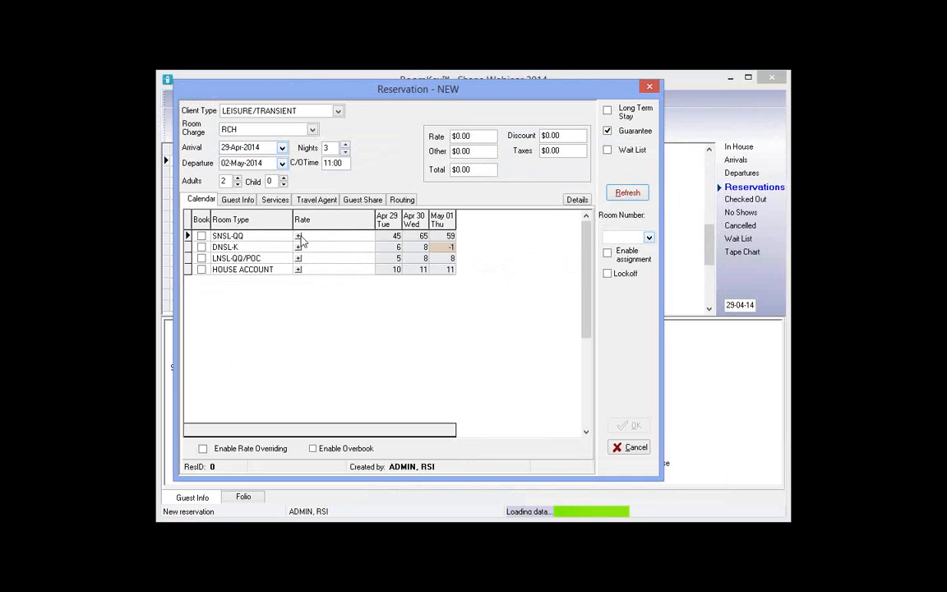
pyautogui.click(298, 236)
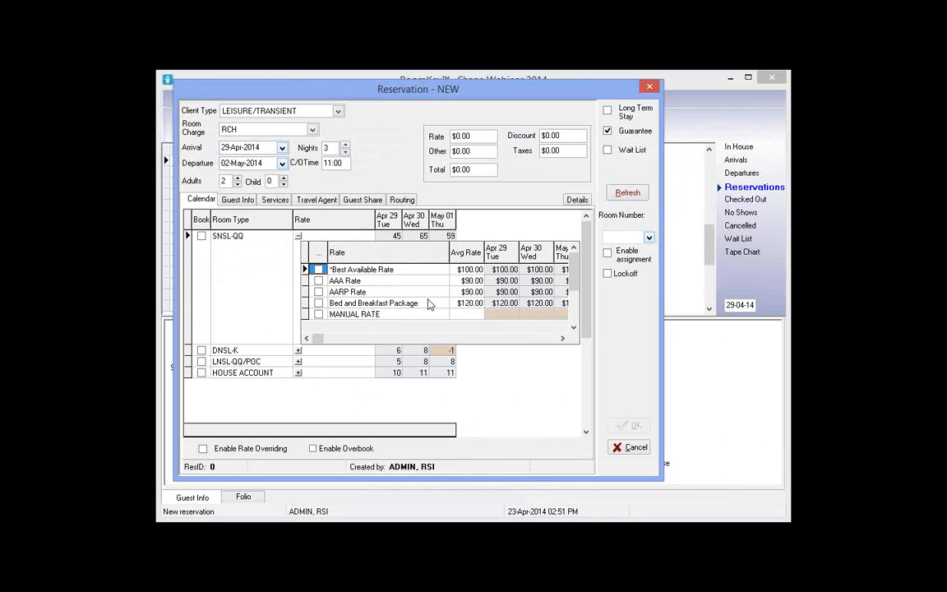
# Browse the SNSL-QQ rate options and select the AAA Rate at 90.00 nightly
pyautogui.click(358, 278)
pyautogui.click(298, 236)
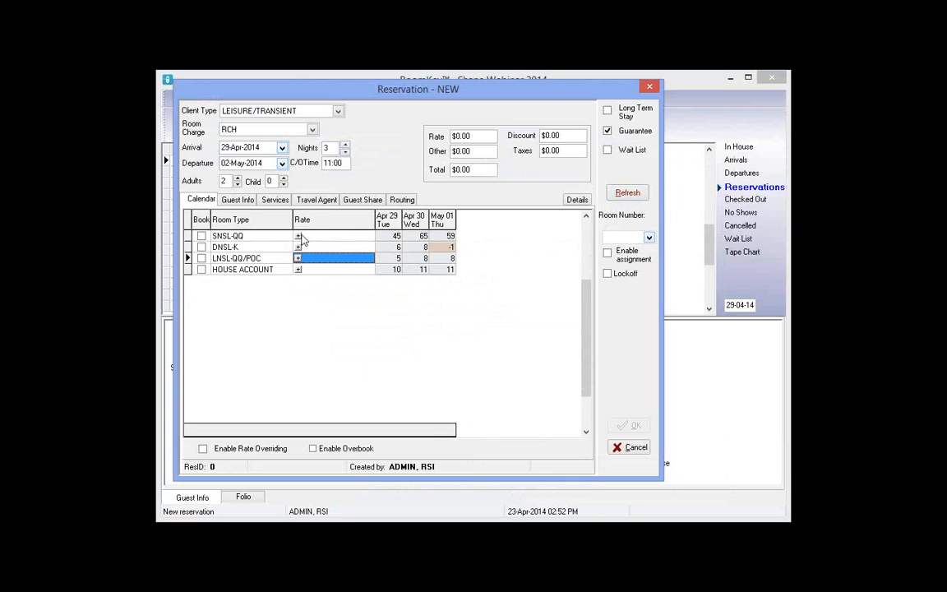
pyautogui.click(298, 236)
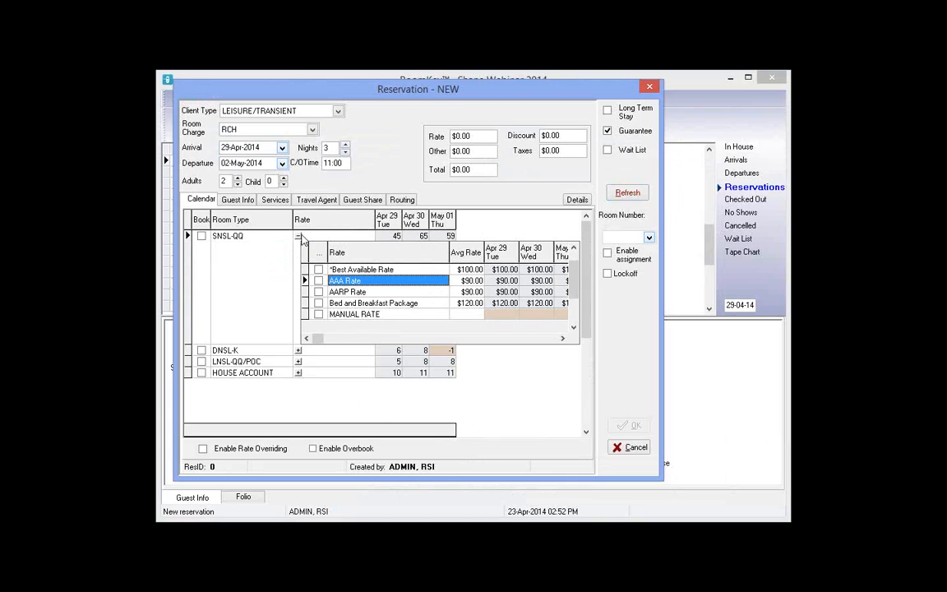
pyautogui.click(366, 269)
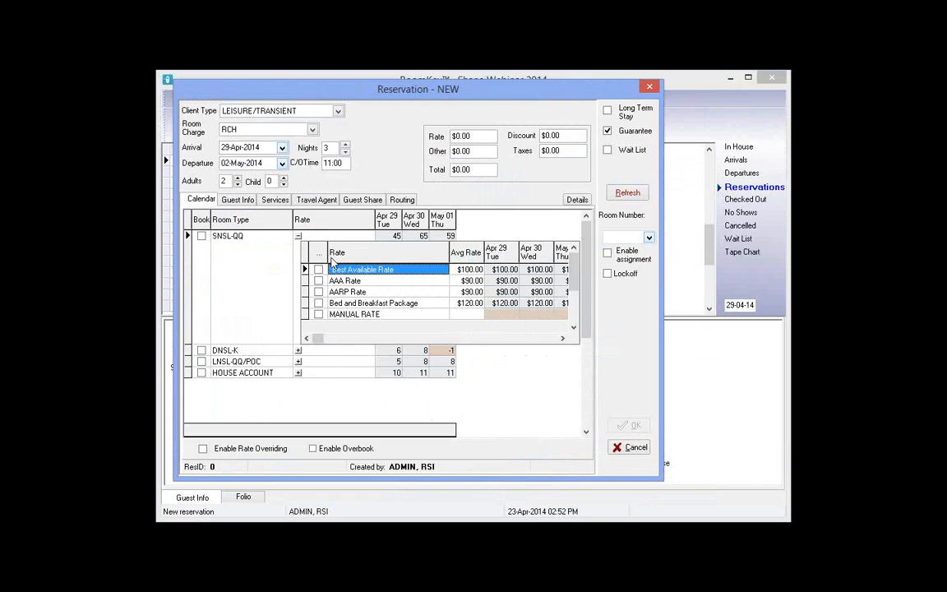
pyautogui.click(382, 273)
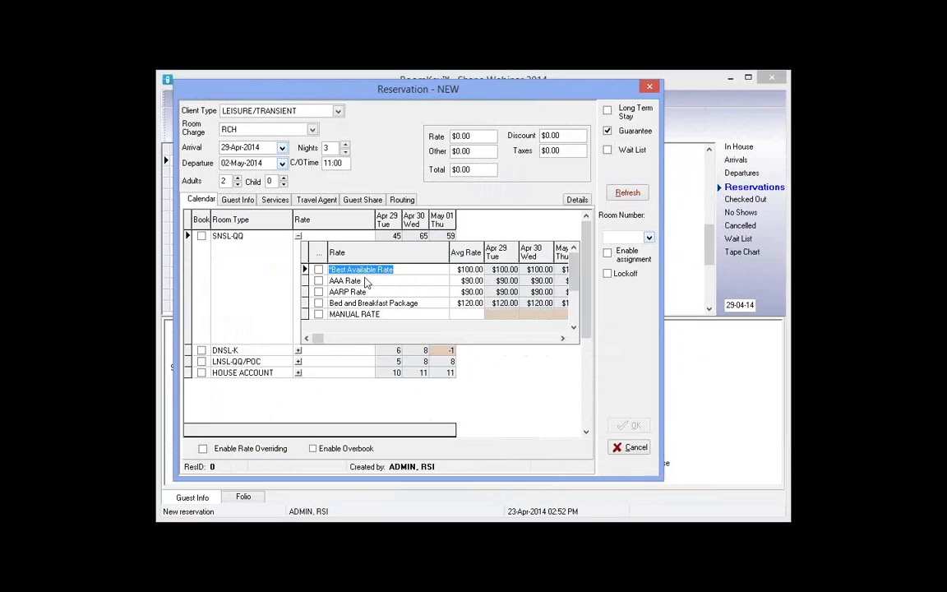
pyautogui.click(367, 281)
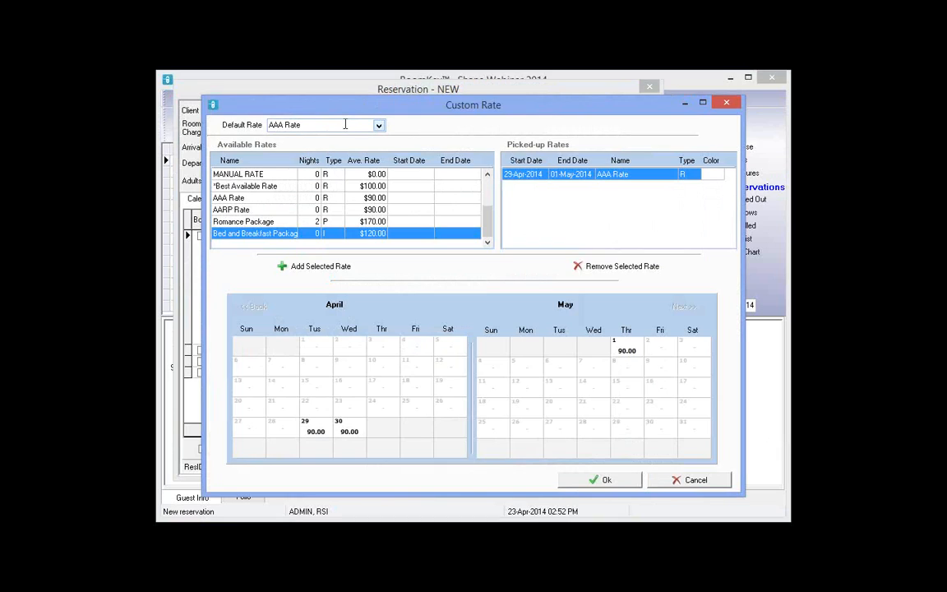
# Make *Best Available Rate the default rate, at 100.00 per night
pyautogui.click(379, 127)
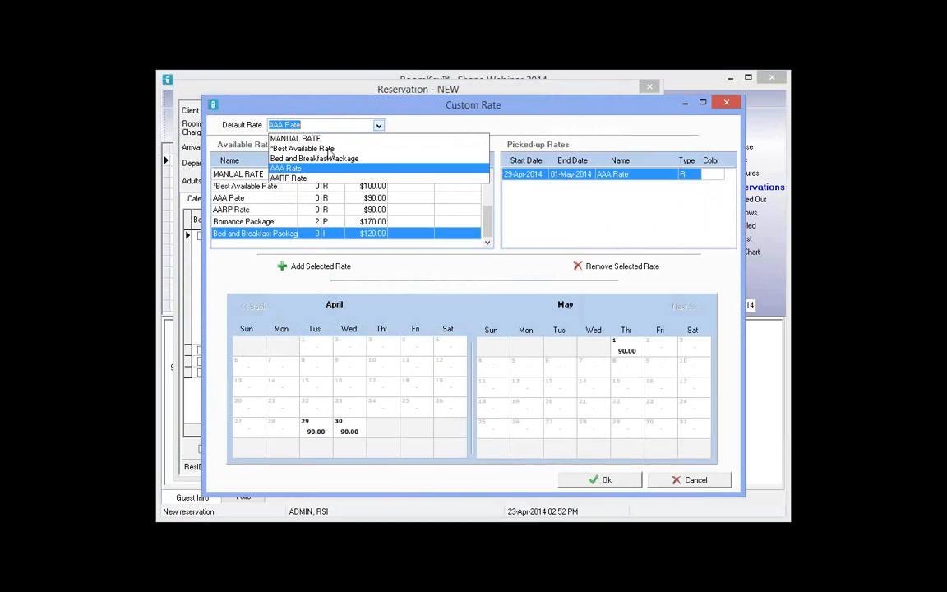
pyautogui.click(327, 150)
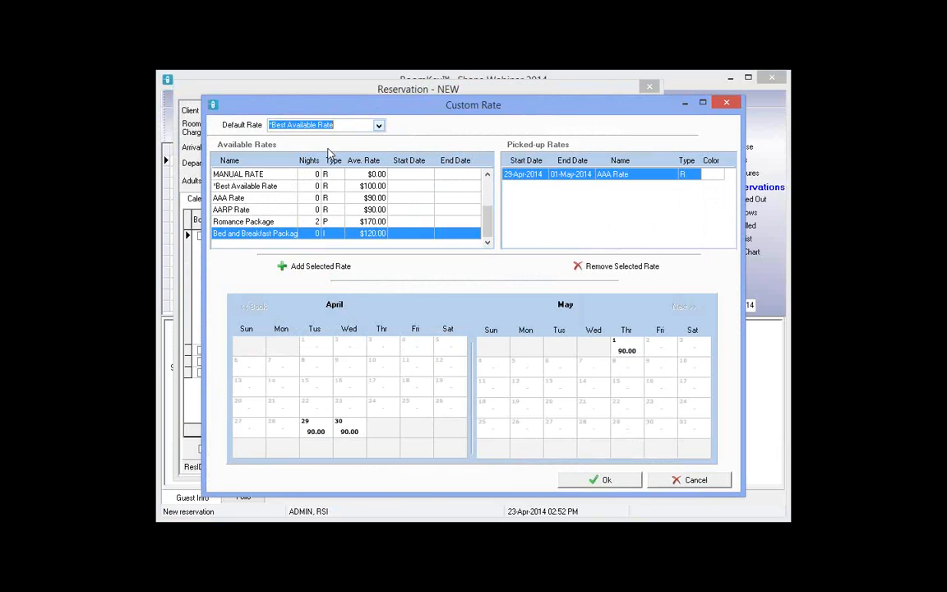
pyautogui.click(727, 103)
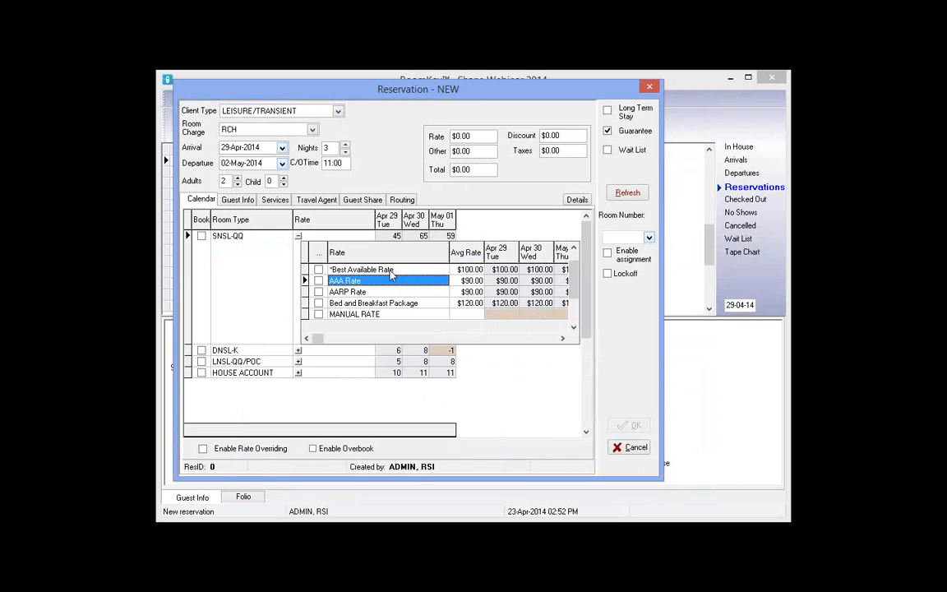
pyautogui.click(390, 270)
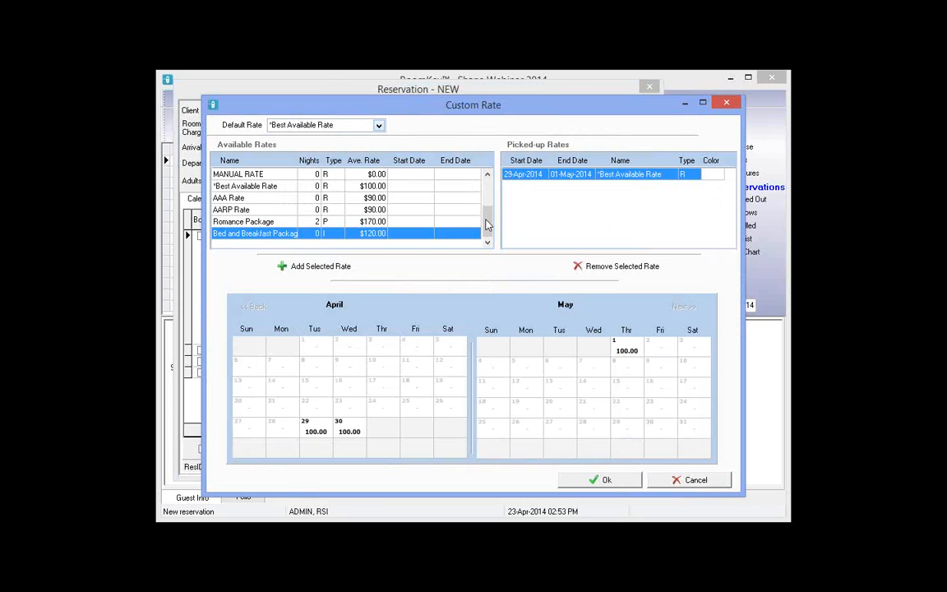
# Review MANUAL RATE, Romance and Bed and Breakfast packages, then choose Romance Package to add
pyautogui.click(254, 175)
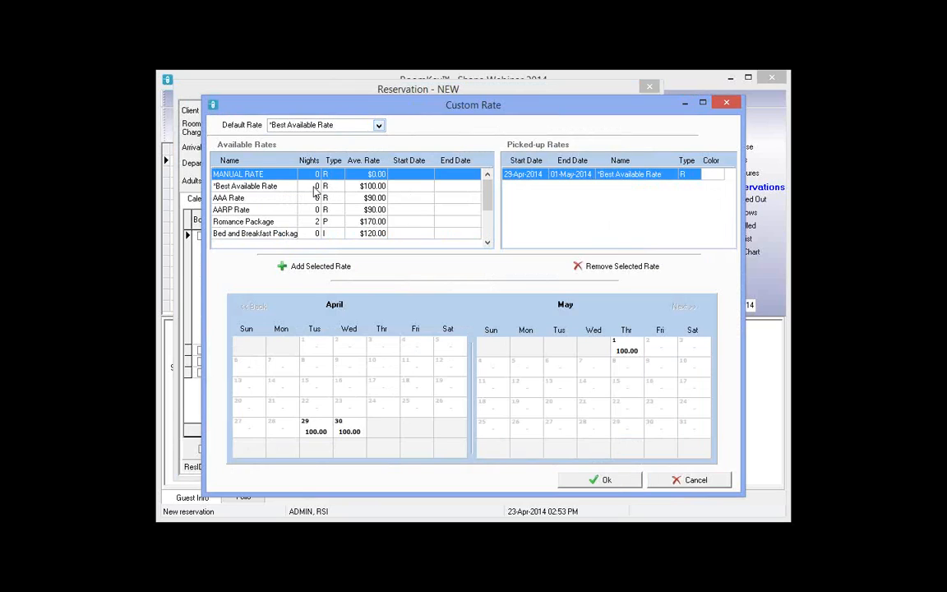
pyautogui.click(251, 225)
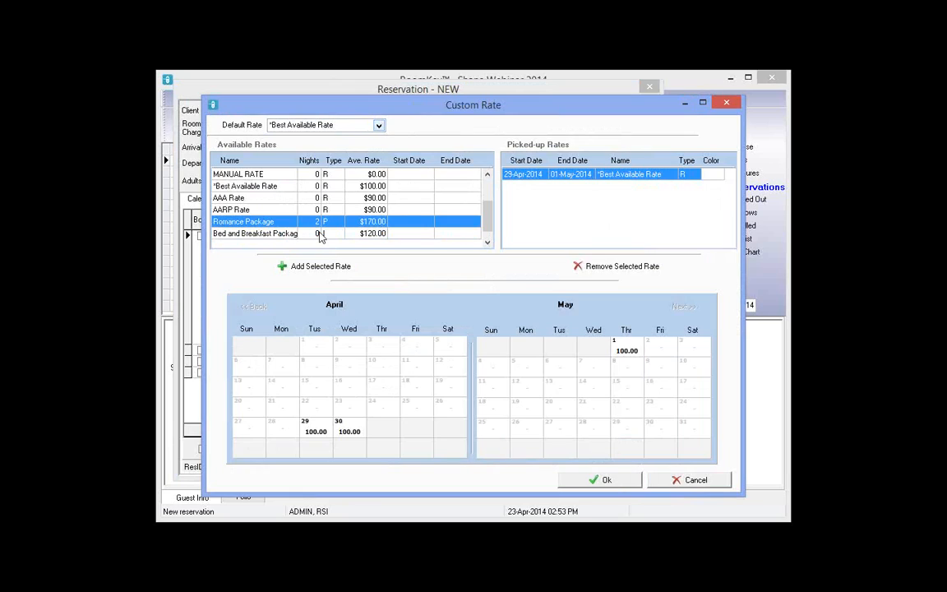
pyautogui.click(331, 236)
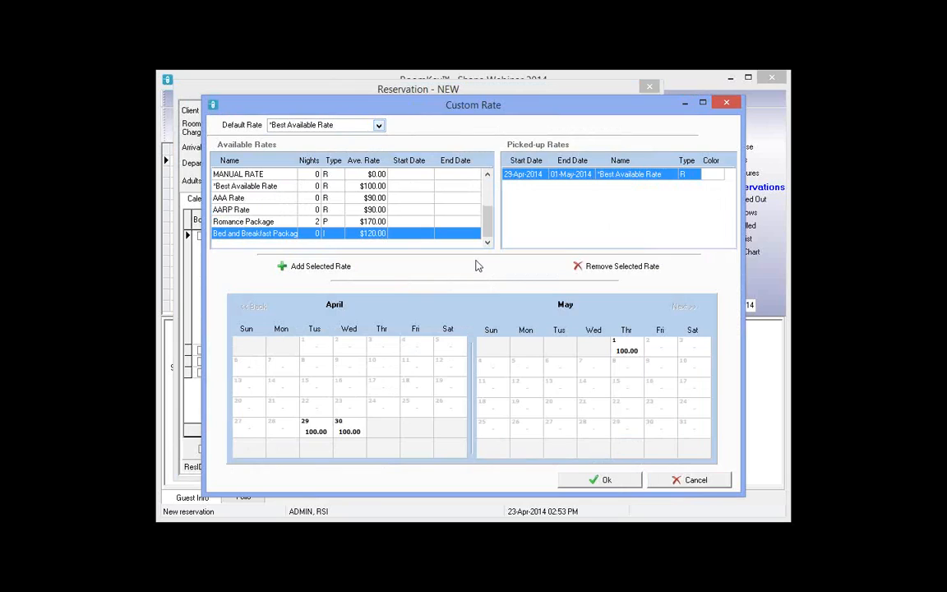
pyautogui.click(261, 223)
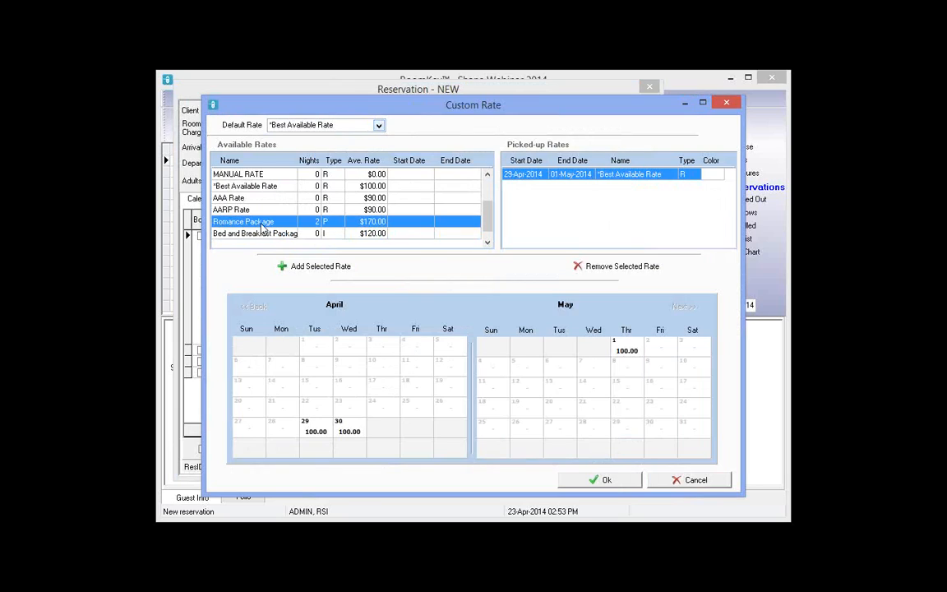
# Add Romance Package in clHighlight for 29–30 Apr, keep Best Available Rate on 1 May, and save
pyautogui.doubleClick(319, 434)
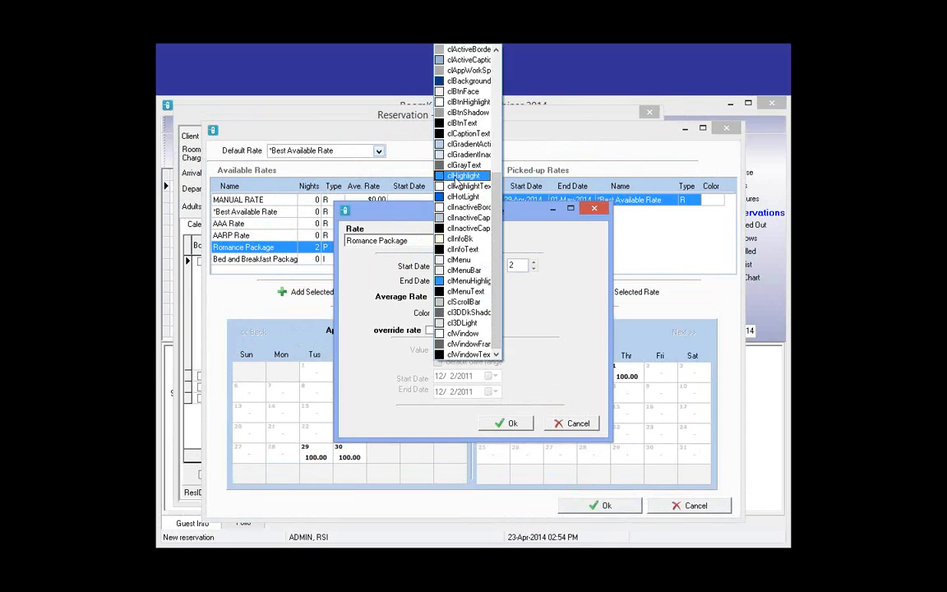
pyautogui.click(457, 176)
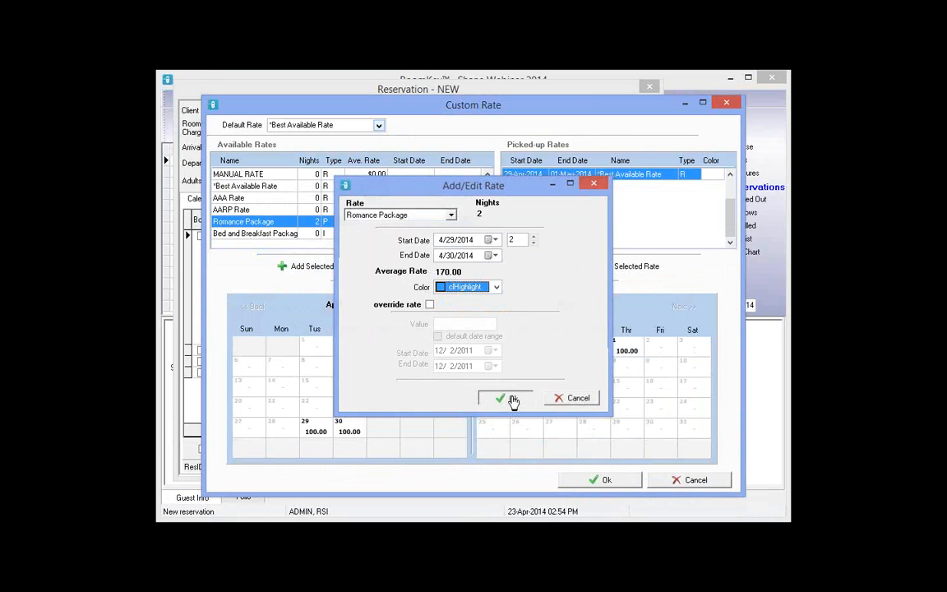
pyautogui.click(513, 400)
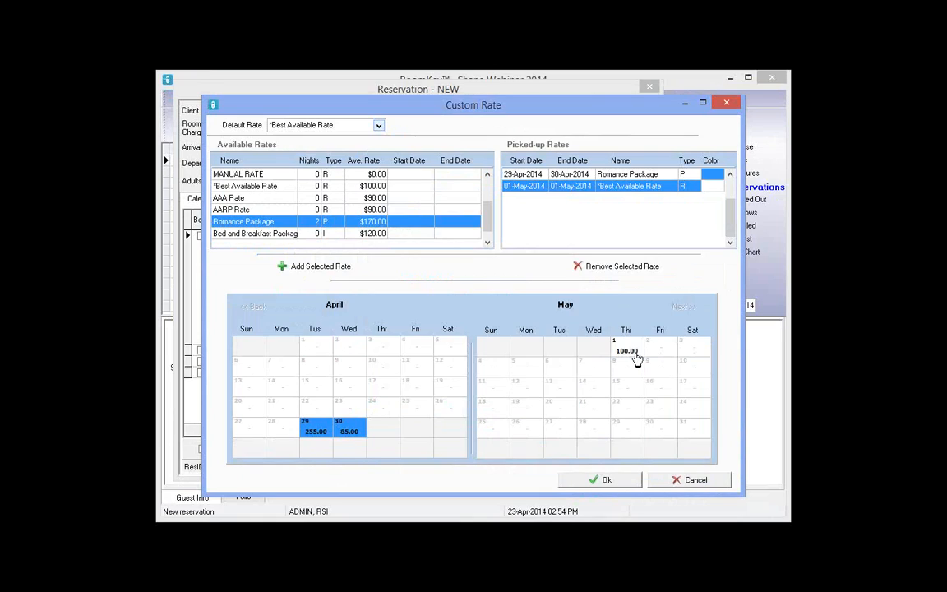
pyautogui.click(519, 176)
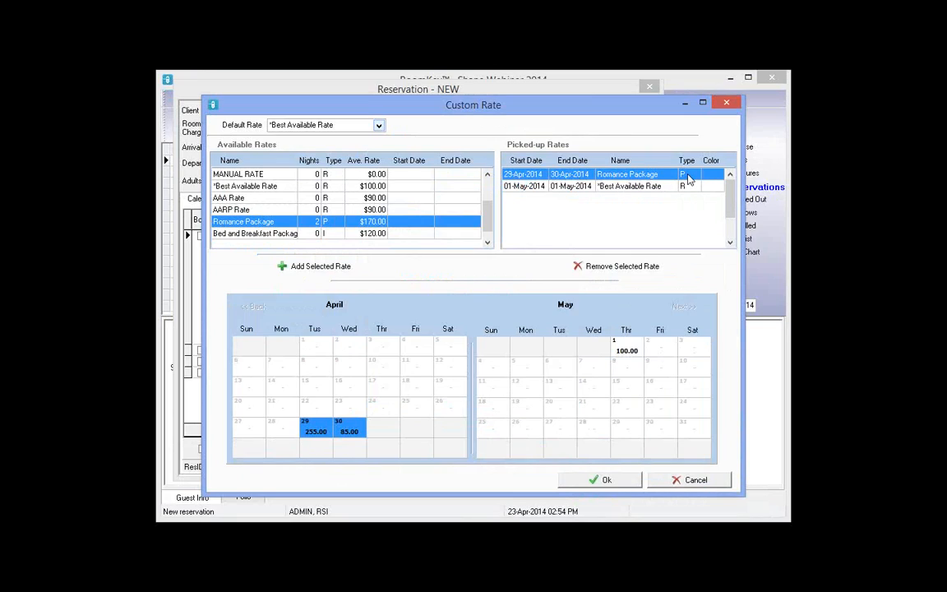
pyautogui.click(523, 188)
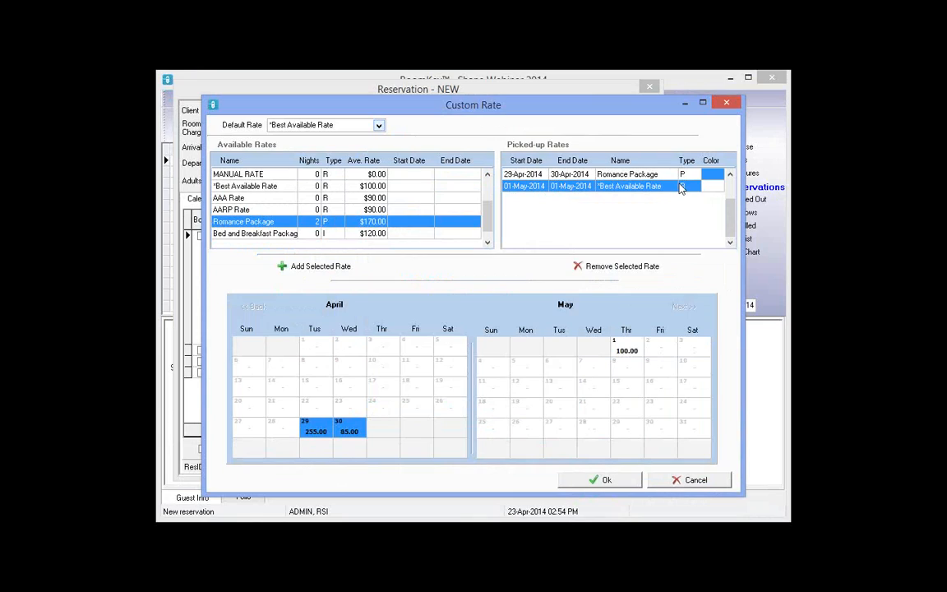
pyautogui.click(625, 481)
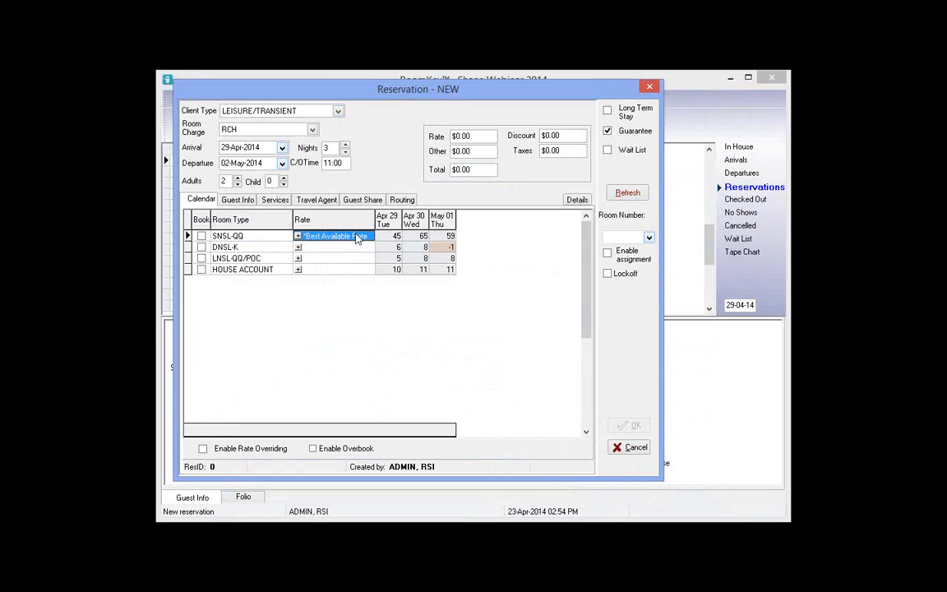
# Book SNSL-QQ and add the note 'Guest on BB PKG for 1st 2 nights, BAR for nt 3'
pyautogui.click(202, 236)
pyautogui.click(245, 204)
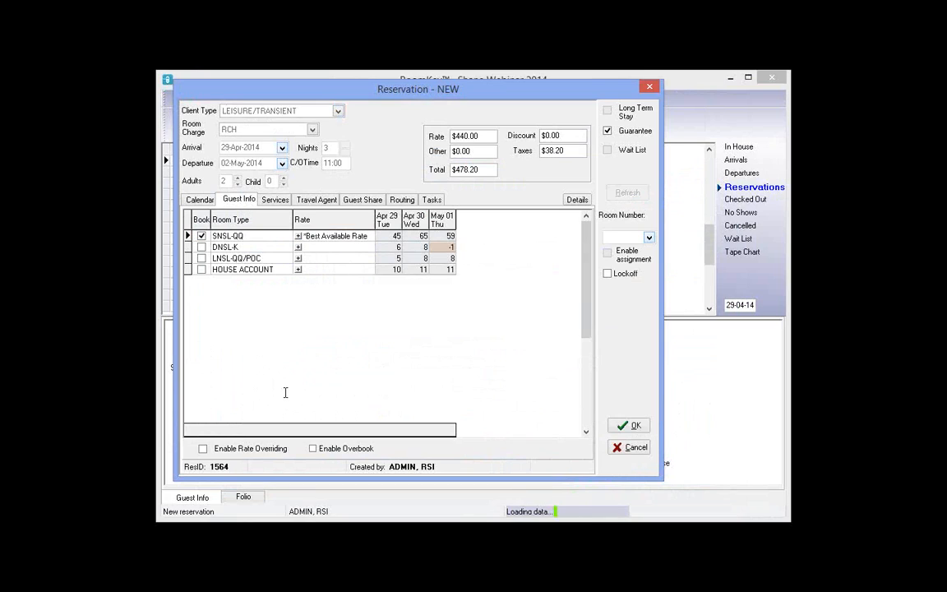
pyautogui.click(264, 418)
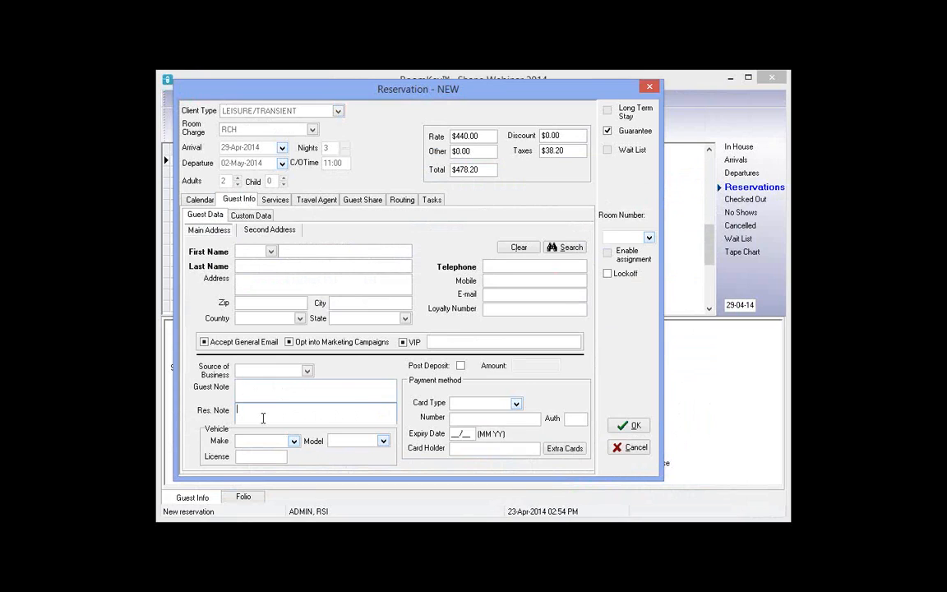
pyautogui.write('Guest on BB PKG for 1st 2 nights, BAR for nt 3')
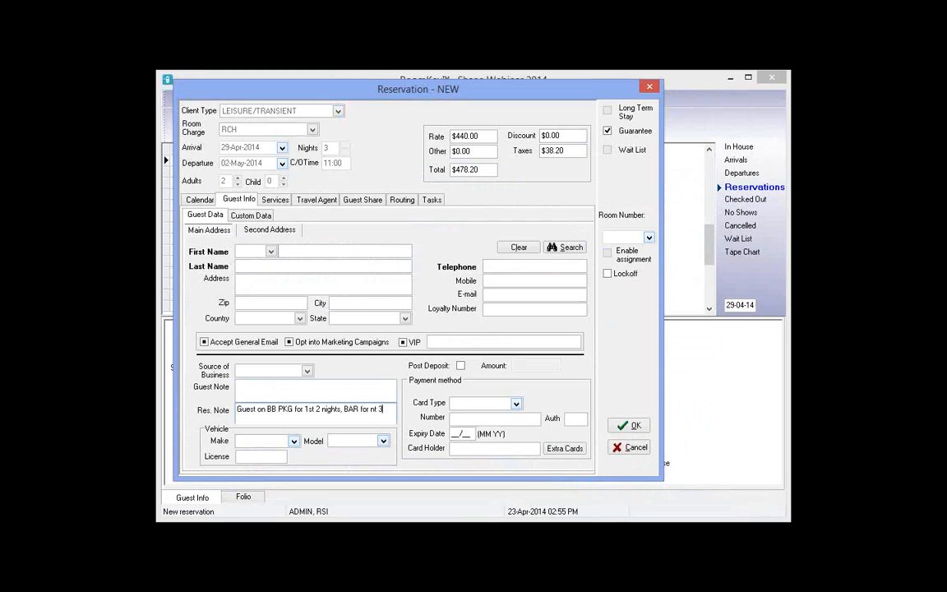
# Enter the guest's first name, last name and telephone number
pyautogui.click(308, 251)
pyautogui.press('Tab')
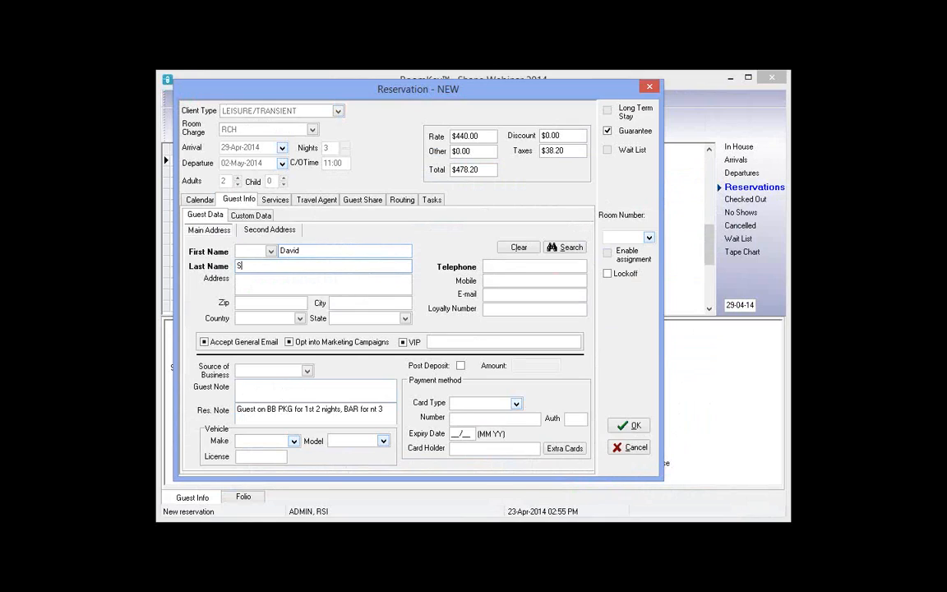
pyautogui.click(526, 267)
pyautogui.write('321')
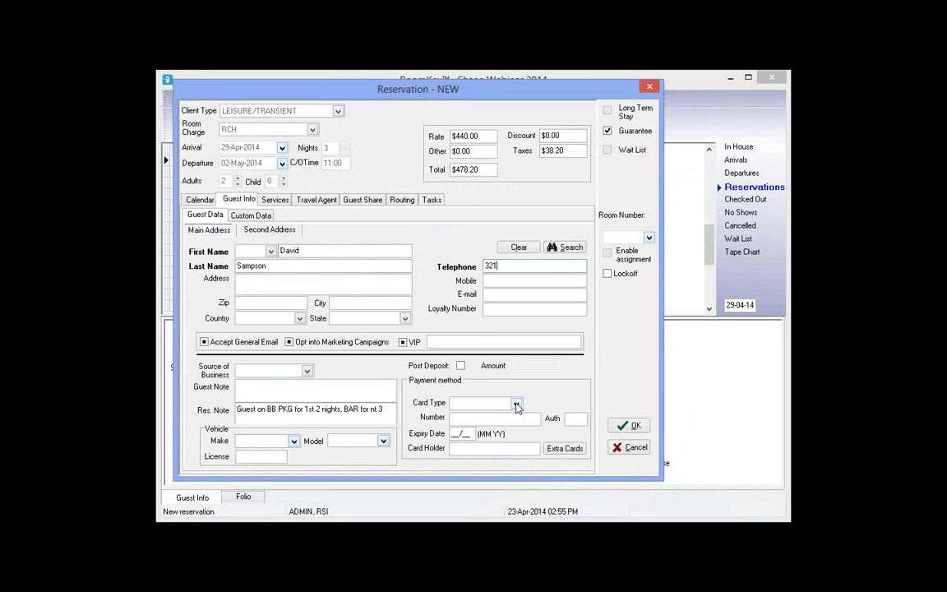
# Guarantee the booking with the guest's VISA card number, expiry and holder, then save
pyautogui.click(517, 404)
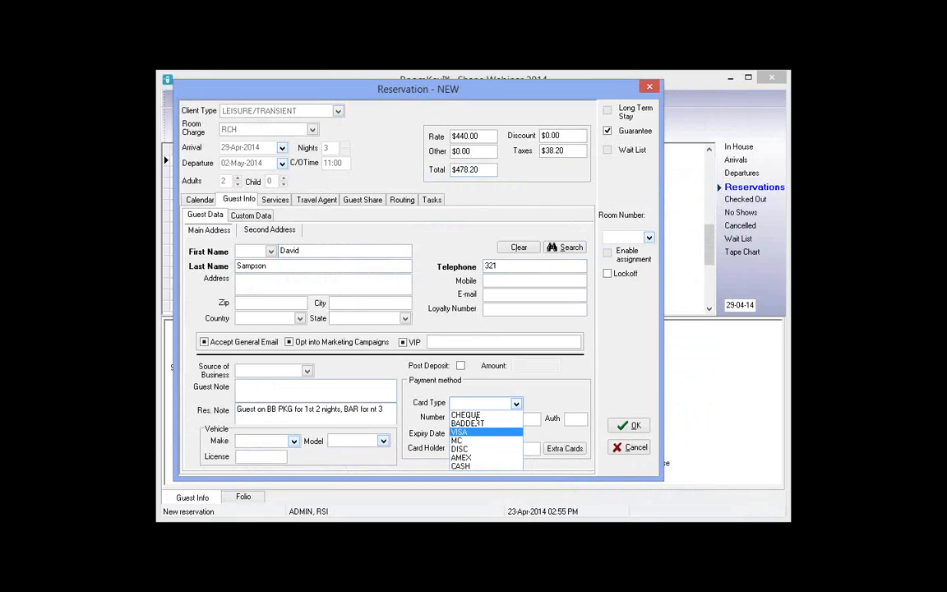
pyautogui.click(477, 420)
pyautogui.write('4222222222222')
pyautogui.press('Tab')
pyautogui.write('0115')
pyautogui.press('Tab')
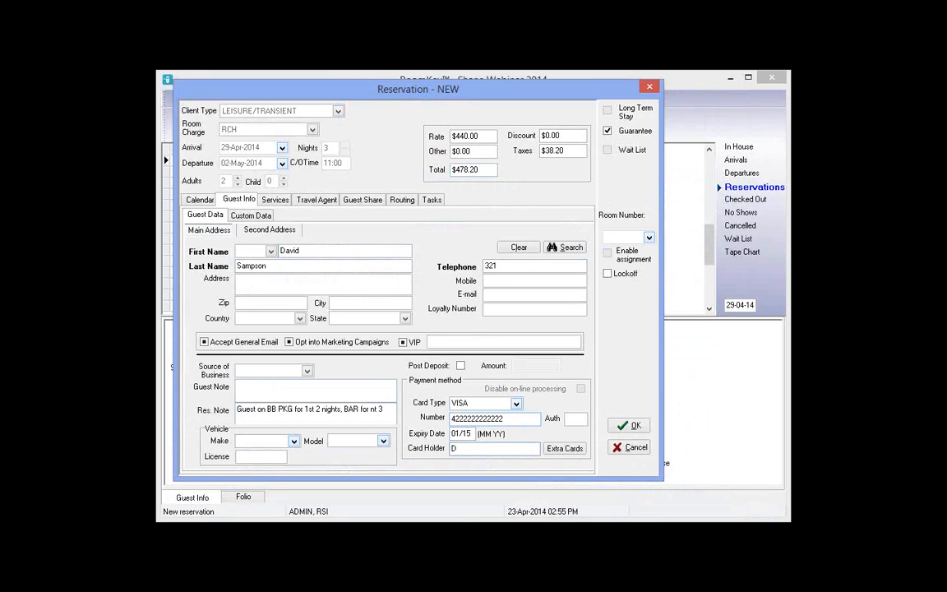
pyautogui.click(629, 428)
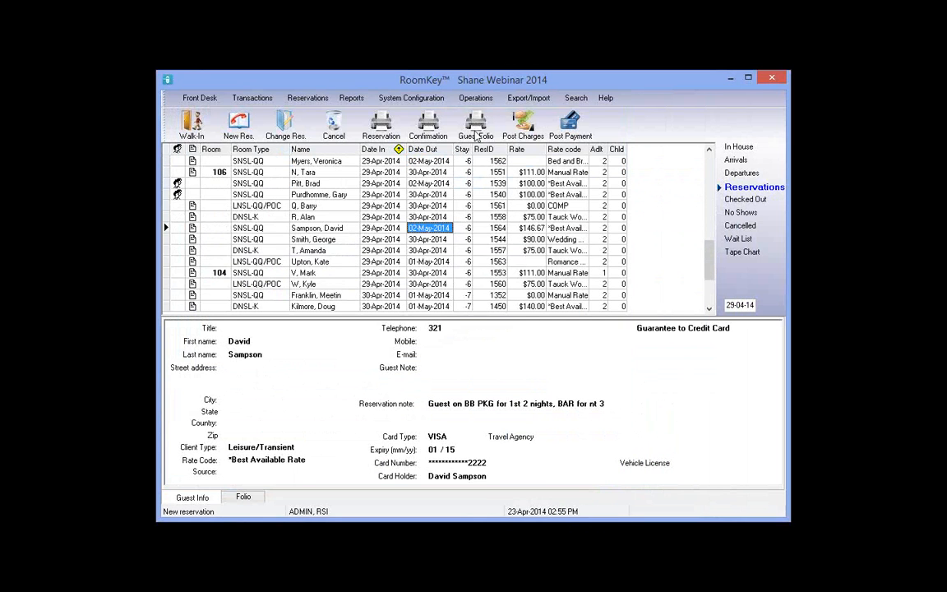
pyautogui.click(438, 125)
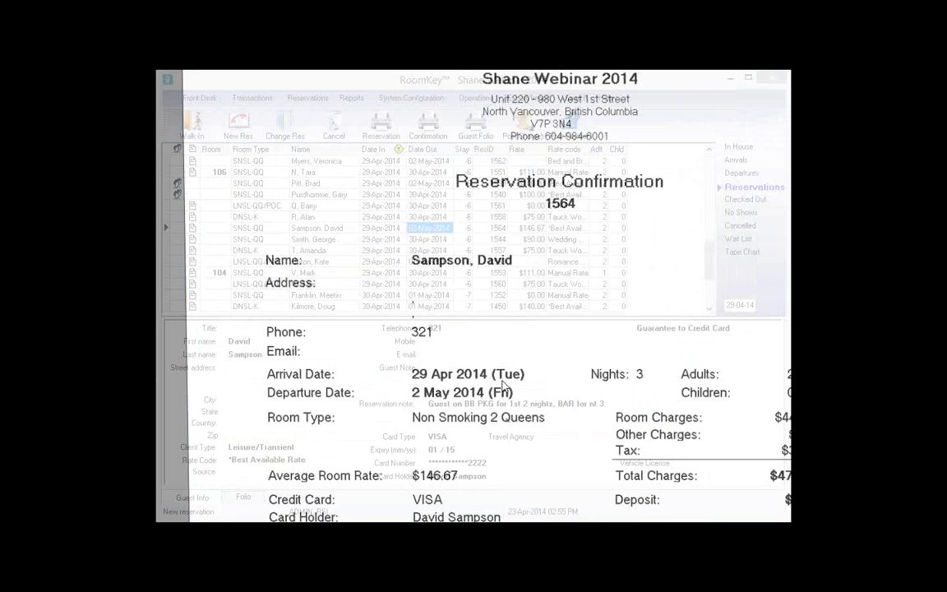
pyautogui.scroll(-1, 460, 304)
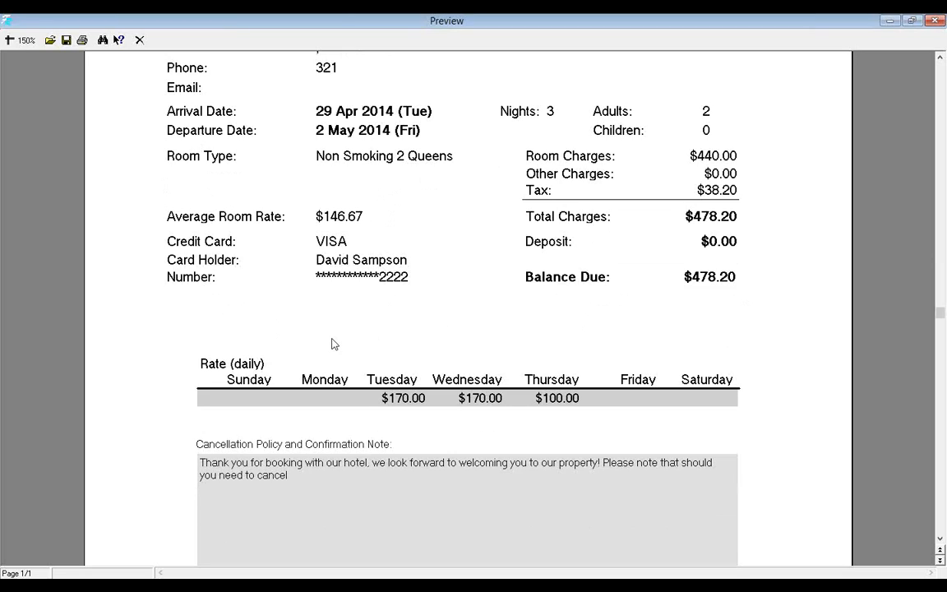
pyautogui.scroll(-1, 478, 407)
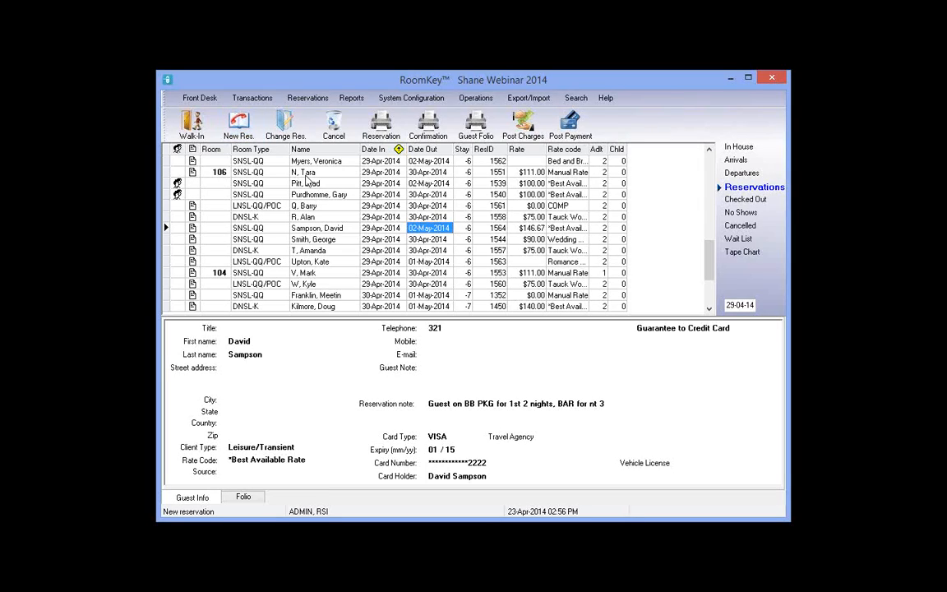
# Set the stay to 5 nights, 29-Apr to 04-May-2014, and open Custom Rate for SNSL-QQ
pyautogui.click(337, 161)
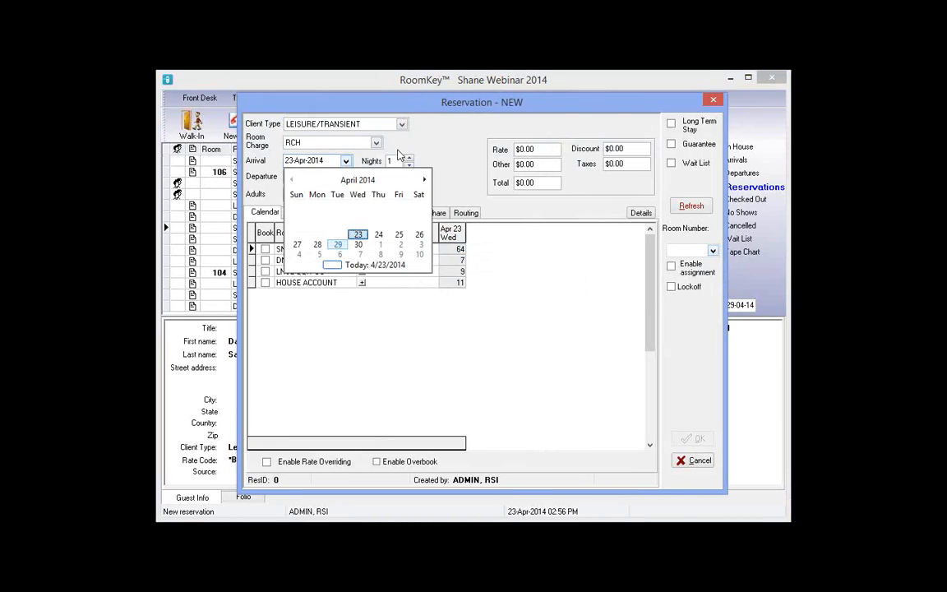
pyautogui.click(409, 159)
pyautogui.click(409, 159)
pyautogui.click(409, 159)
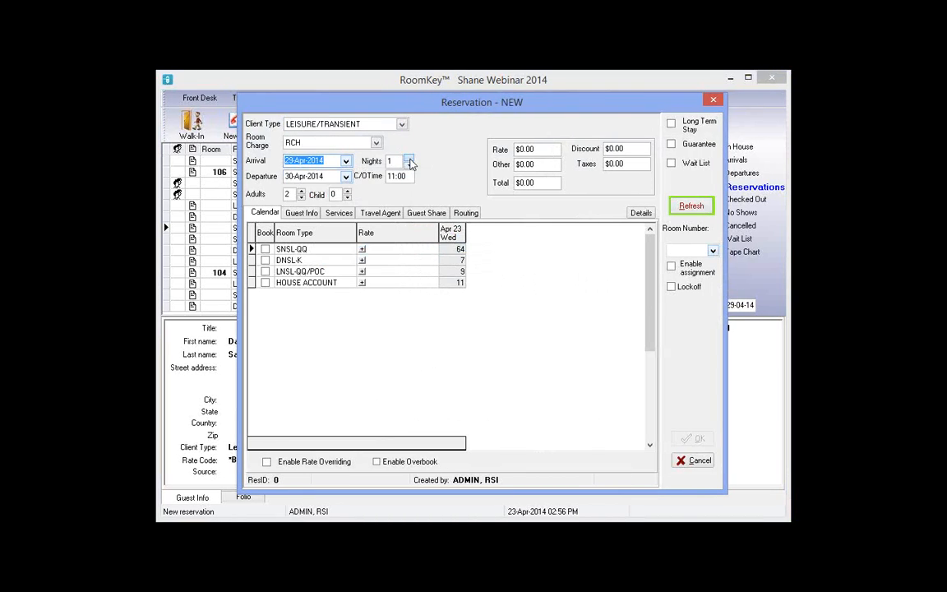
pyautogui.click(408, 158)
pyautogui.click(408, 157)
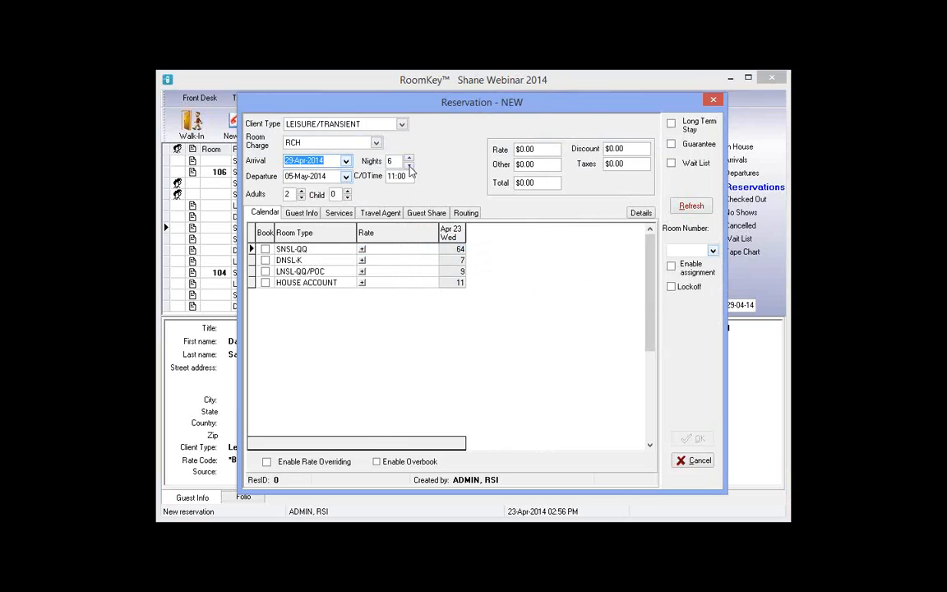
pyautogui.click(409, 164)
pyautogui.click(362, 250)
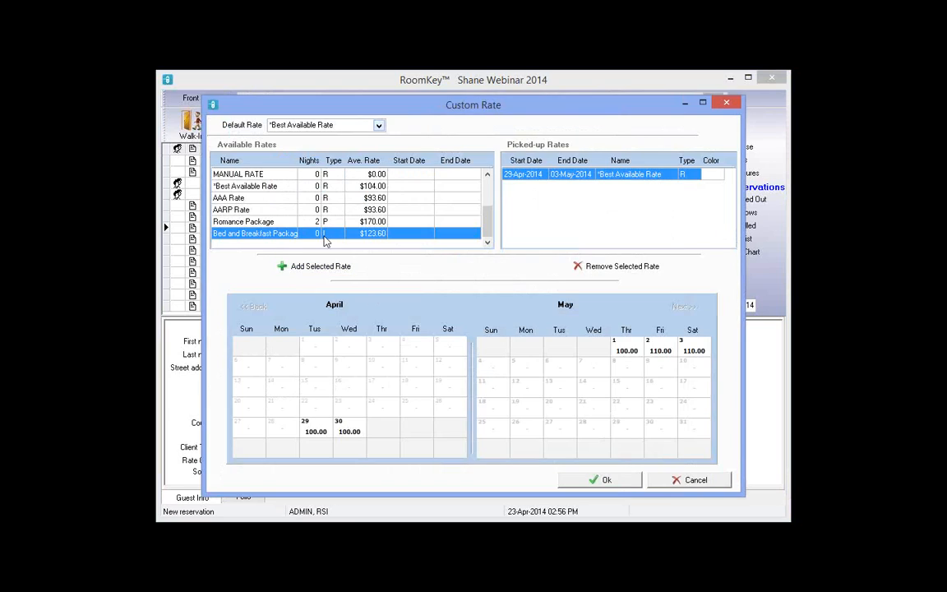
# Apply Bed and Breakfast Package to 29 April for 1 night
pyautogui.doubleClick(313, 426)
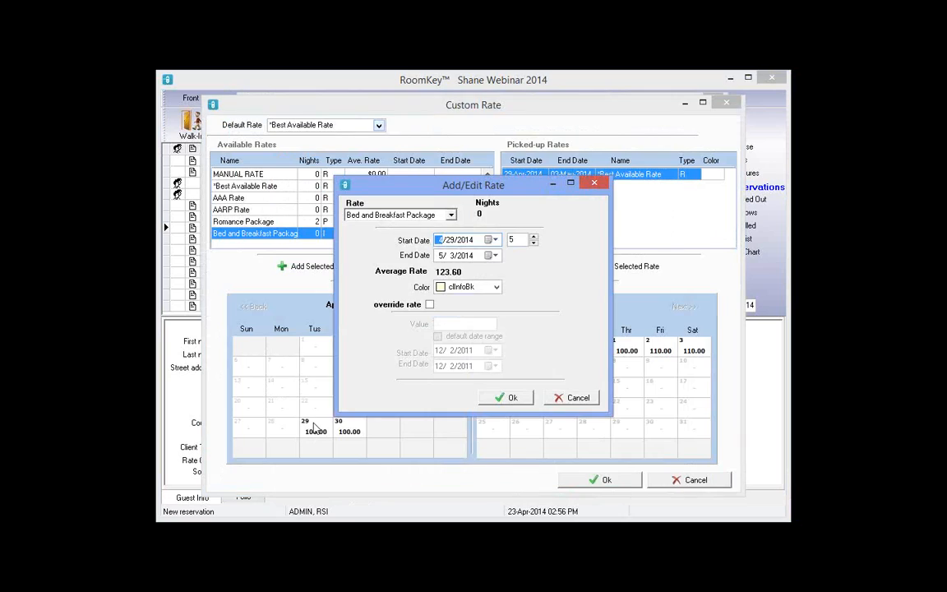
pyautogui.click(520, 239)
pyautogui.click(534, 243)
pyautogui.click(533, 243)
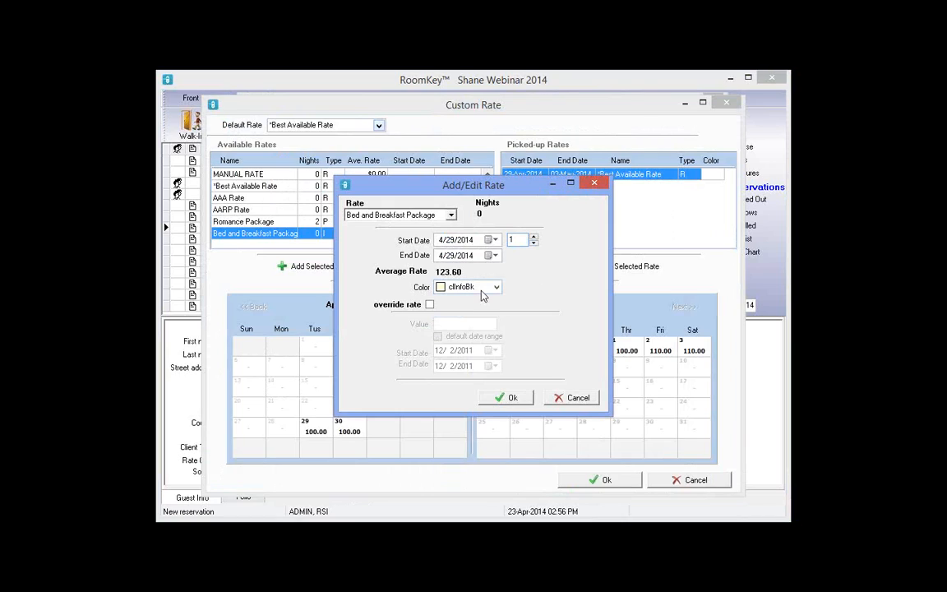
pyautogui.click(481, 291)
pyautogui.press('Return')
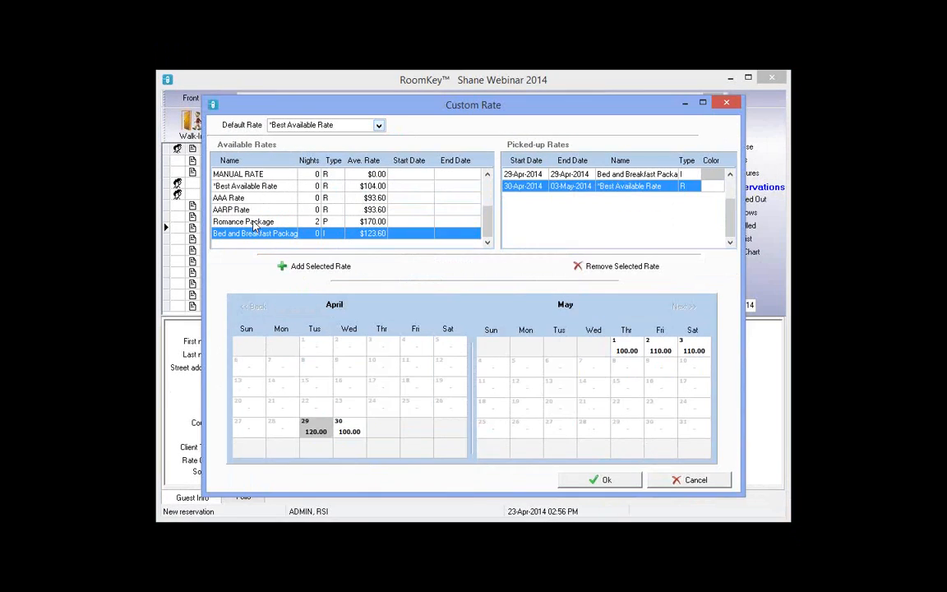
# Apply Romance Package to 30 April–1 May and start a Bed and Breakfast entry for 2 May
pyautogui.click(253, 224)
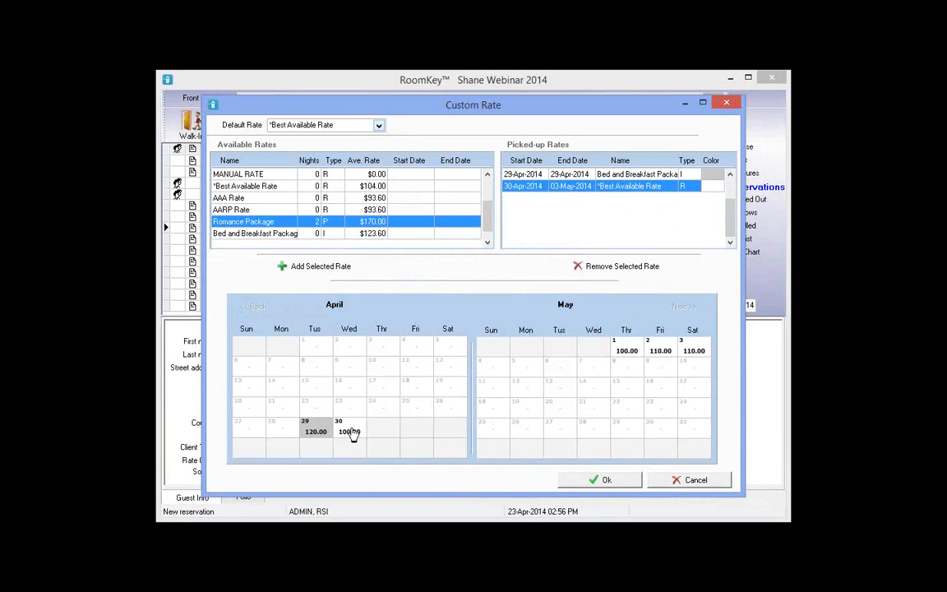
pyautogui.doubleClick(519, 228)
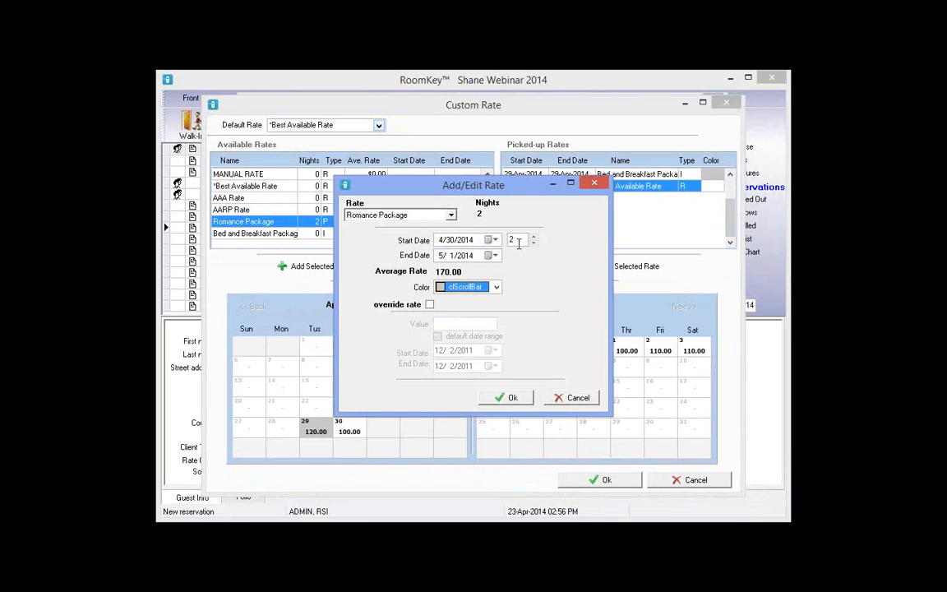
pyautogui.scroll(1, 519, 244)
pyautogui.click(509, 401)
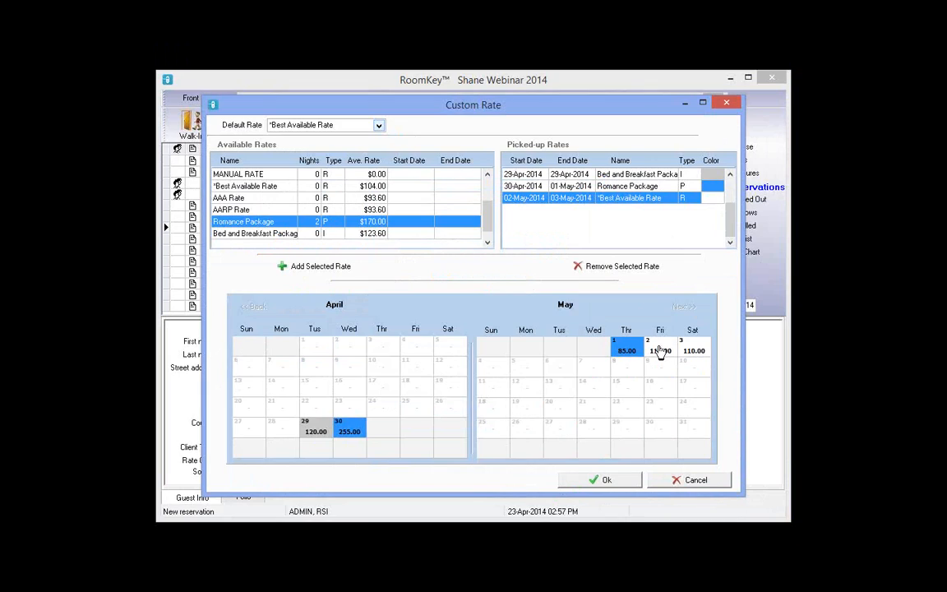
pyautogui.click(339, 235)
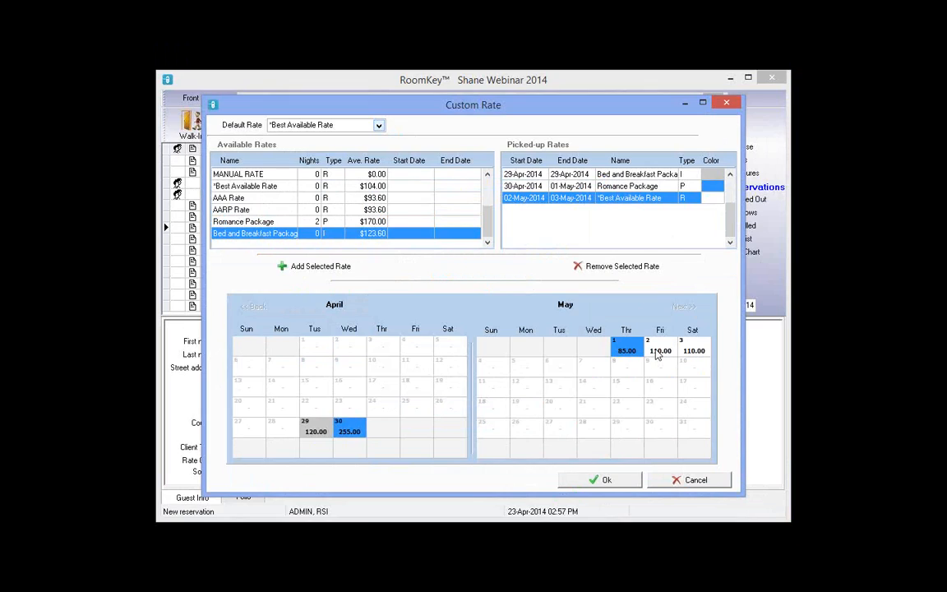
pyautogui.doubleClick(658, 353)
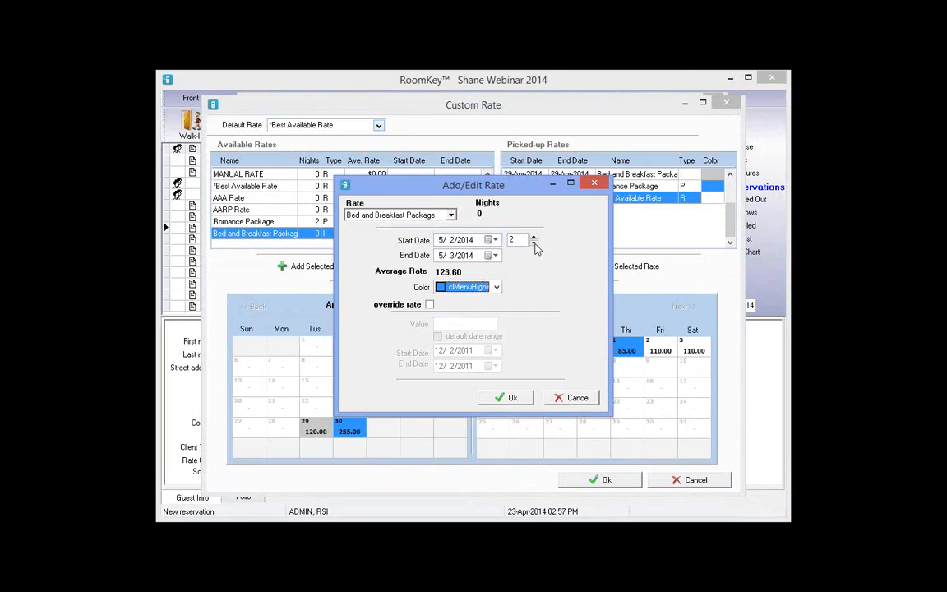
# Confirm the one-night 2 May Bed and Breakfast rate and review each picked-up rate entry
pyautogui.click(494, 288)
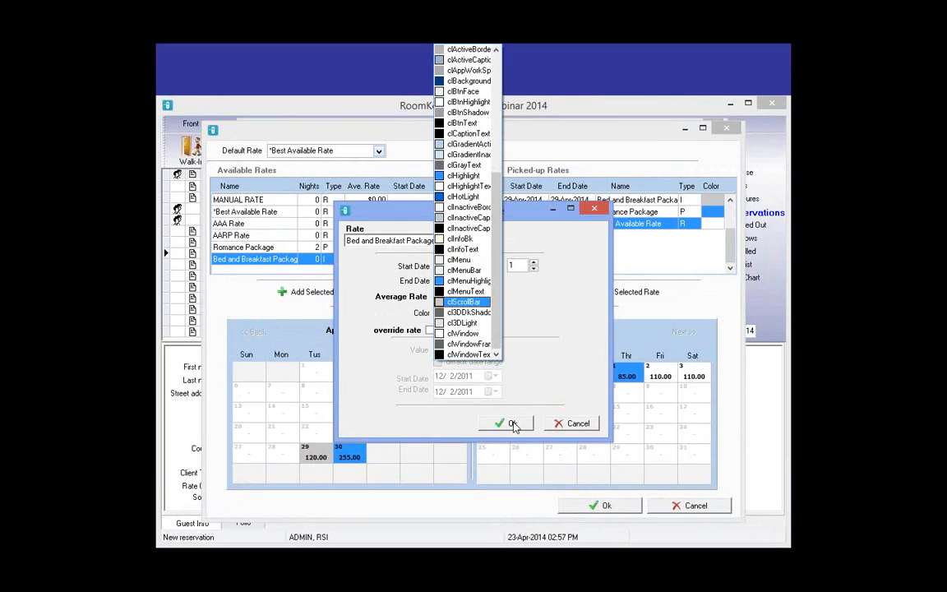
pyautogui.click(511, 424)
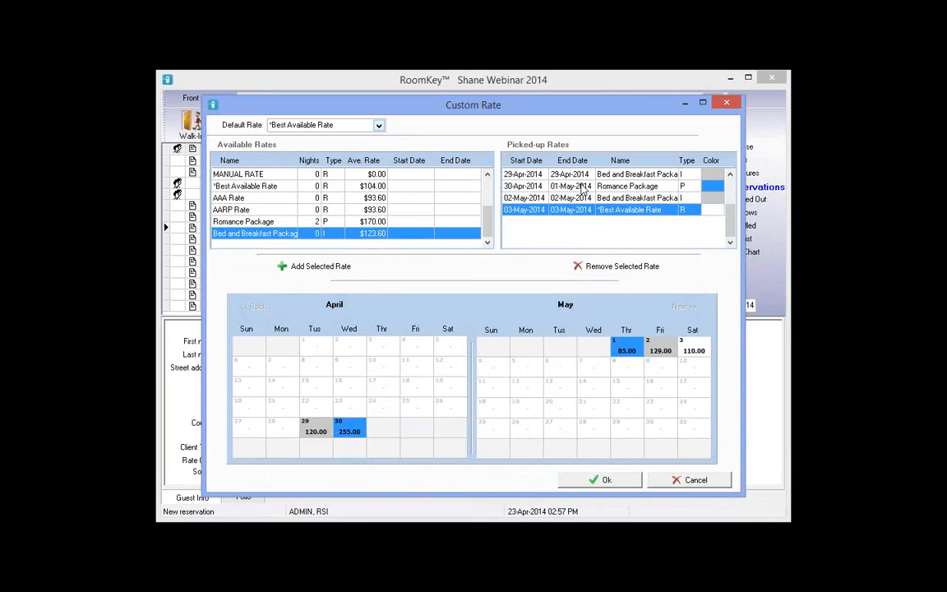
pyautogui.click(634, 176)
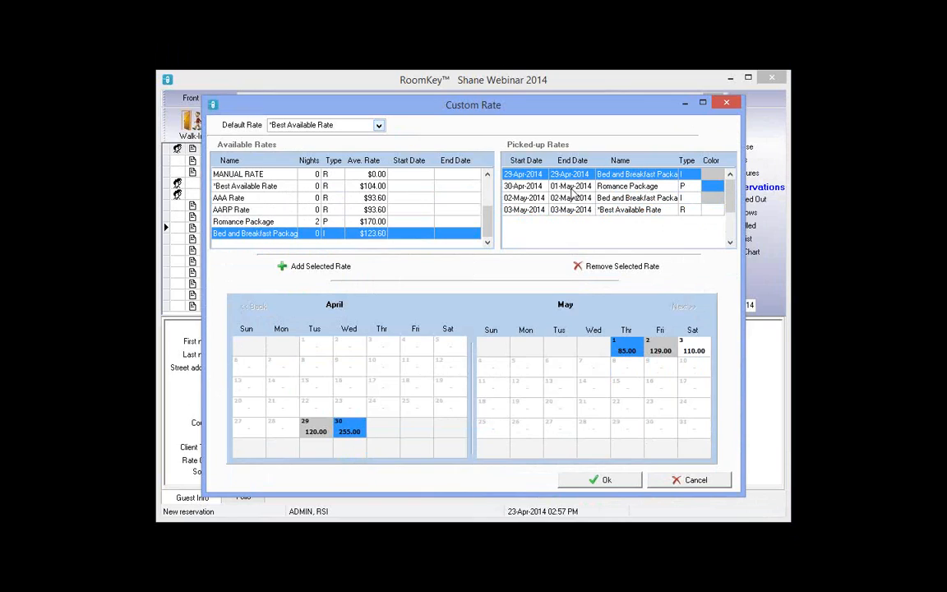
pyautogui.click(650, 186)
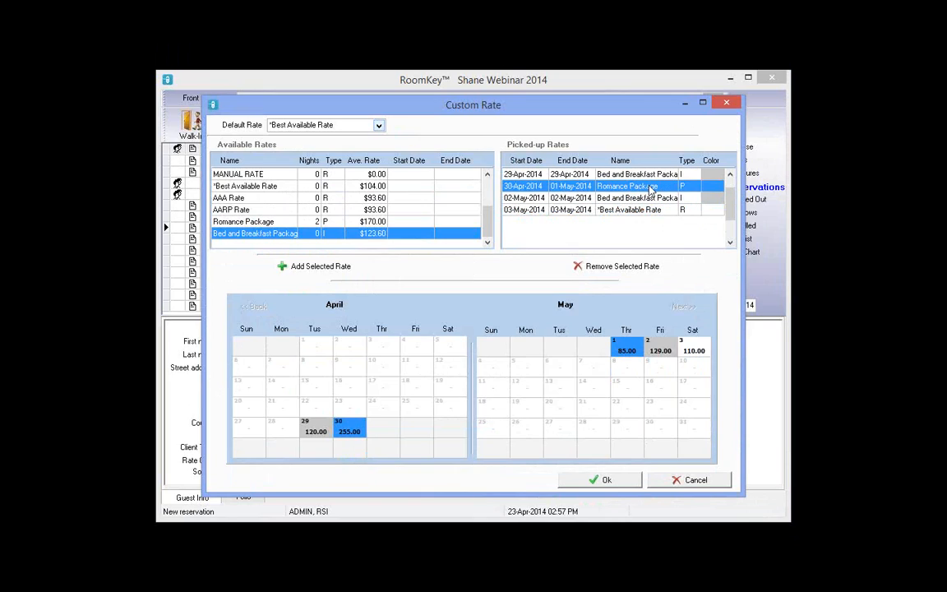
pyautogui.click(548, 198)
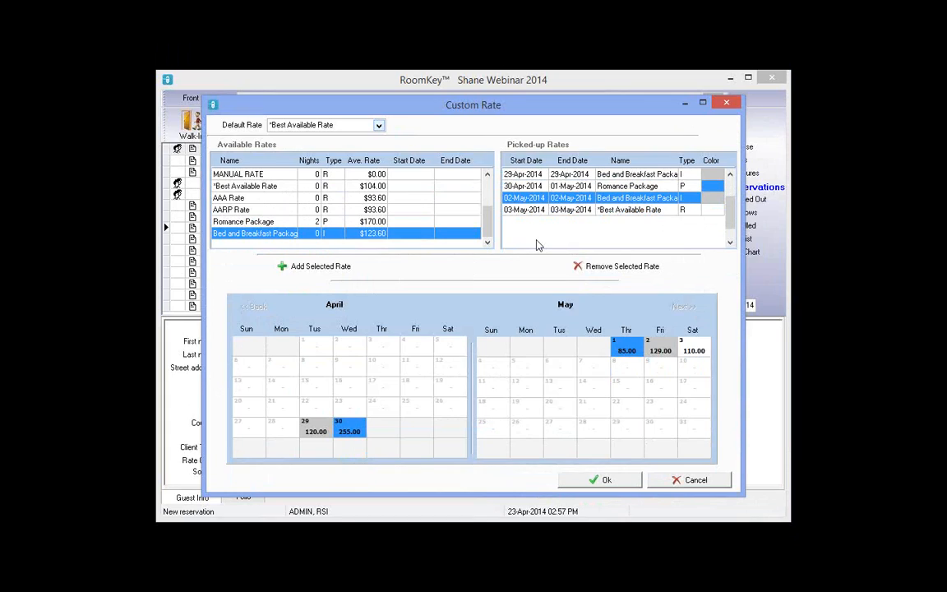
pyautogui.press('Down')
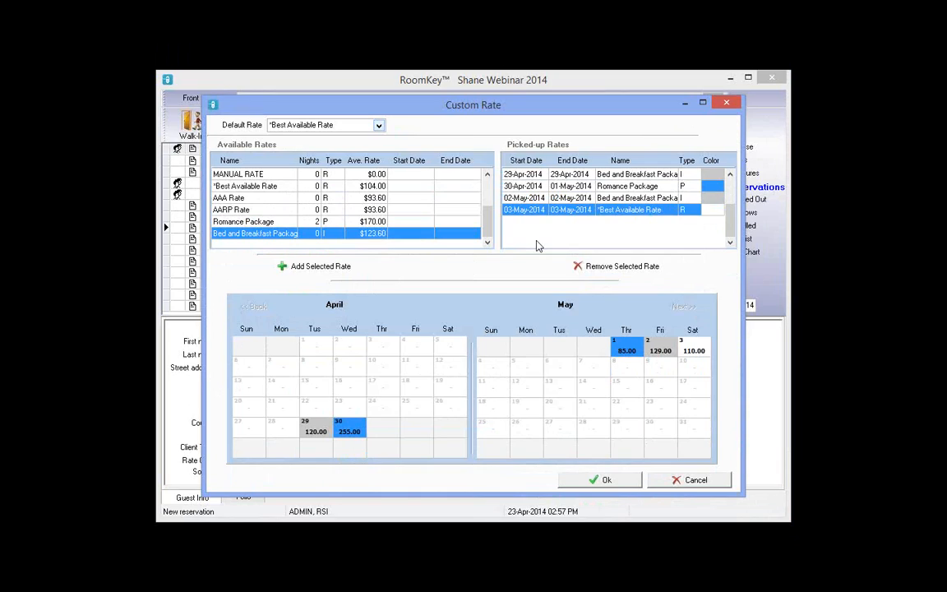
pyautogui.click(627, 184)
pyautogui.click(626, 175)
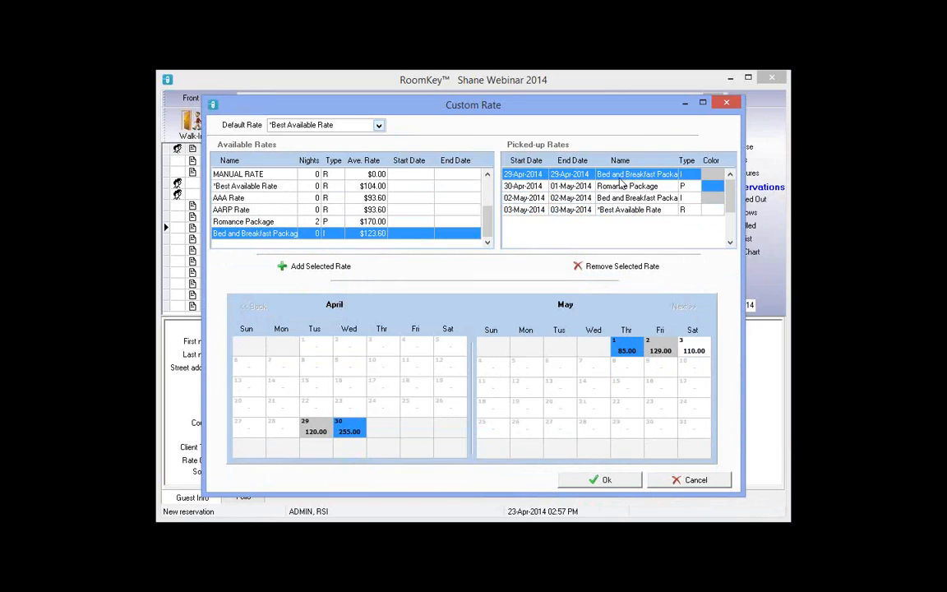
pyautogui.click(536, 188)
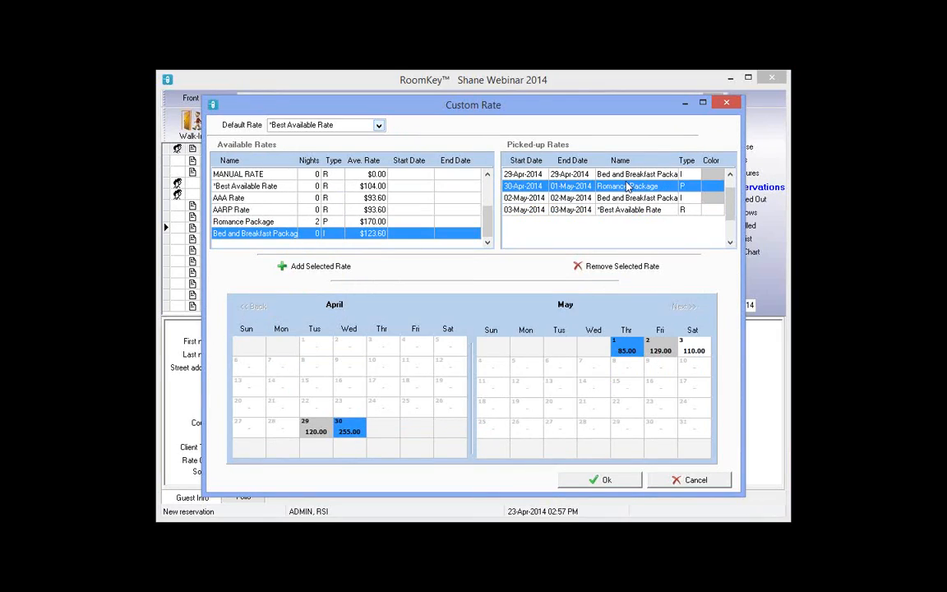
pyautogui.click(645, 175)
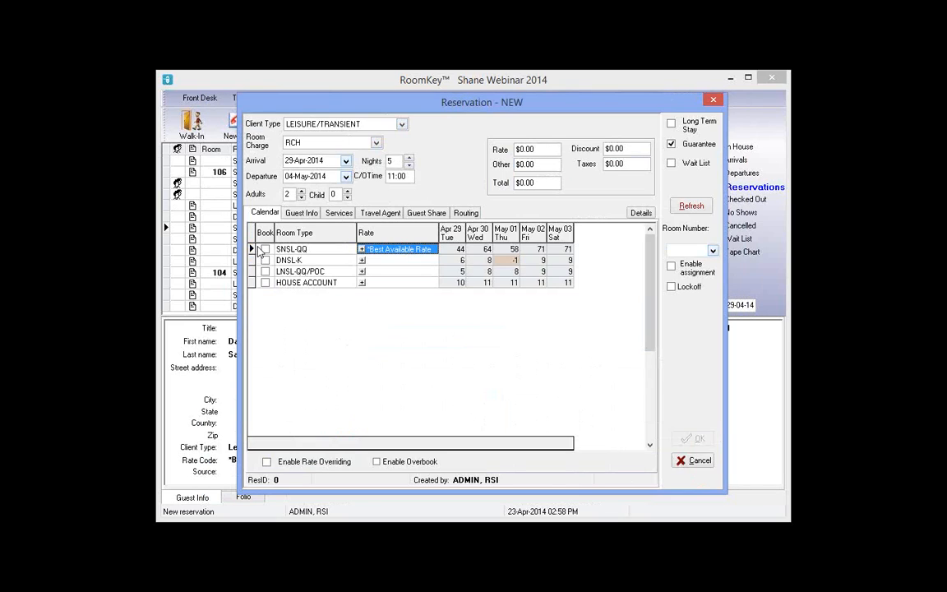
# Book SNSL-QQ and enter the guest's first name, last name and telephone number
pyautogui.click(261, 249)
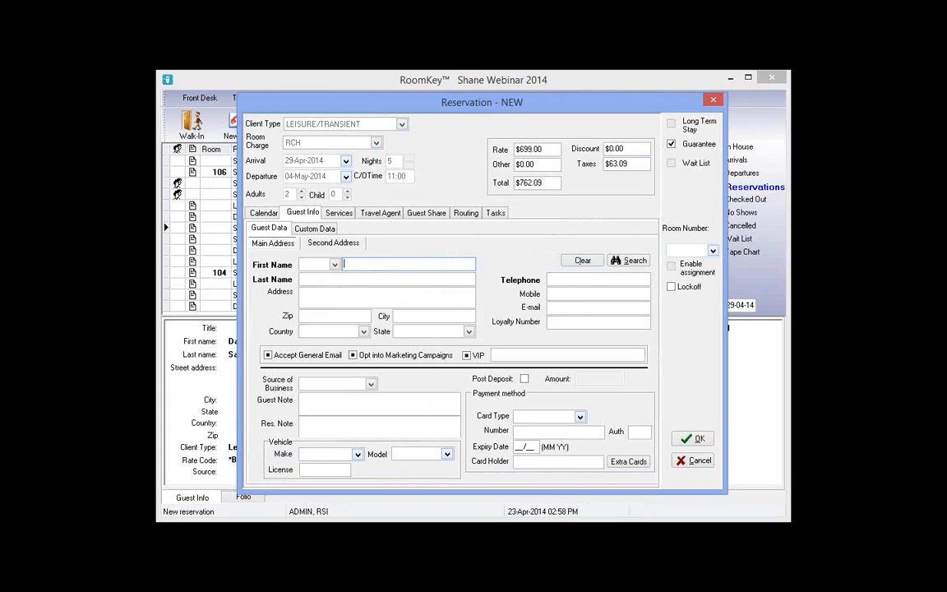
pyautogui.write('Alan')
pyautogui.click(301, 278)
pyautogui.write('Gi')
pyautogui.write('ant')
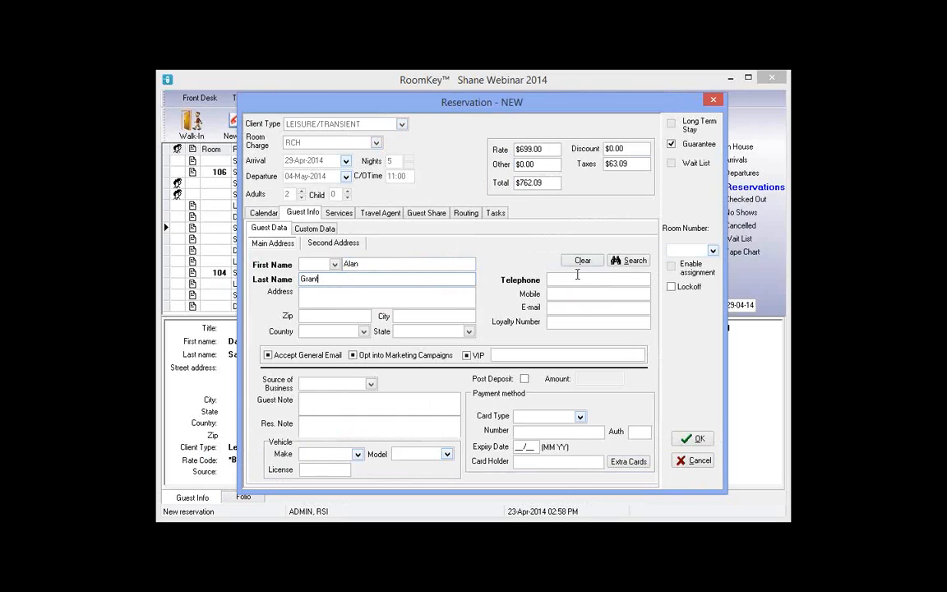
pyautogui.click(577, 279)
pyautogui.write('321')
# Write the reservation note 'BB PKG NT1/ROM PKG NT2,3/BB PKG NT 4/BAR NT 5'
pyautogui.click(301, 422)
pyautogui.write('BB PKG ')
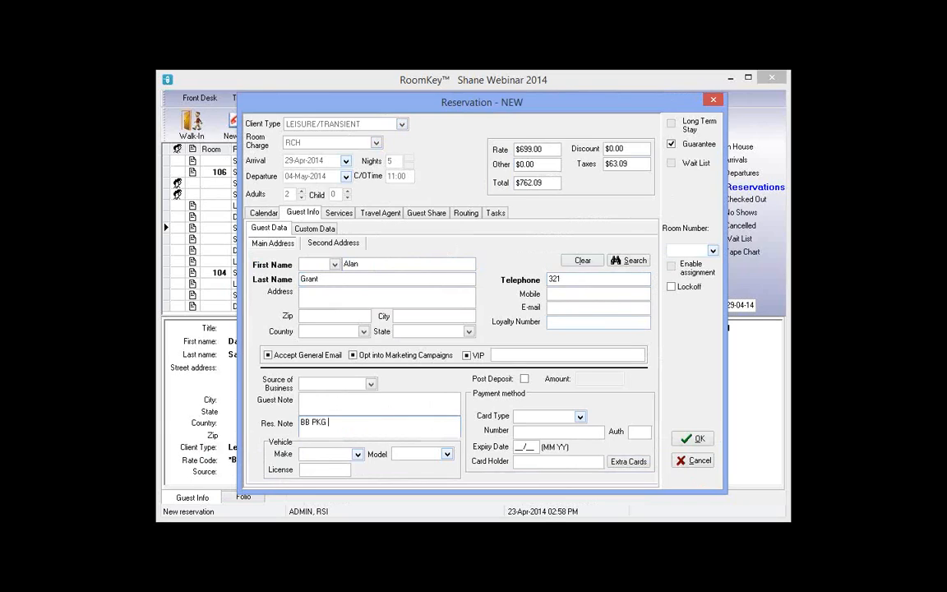
pyautogui.write('NT1/ROM PKG NT2,3/BB PKG NT 4')
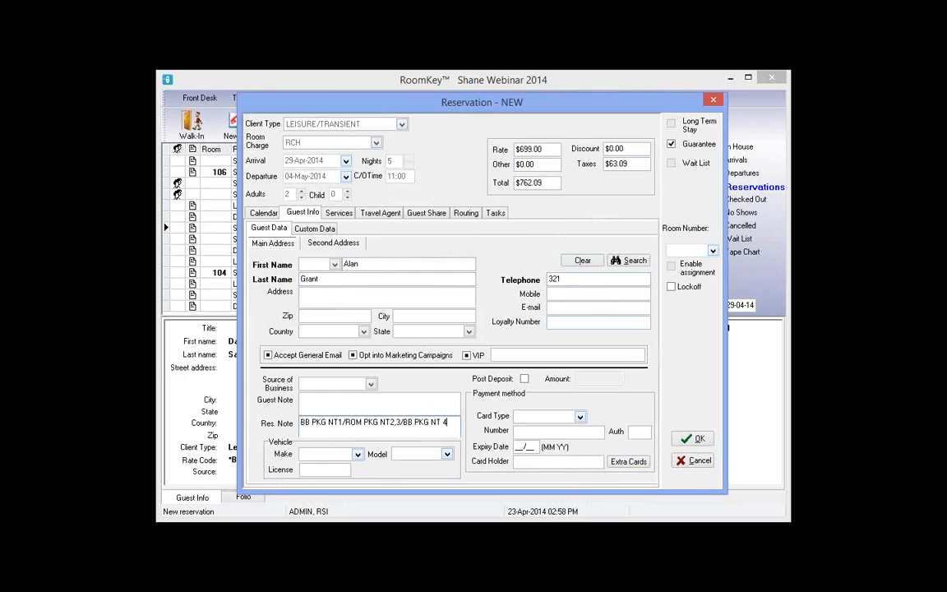
pyautogui.write('/BAR nt')
pyautogui.press('BackSpace')
pyautogui.press('BackSpace')
pyautogui.write('NT 5')
pyautogui.moveTo(355, 431); pyautogui.dragTo(294, 425)
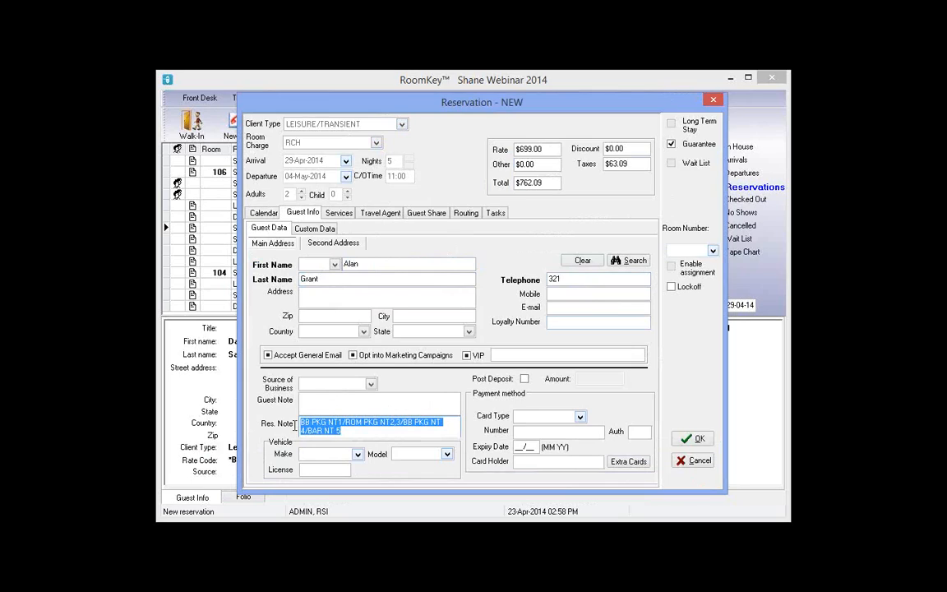
# Guarantee the booking with the guest's VISA card number, expiry and holder name, and save it
pyautogui.click(570, 418)
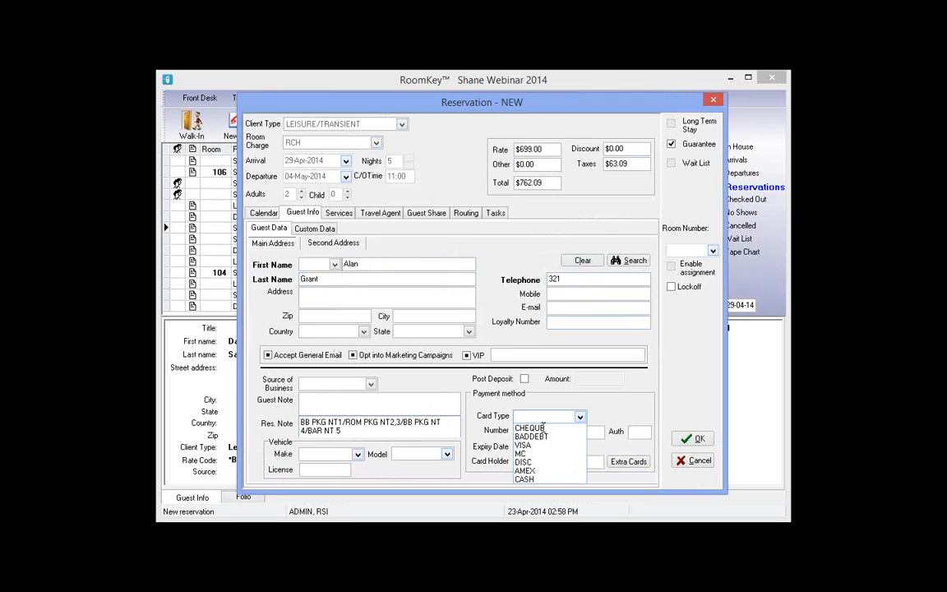
pyautogui.click(526, 445)
pyautogui.write('4')
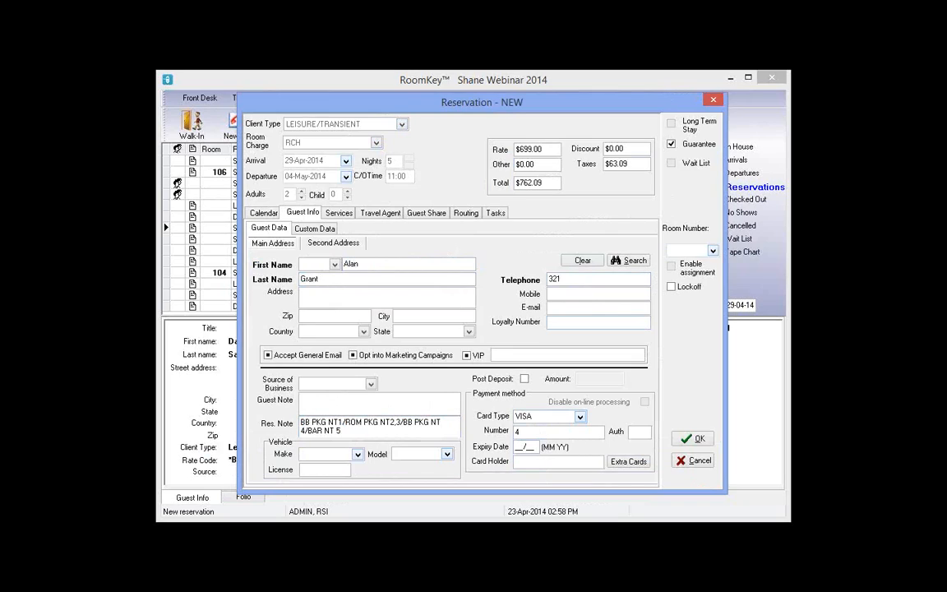
pyautogui.write('222222222222')
pyautogui.press('Tab')
pyautogui.write('01/15')
pyautogui.press('Tab')
pyautogui.write('Alan')
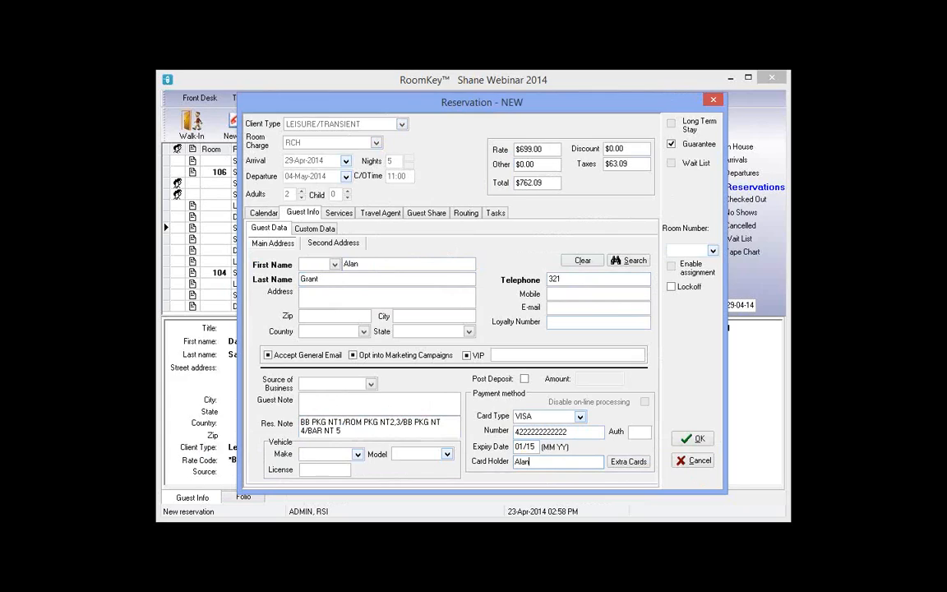
pyautogui.write(' Grant')
pyautogui.click(698, 440)
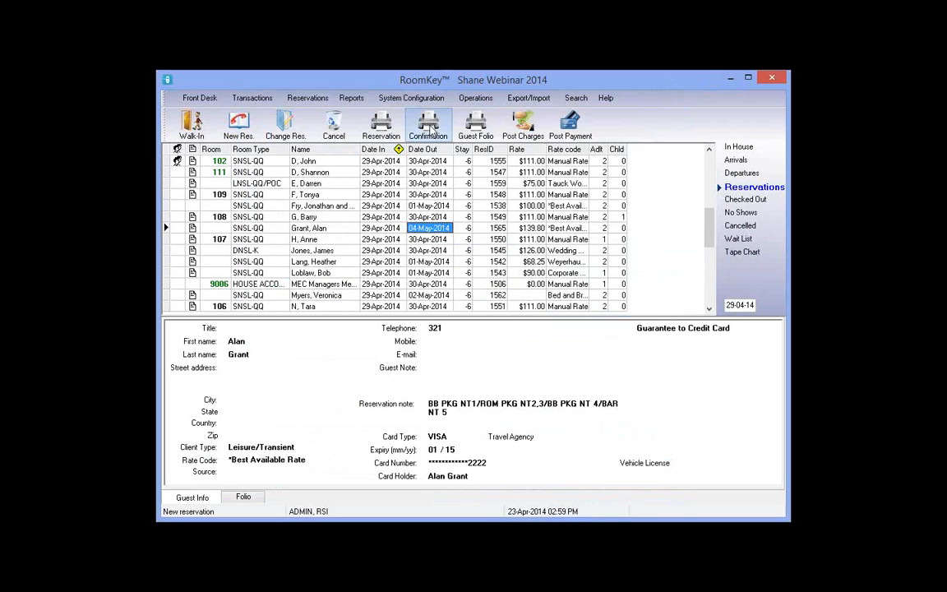
pyautogui.click(429, 128)
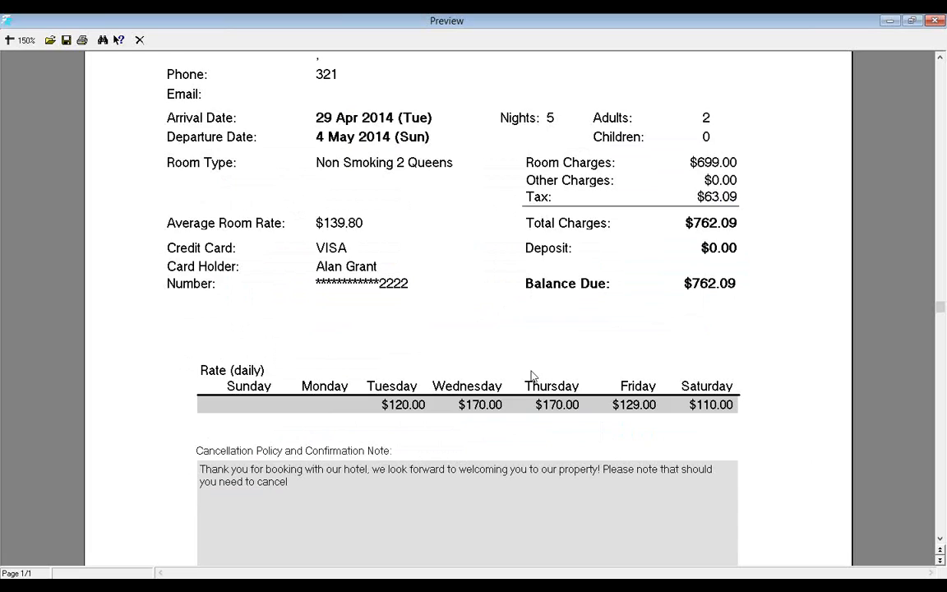
pyautogui.scroll(-1, 531, 375)
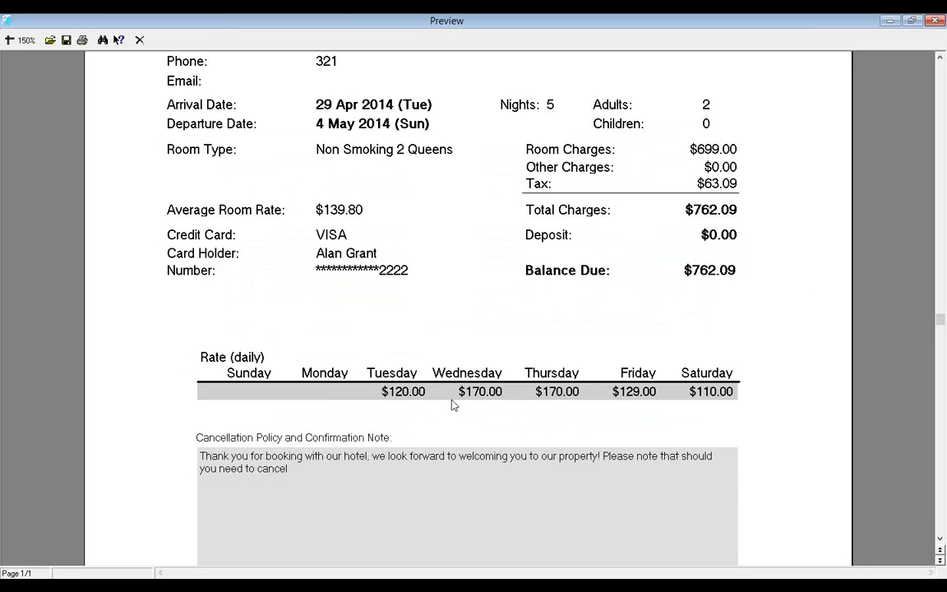
pyautogui.click(138, 40)
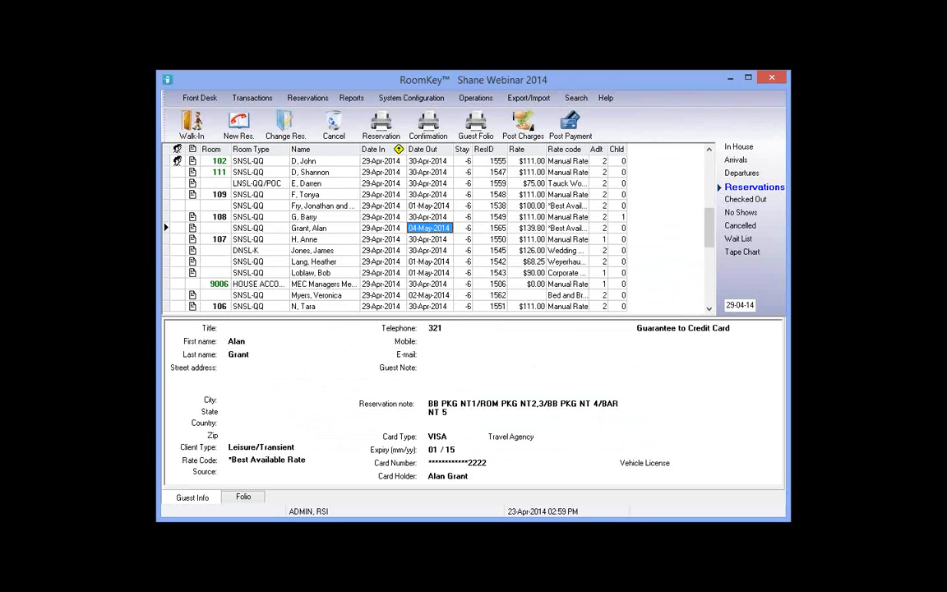
# Search reservations by the guest's last name and open the 29-Apr-2014 arrival for editing
pyautogui.click(579, 98)
pyautogui.click(594, 112)
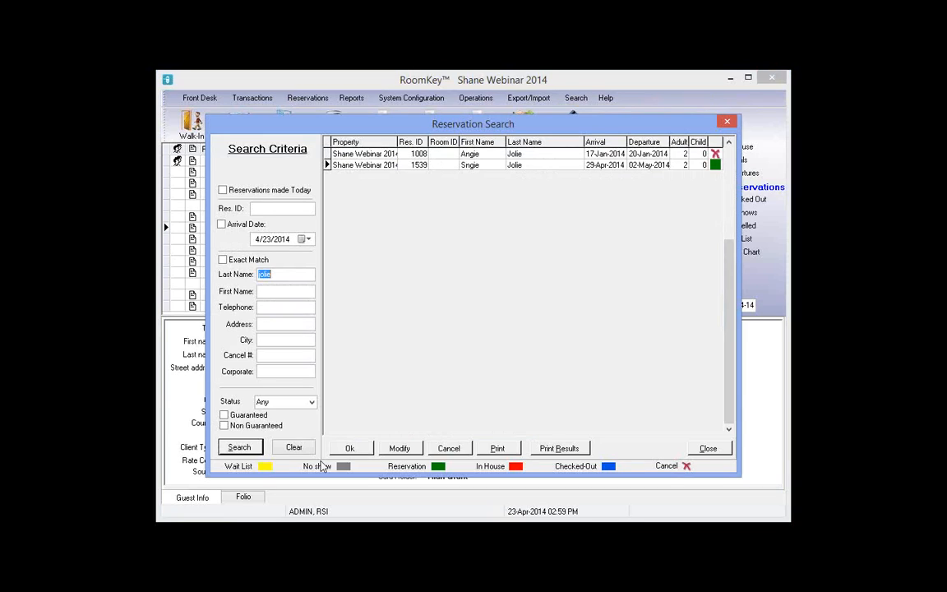
pyautogui.click(295, 448)
pyautogui.click(293, 275)
pyautogui.write('upton')
pyautogui.click(232, 449)
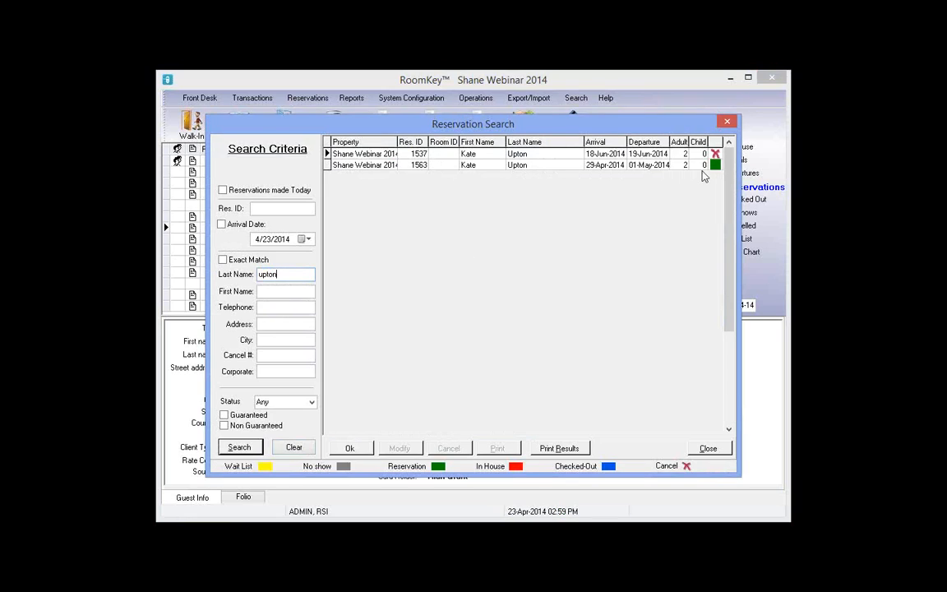
pyautogui.click(473, 167)
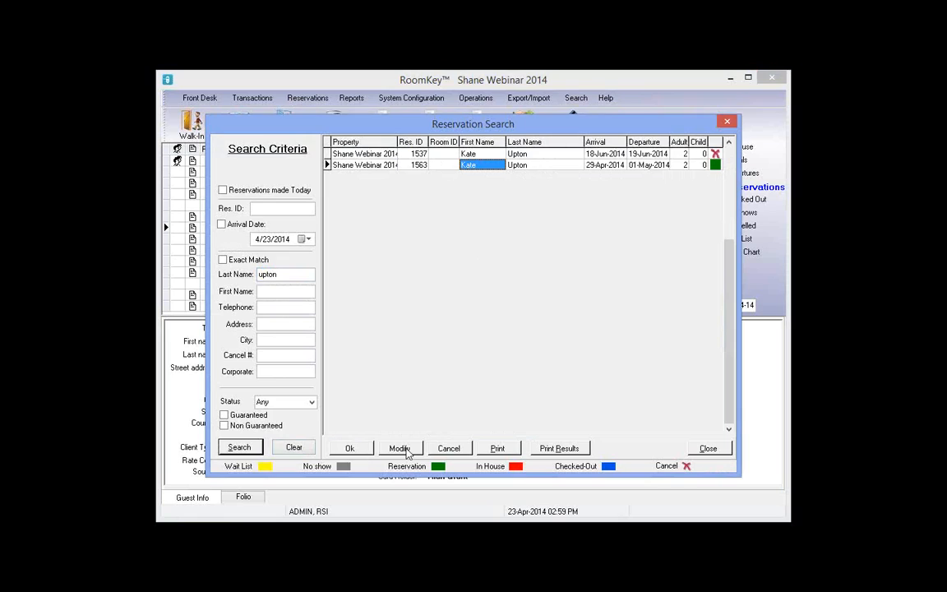
pyautogui.click(405, 450)
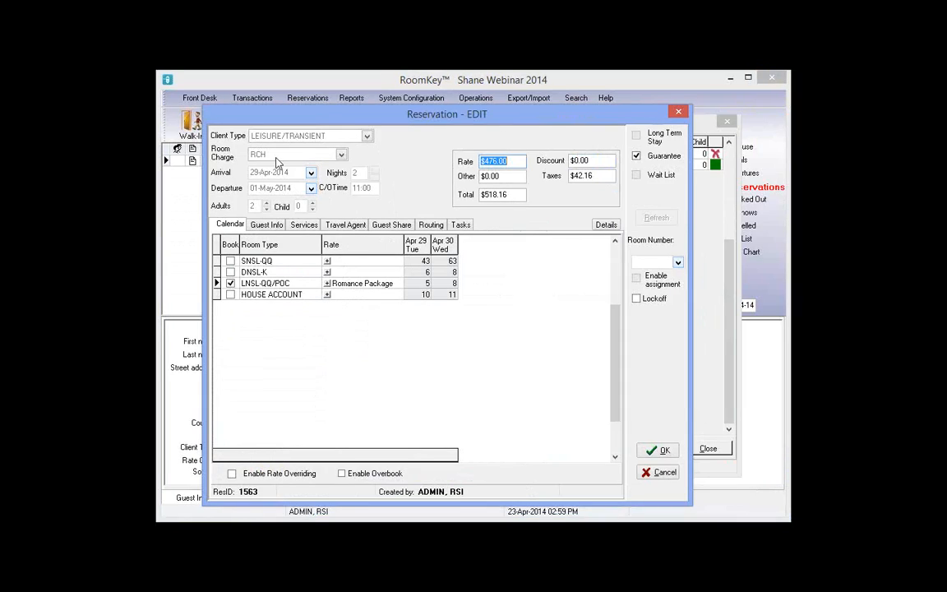
# Unbook LNSL-QQ/POC, convert the Romance Package rate, extend to 3 nights and refresh rates
pyautogui.click(366, 283)
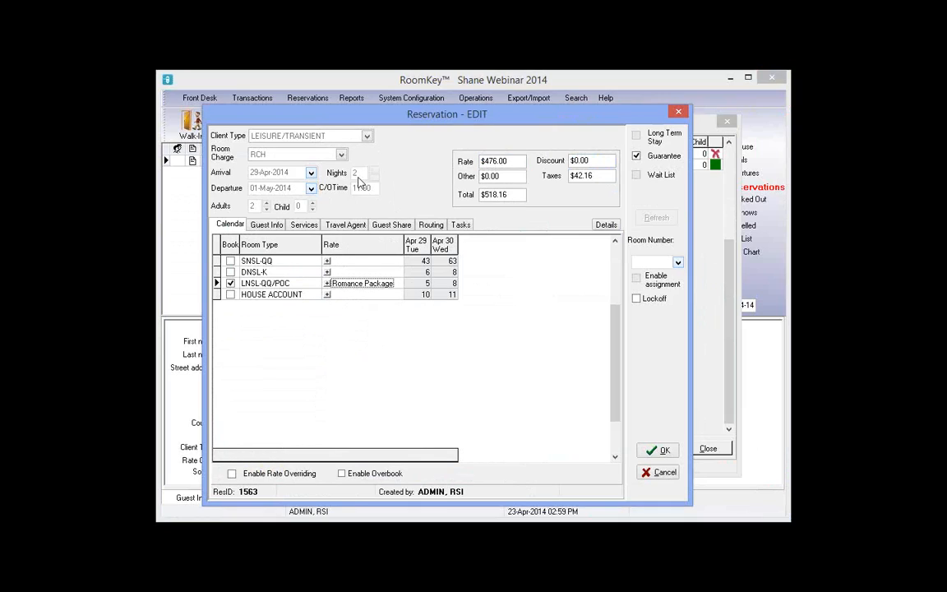
pyautogui.click(230, 284)
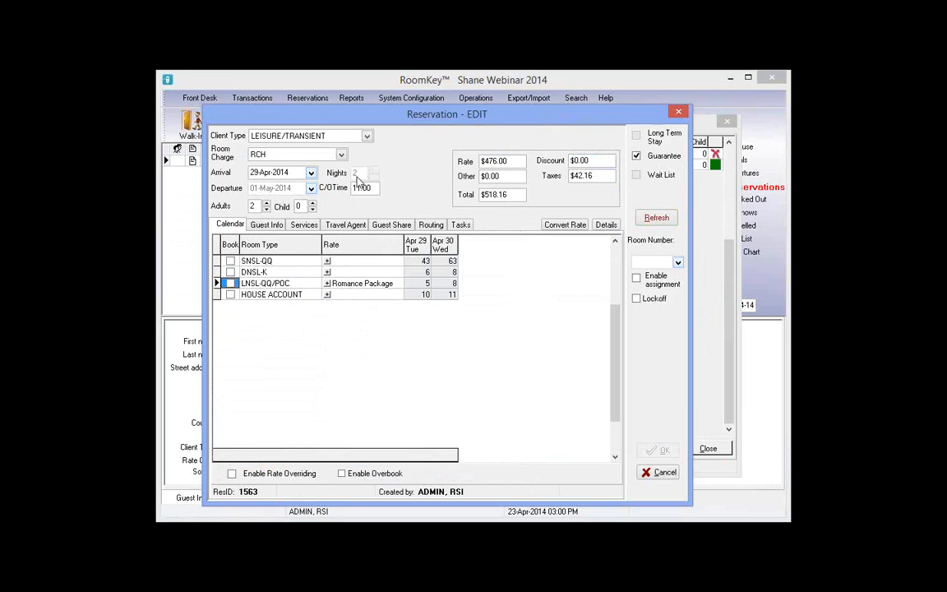
pyautogui.click(556, 226)
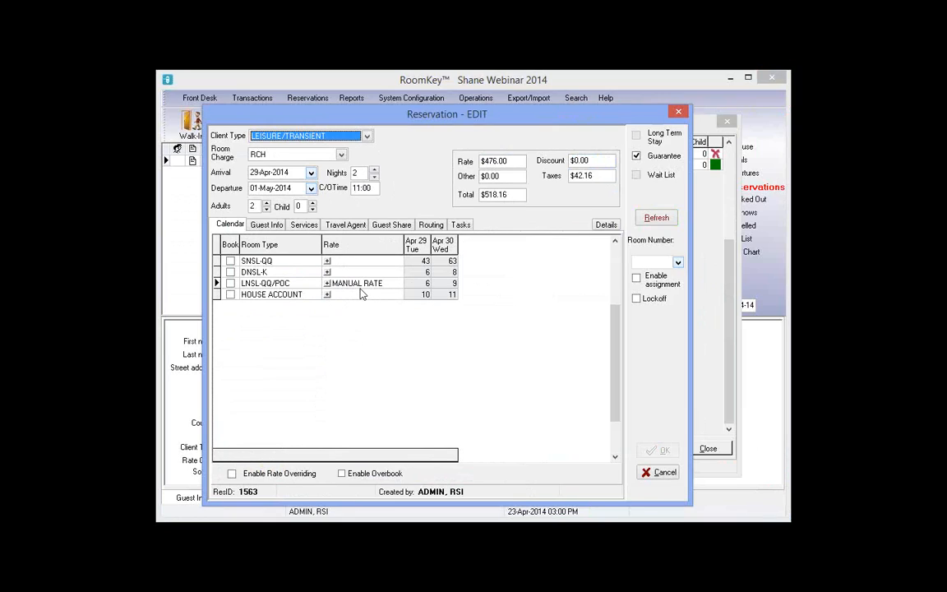
pyautogui.click(375, 170)
pyautogui.click(657, 219)
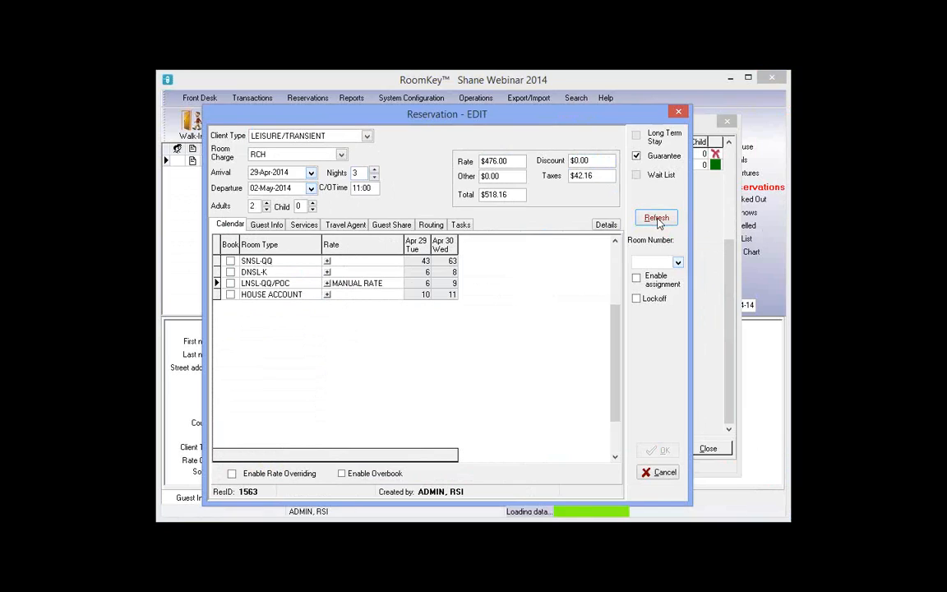
pyautogui.click(327, 284)
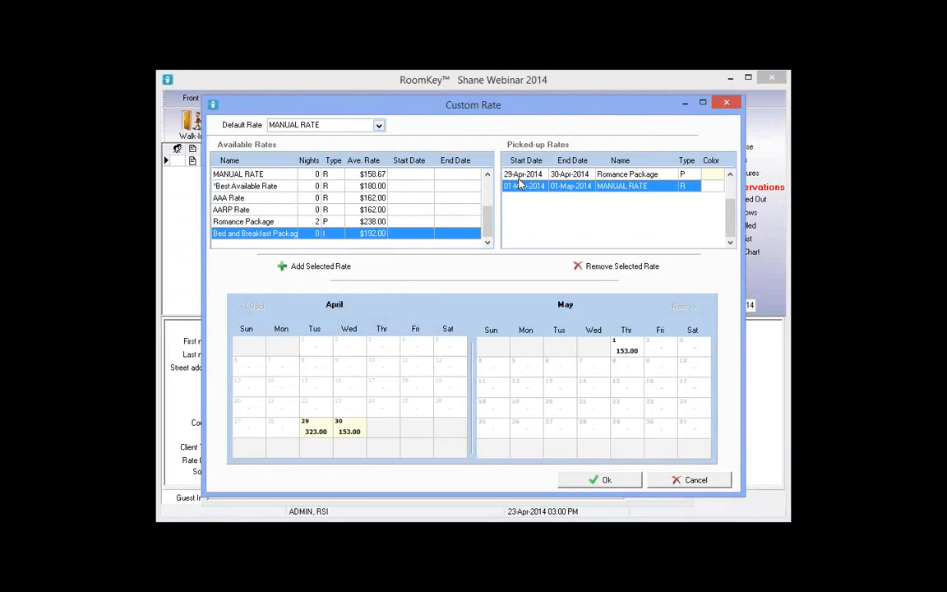
# Replace the May 1 manual rate with *Best Available Rate at 180.00
pyautogui.click(516, 175)
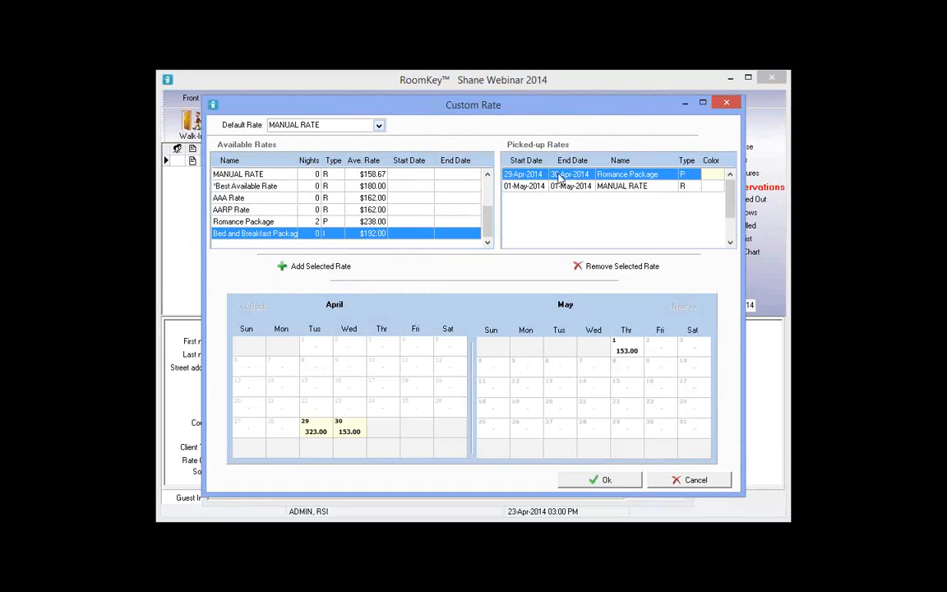
pyautogui.click(513, 187)
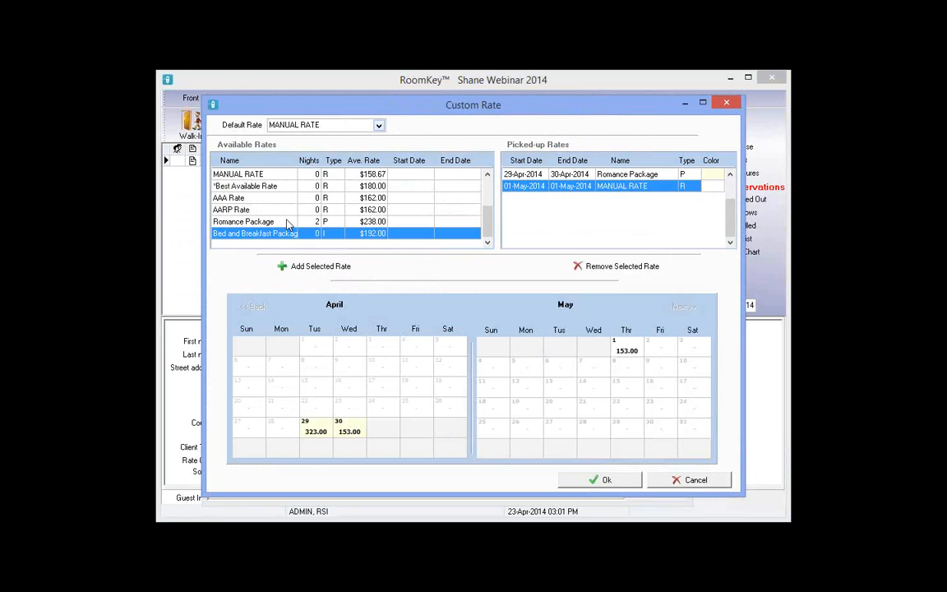
pyautogui.click(261, 187)
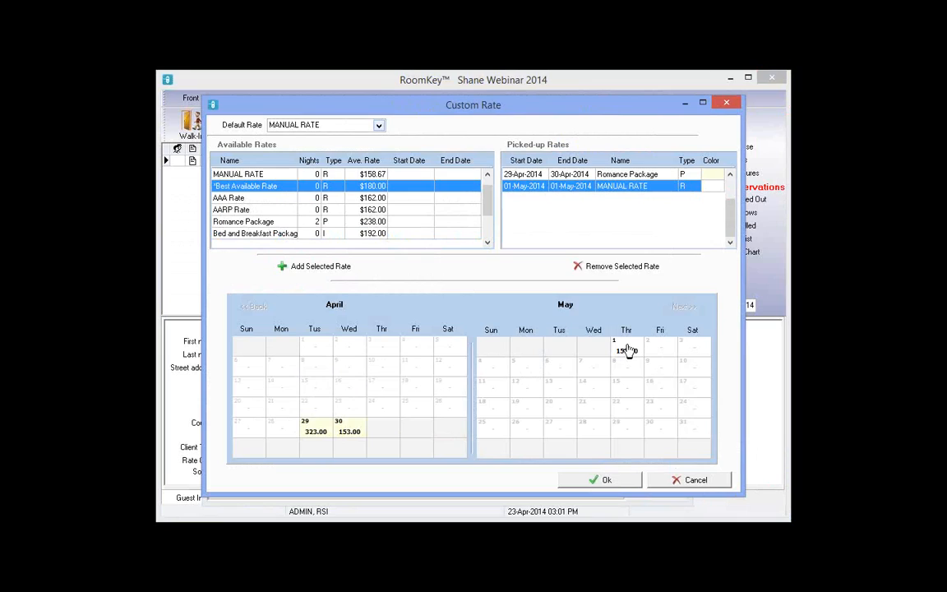
pyautogui.doubleClick(627, 350)
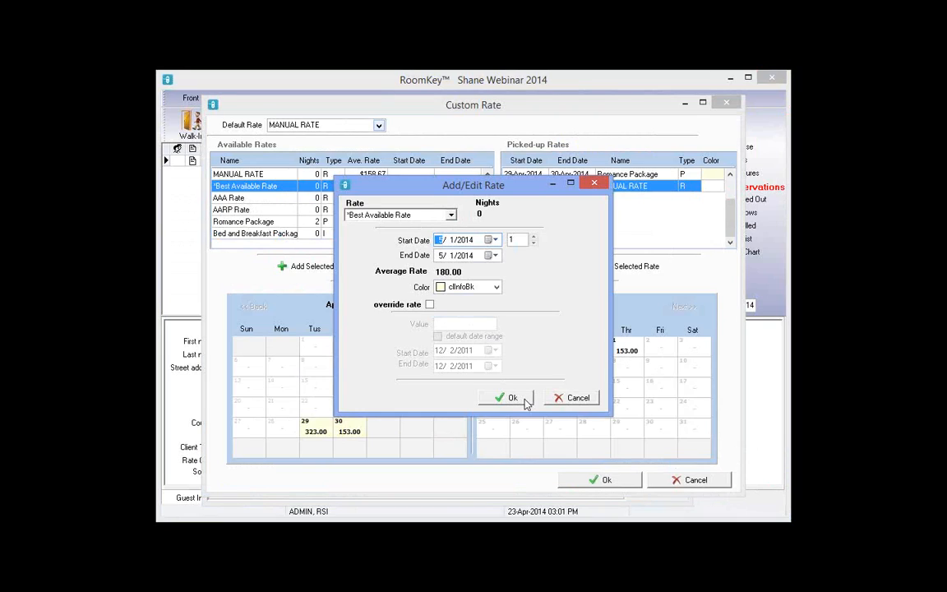
pyautogui.click(524, 400)
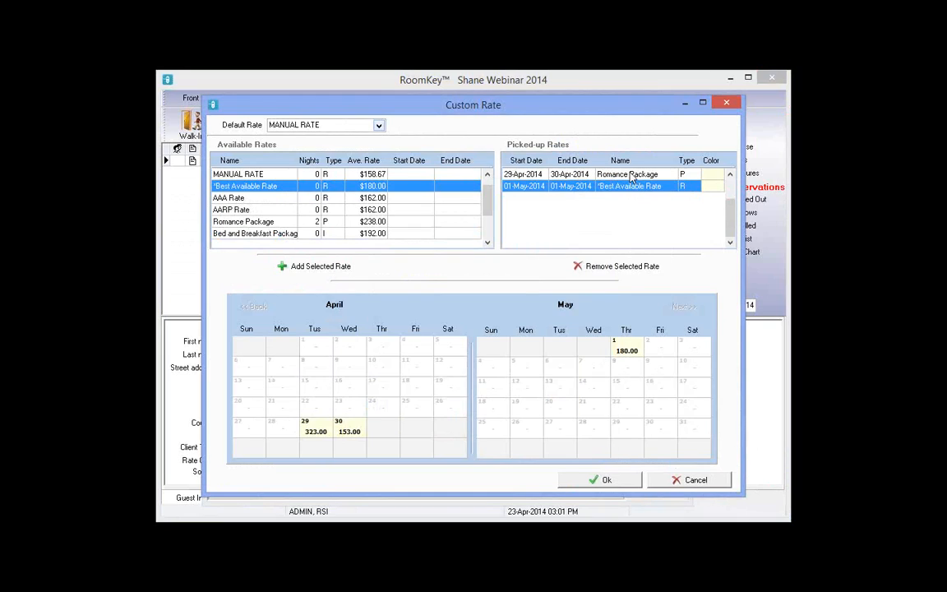
# Make Best Available Rate the default rate and accept the custom rate setup
pyautogui.click(631, 175)
pyautogui.click(612, 187)
pyautogui.click(378, 125)
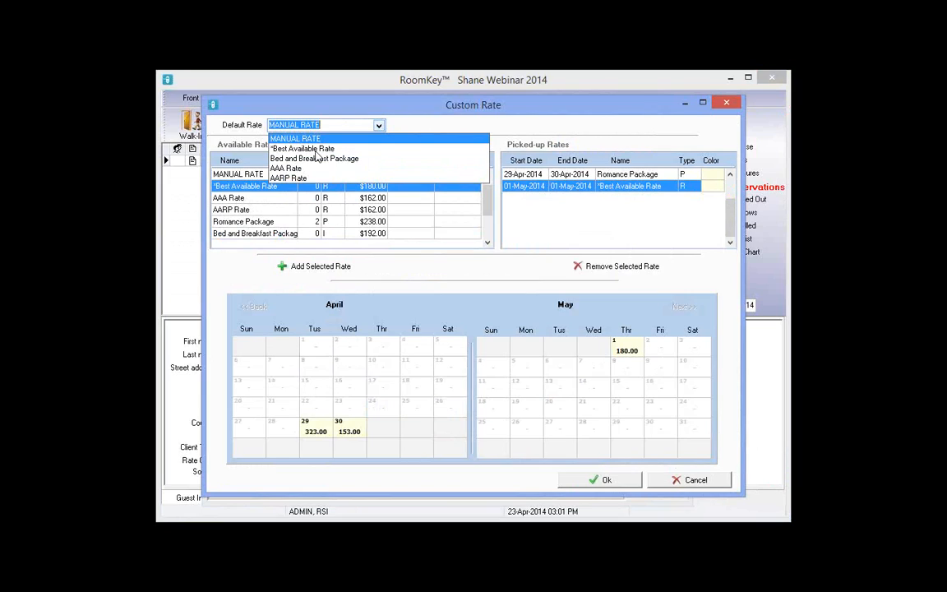
pyautogui.click(317, 149)
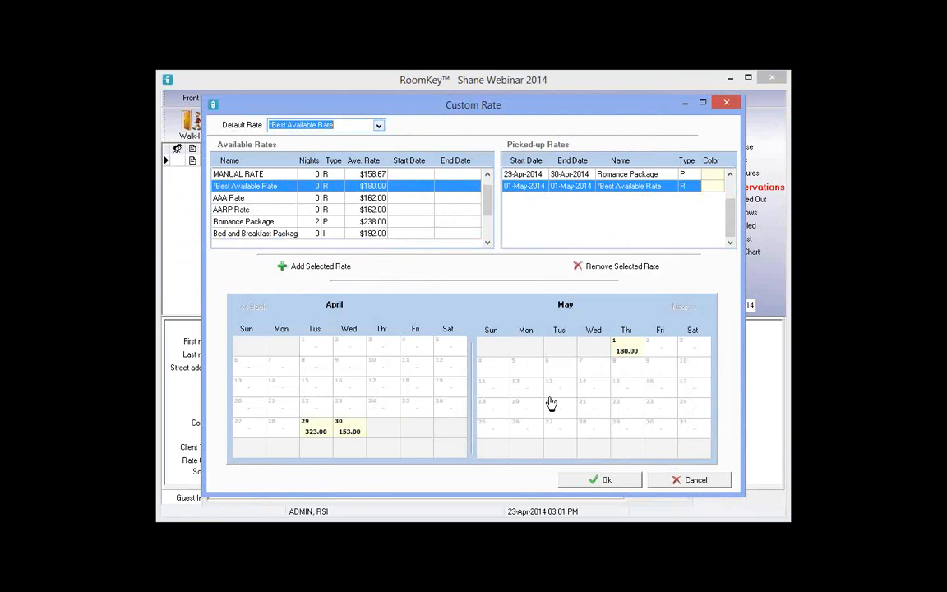
pyautogui.click(605, 480)
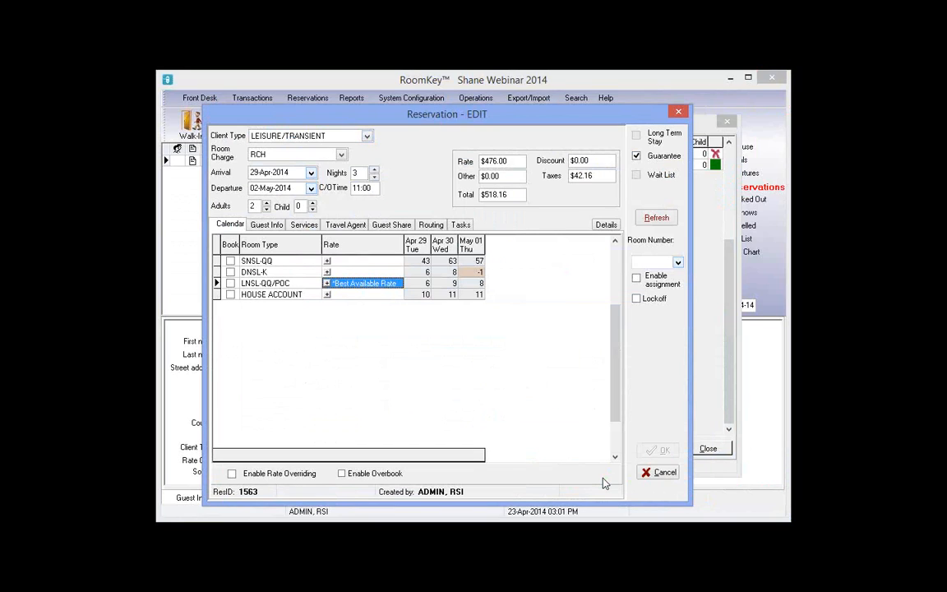
pyautogui.click(231, 283)
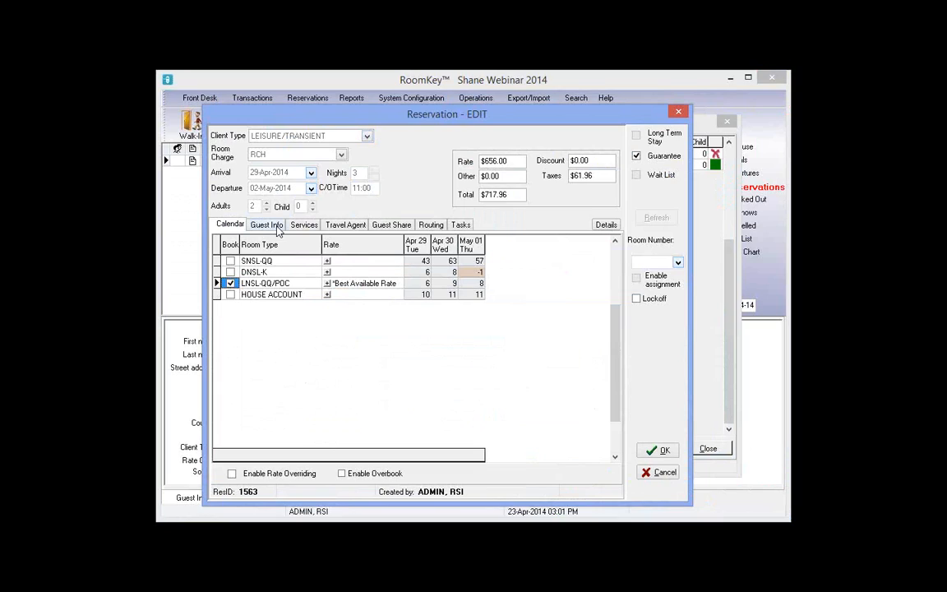
pyautogui.click(275, 226)
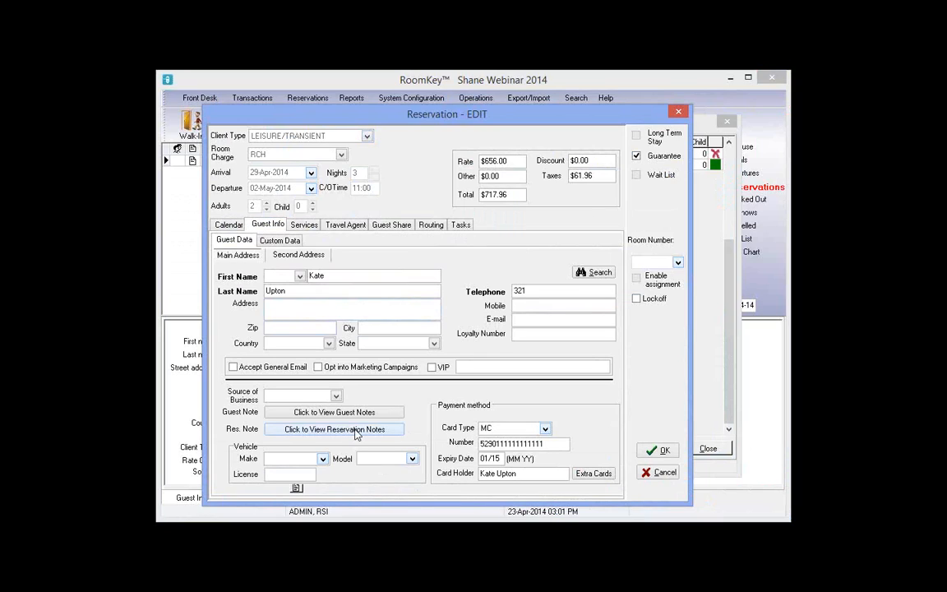
# Post the note 'guest called today to add another night....BAR' and save the edited reservation
pyautogui.click(357, 430)
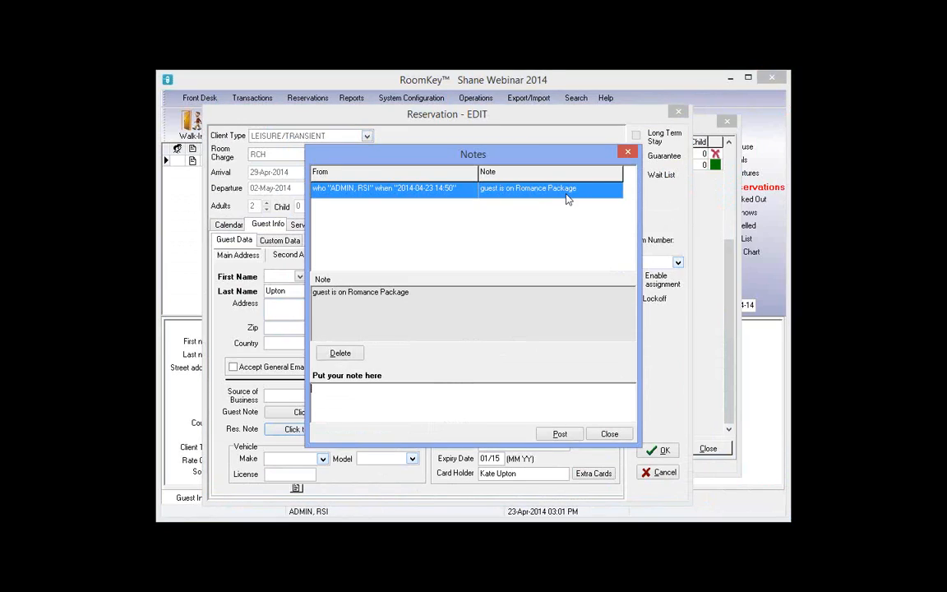
pyautogui.click(345, 393)
pyautogui.write('guest called today to add another n')
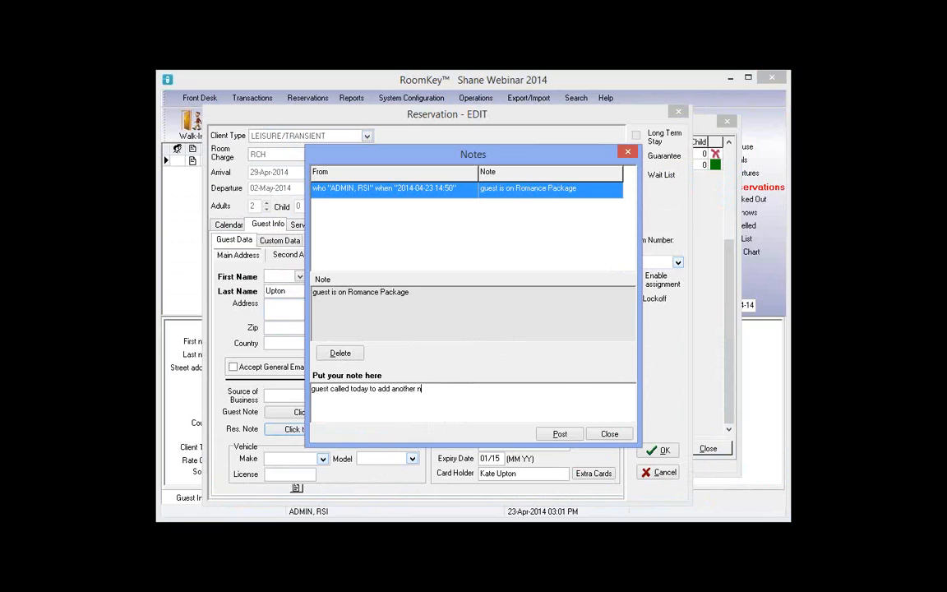
pyautogui.write('ight....BAR')
pyautogui.doubleClick(481, 396)
pyautogui.click(560, 434)
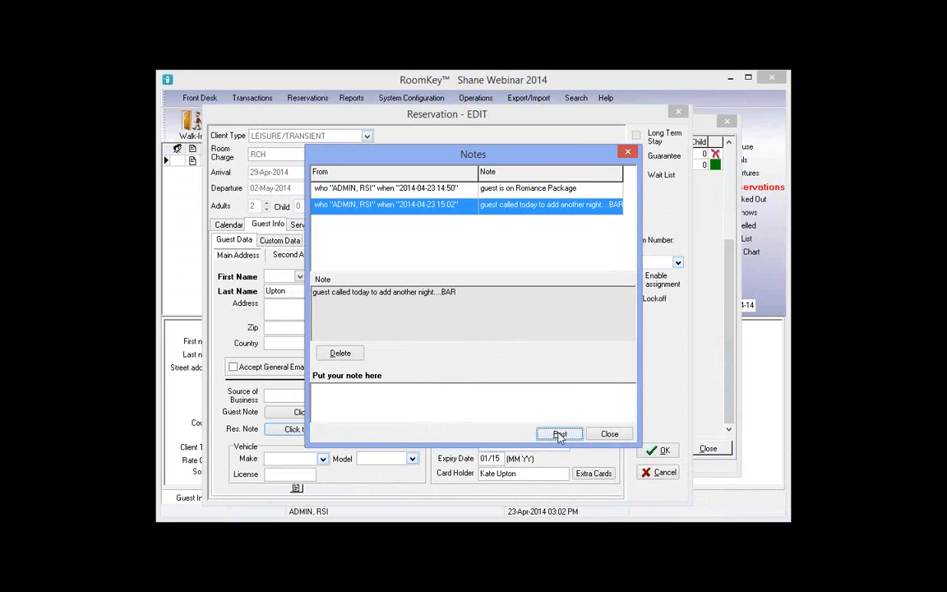
pyautogui.click(627, 155)
pyautogui.click(650, 455)
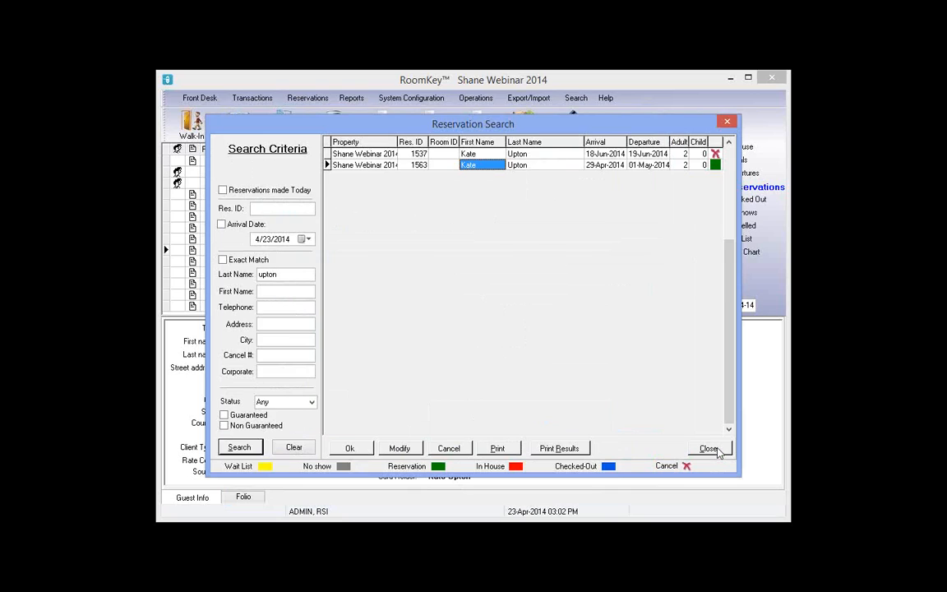
# Close Reservation Search to see the booking now departing 02-May-2014, then open the Help menu
pyautogui.click(709, 448)
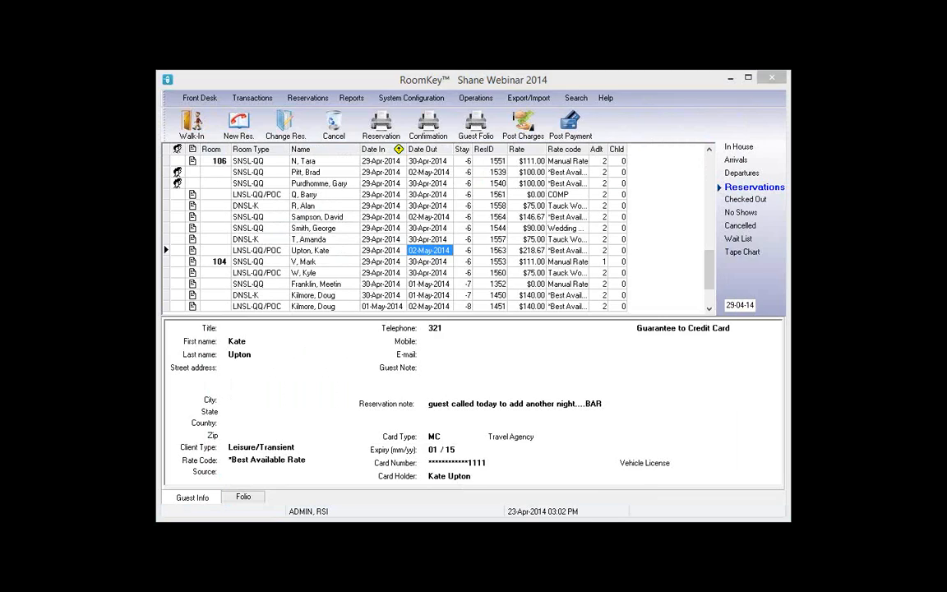
pyautogui.click(607, 98)
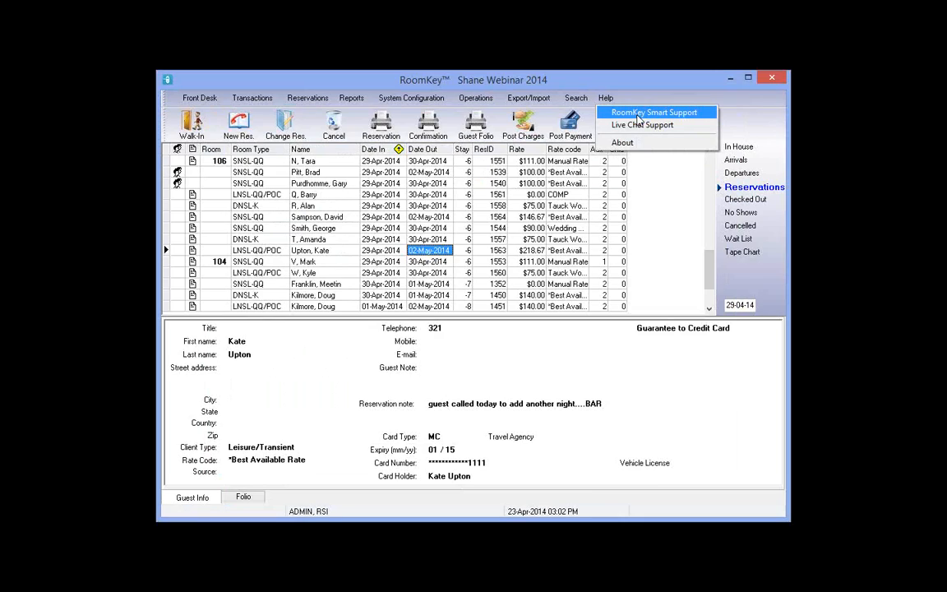
# Search Smart Support for 'how to import a rooming list' and download the 892 KB guide PDF
pyautogui.click(638, 115)
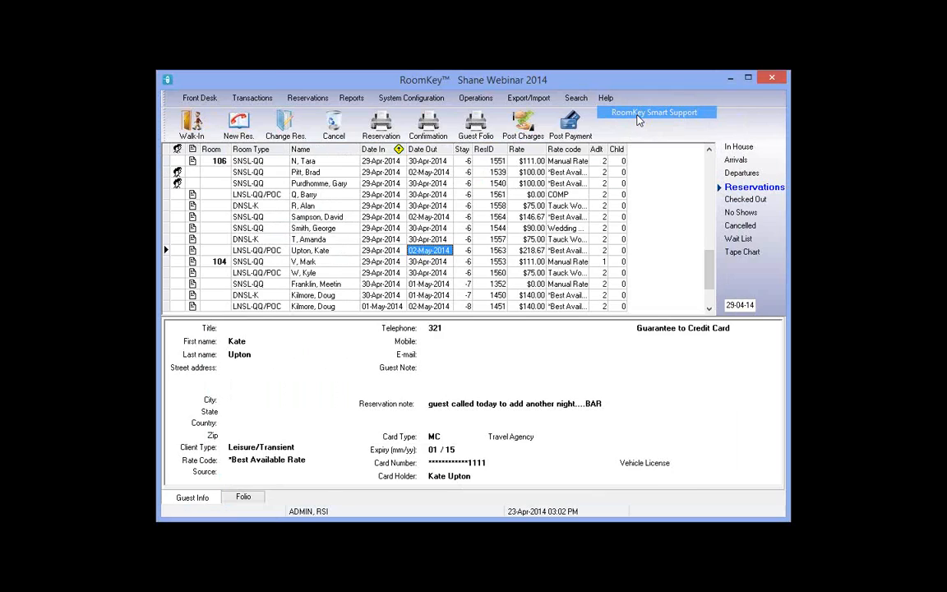
pyautogui.click(321, 182)
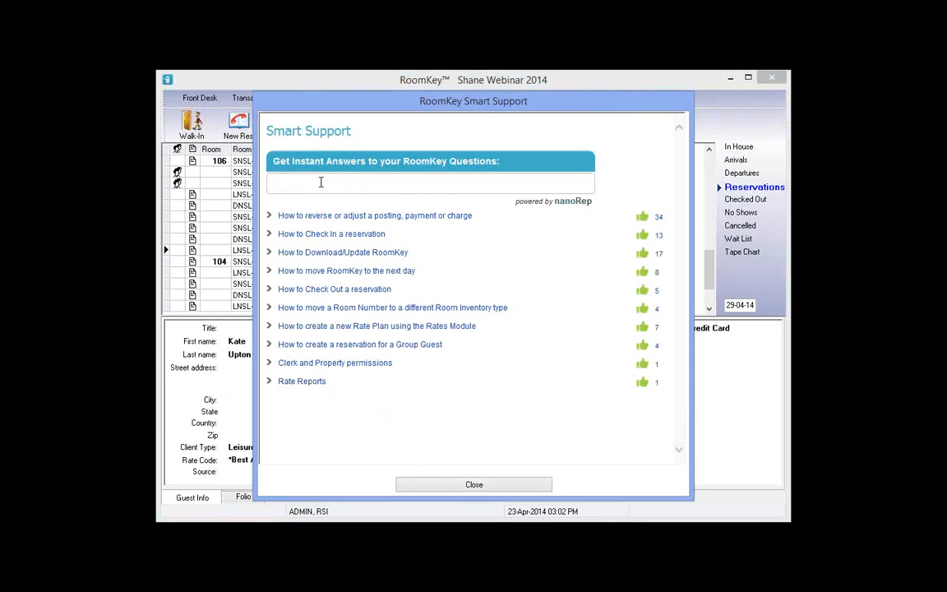
pyautogui.write('how to import a roo')
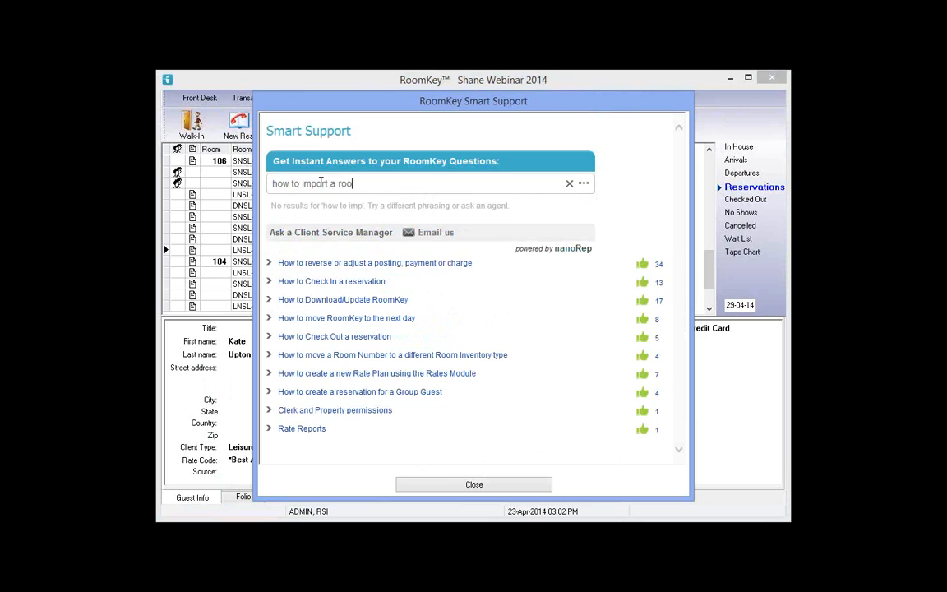
pyautogui.write('ming list')
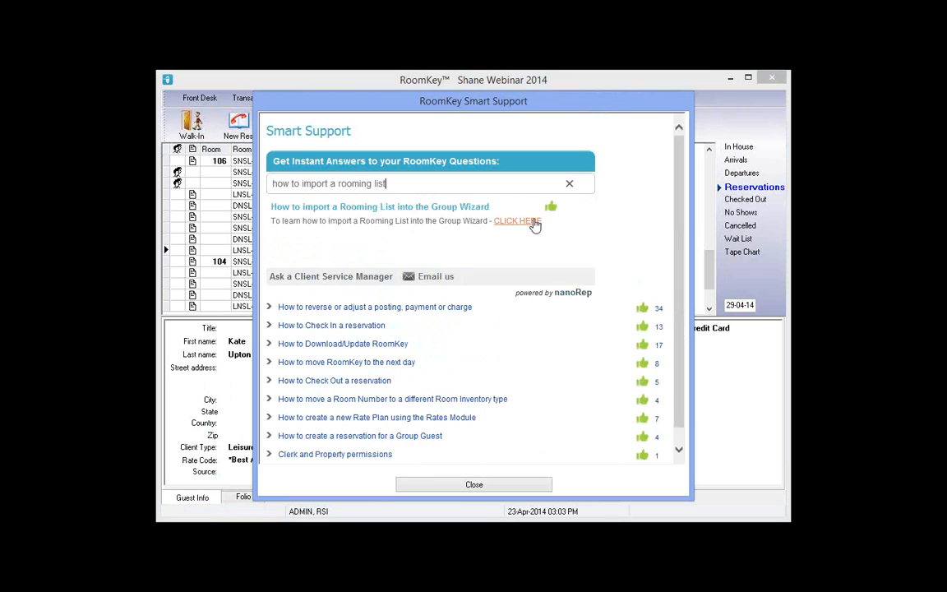
pyautogui.click(533, 222)
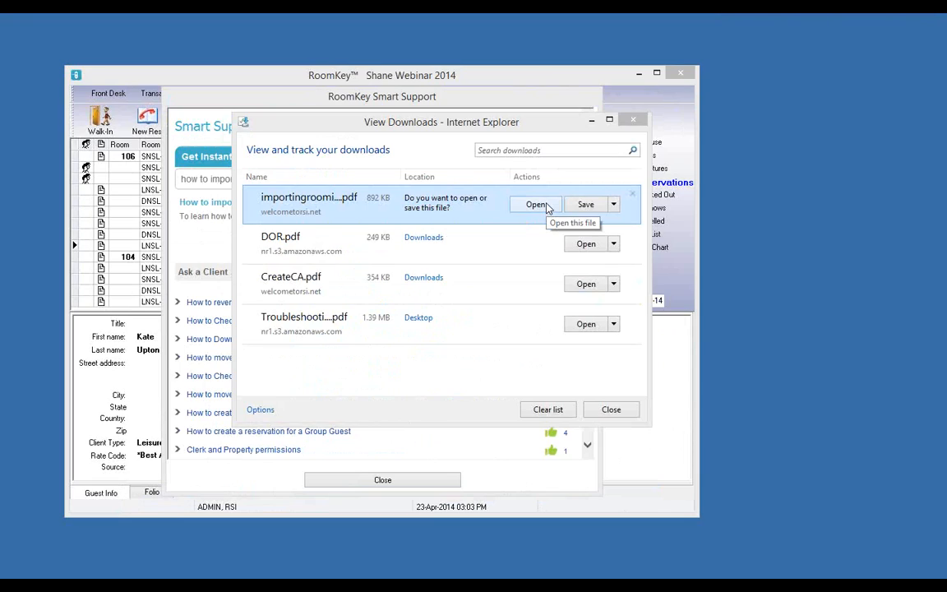
# Open the downloaded rooming list guide PDF and zoom it in three levels
pyautogui.click(536, 205)
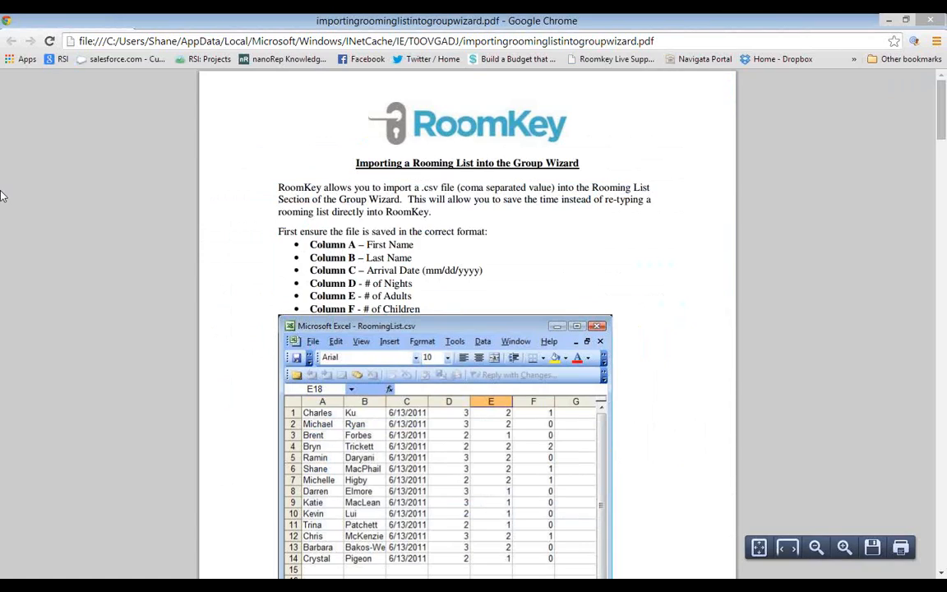
pyautogui.click(845, 547)
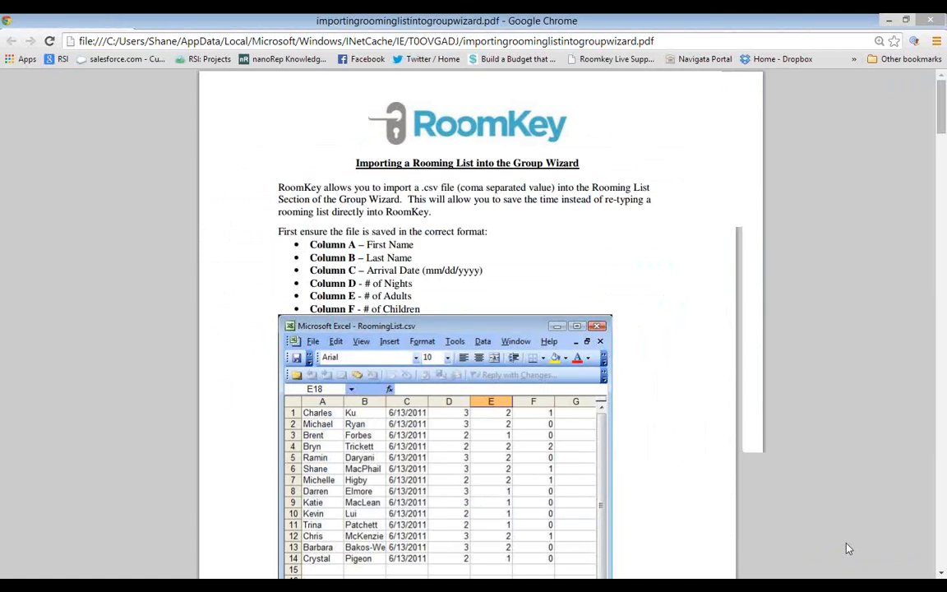
pyautogui.click(847, 547)
pyautogui.click(845, 546)
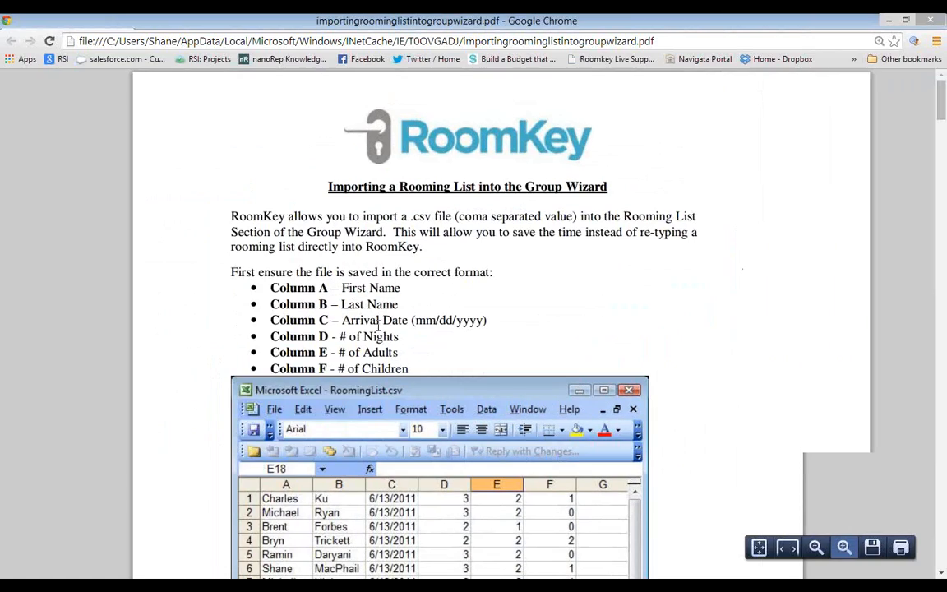
# Read down to page 3's load-from-file steps, noting the mm/dd/yyyy date format, then restore the window
pyautogui.scroll(-1, 327, 268)
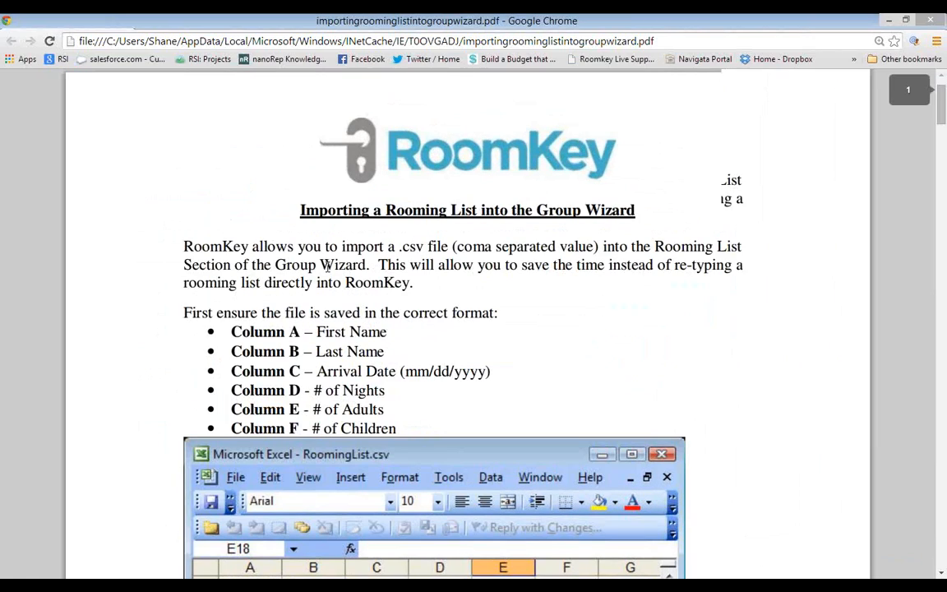
pyautogui.scroll(-2, 327, 267)
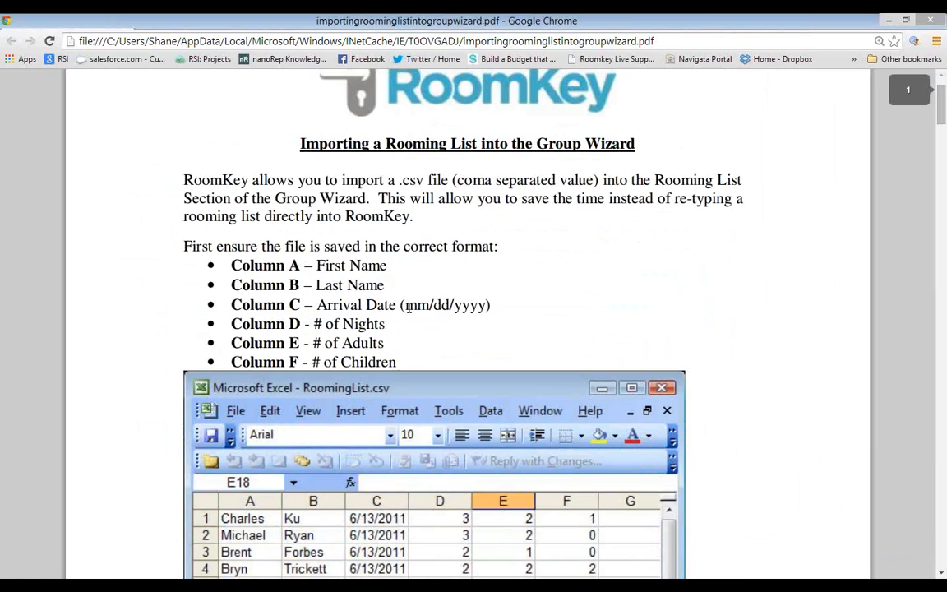
pyautogui.moveTo(404, 306); pyautogui.dragTo(492, 306)
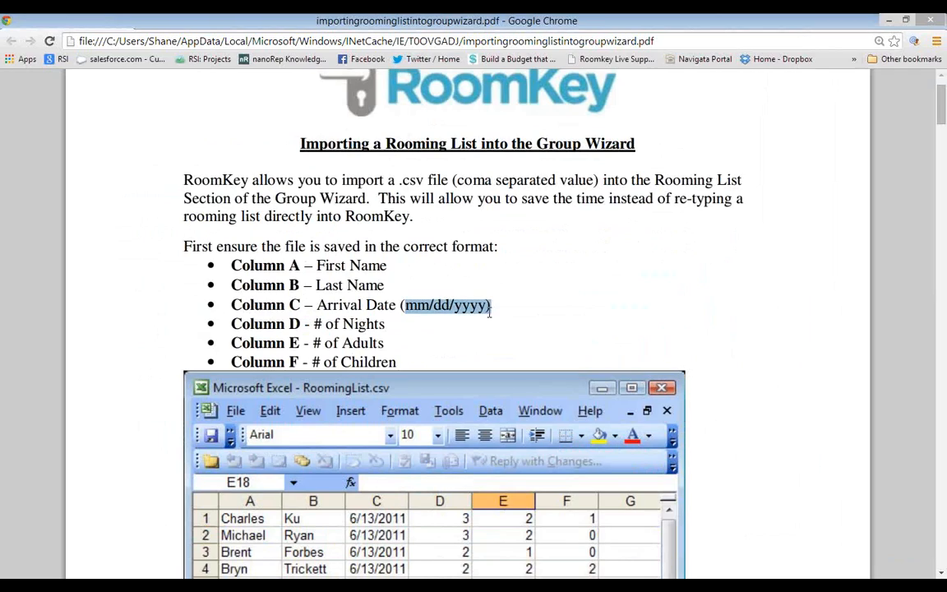
pyautogui.scroll(-1, 489, 312)
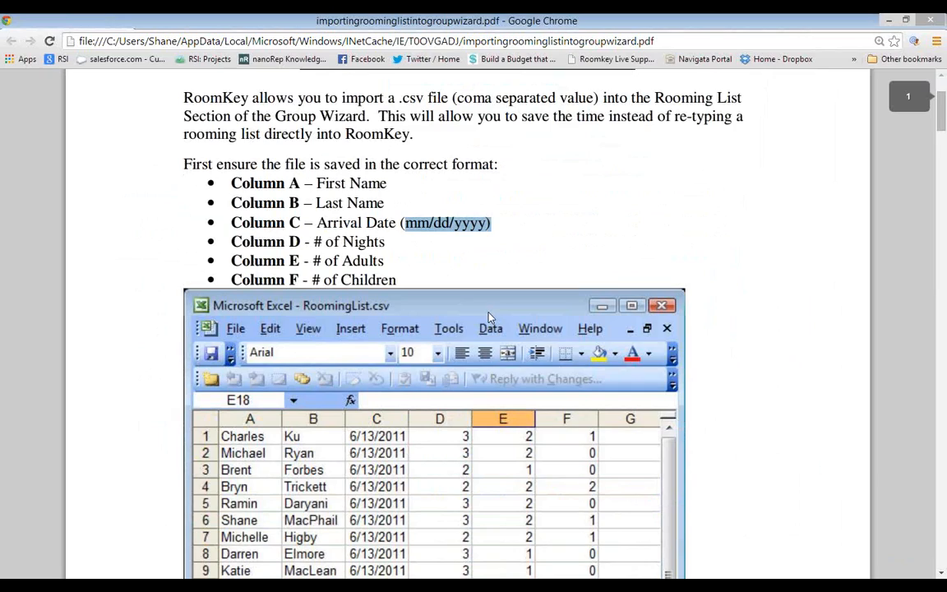
pyautogui.click(463, 223)
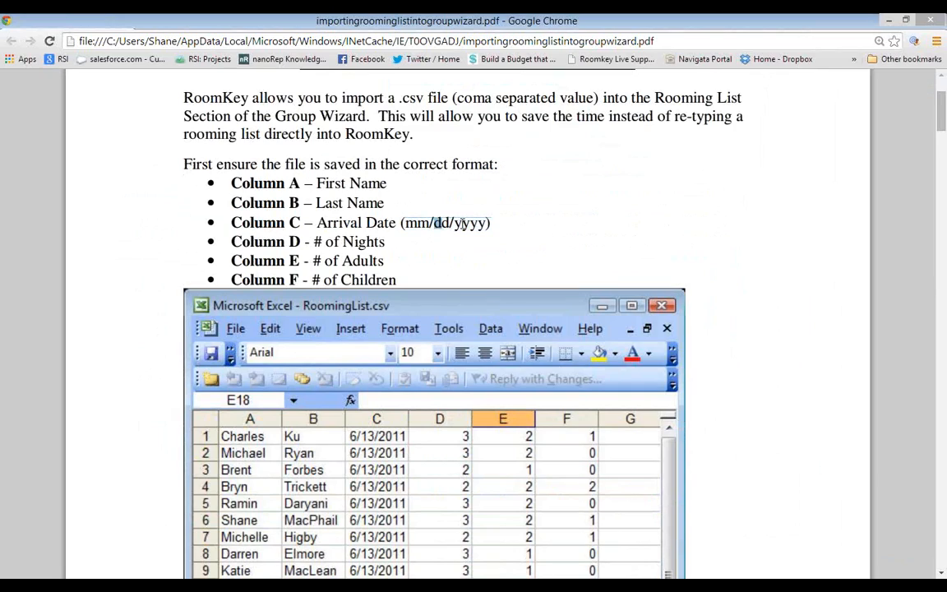
pyautogui.scroll(-1, 533, 304)
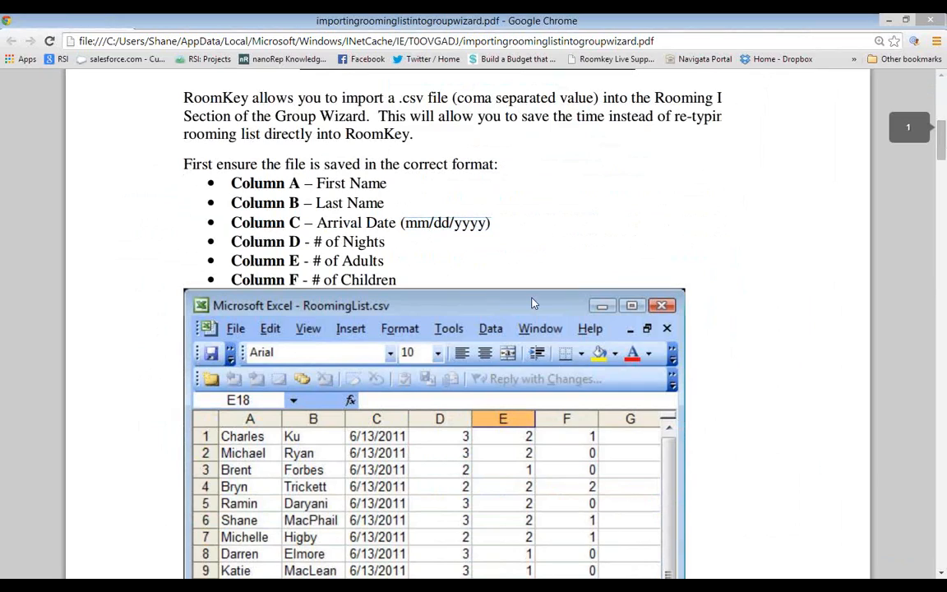
pyautogui.scroll(-4, 533, 304)
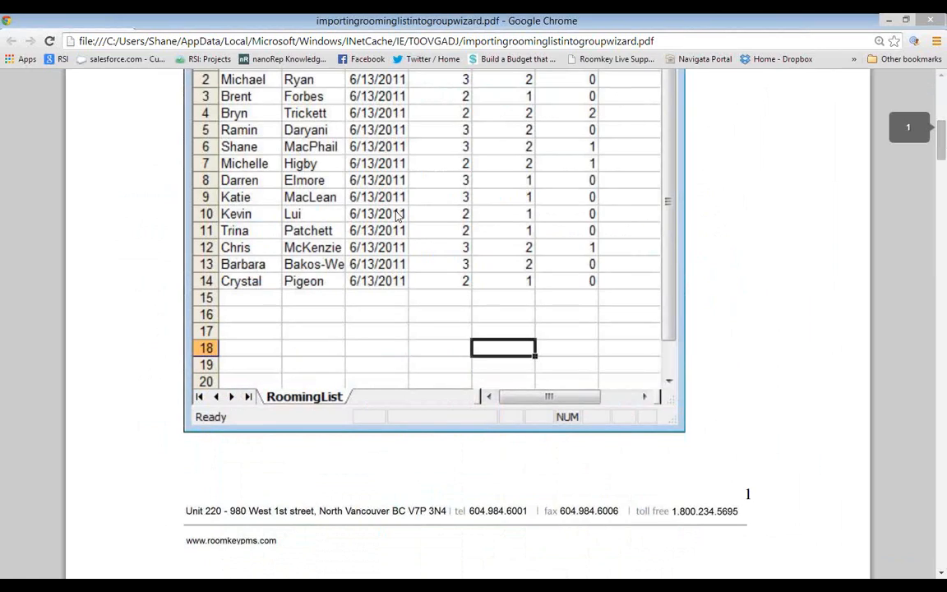
pyautogui.scroll(-5, 398, 215)
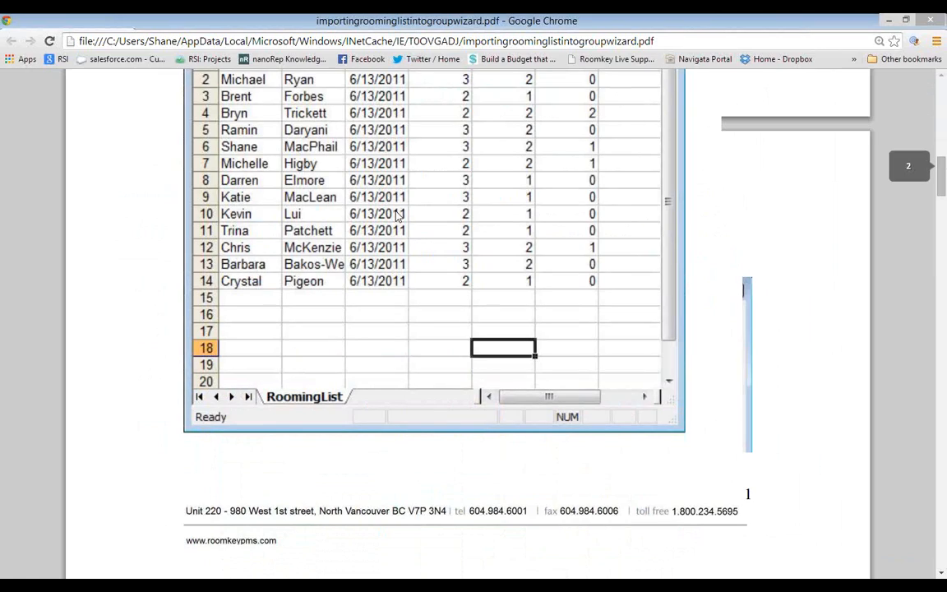
pyautogui.scroll(-5, 397, 215)
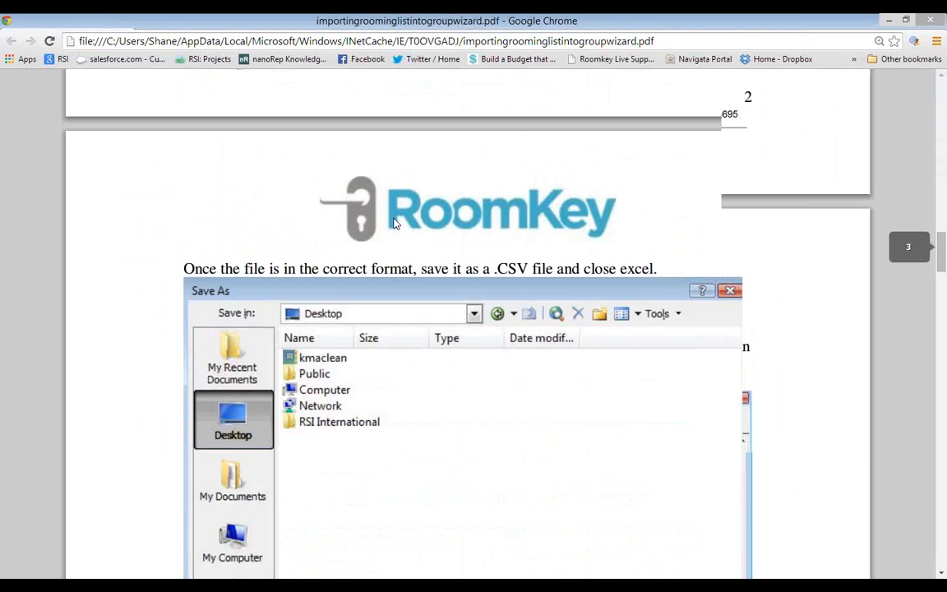
pyautogui.scroll(-8, 395, 222)
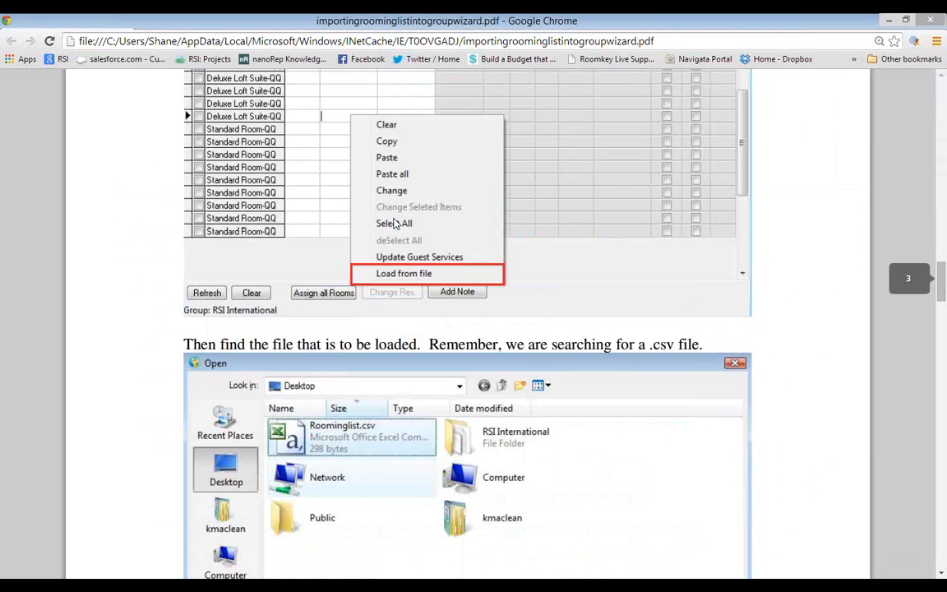
pyautogui.doubleClick(721, 22)
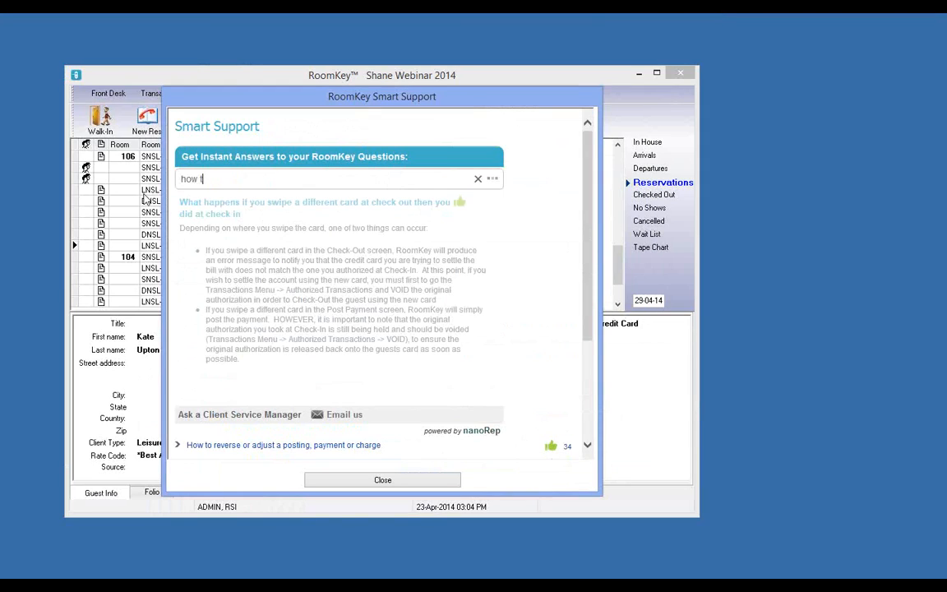
# Search Smart Support for 'how to fly an f47' and see it returns no results
pyautogui.write('o fly an ')
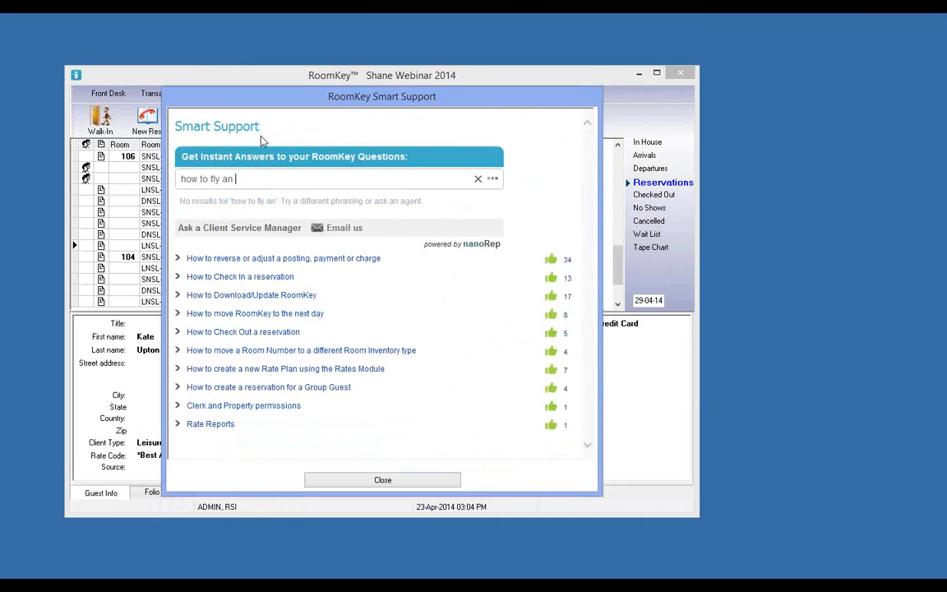
pyautogui.write('f47')
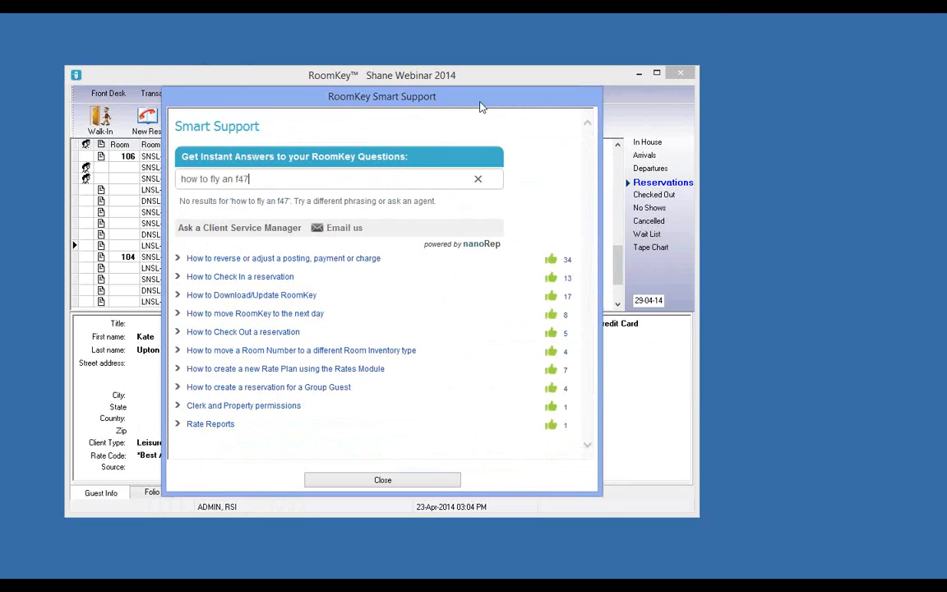
# Close Smart Support and choose Live Chat Support to bring up the RoomKey login dialog
pyautogui.click(383, 480)
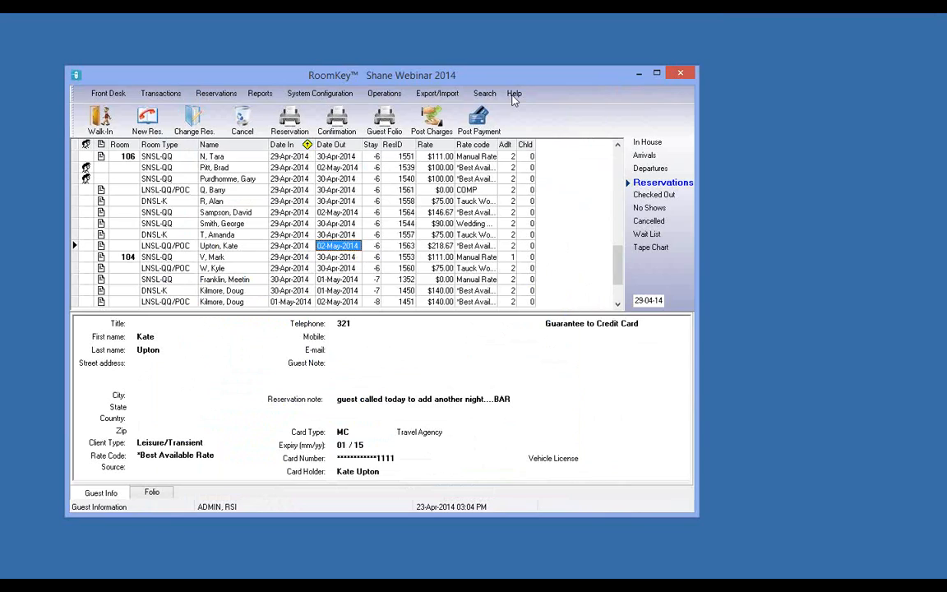
pyautogui.click(514, 93)
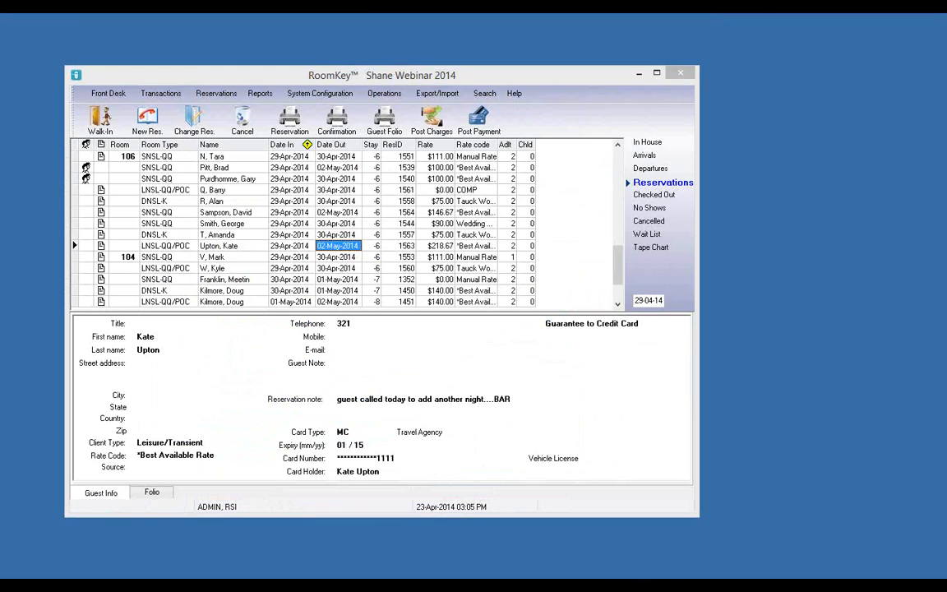
pyautogui.click(225, 96)
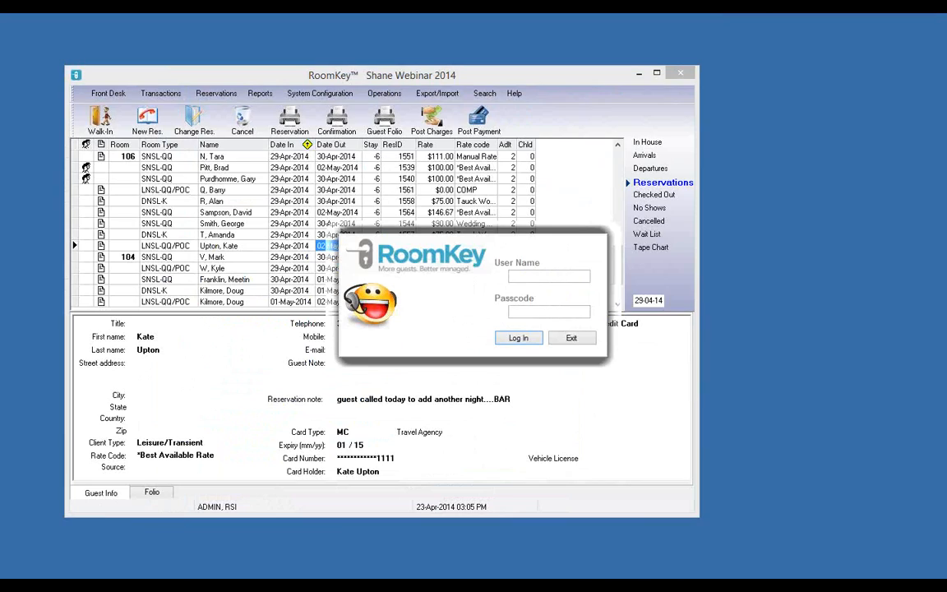
# Enter the support user name and passcode and log in
pyautogui.write('shane')
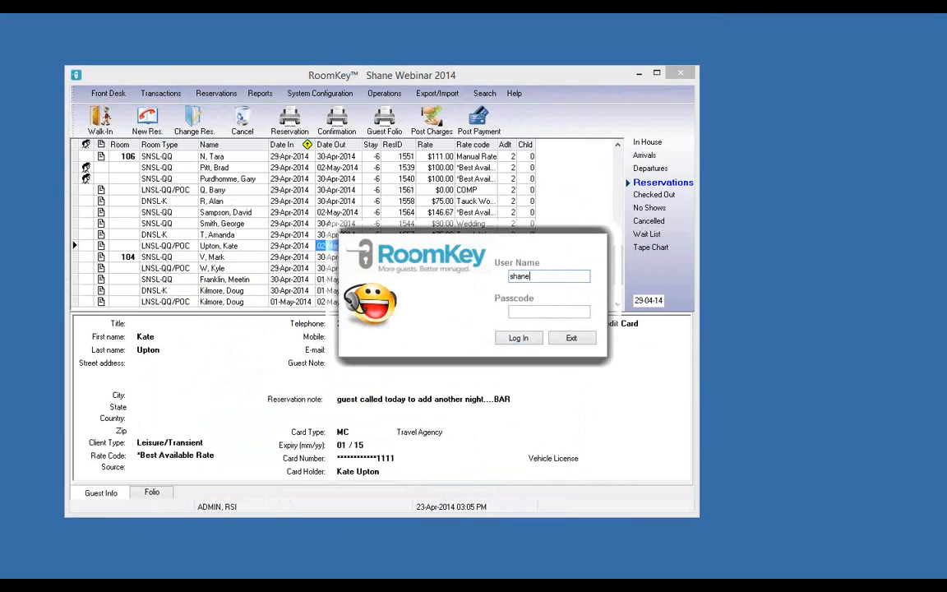
pyautogui.press('Tab')
pyautogui.write('**********')
pyautogui.write('***')
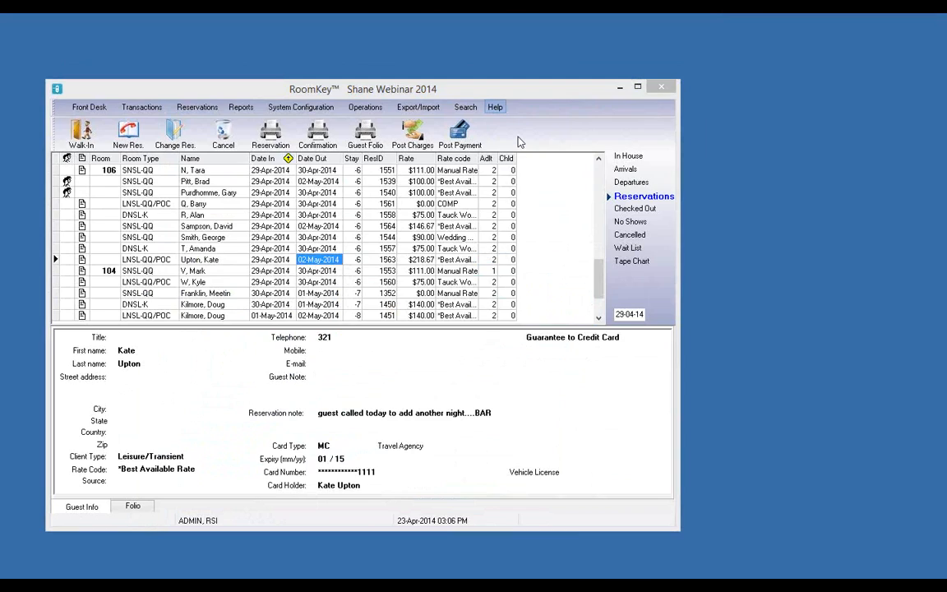
# Start a Live Chat support request with a message asking for help with a reservation ID
pyautogui.click(495, 107)
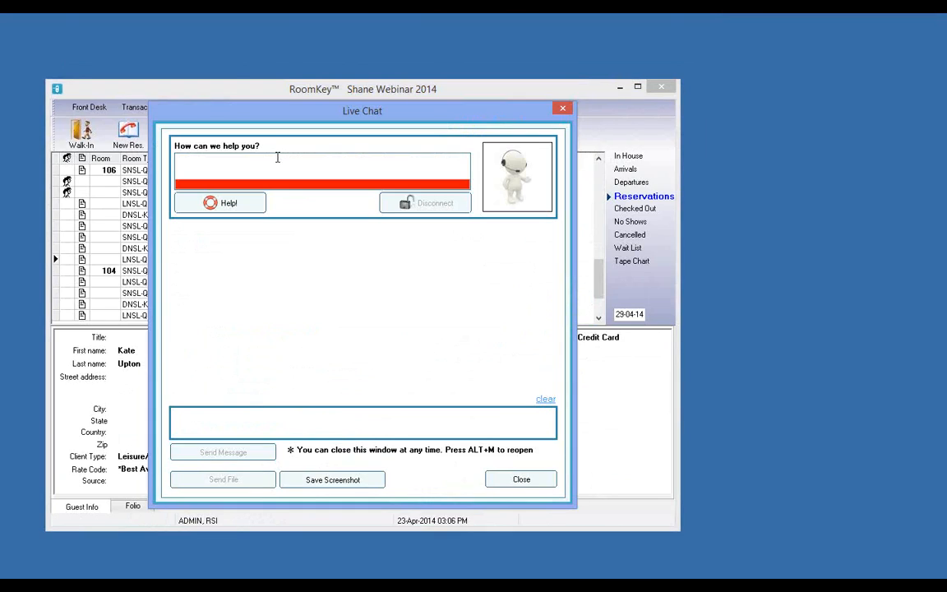
pyautogui.write('I need help with Res id 1295')
pyautogui.click(234, 205)
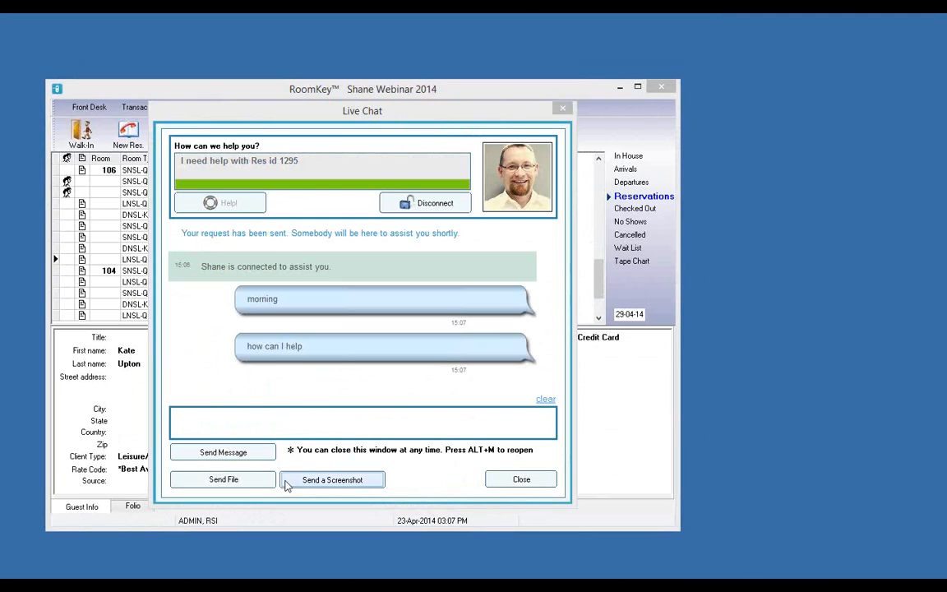
# Send the test message 'hgfgh' to the connected support agent
pyautogui.click(261, 423)
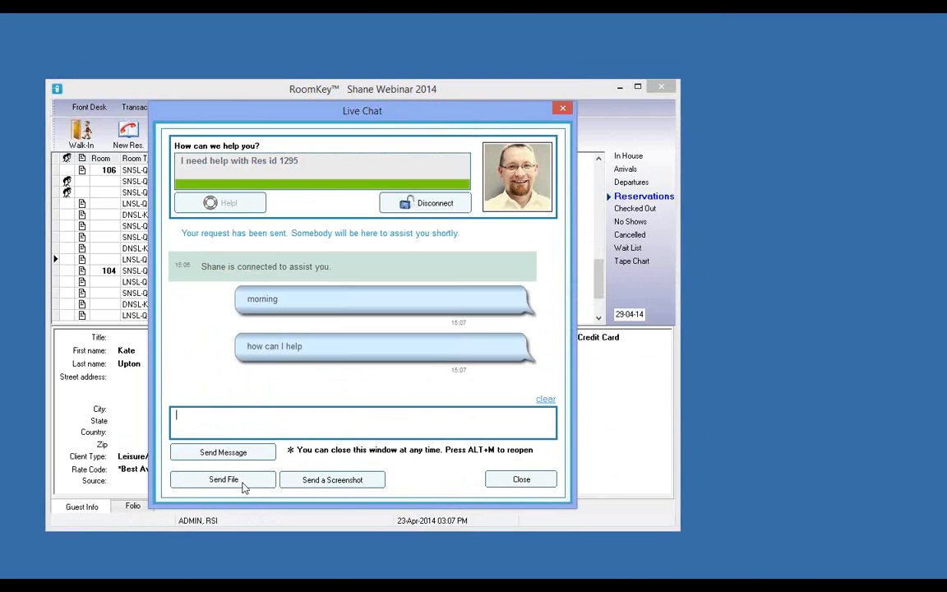
pyautogui.write('hgfgh')
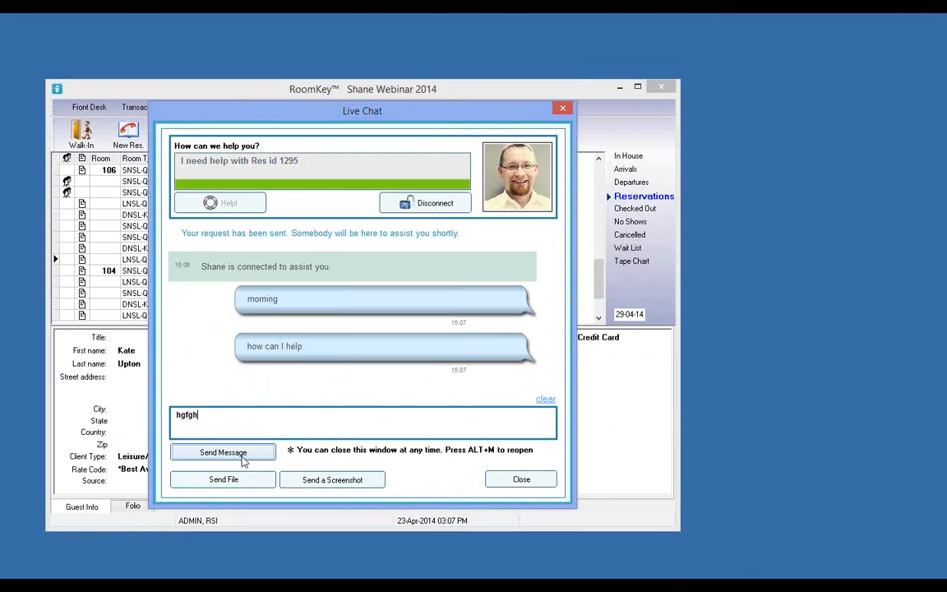
pyautogui.click(242, 461)
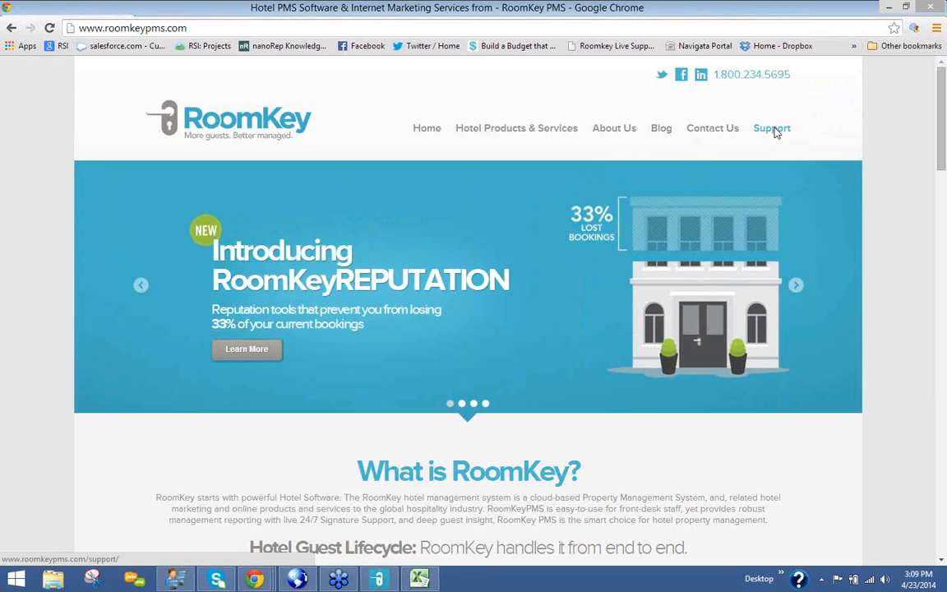
# Go to the website's Support page and scroll to the Videos & Documents training categories
pyautogui.click(774, 130)
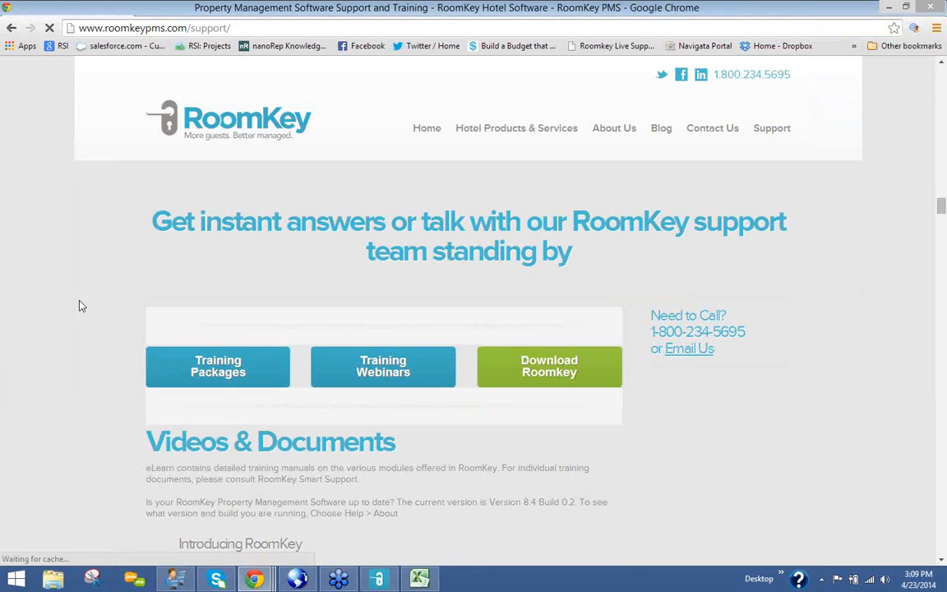
pyautogui.scroll(-4, 81, 305)
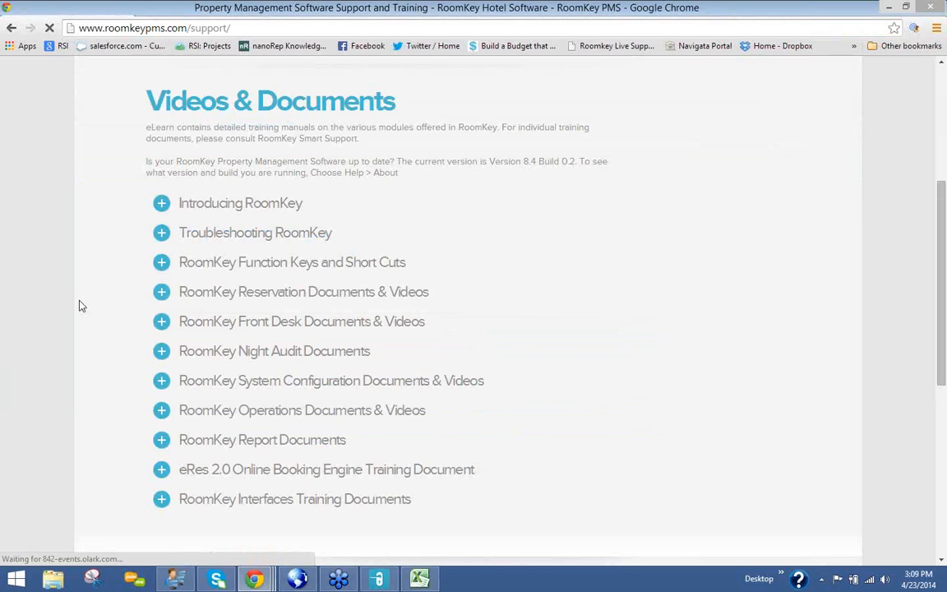
pyautogui.scroll(2, 81, 306)
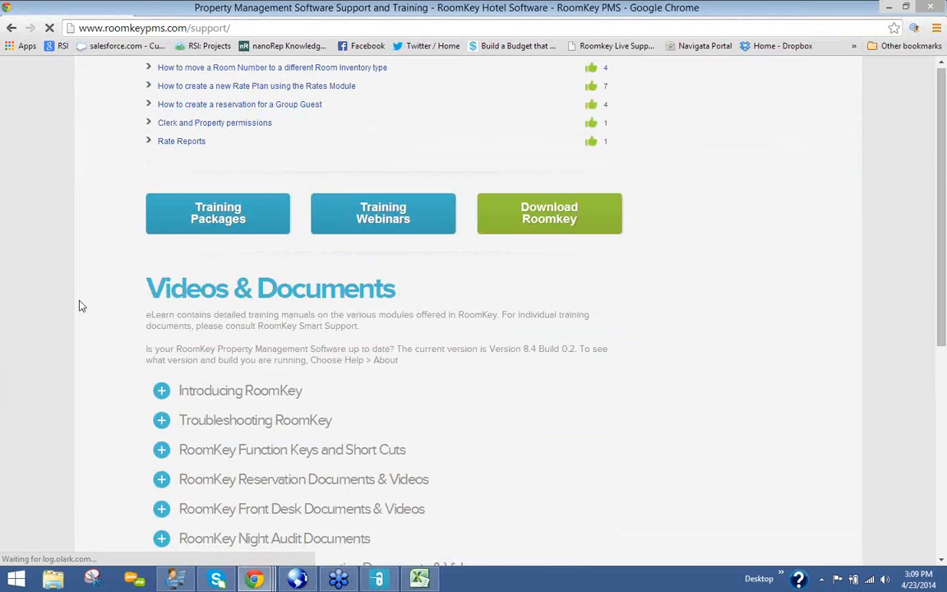
pyautogui.scroll(4, 81, 306)
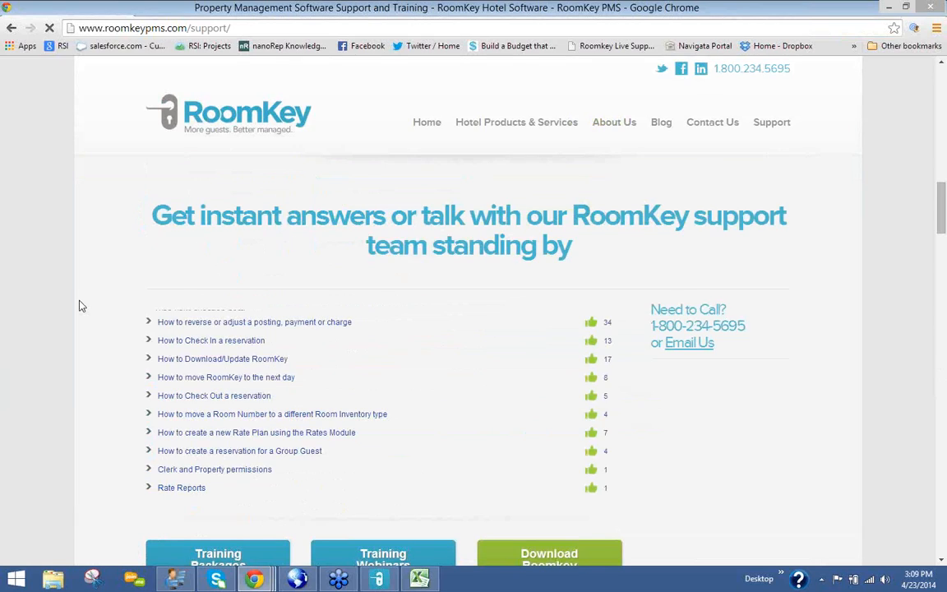
pyautogui.scroll(-4, 82, 306)
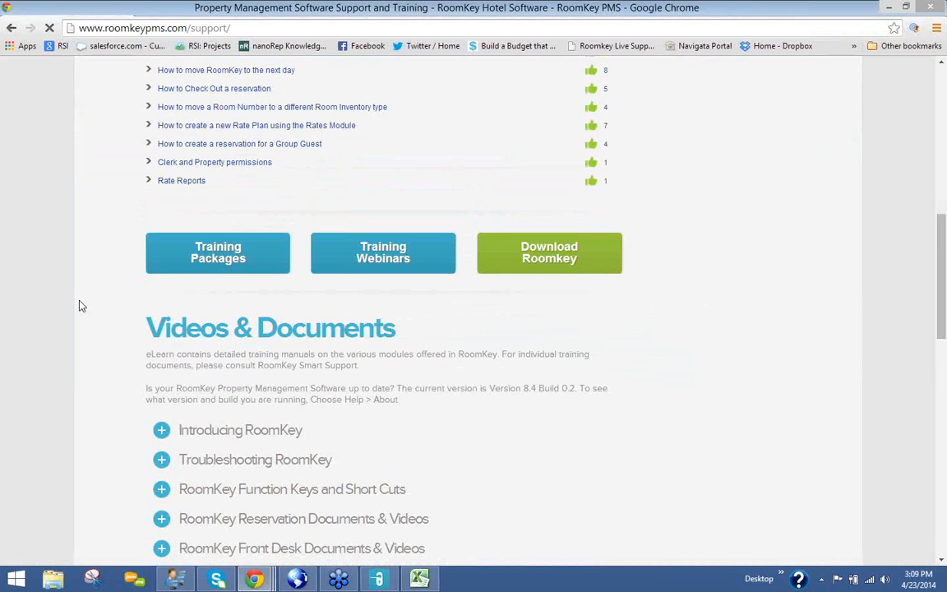
pyautogui.scroll(-3, 81, 304)
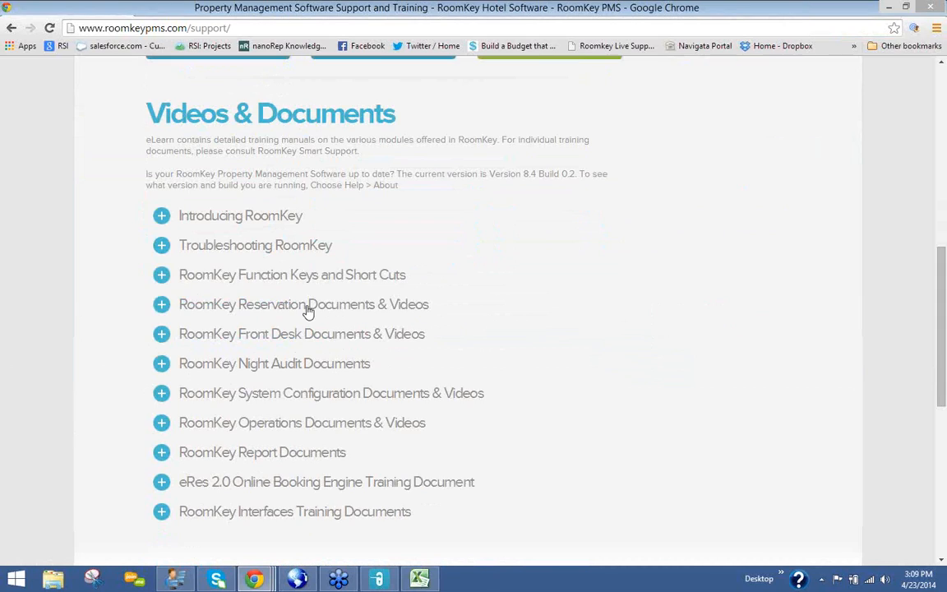
# Open the 130-page Reservations Training Manual from Reservation Documents & Videos and zoom in
pyautogui.click(160, 306)
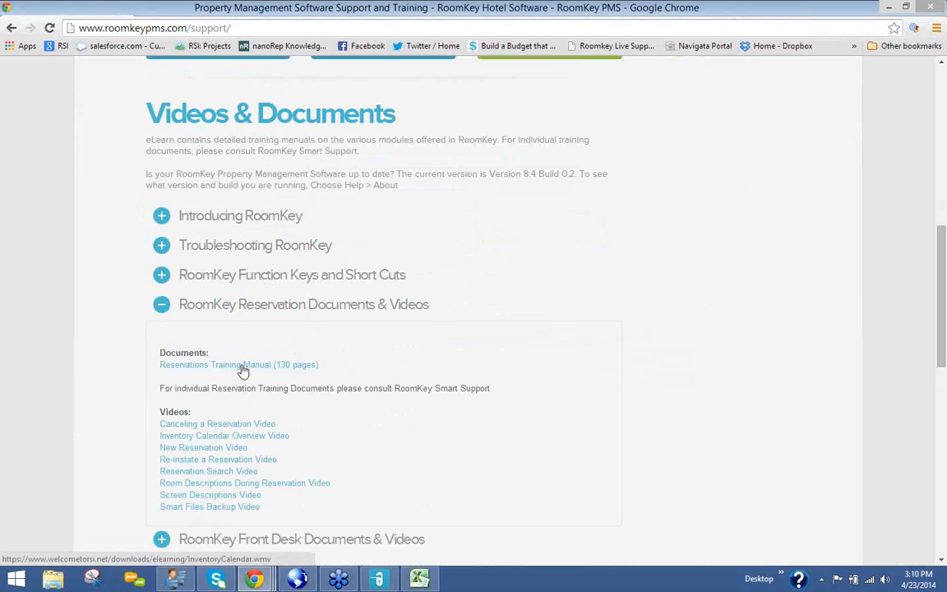
pyautogui.click(244, 371)
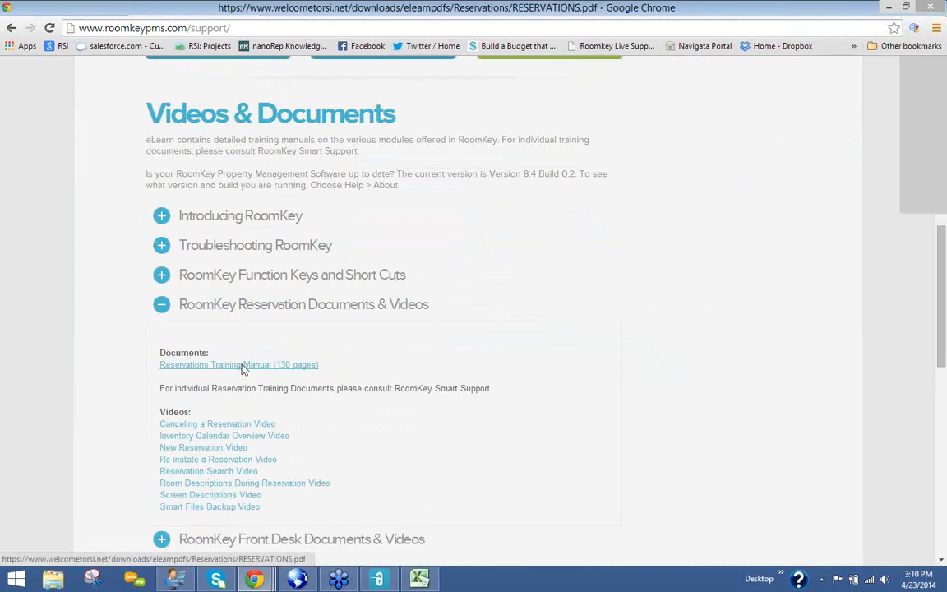
pyautogui.click(243, 369)
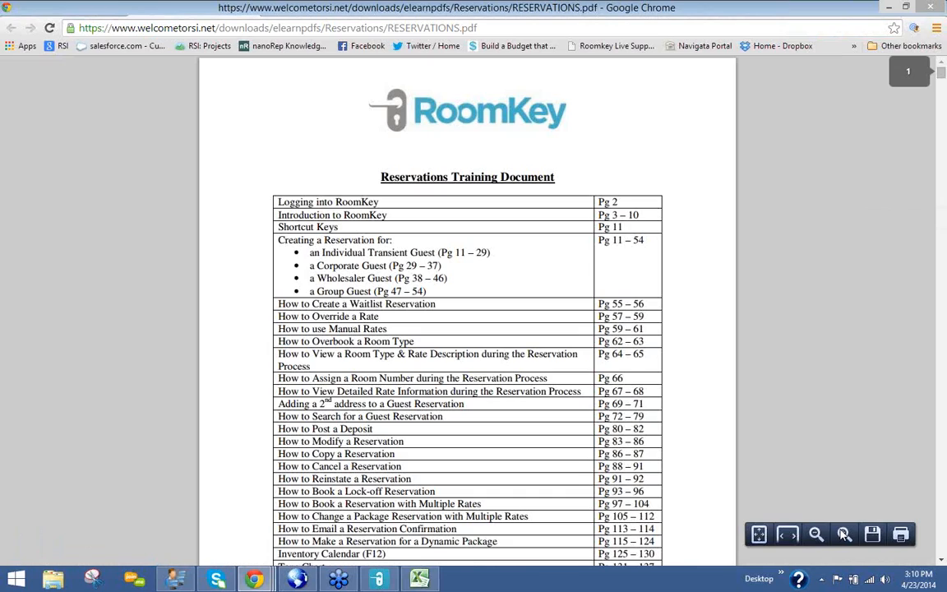
pyautogui.click(844, 534)
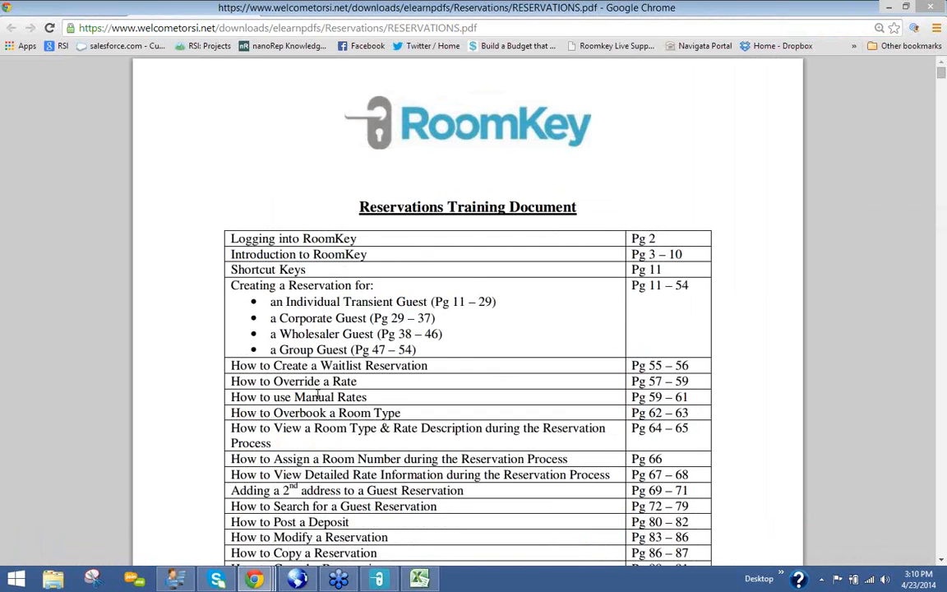
pyautogui.scroll(-1, 310, 268)
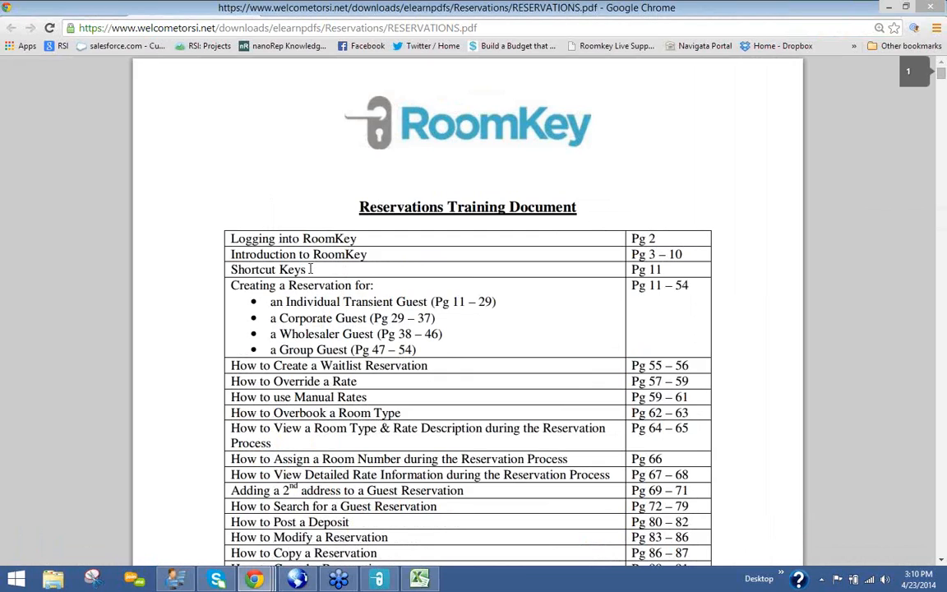
pyautogui.scroll(-1, 310, 269)
# Highlight contents entries: Individual Transient, Corporate, Wholesaler, Group, Waitlist, Overbook, Room Type & Rate Description
pyautogui.moveTo(275, 274); pyautogui.dragTo(424, 274)
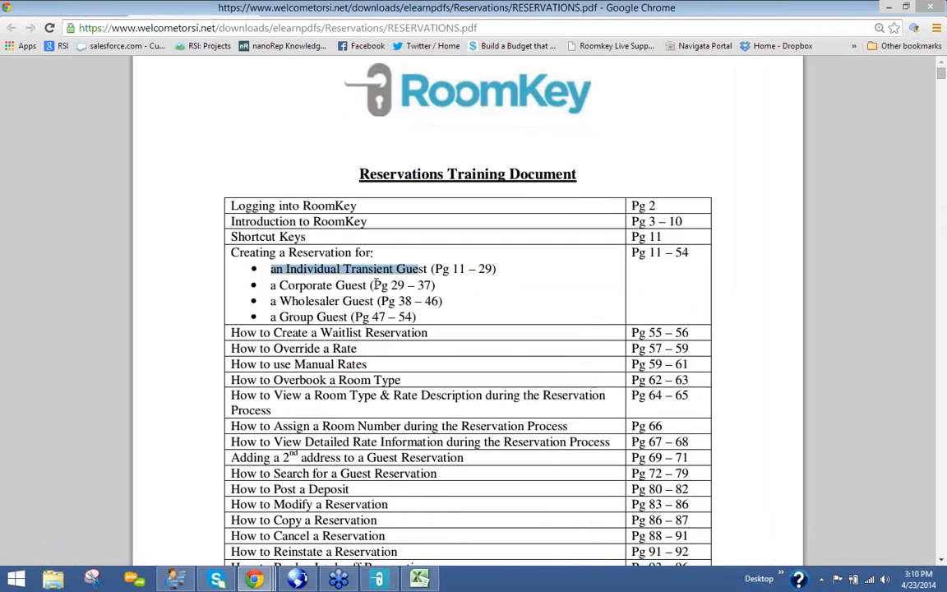
pyautogui.moveTo(280, 285); pyautogui.dragTo(381, 285)
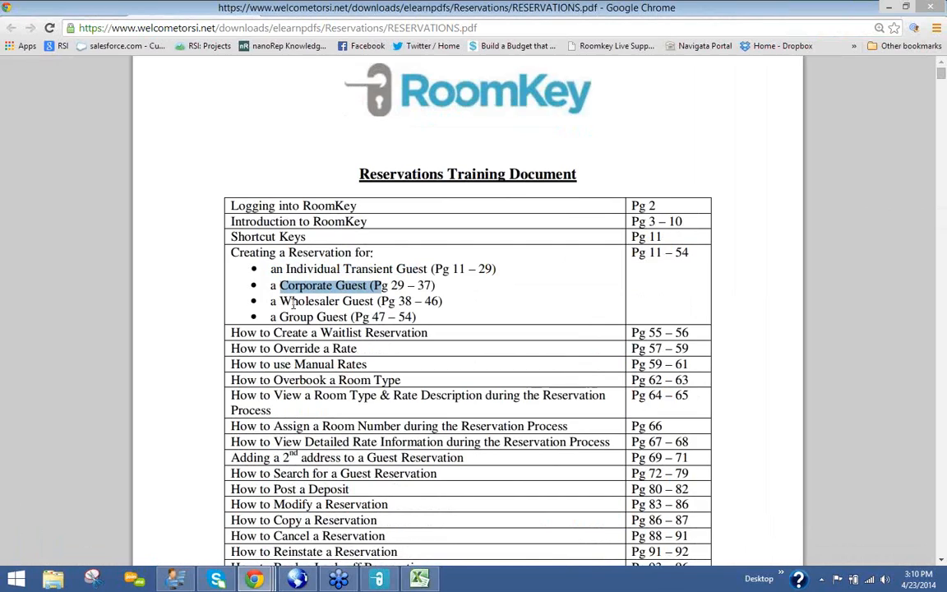
pyautogui.moveTo(281, 302); pyautogui.dragTo(361, 301)
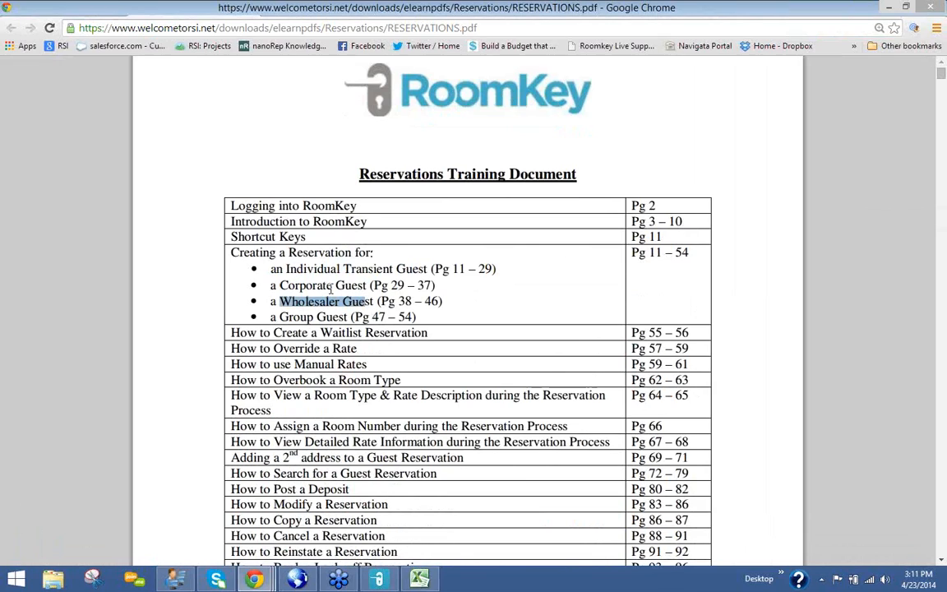
pyautogui.moveTo(331, 288); pyautogui.dragTo(271, 286)
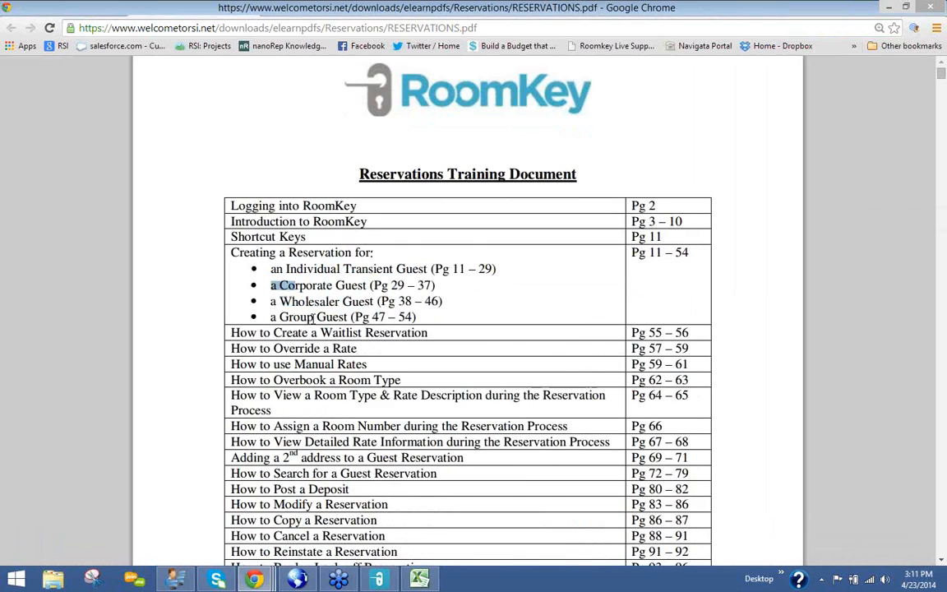
pyautogui.moveTo(315, 318); pyautogui.dragTo(291, 318)
pyautogui.moveTo(281, 302); pyautogui.dragTo(318, 303)
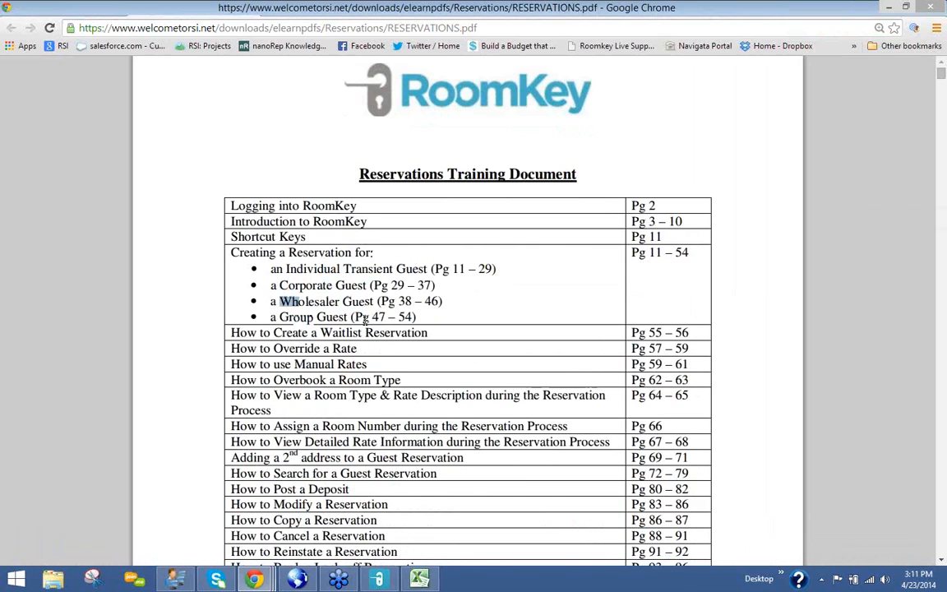
pyautogui.moveTo(280, 285); pyautogui.dragTo(318, 285)
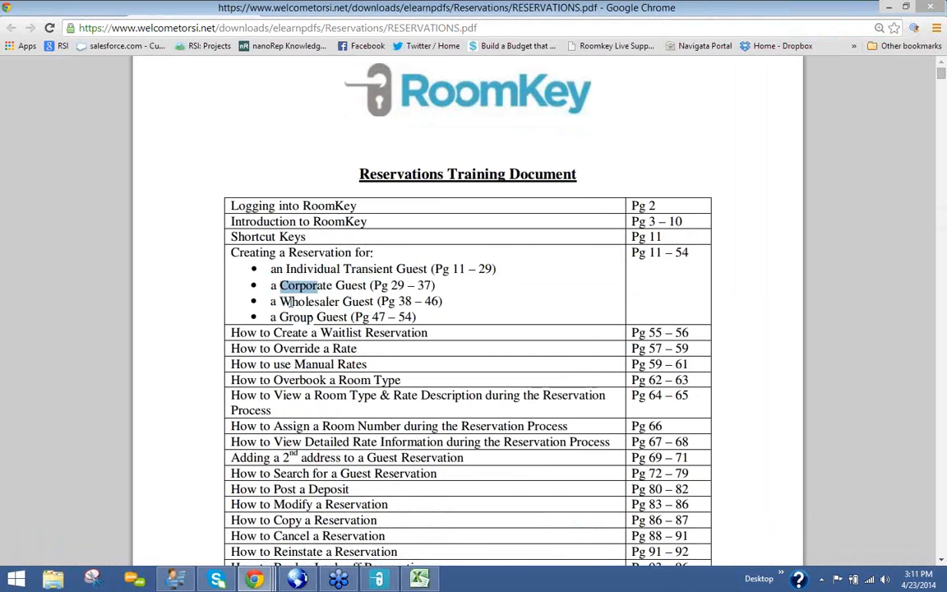
pyautogui.doubleClick(337, 301)
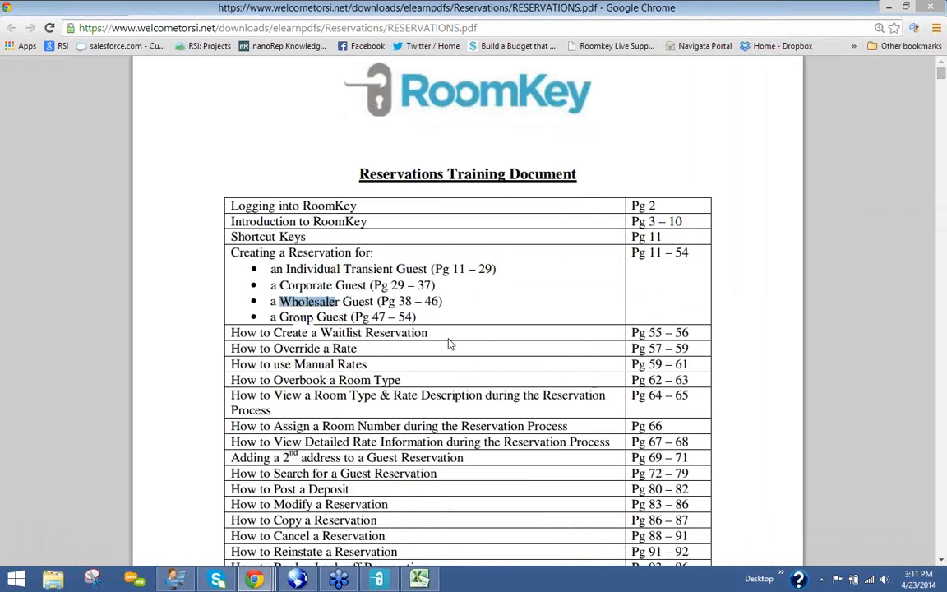
pyautogui.moveTo(331, 333); pyautogui.dragTo(401, 335)
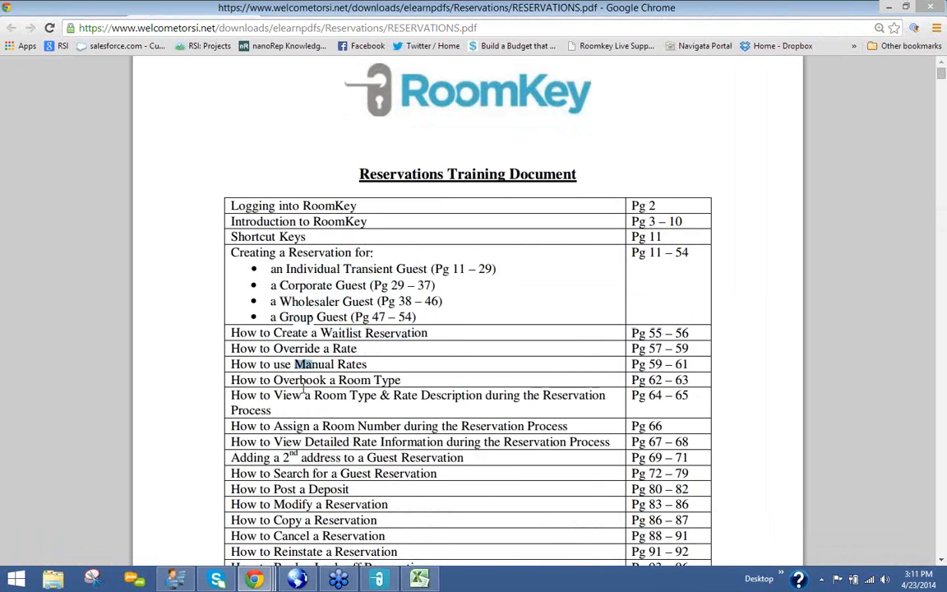
pyautogui.moveTo(283, 381); pyautogui.dragTo(302, 383)
pyautogui.moveTo(474, 394); pyautogui.dragTo(314, 397)
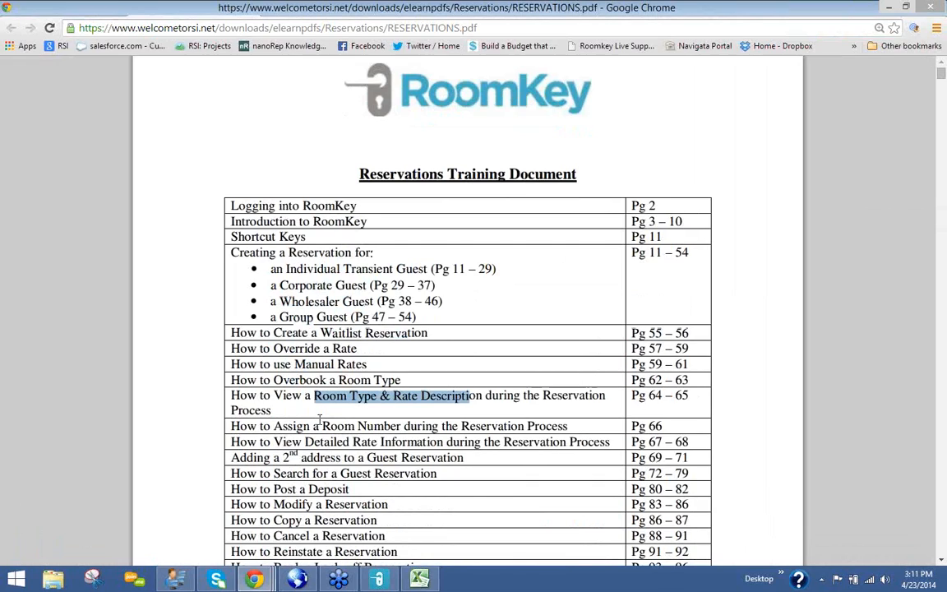
pyautogui.scroll(-2, 375, 256)
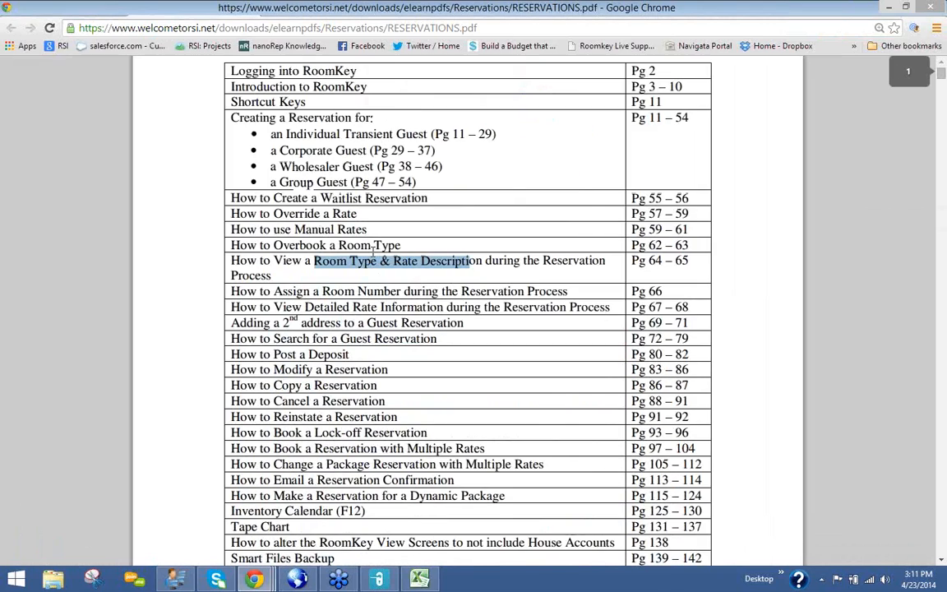